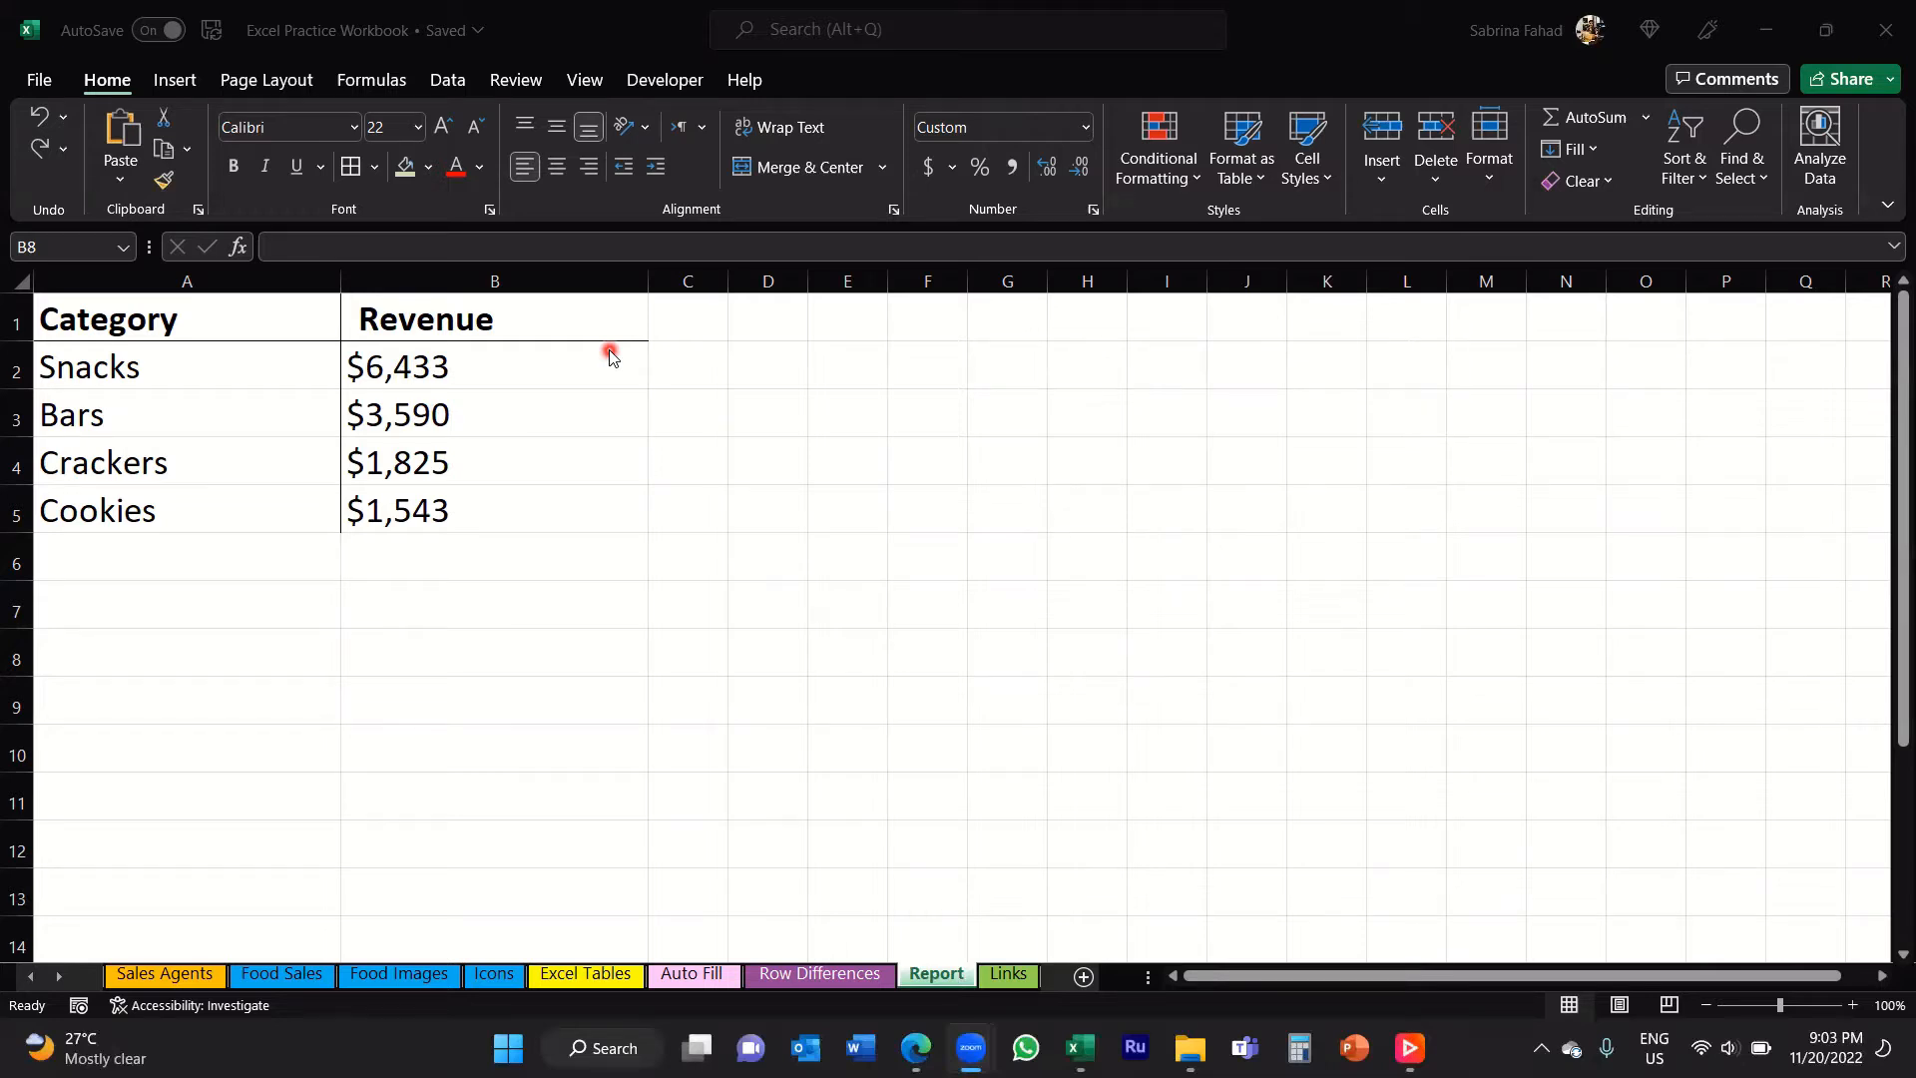
Step: Insert a 2-D pie chart from the category and revenue data in A1:B5
click(200, 318)
click(200, 319)
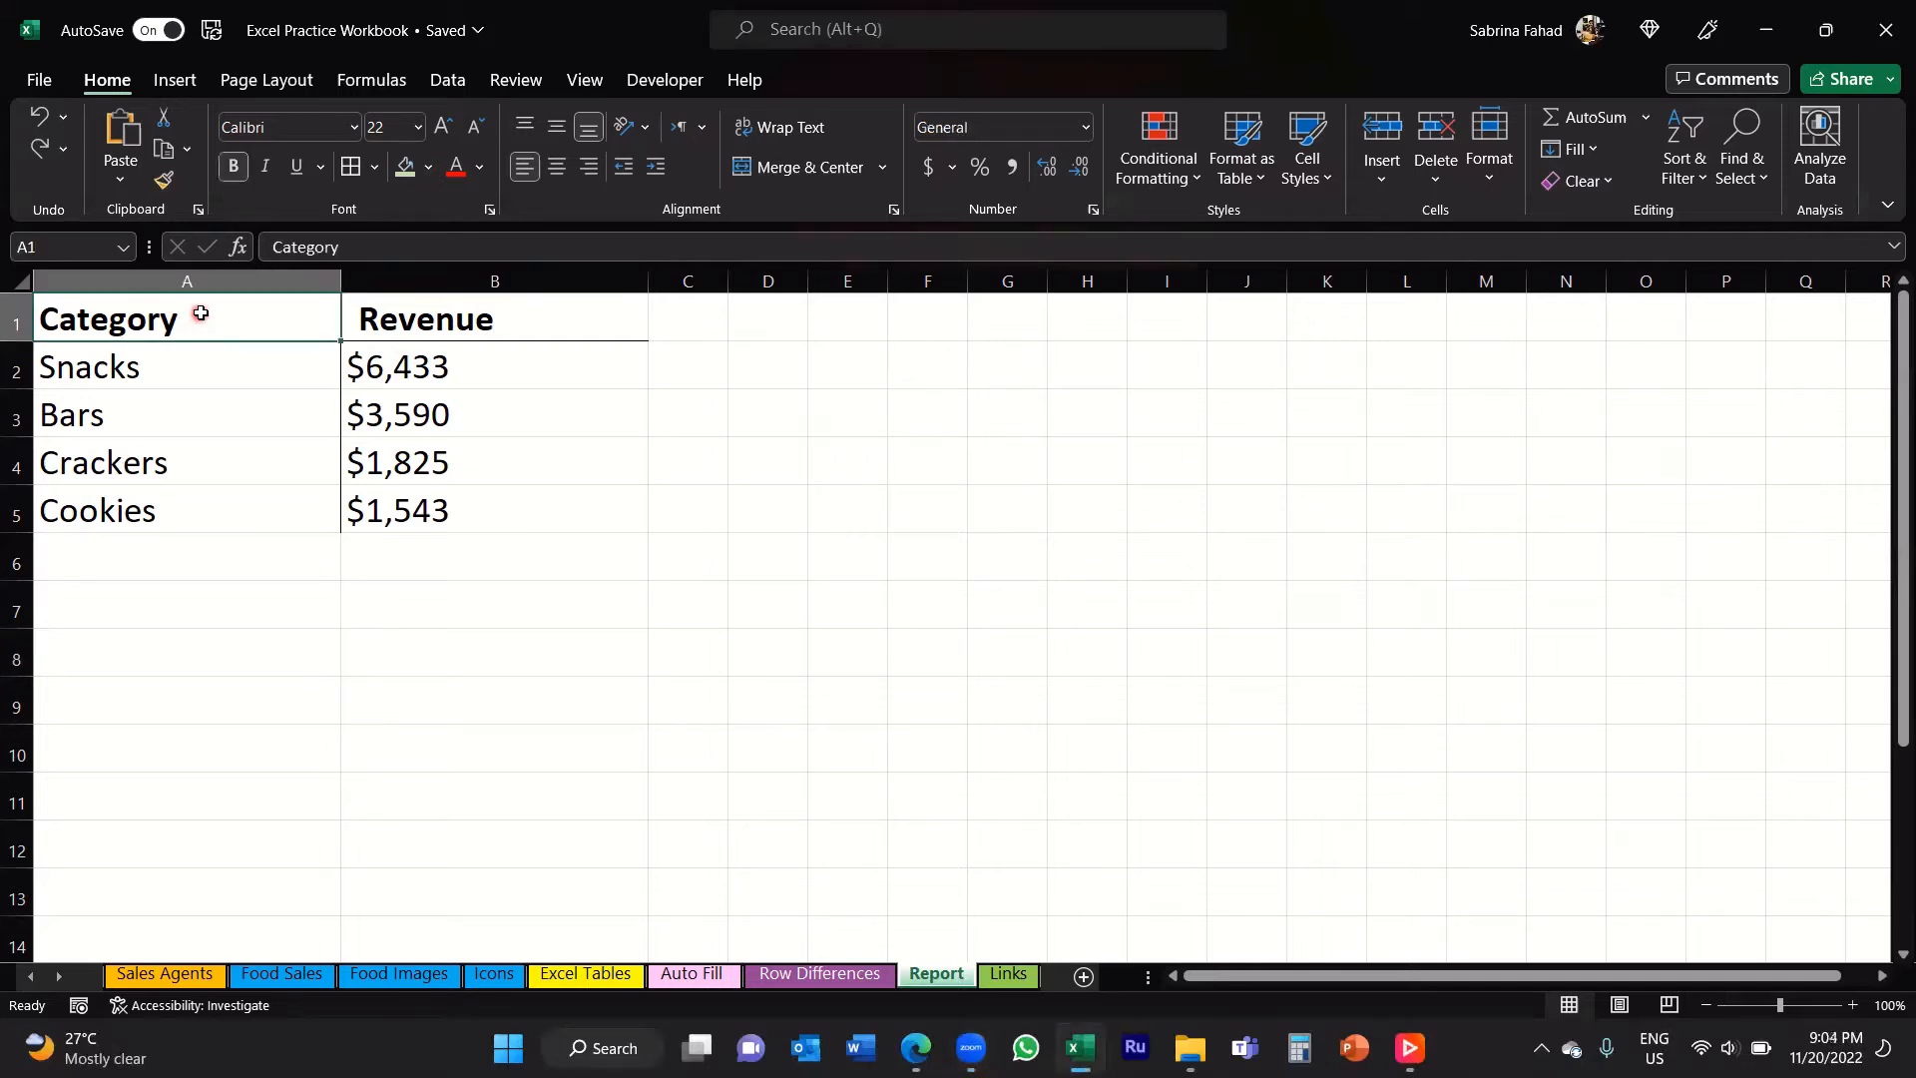
drag(214, 317, 426, 502)
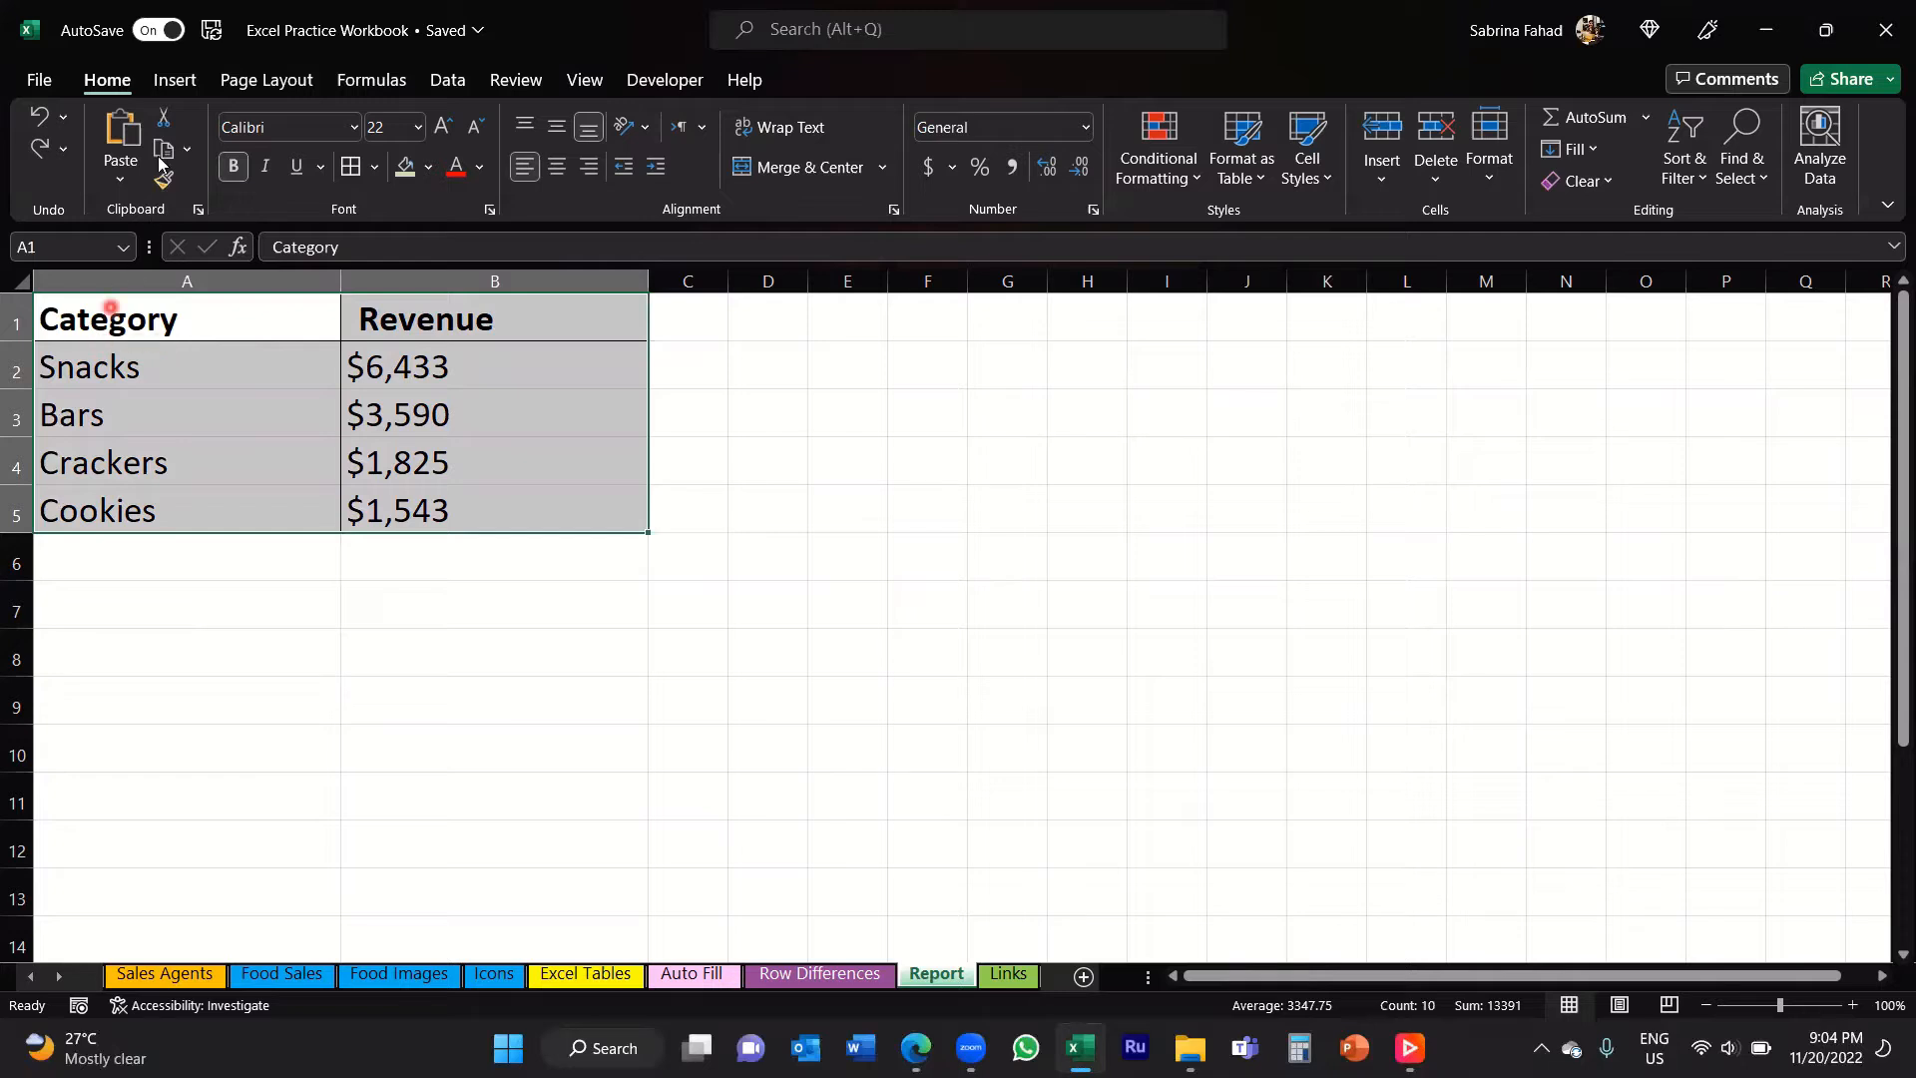
click(173, 86)
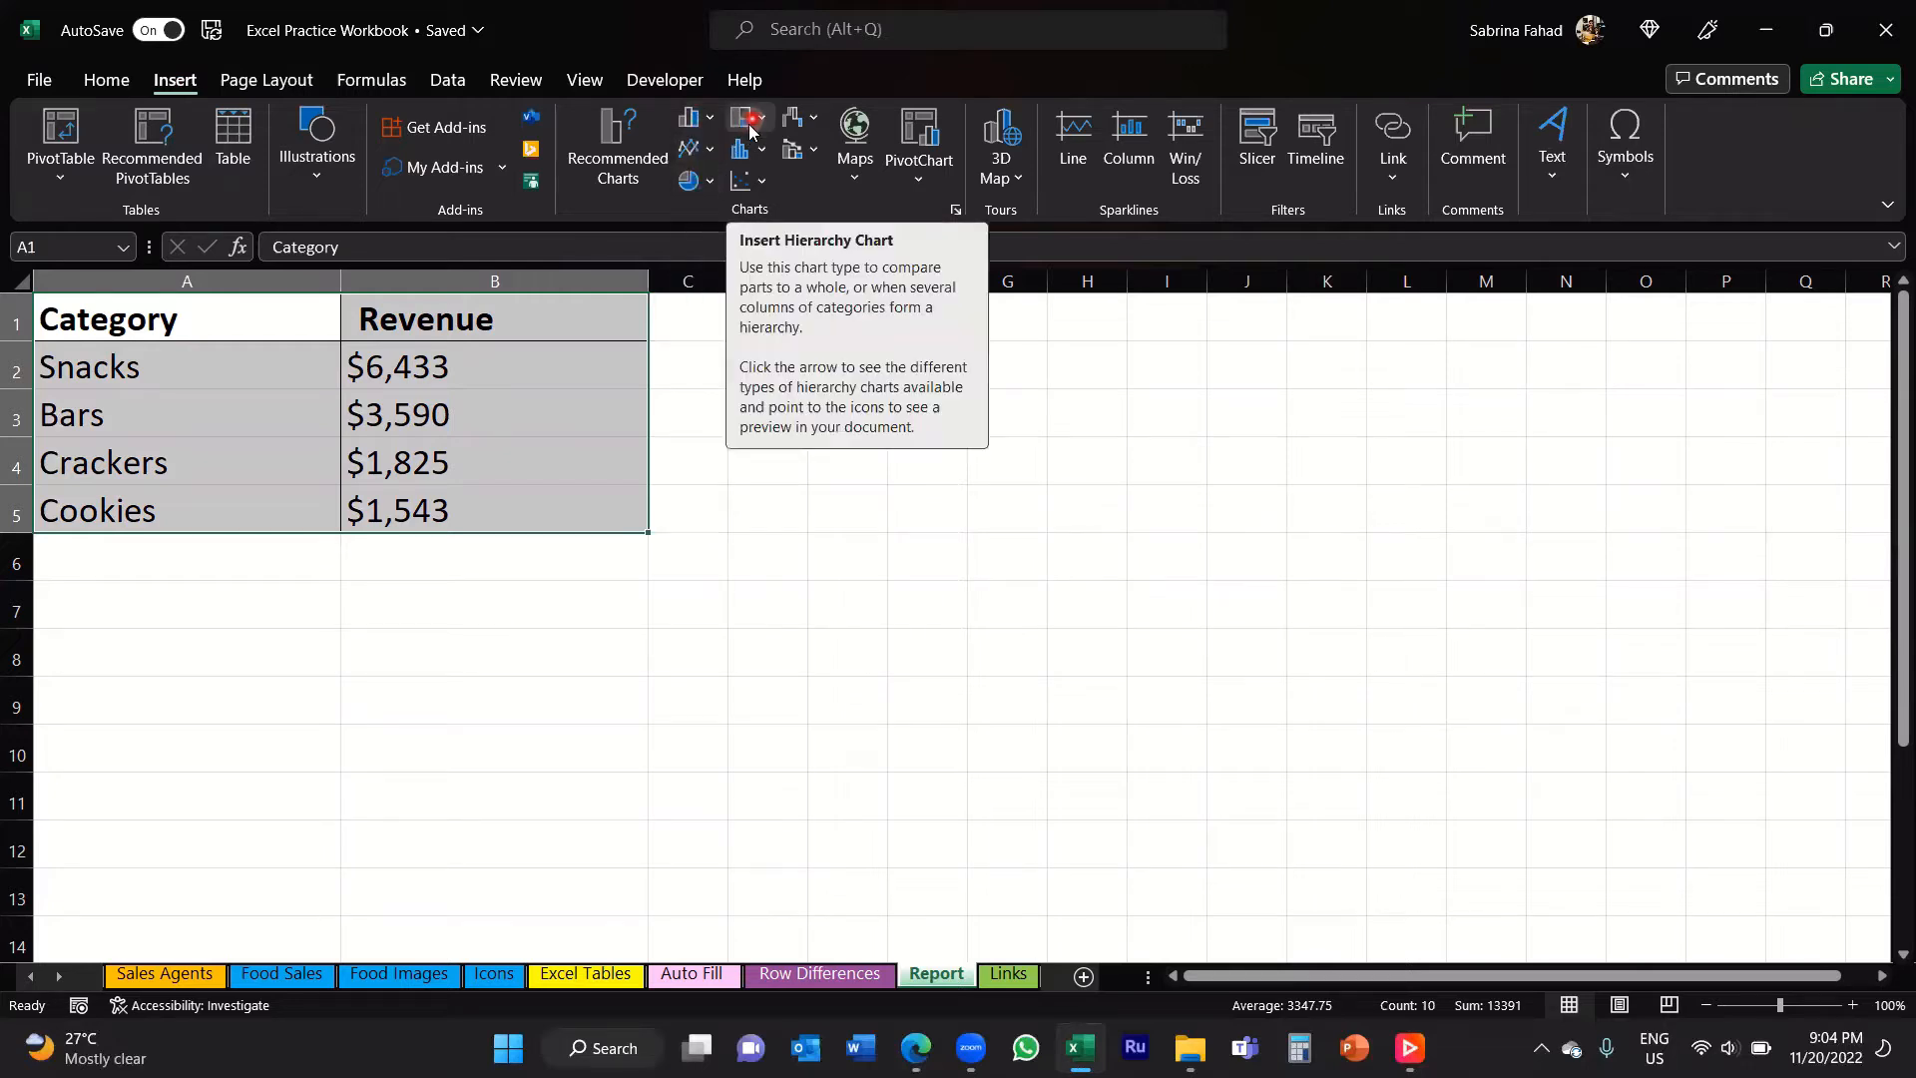
click(711, 184)
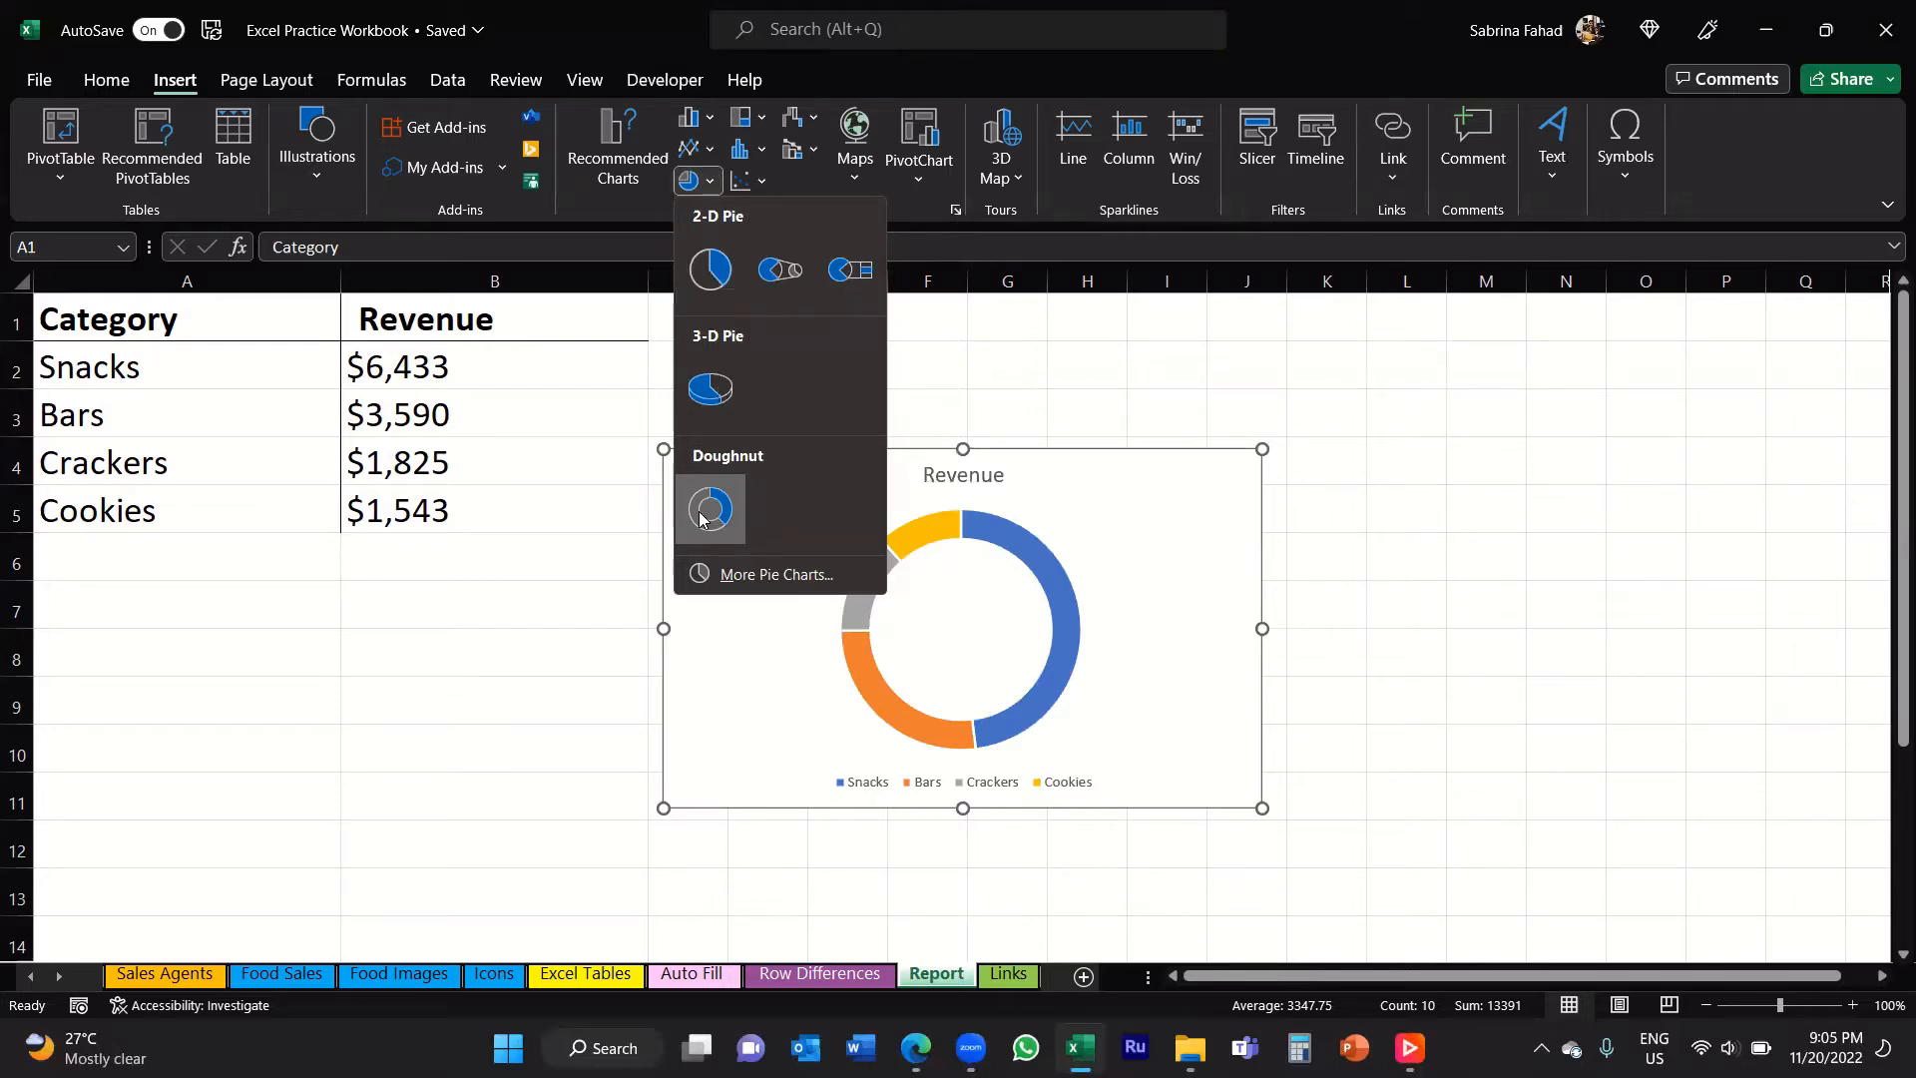
click(711, 275)
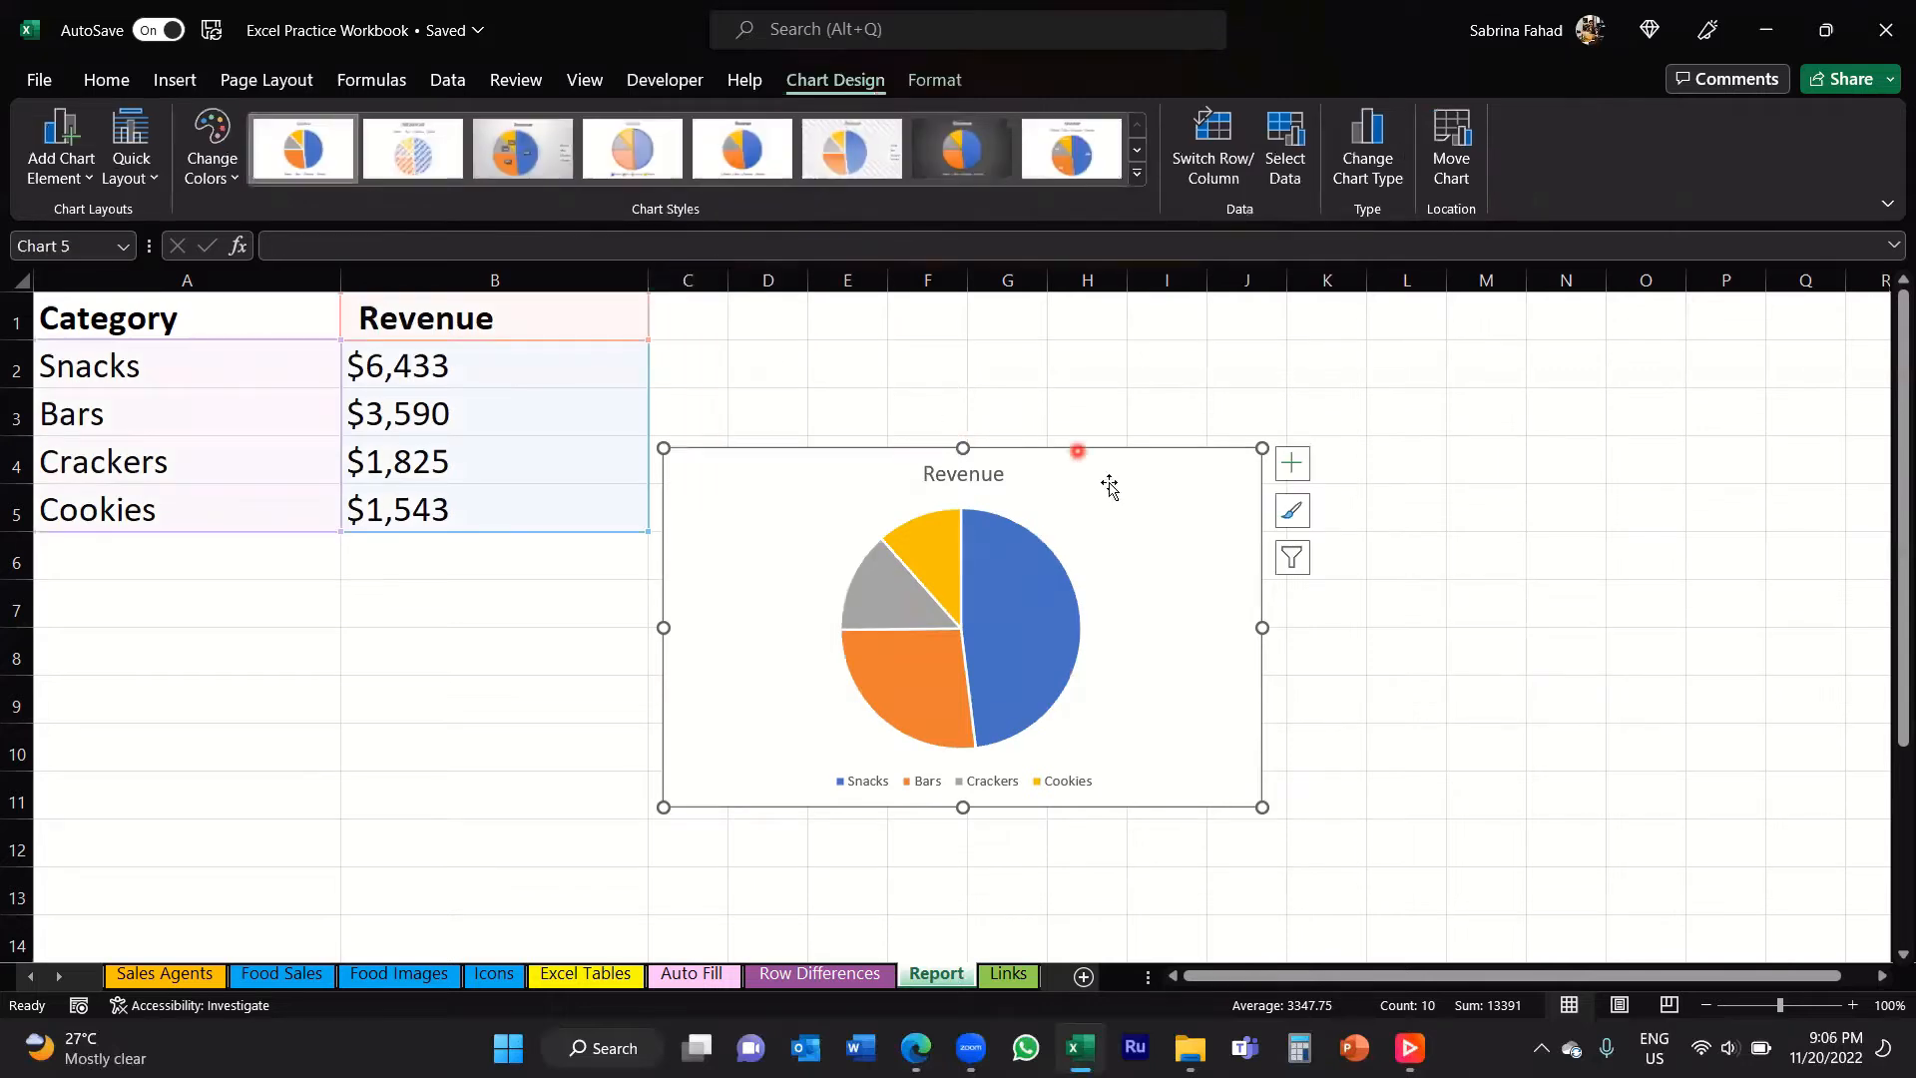
Step: Move the pie chart up beside the data table and enlarge it to span about columns C to L, rows 1 to 10
drag(1103, 479, 1107, 344)
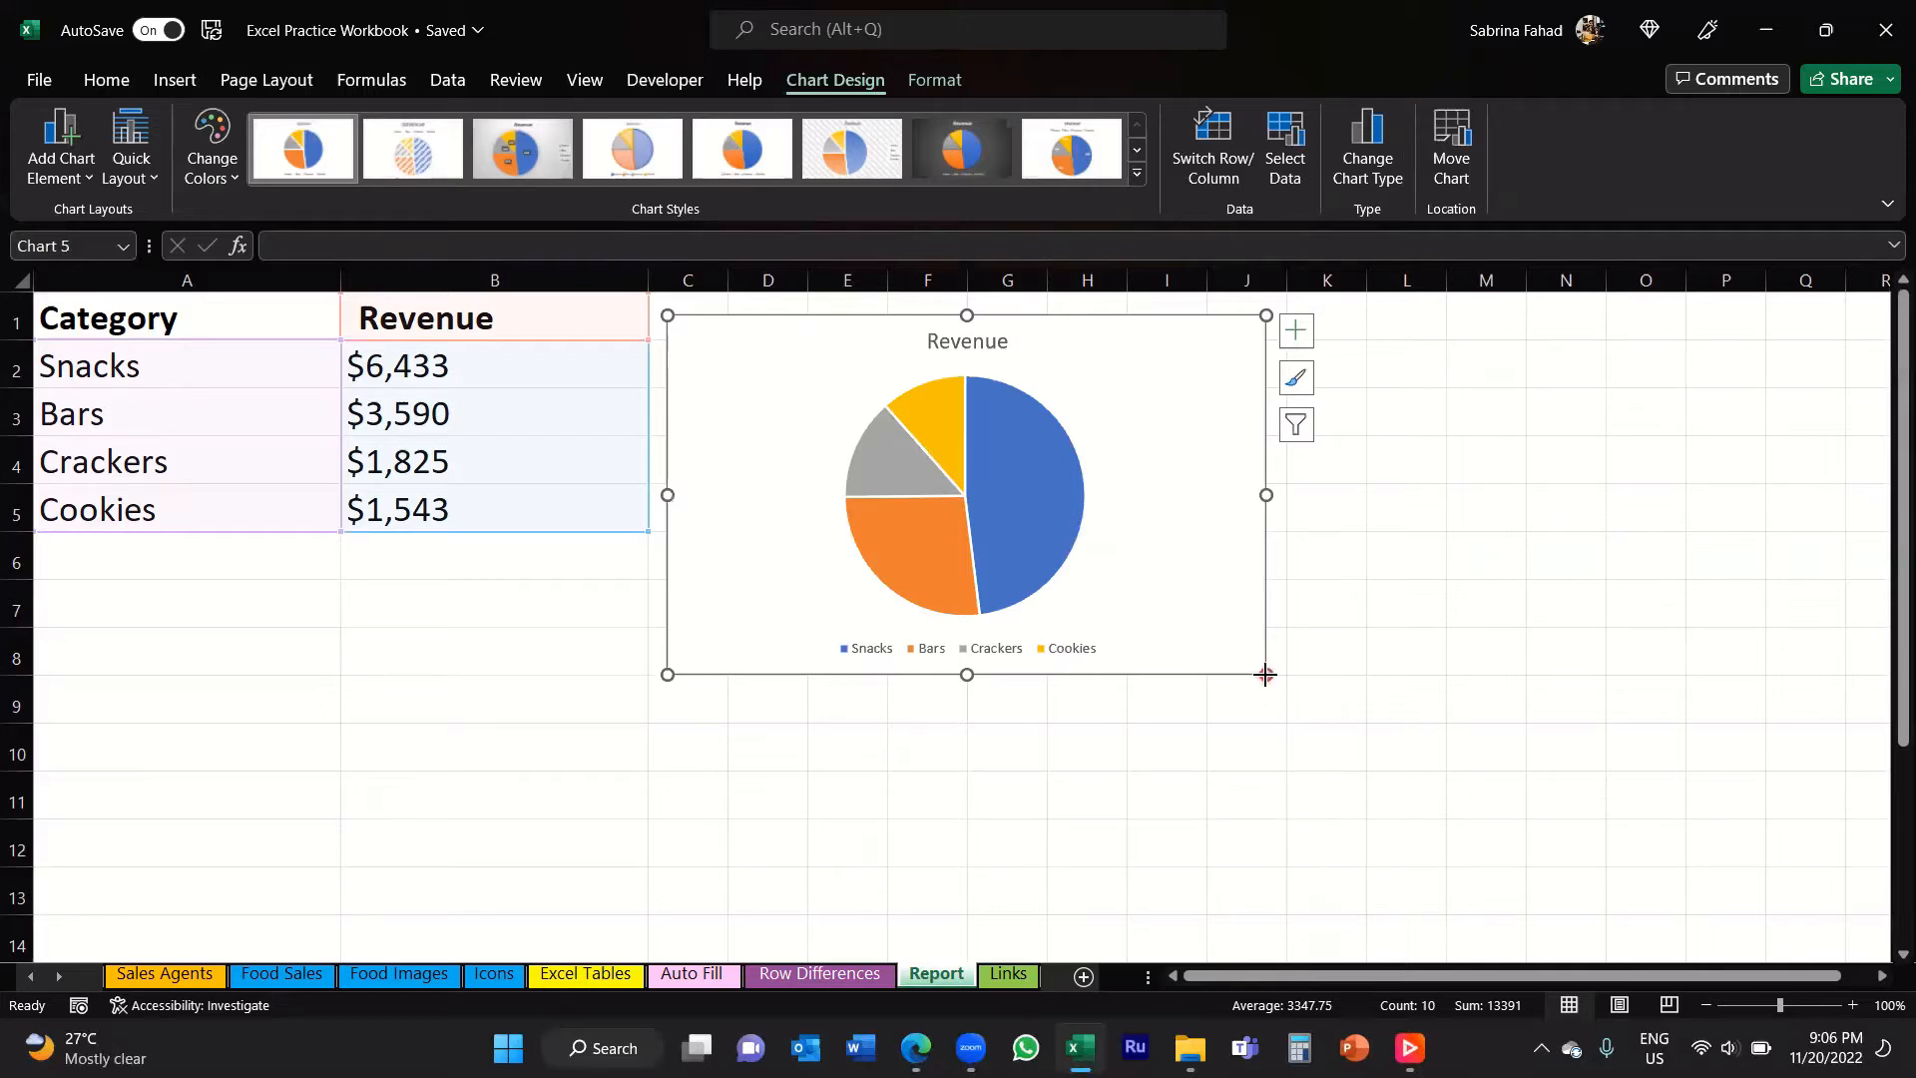
drag(1266, 674, 1441, 784)
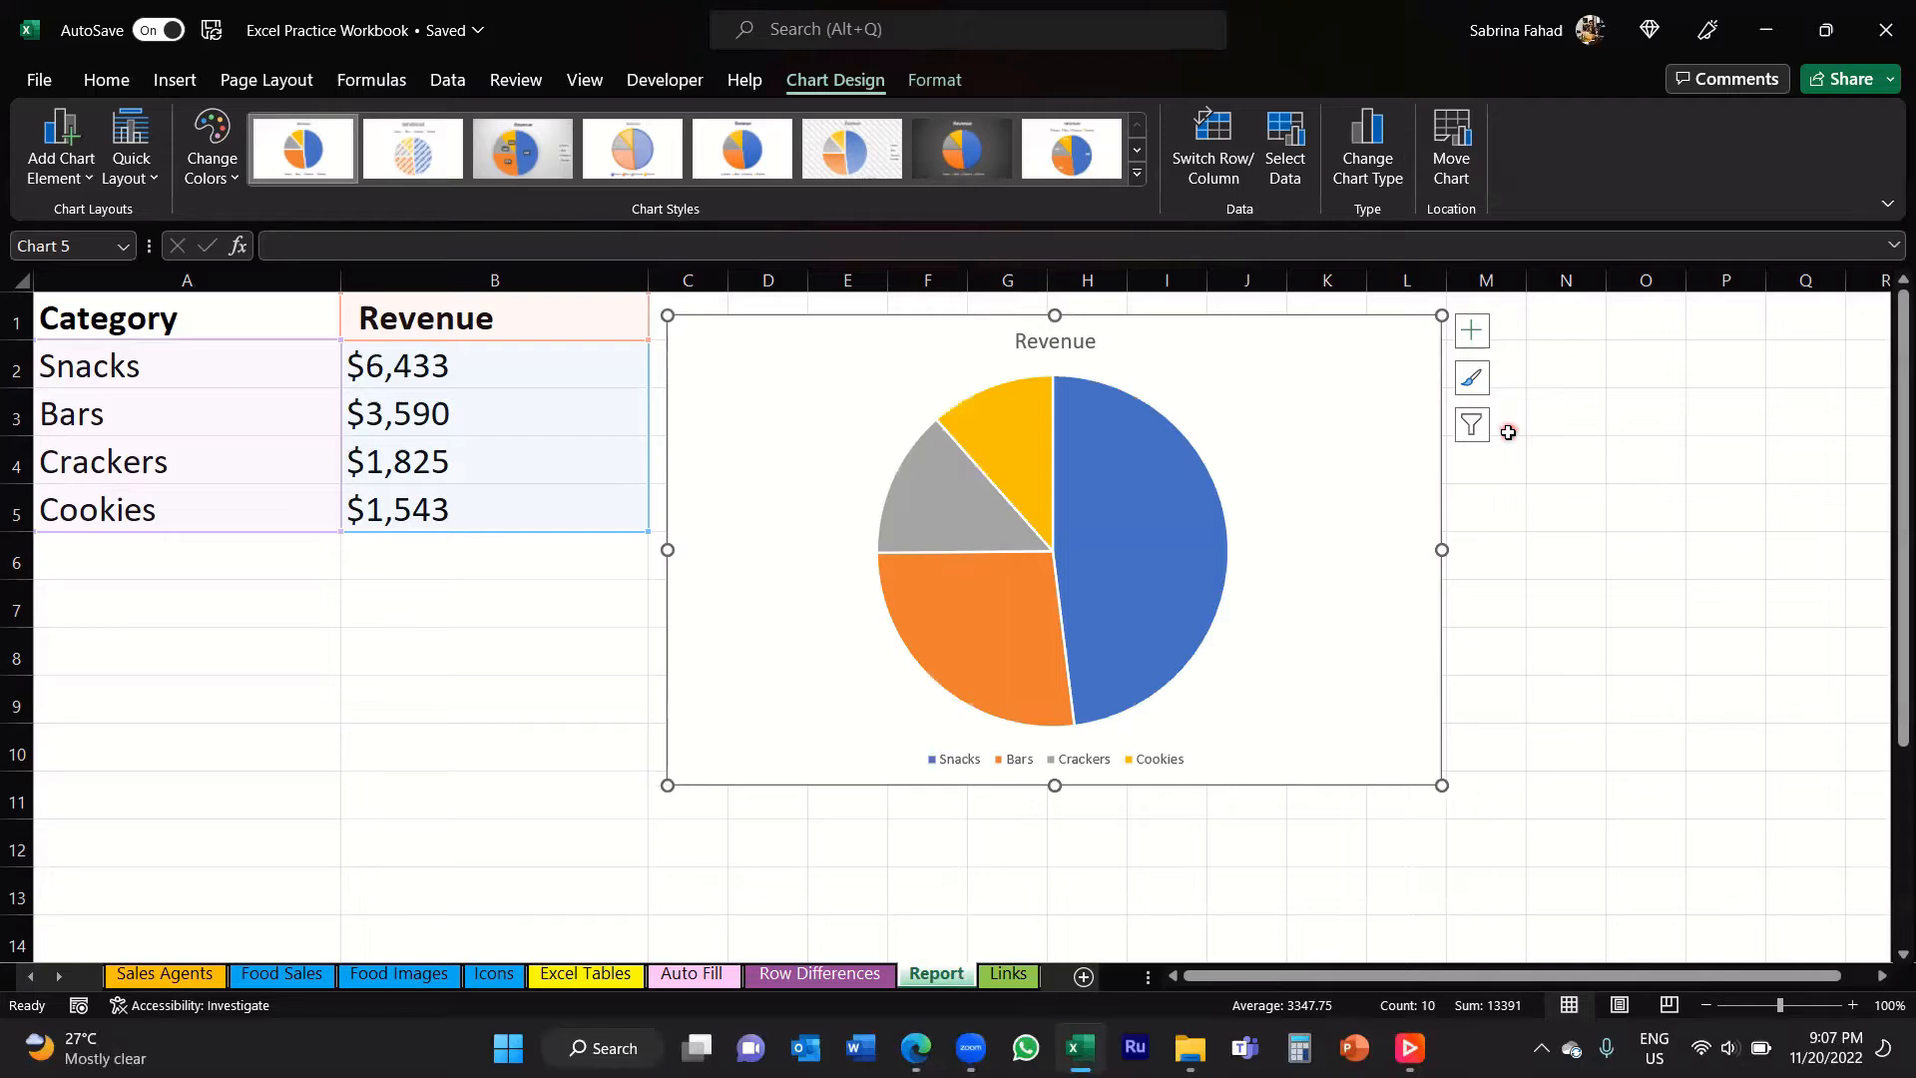
click(1473, 333)
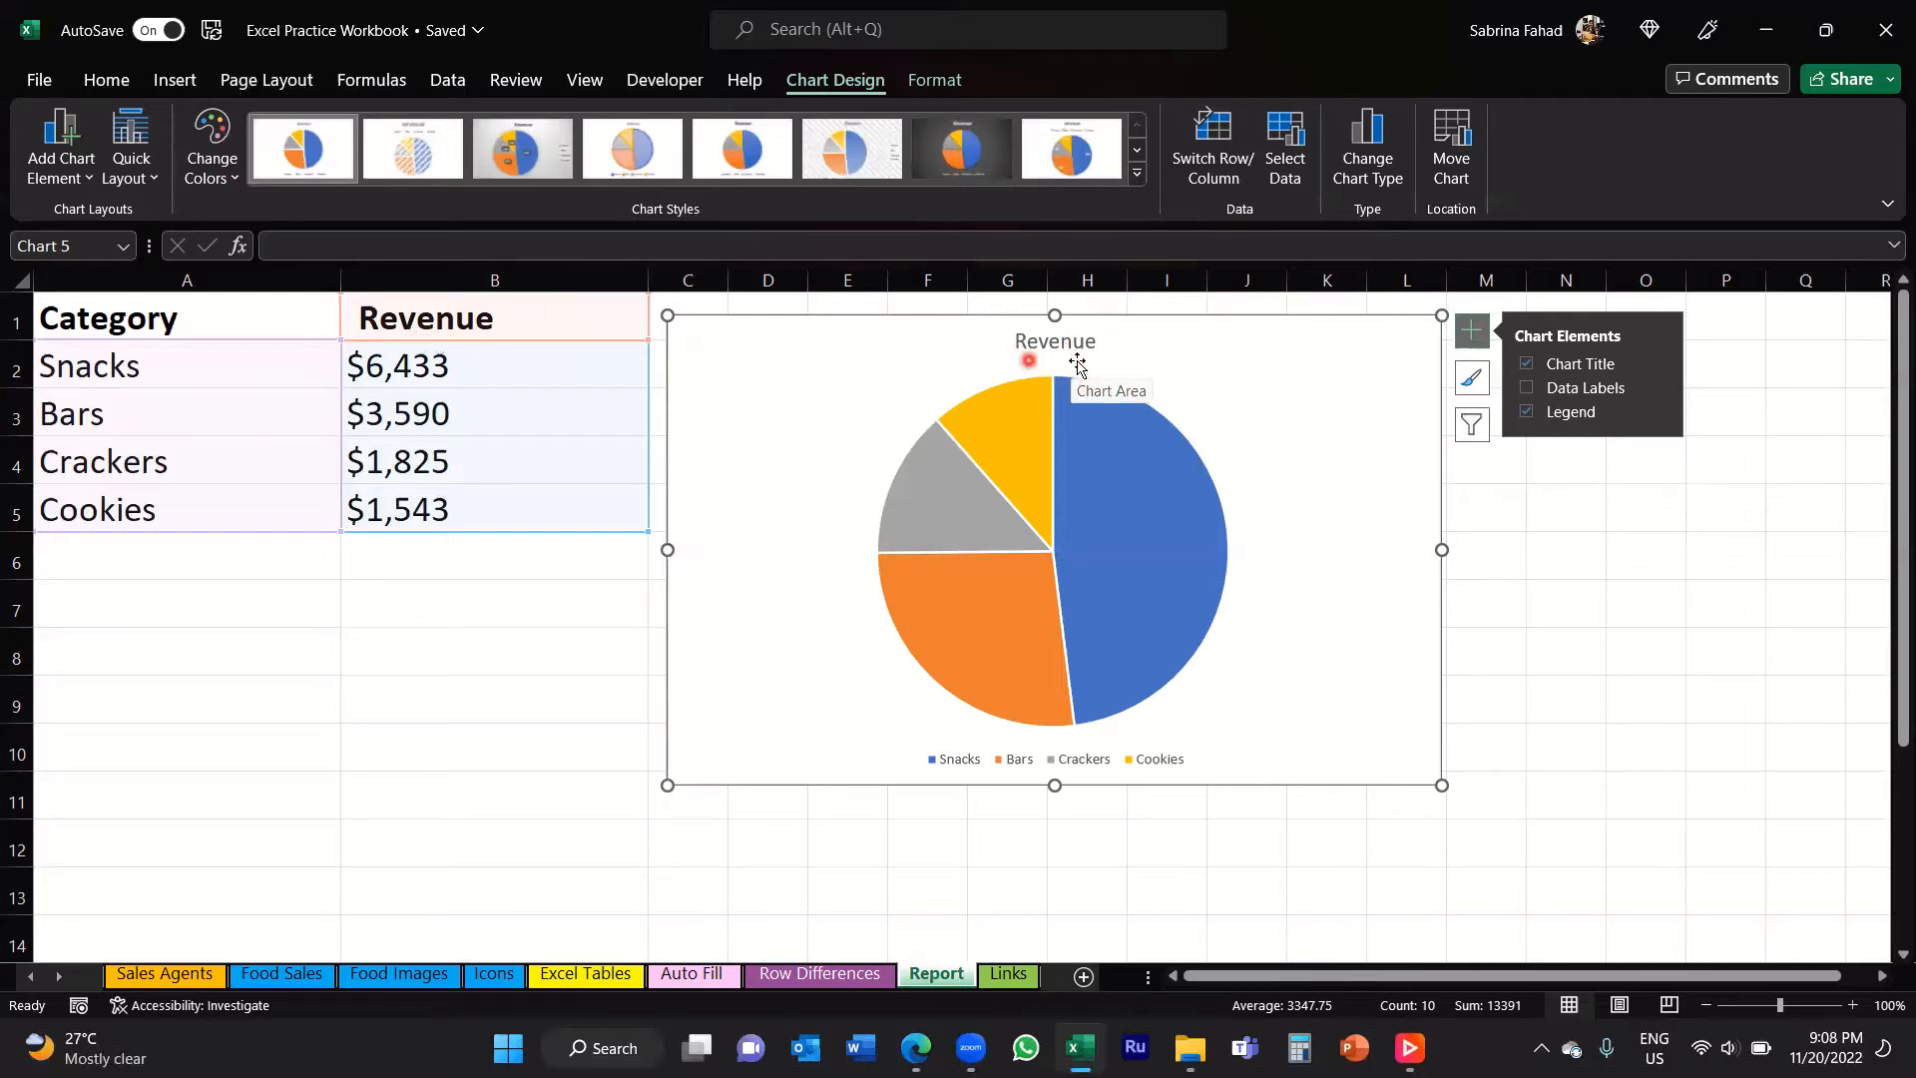
Step: Change the header in cell B1 to "Total Revenue"
click(362, 317)
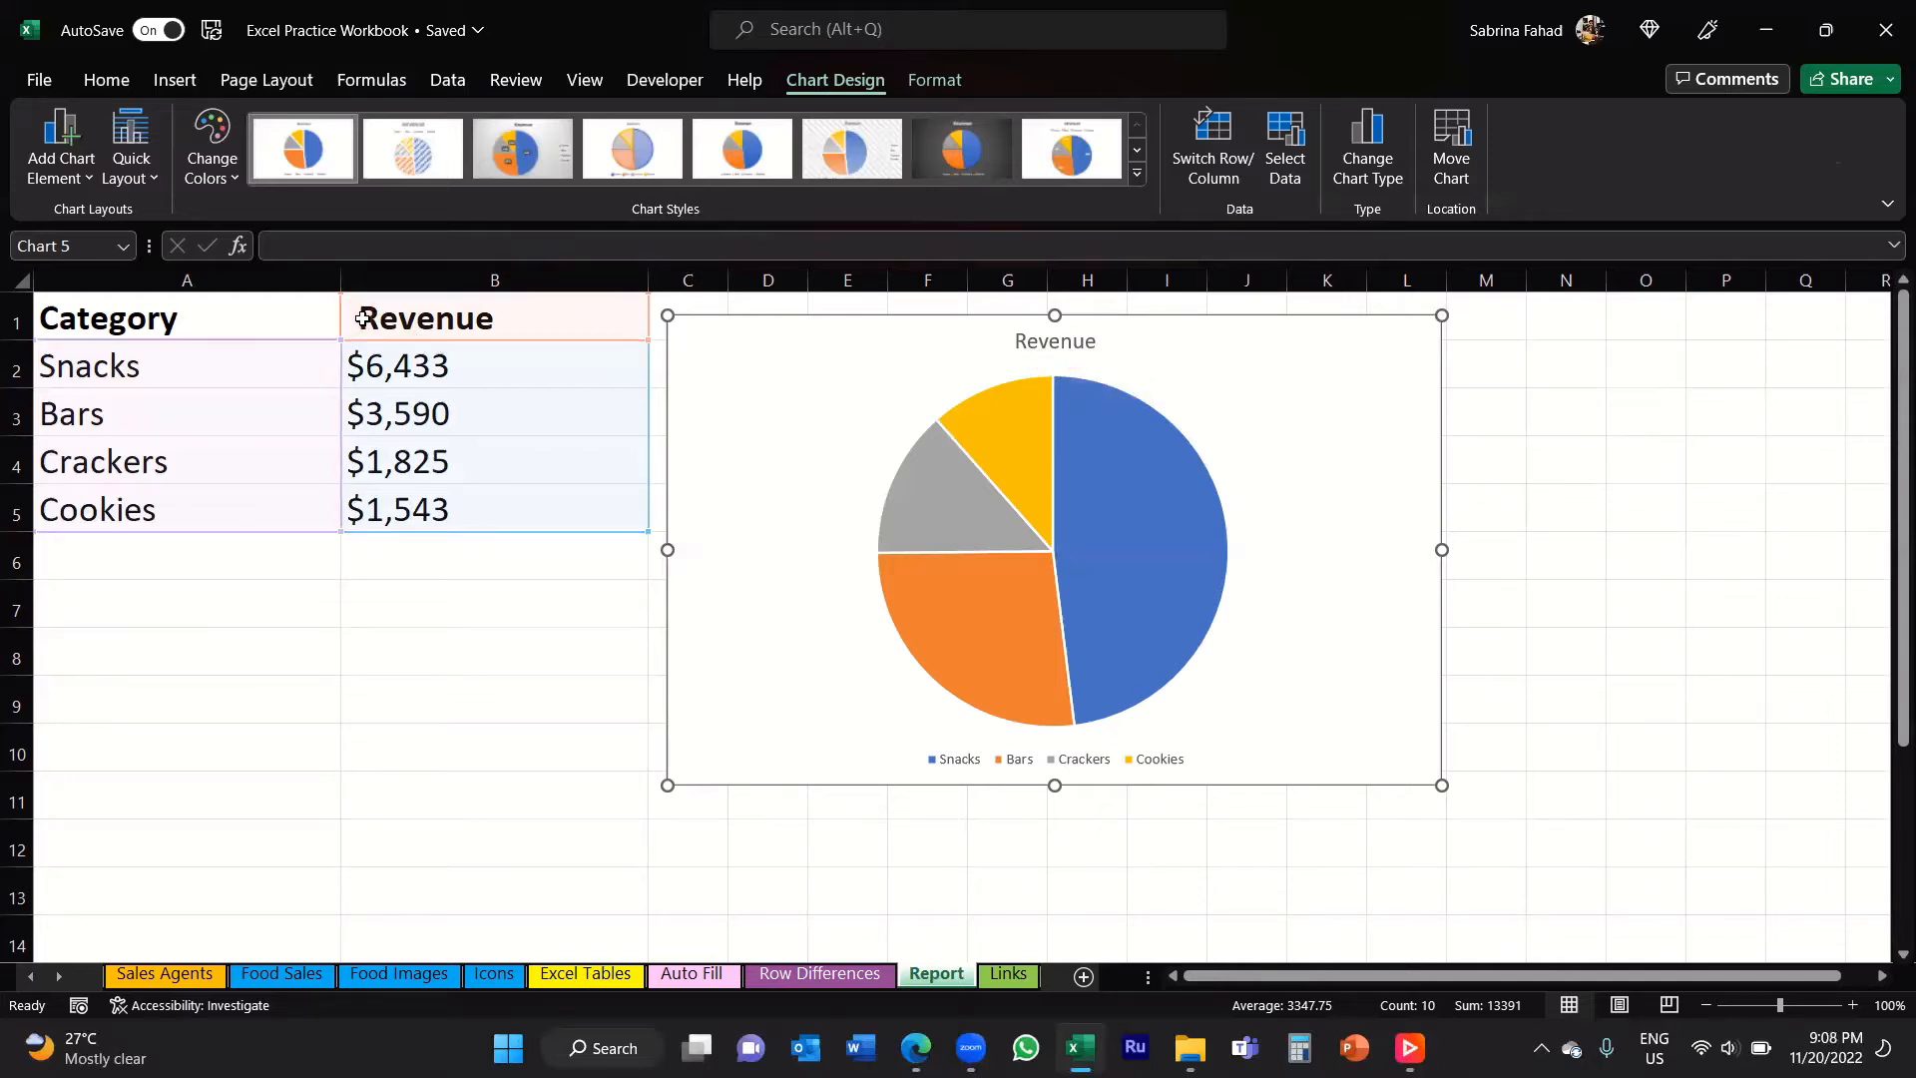
double_click(355, 317)
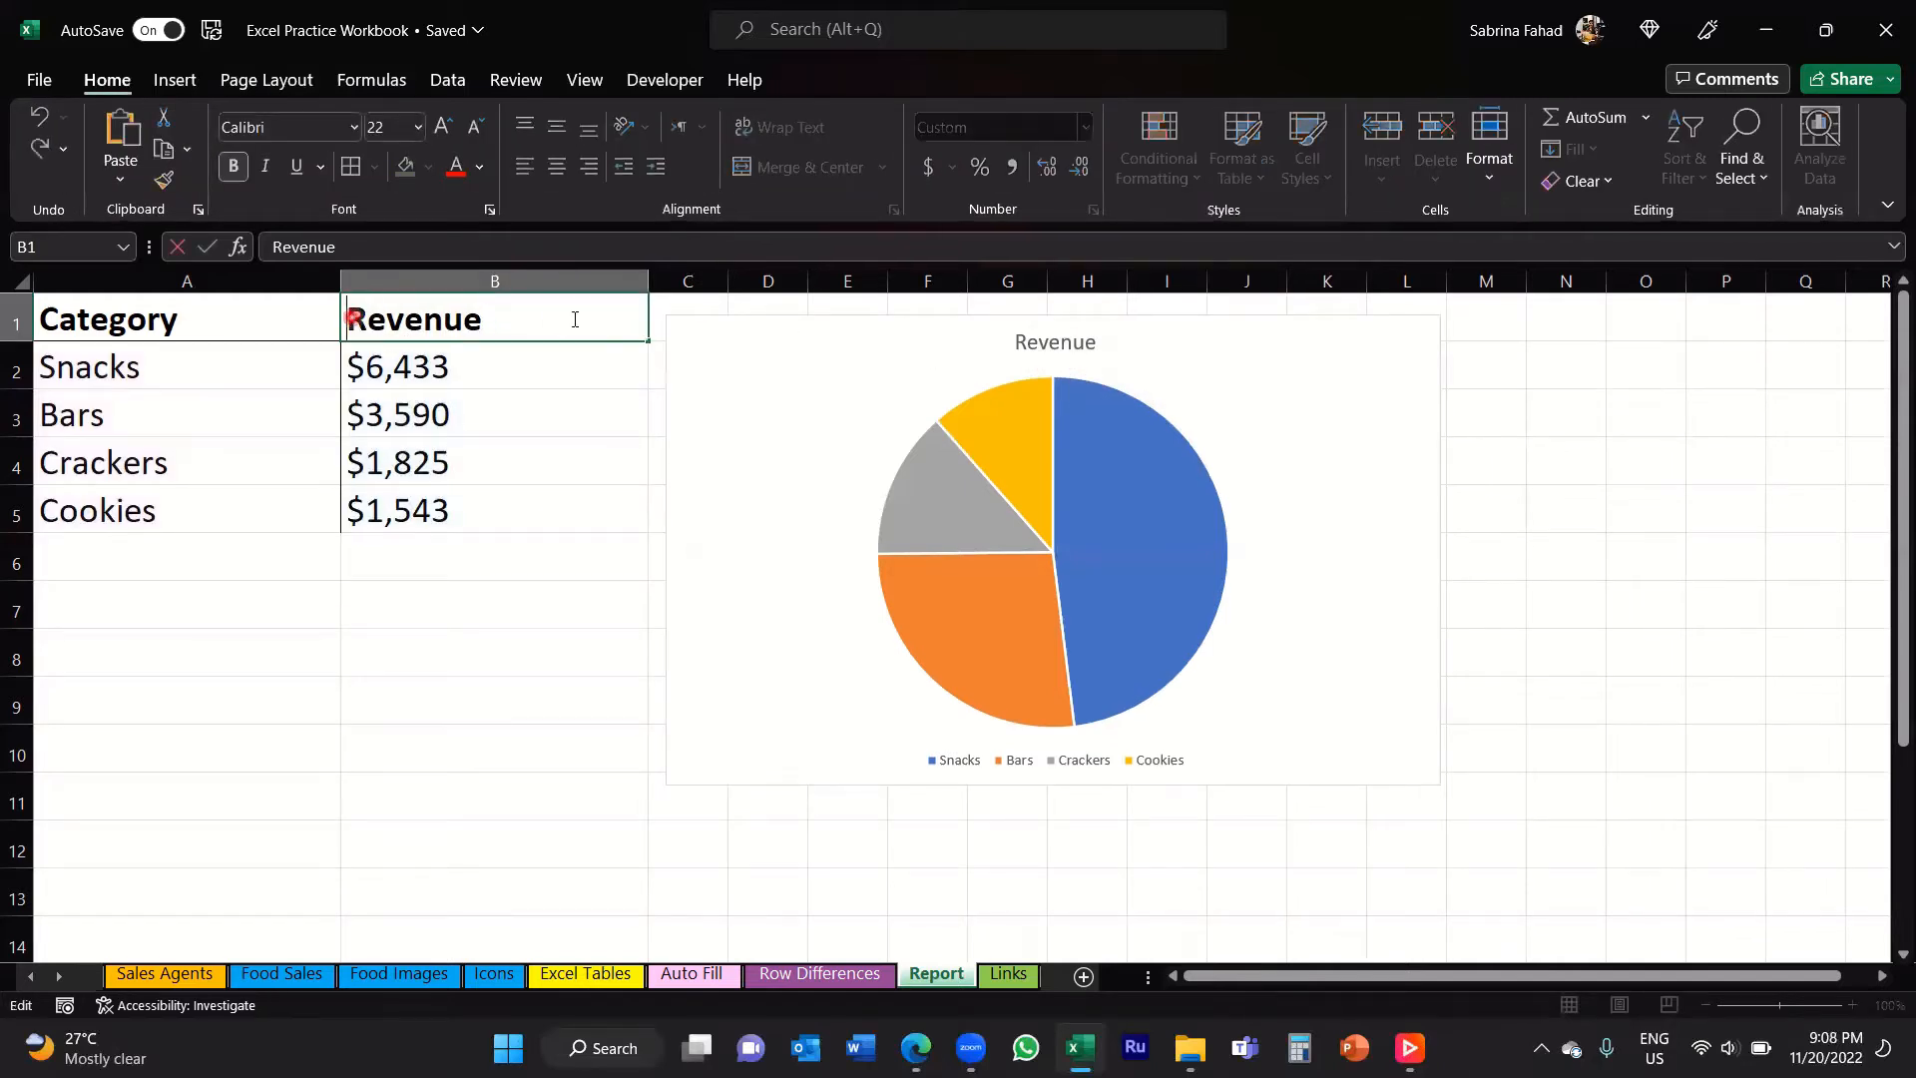
text(Total)
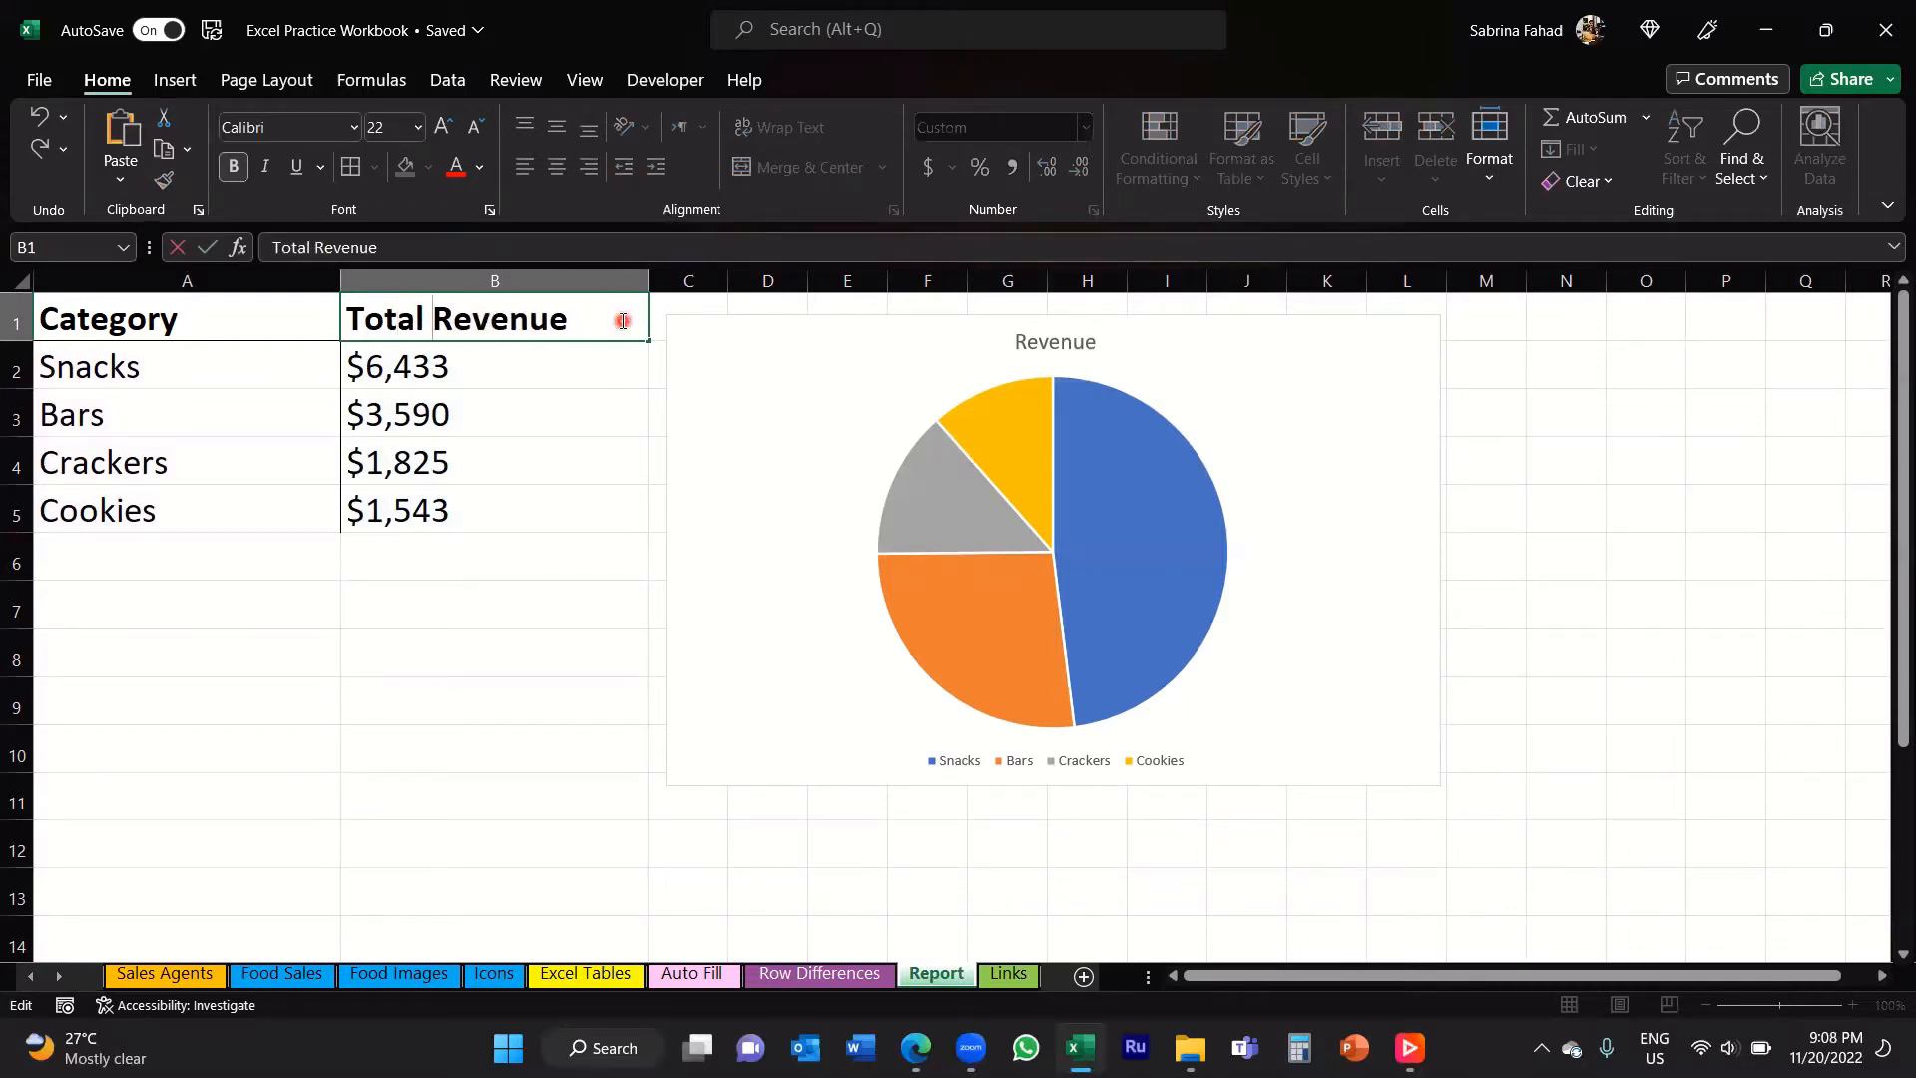
click(620, 539)
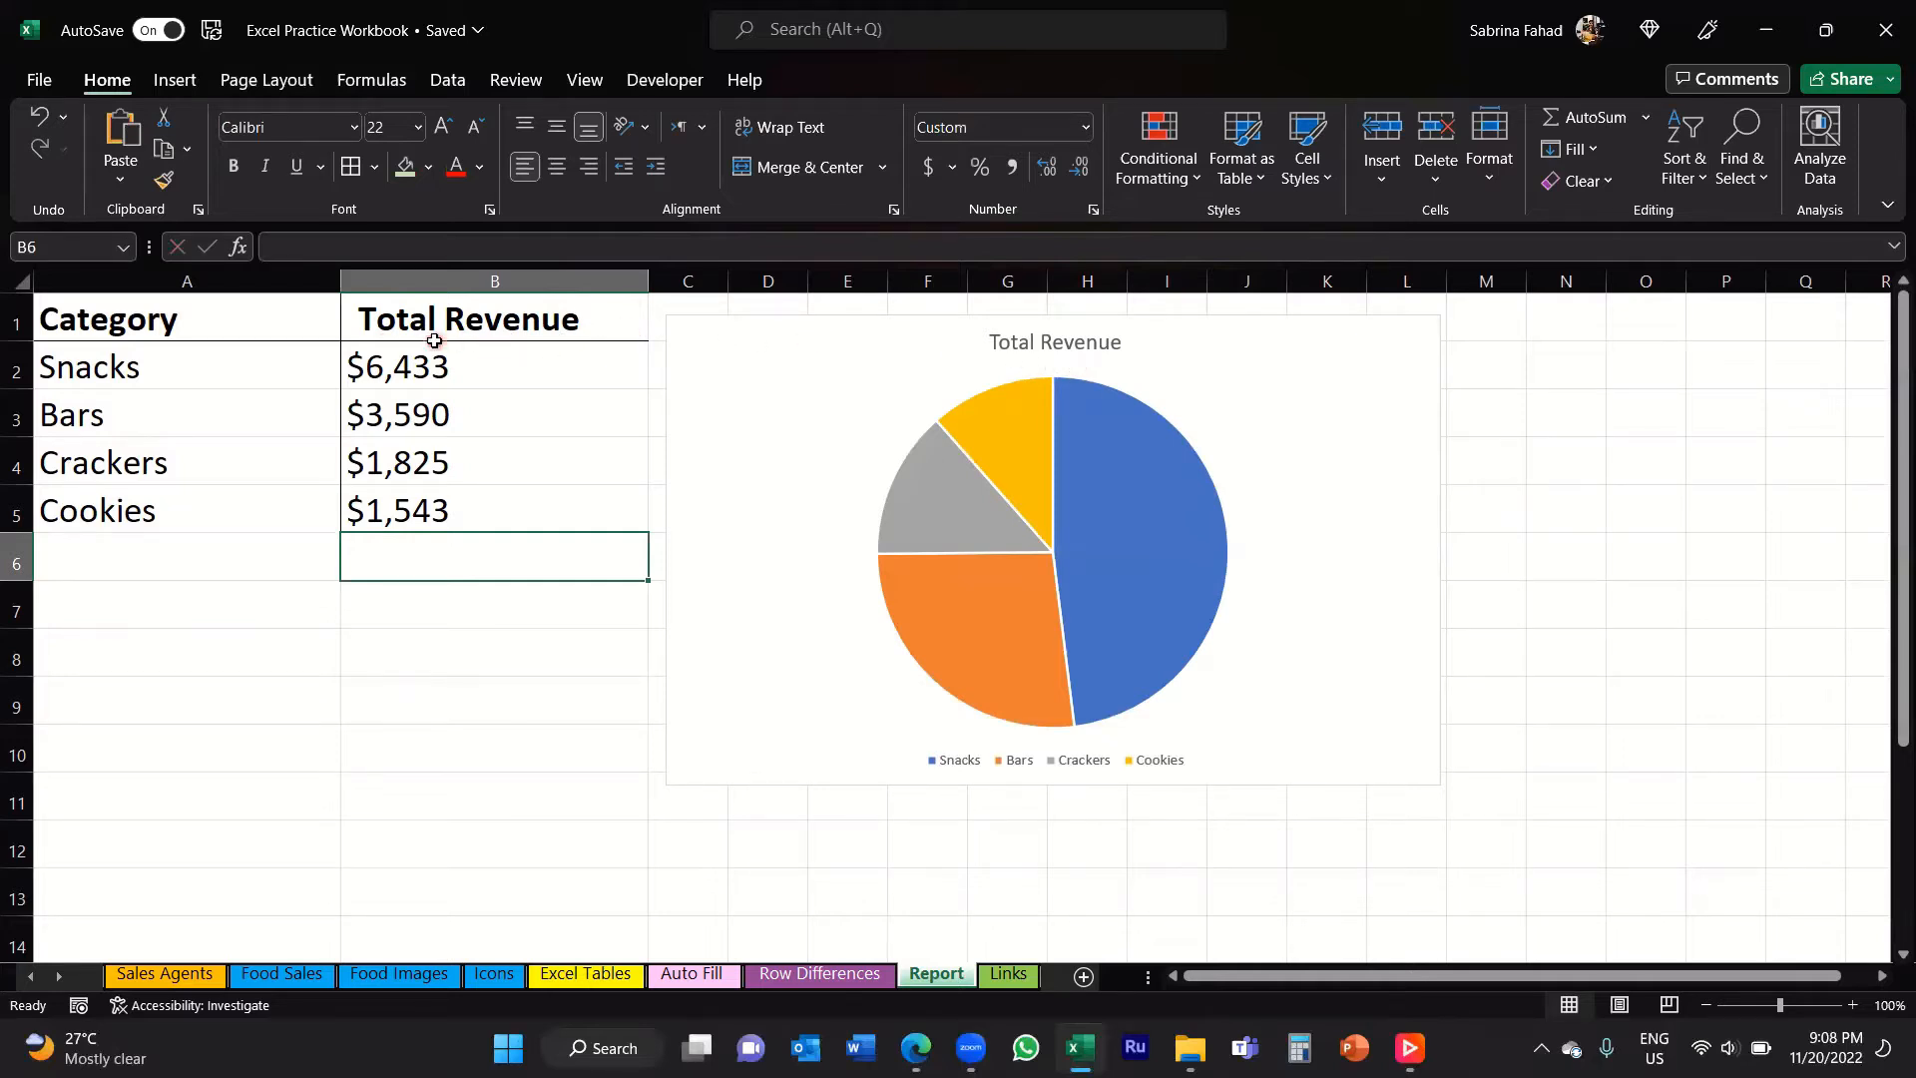
Step: Replace the pie chart's title with "Revenue by Food Category"
double_click(1102, 339)
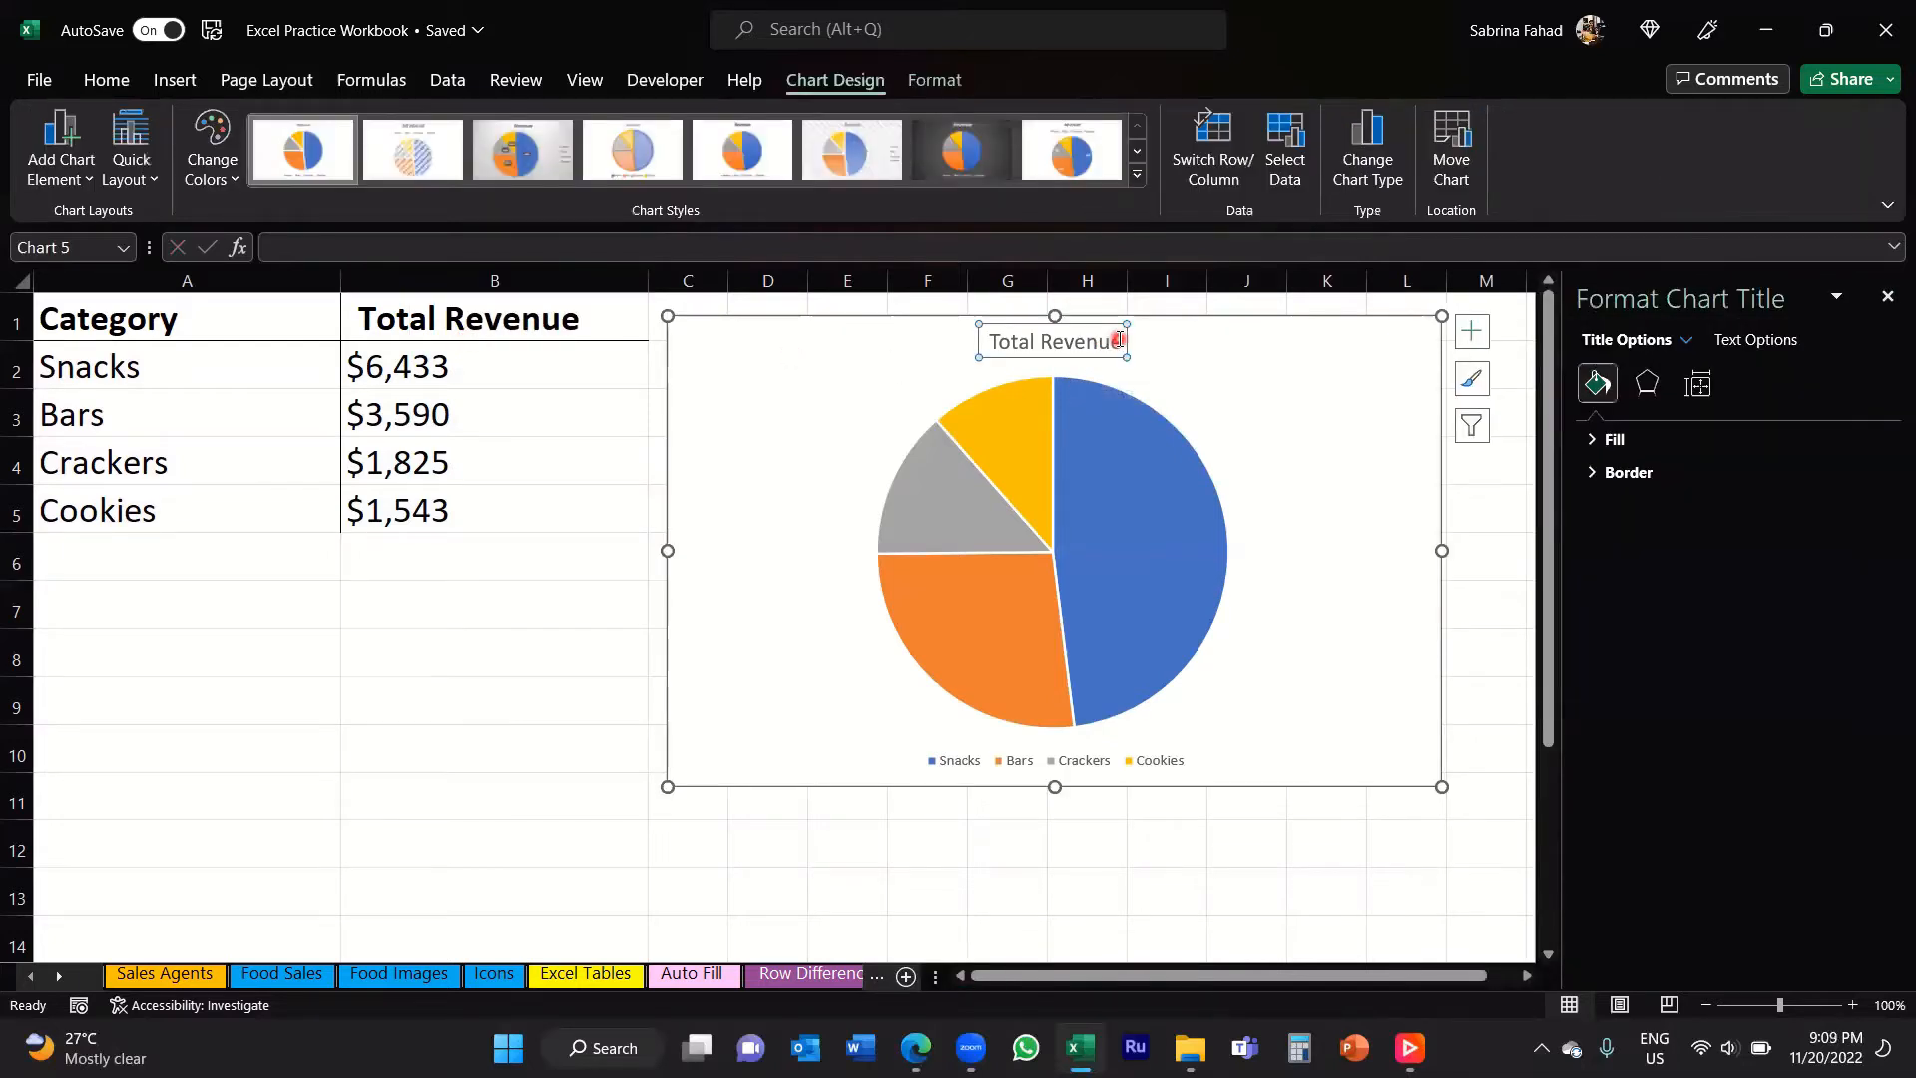
drag(995, 337, 950, 331)
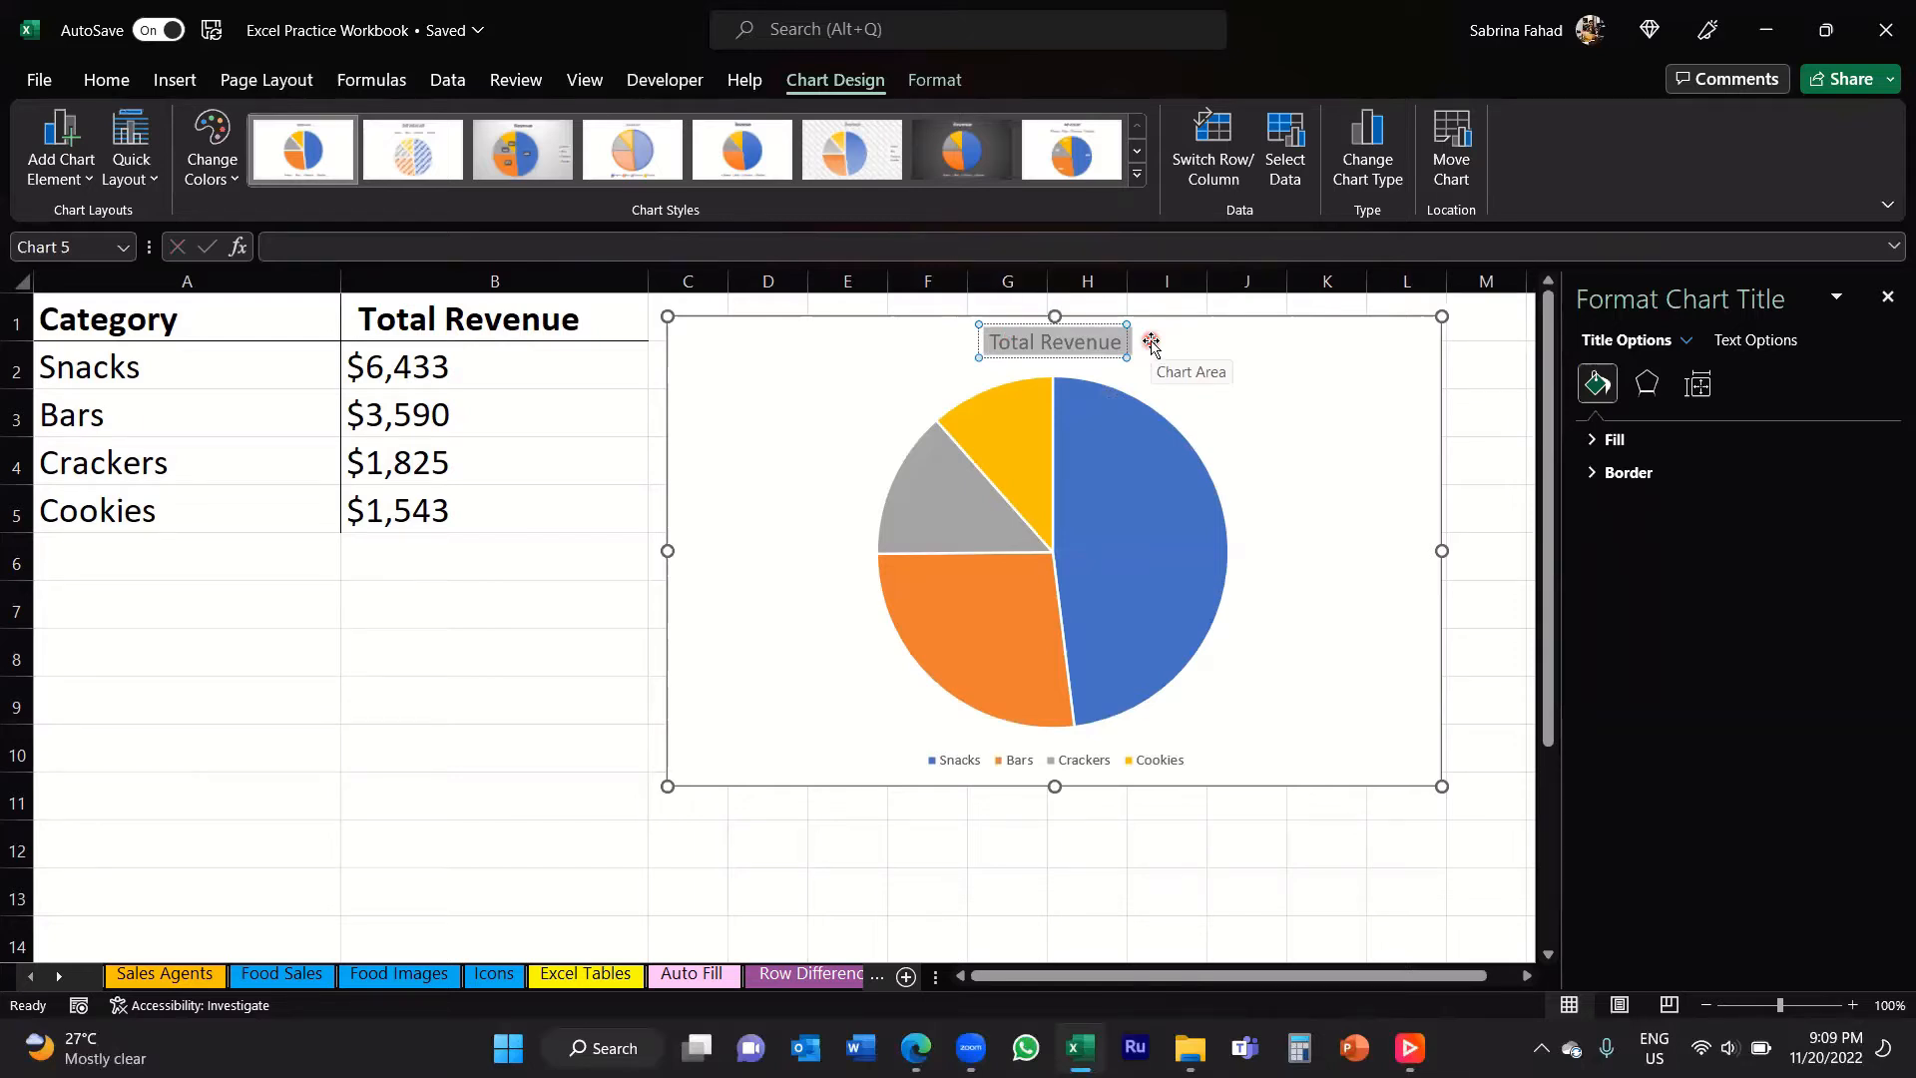
text(Revenue by Food Category)
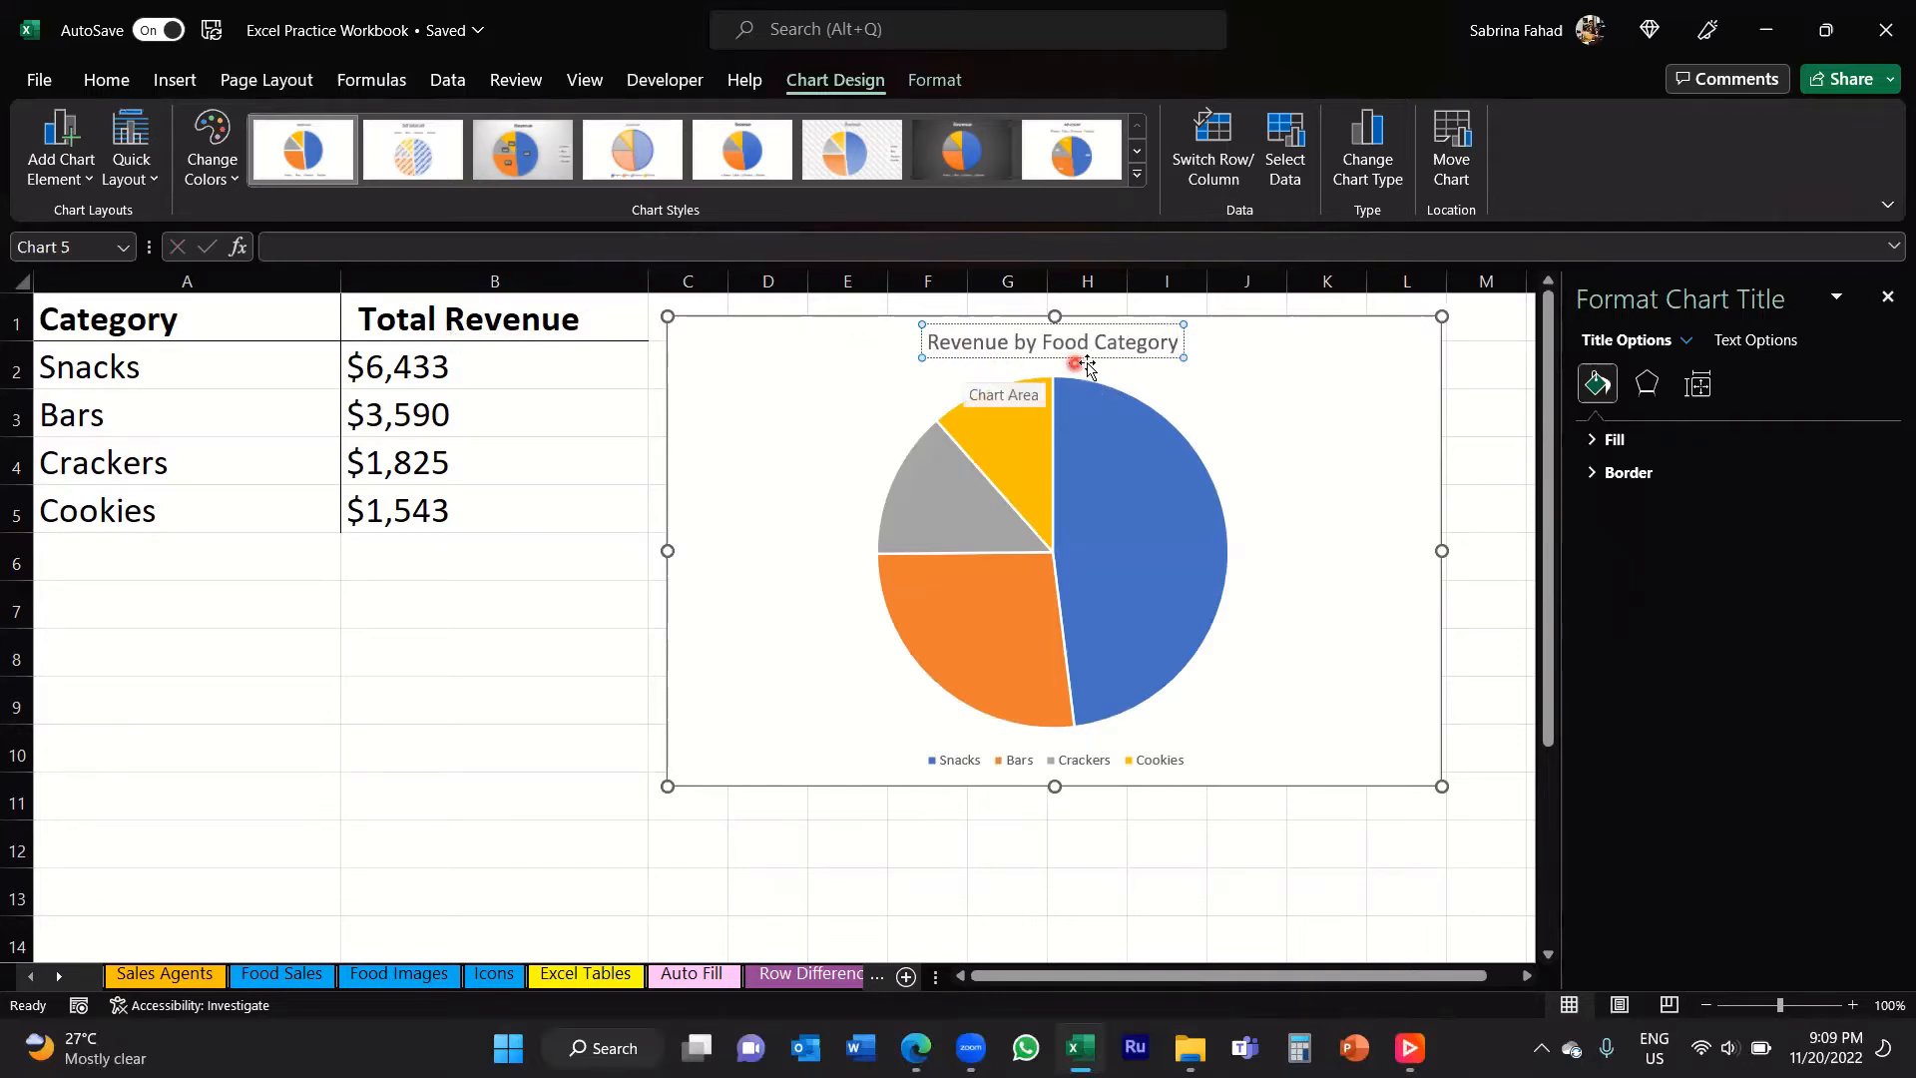
click(1216, 369)
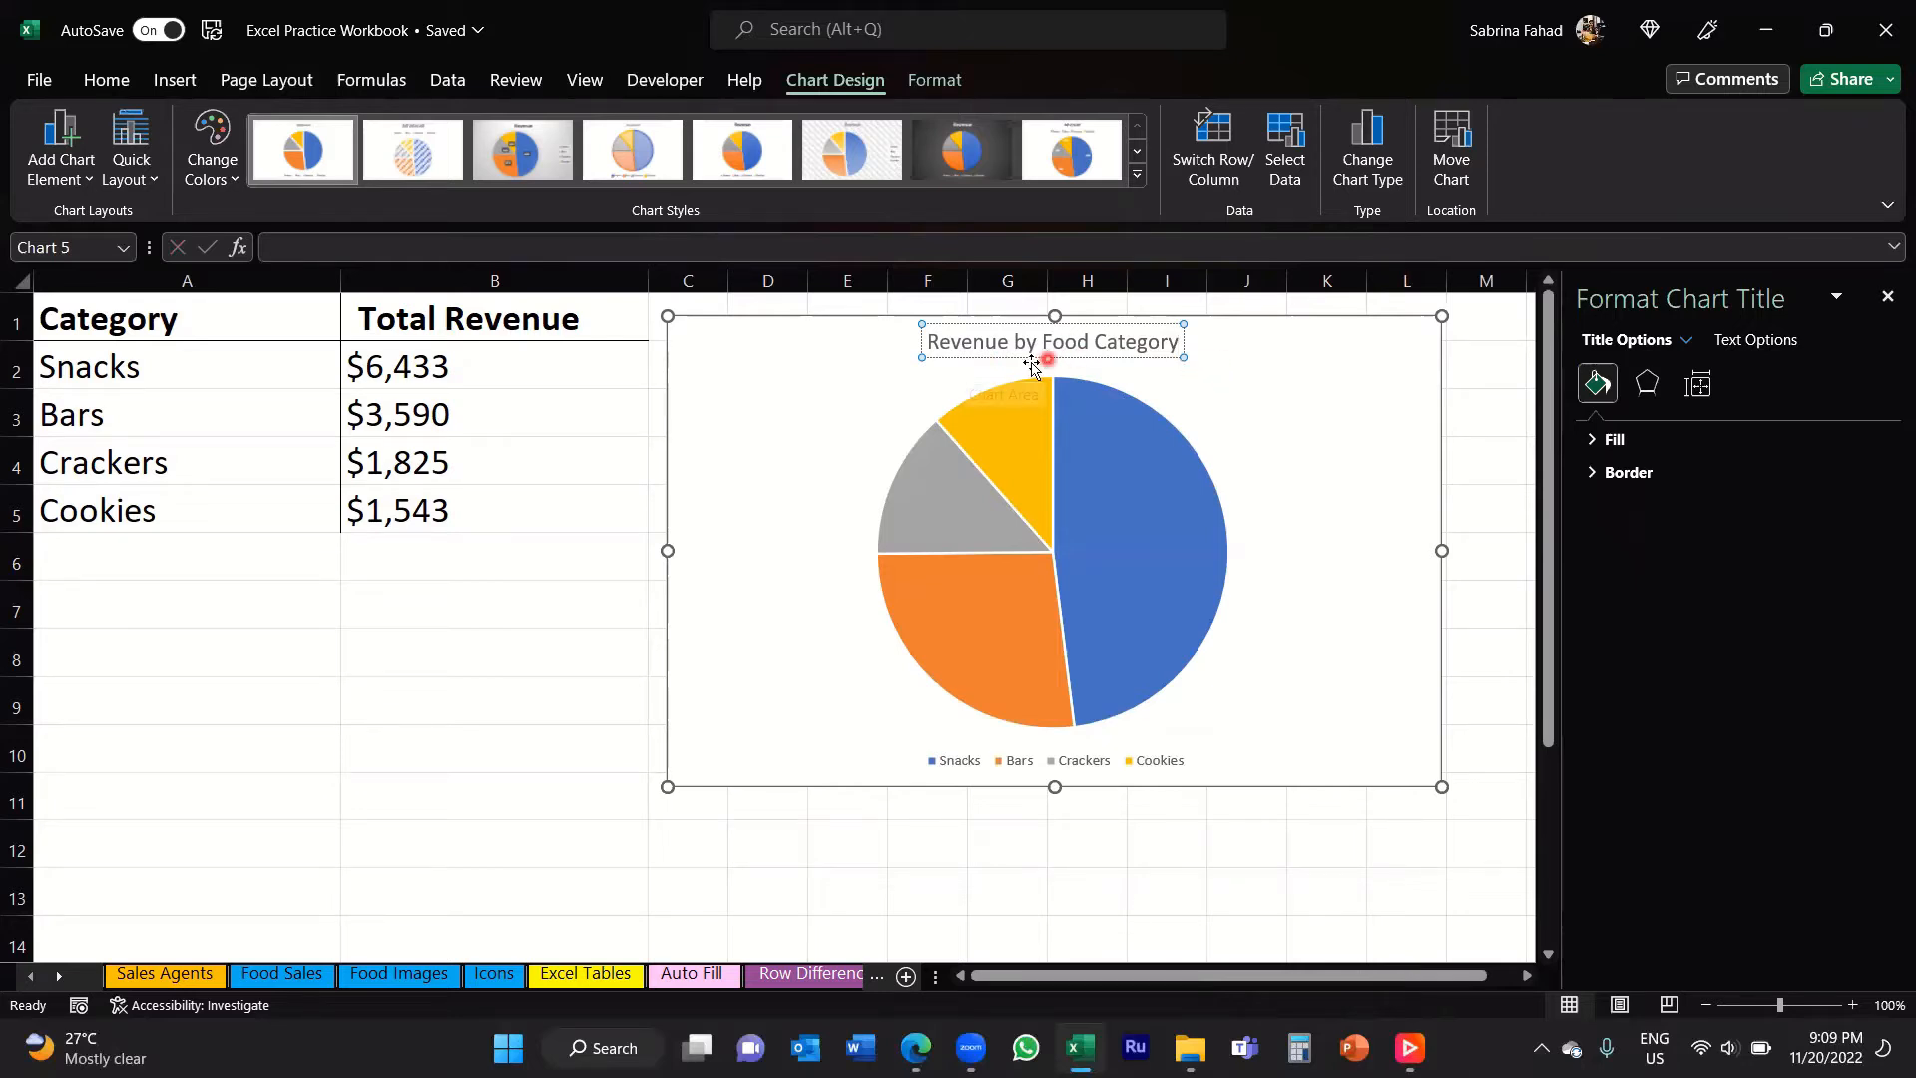
Step: Format the chart title as bold at font size 18 and close the formatting pane
click(1180, 344)
drag(1181, 344, 916, 350)
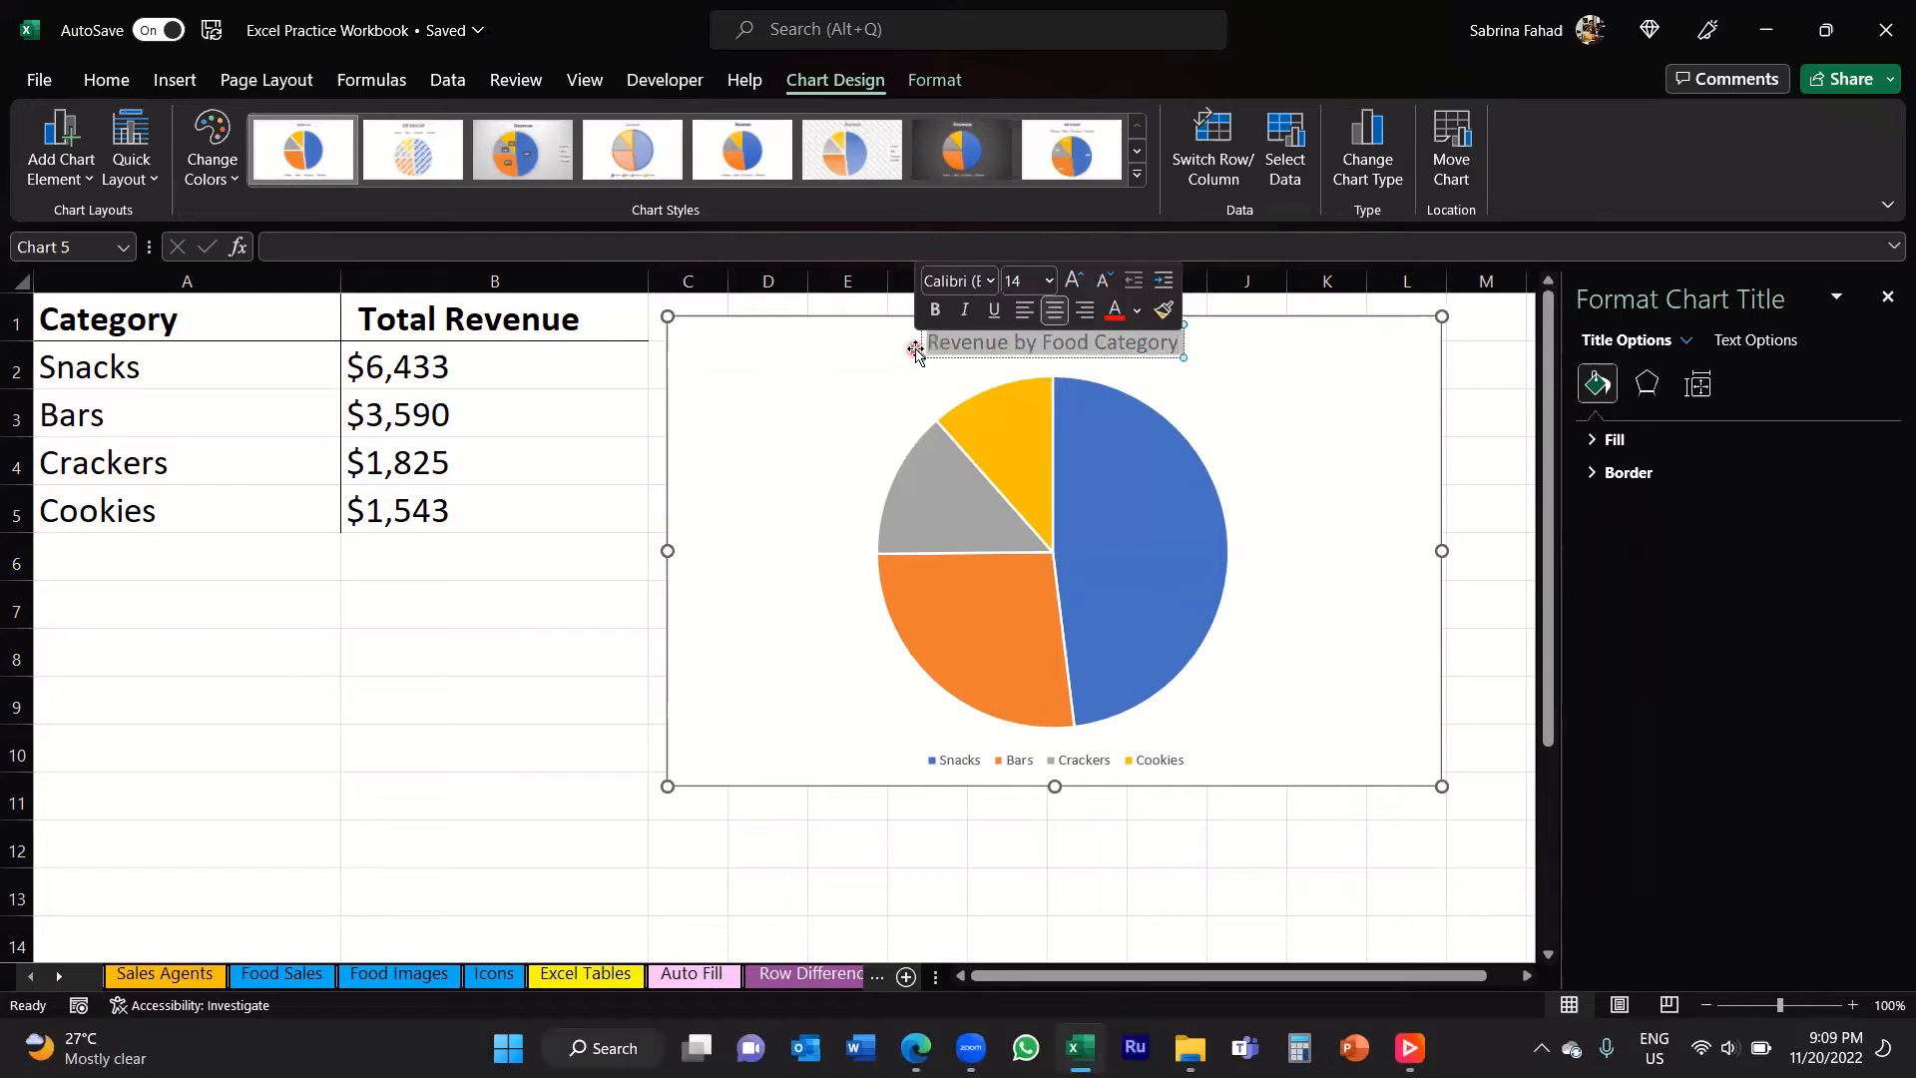
click(107, 79)
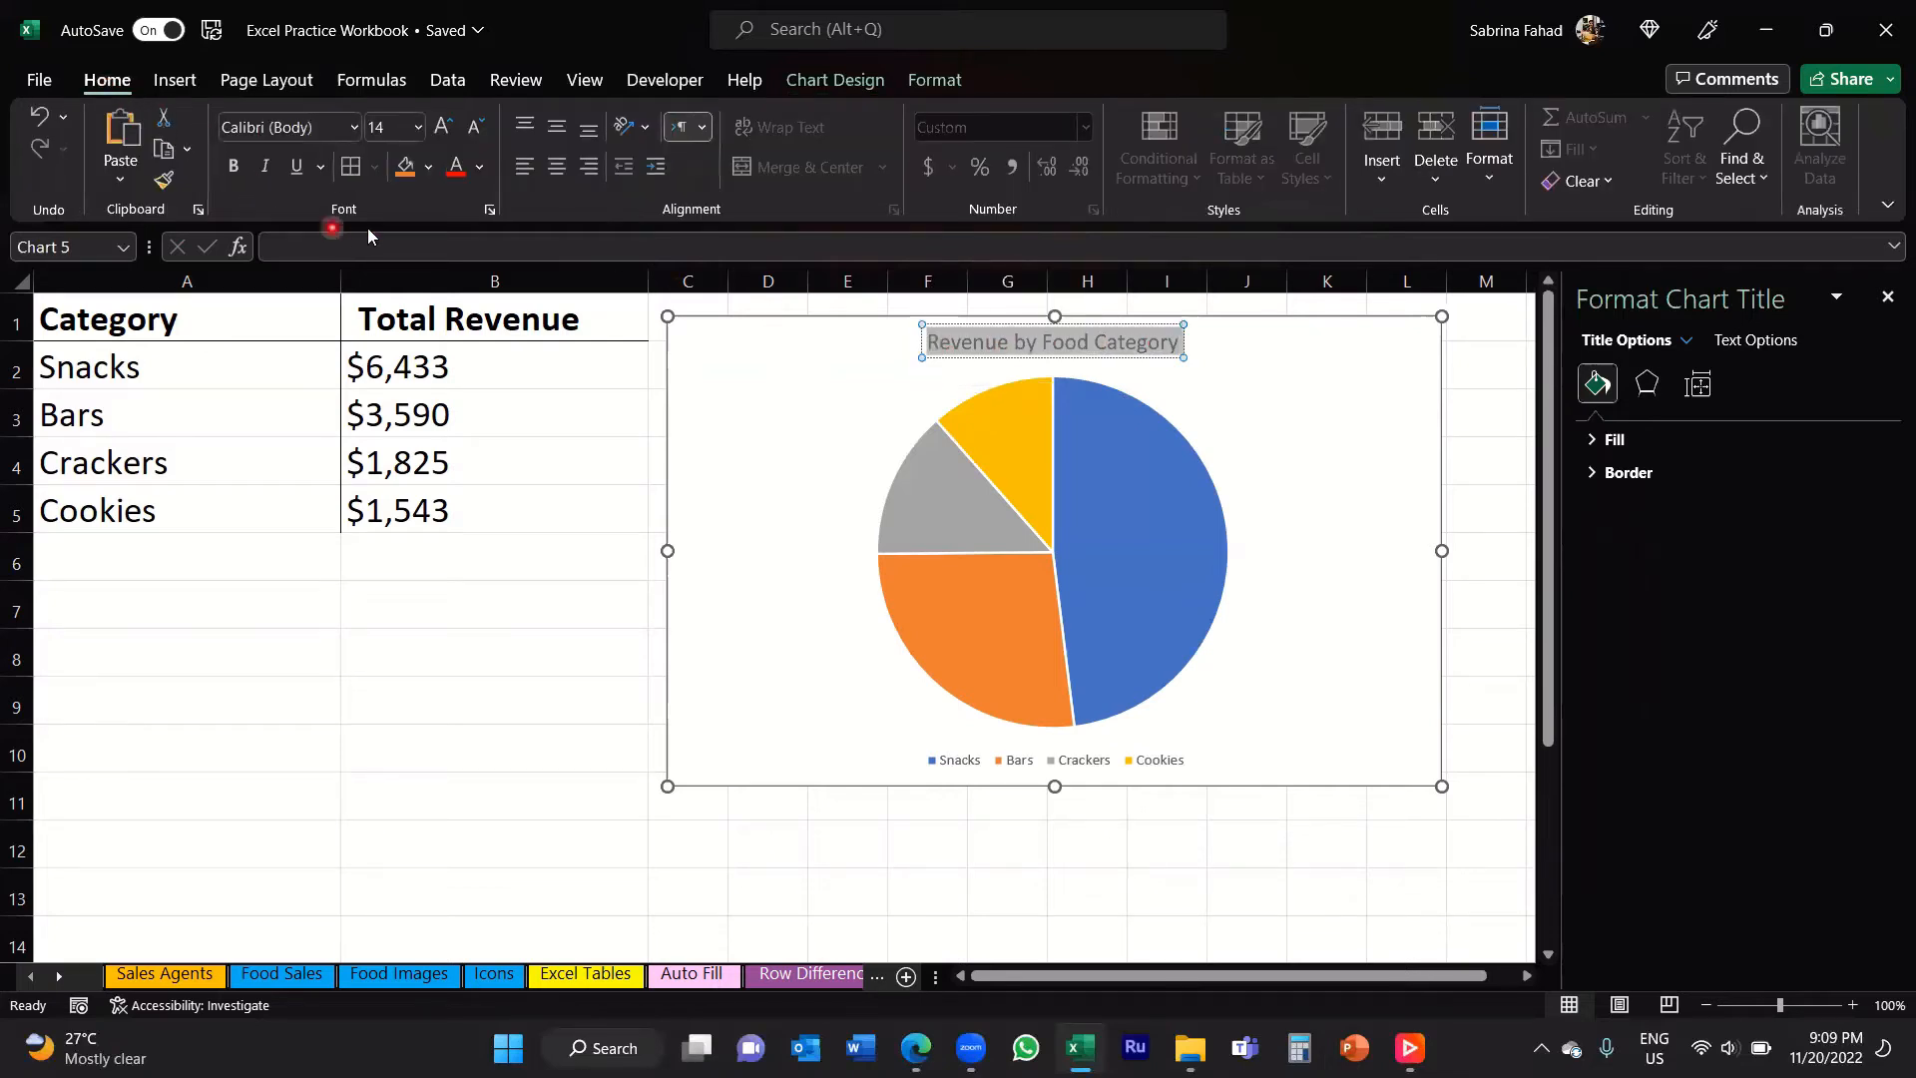
click(236, 171)
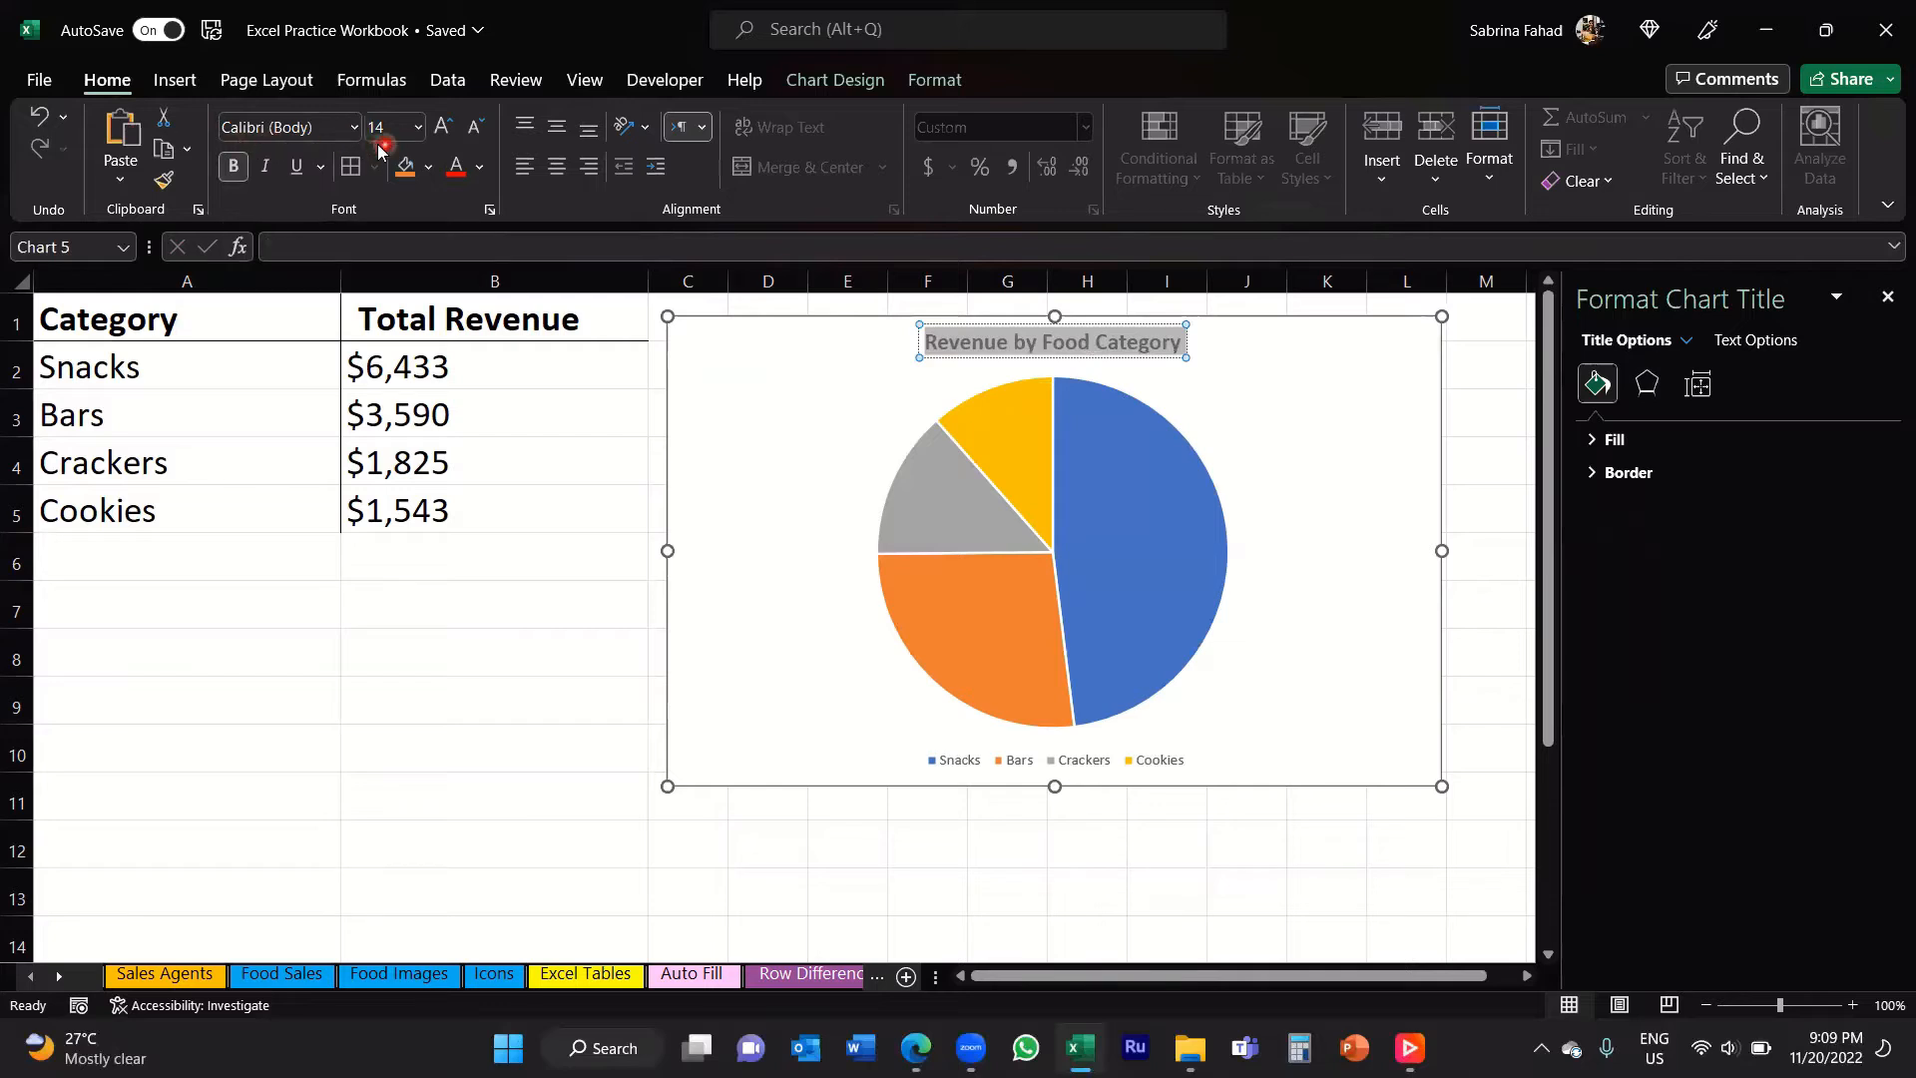
click(420, 135)
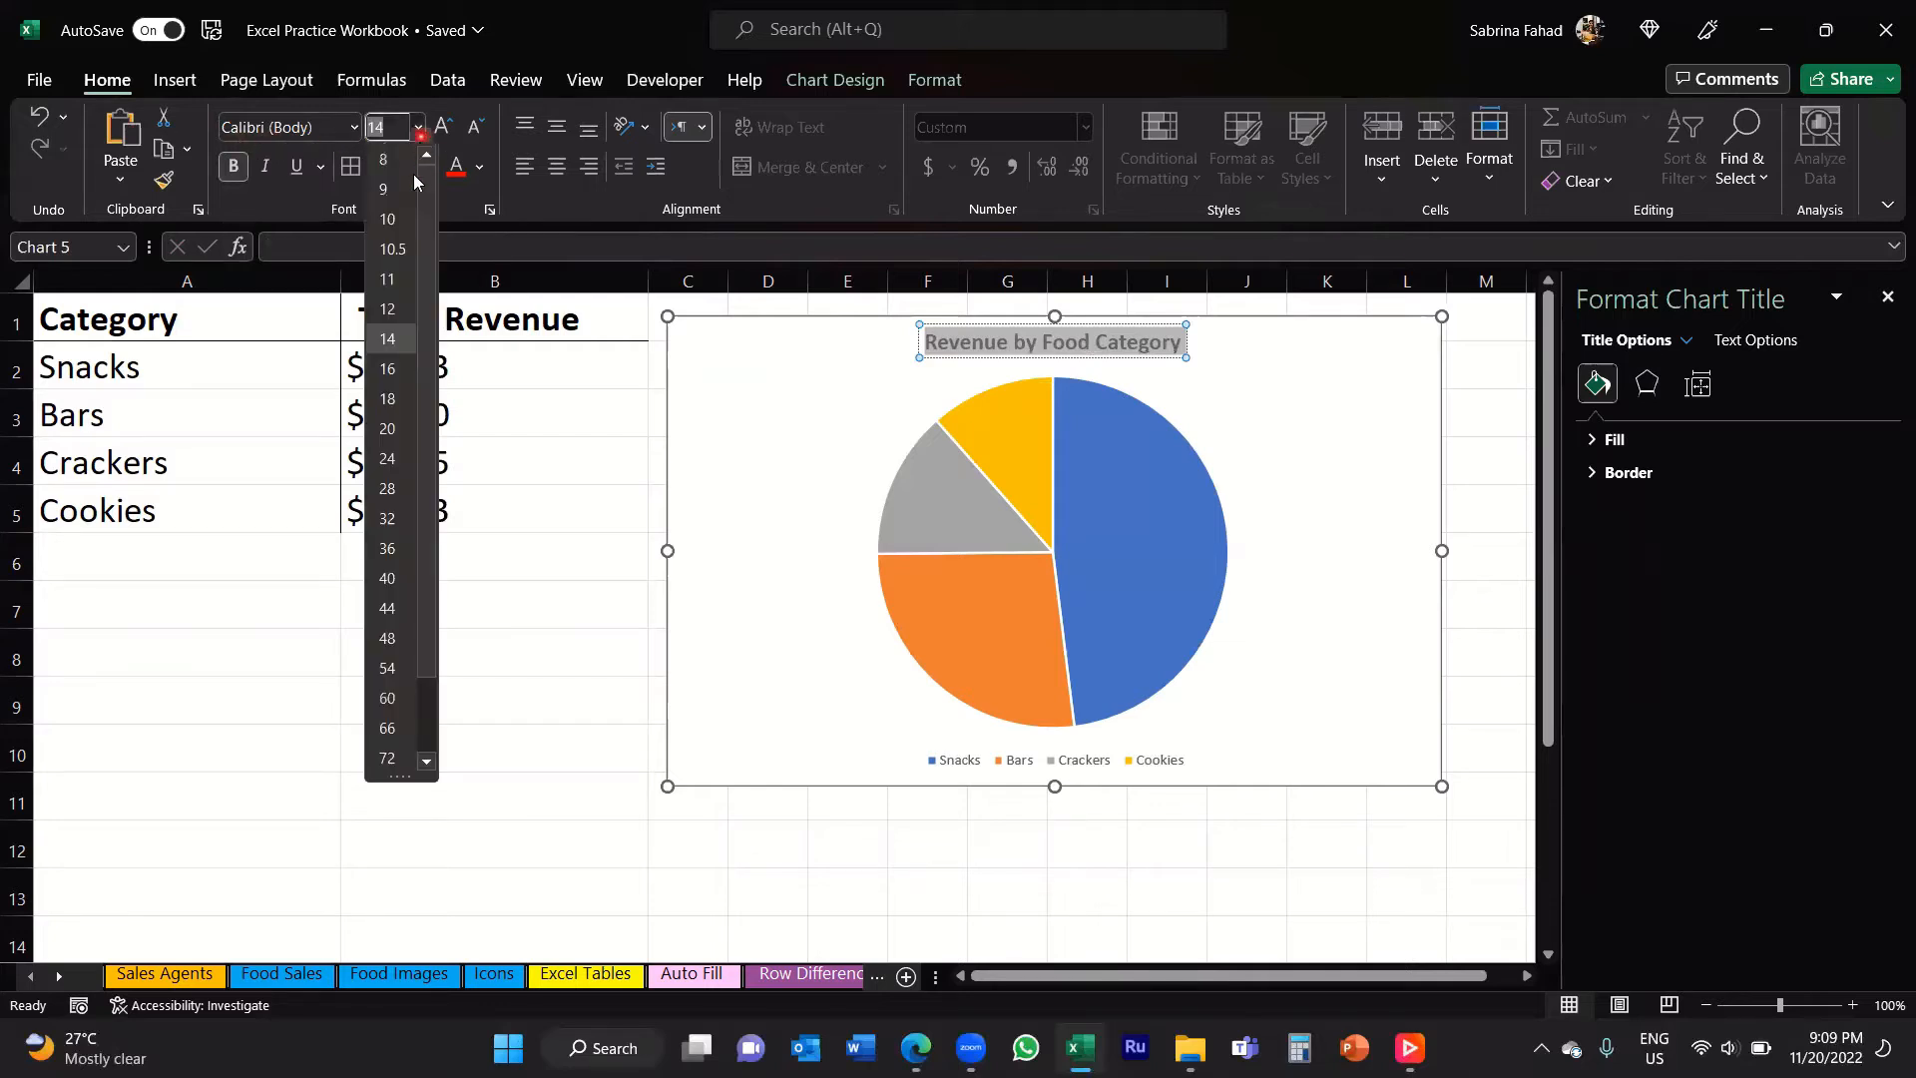
click(389, 399)
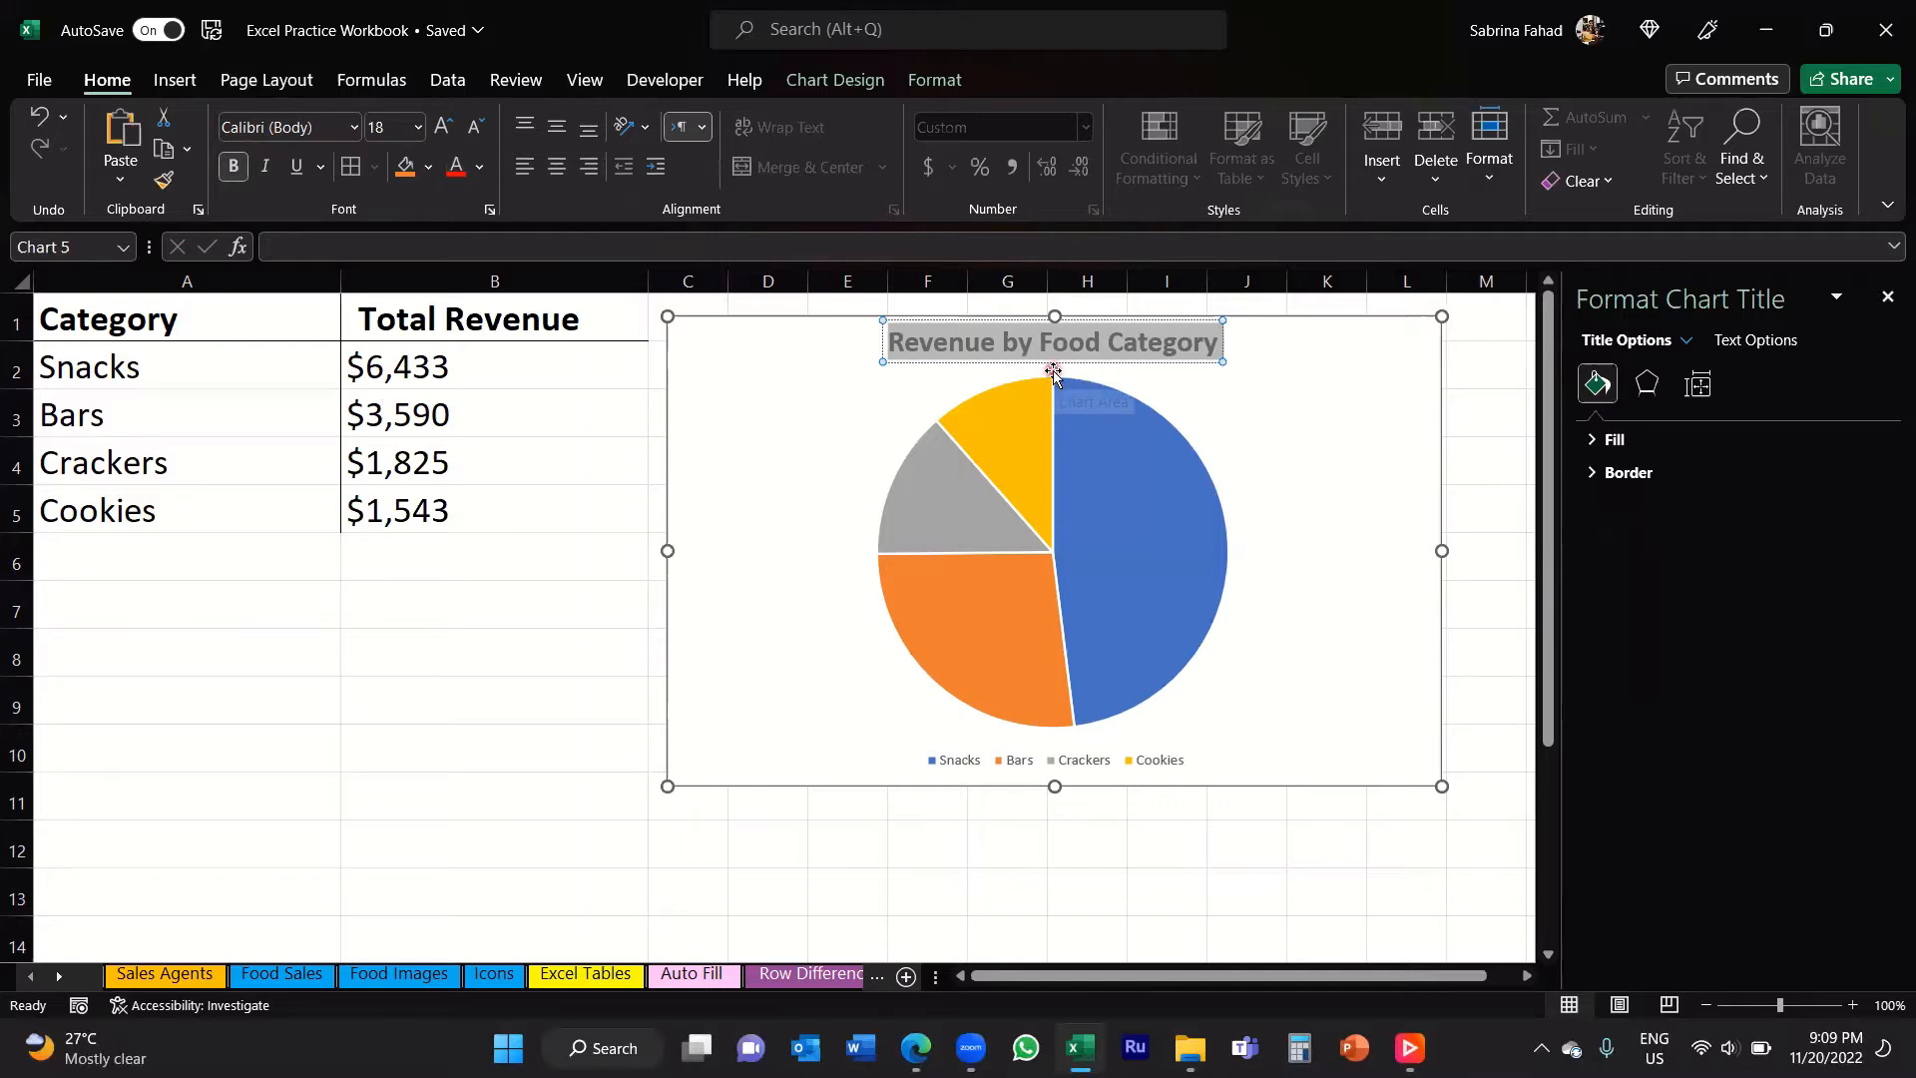
click(635, 454)
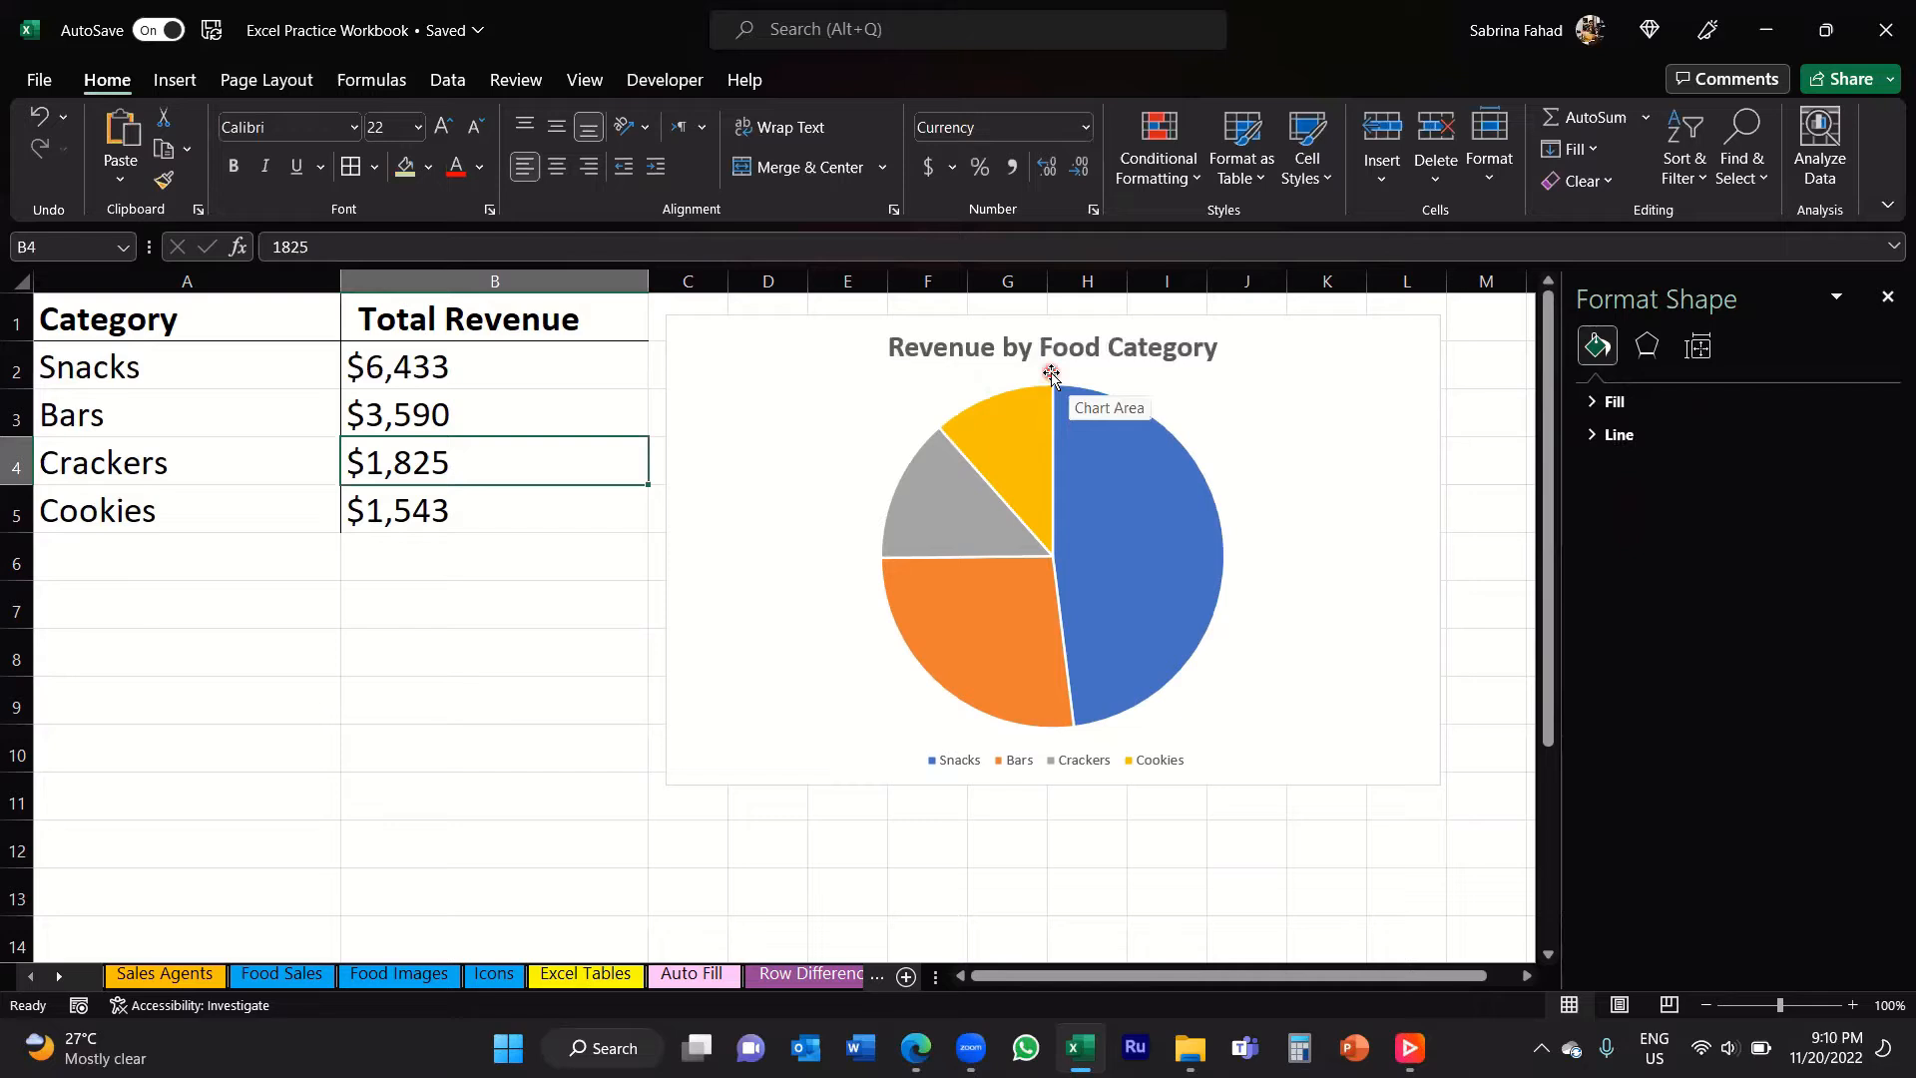
click(1887, 296)
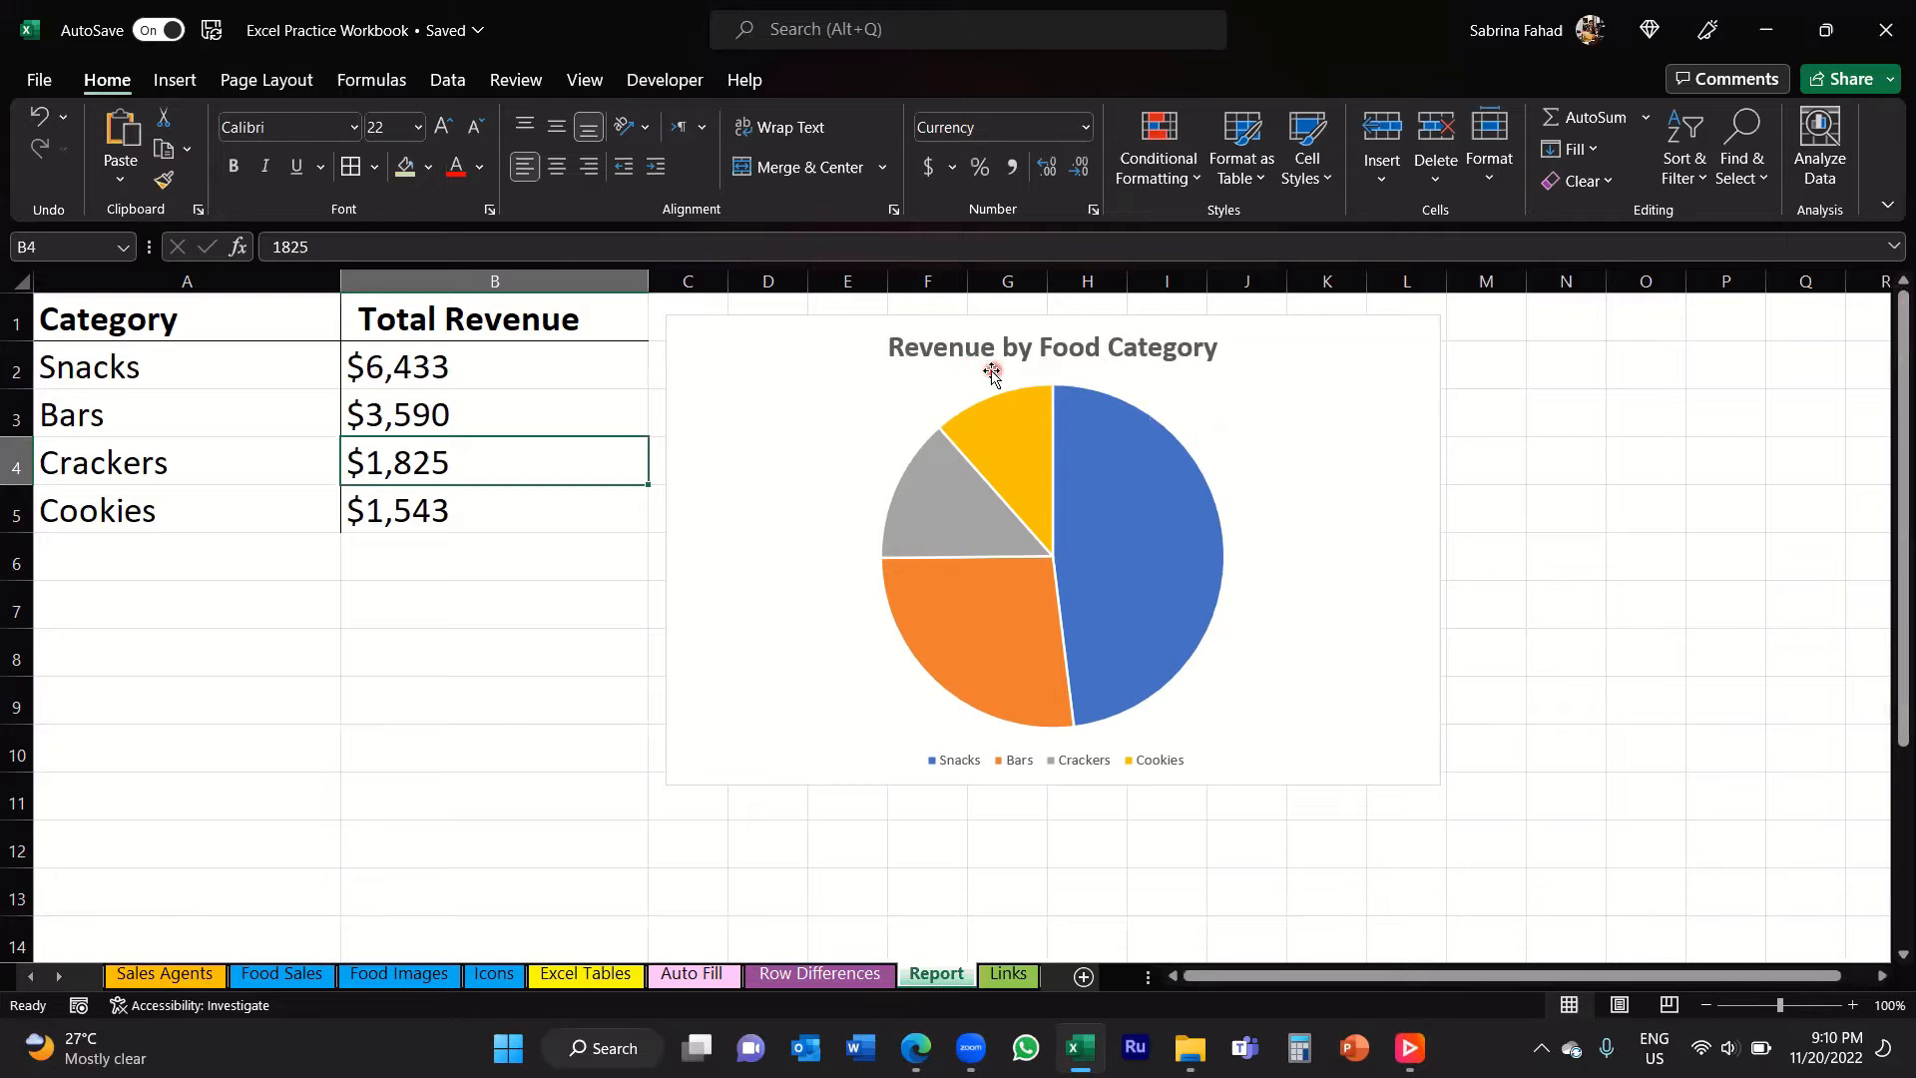
Step: Try the Centered Overlay position for the chart title, and set it back to Above Chart
click(1264, 380)
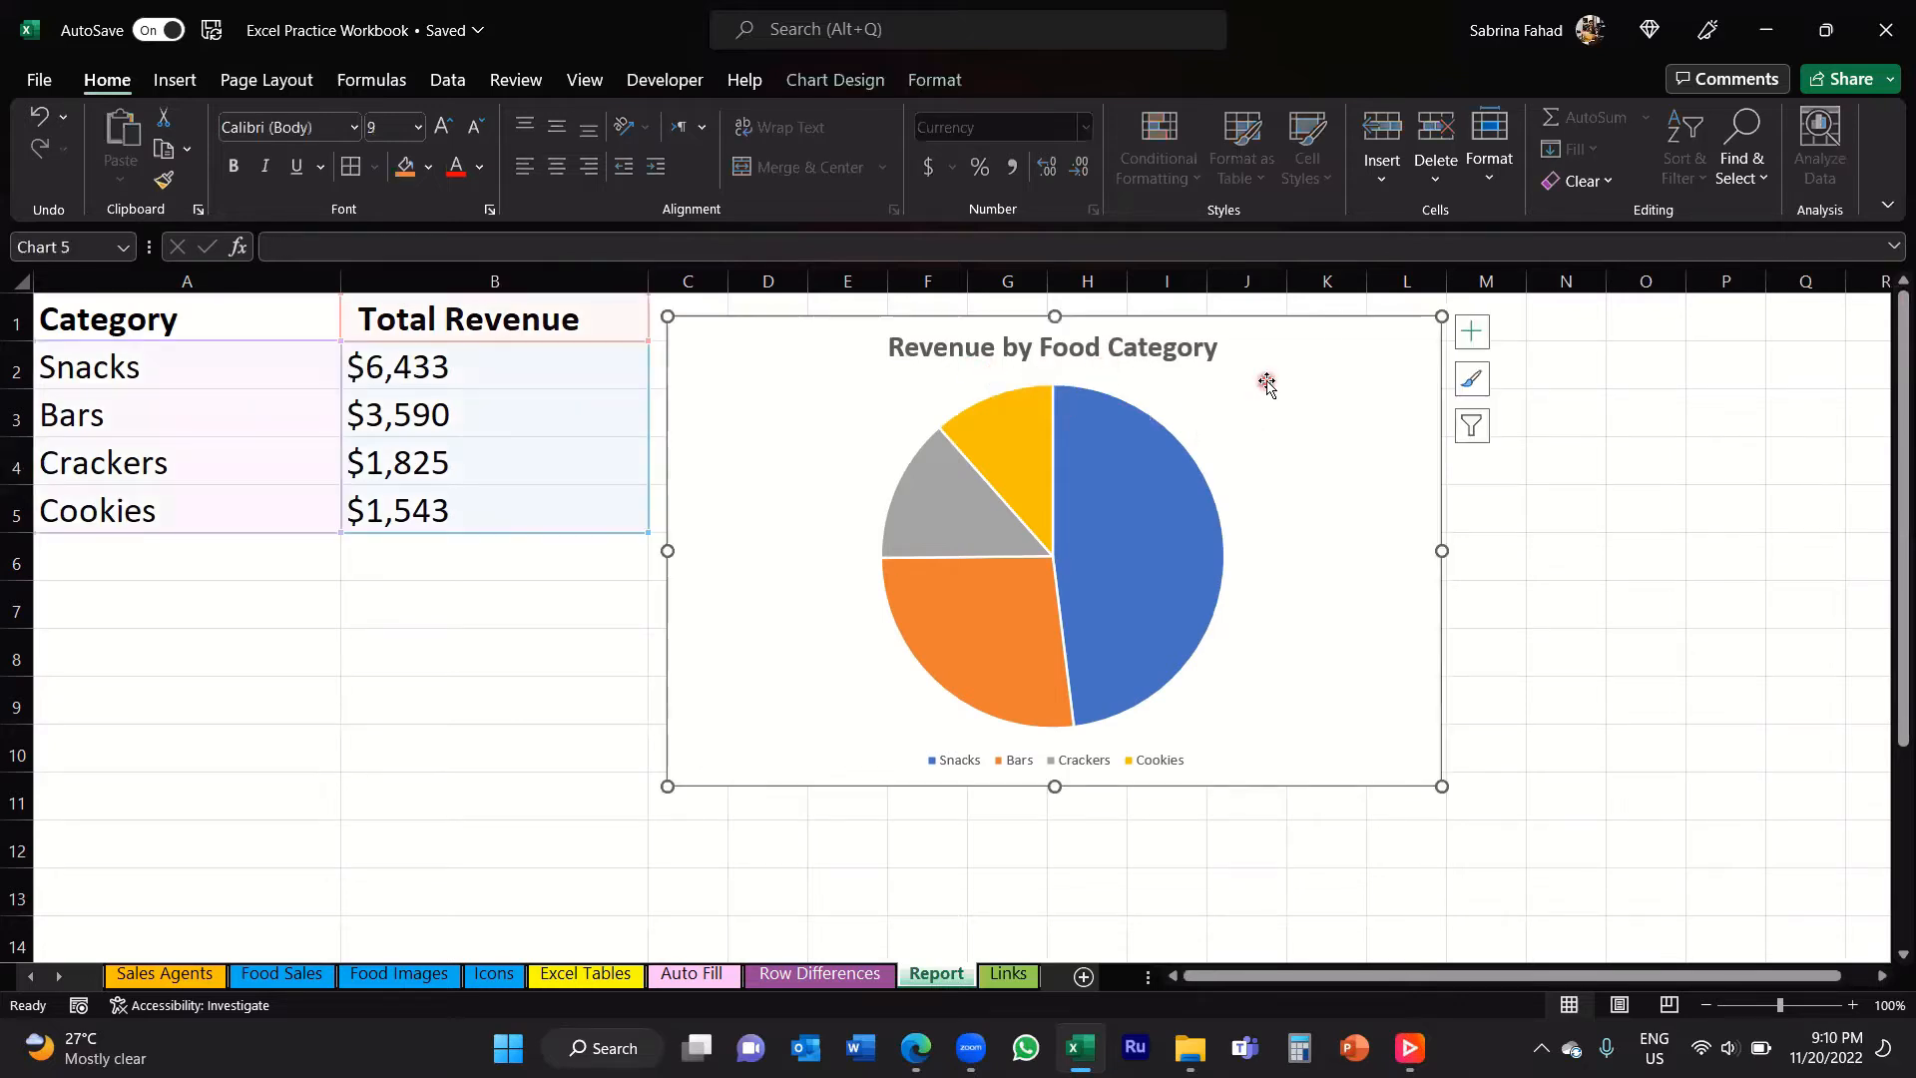
click(1476, 337)
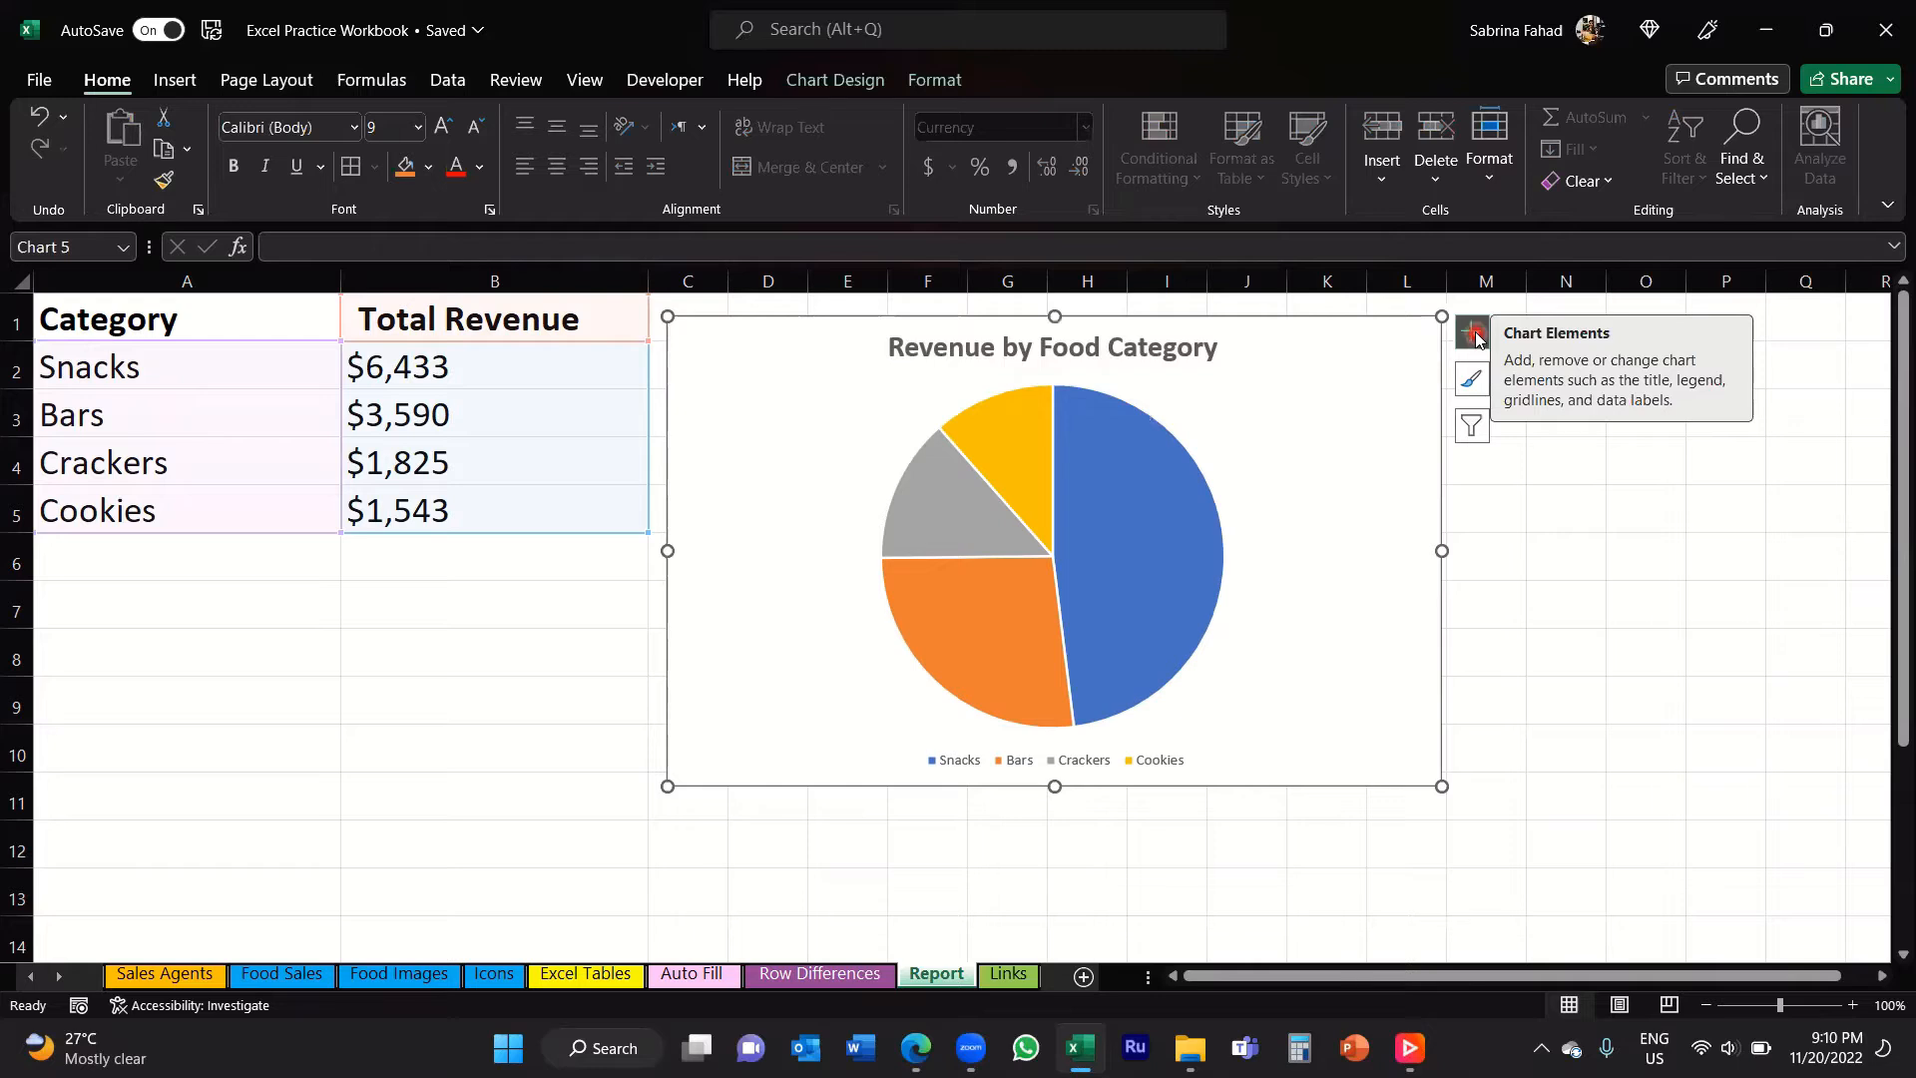
click(1476, 336)
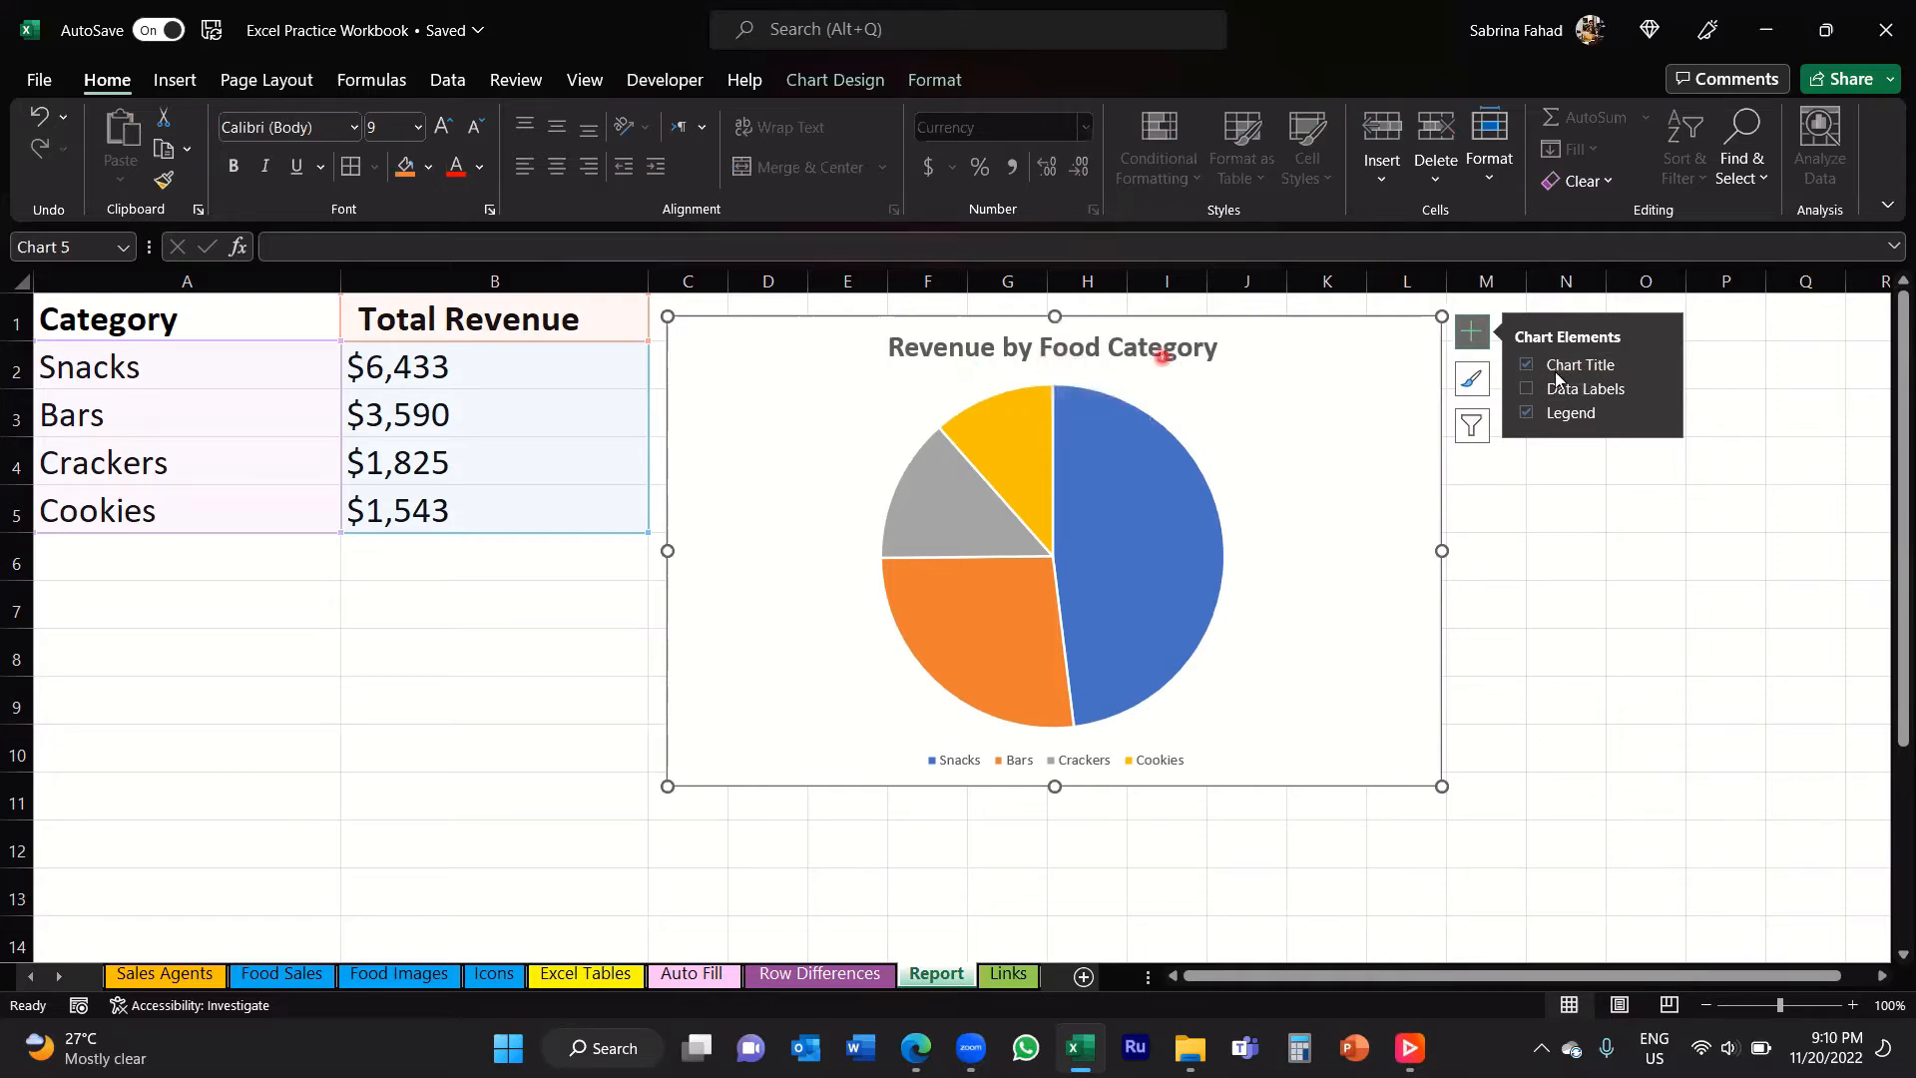
click(1658, 364)
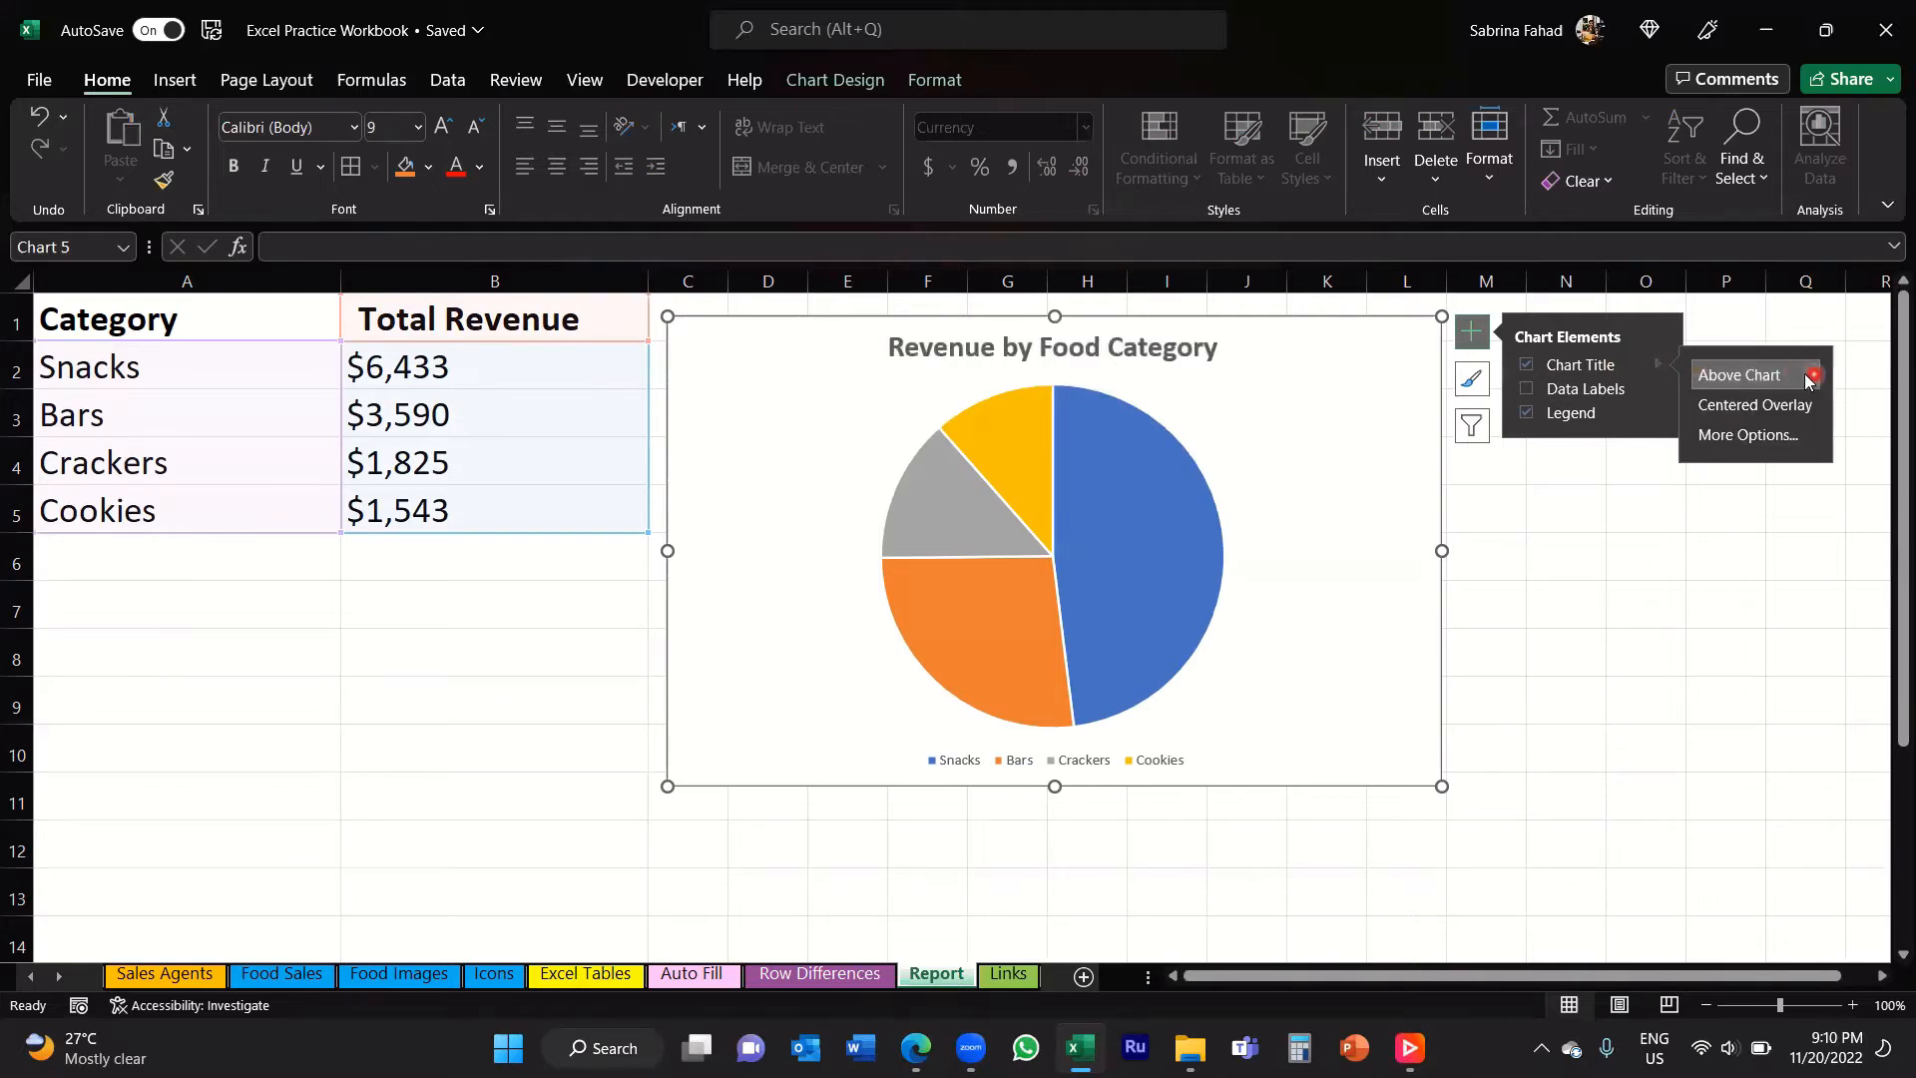
click(1809, 411)
click(1805, 375)
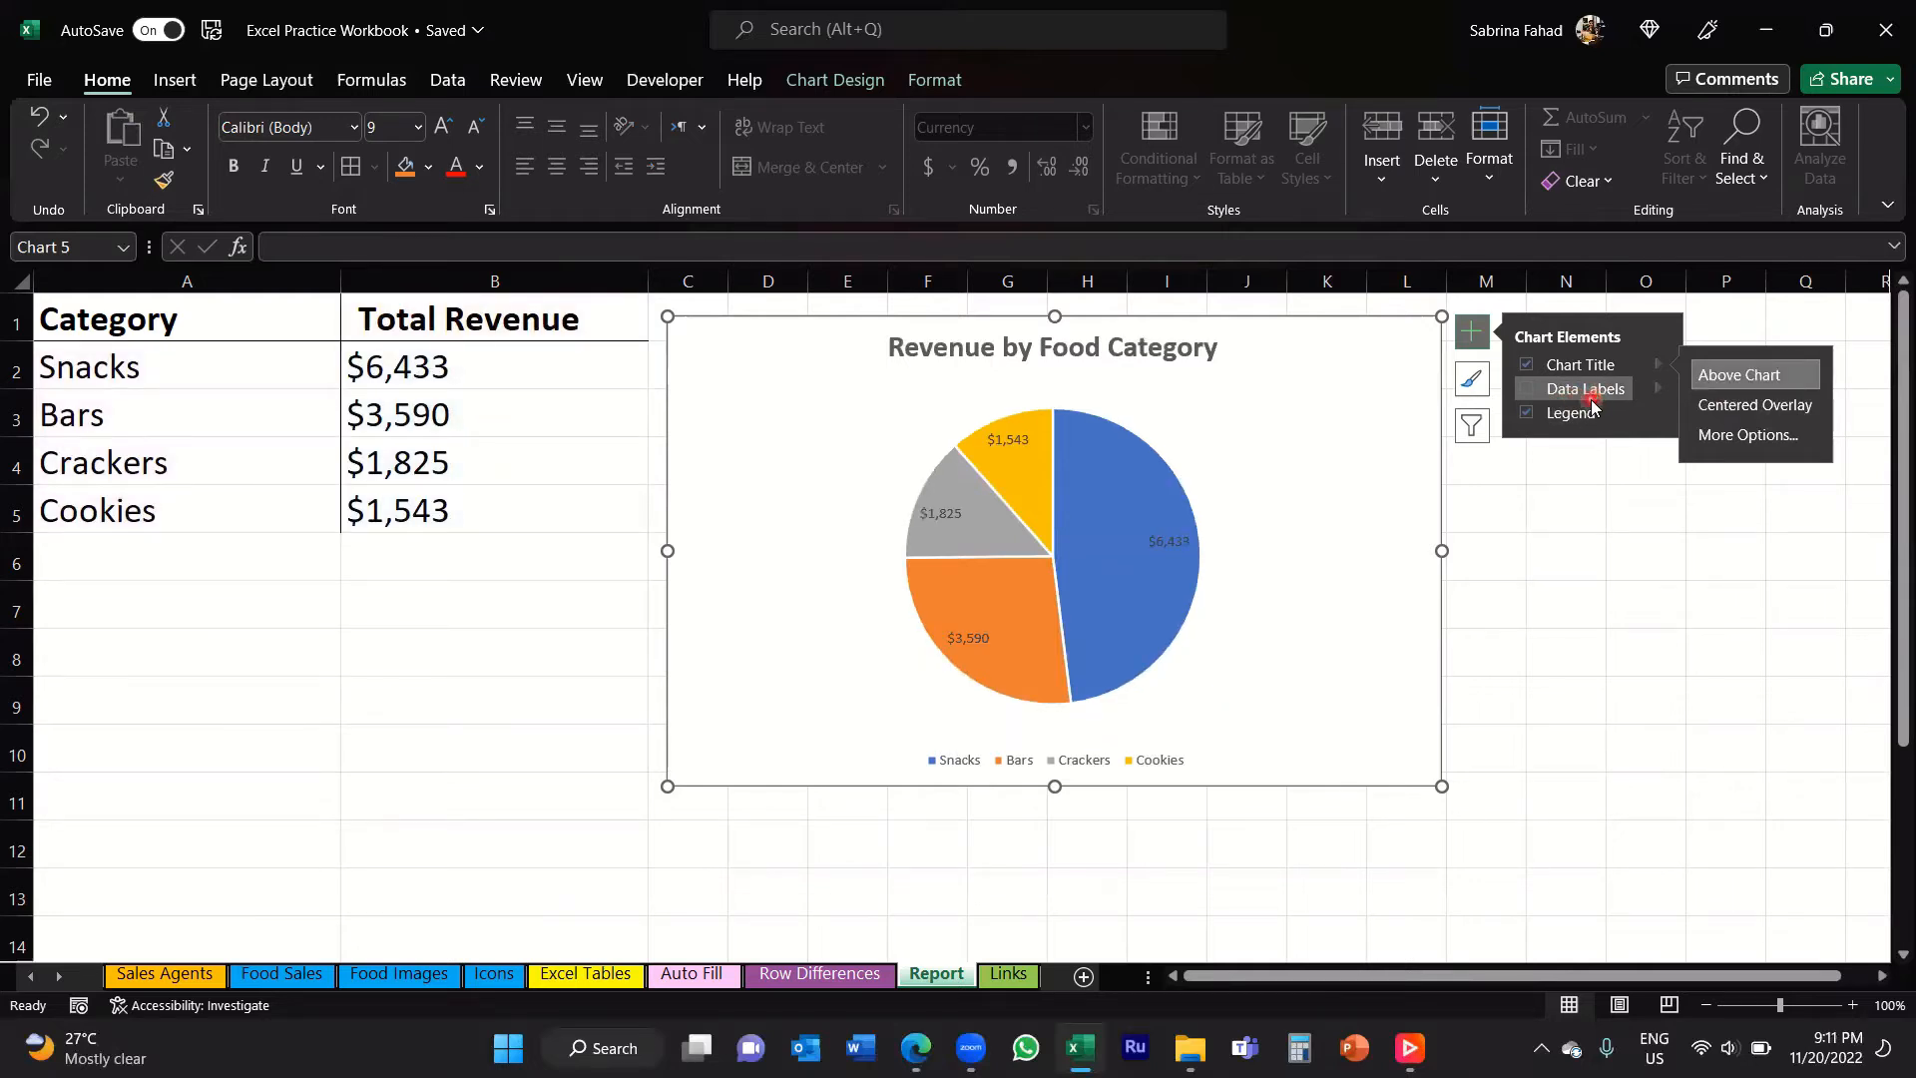
Step: Add data labels to the pie chart and make them bold at font size 10.5
click(1526, 389)
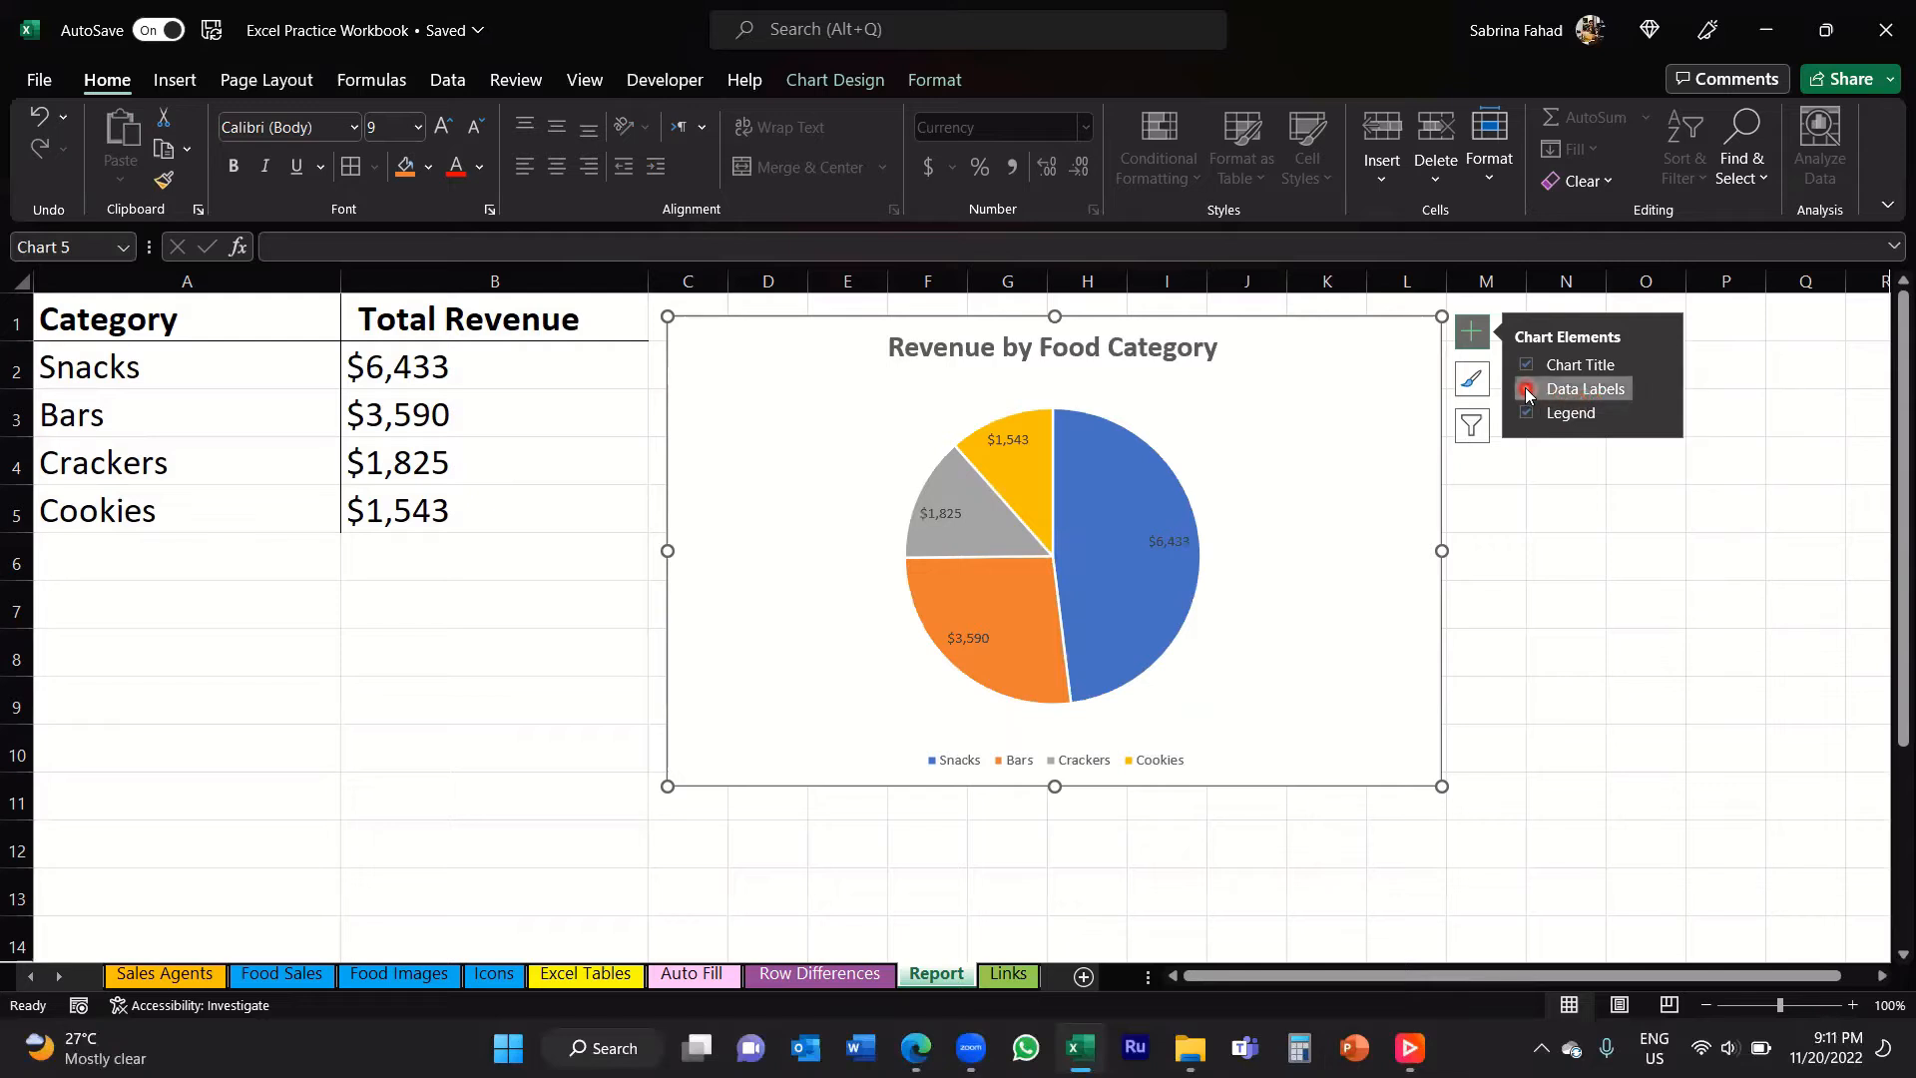
double_click(1295, 489)
click(1160, 541)
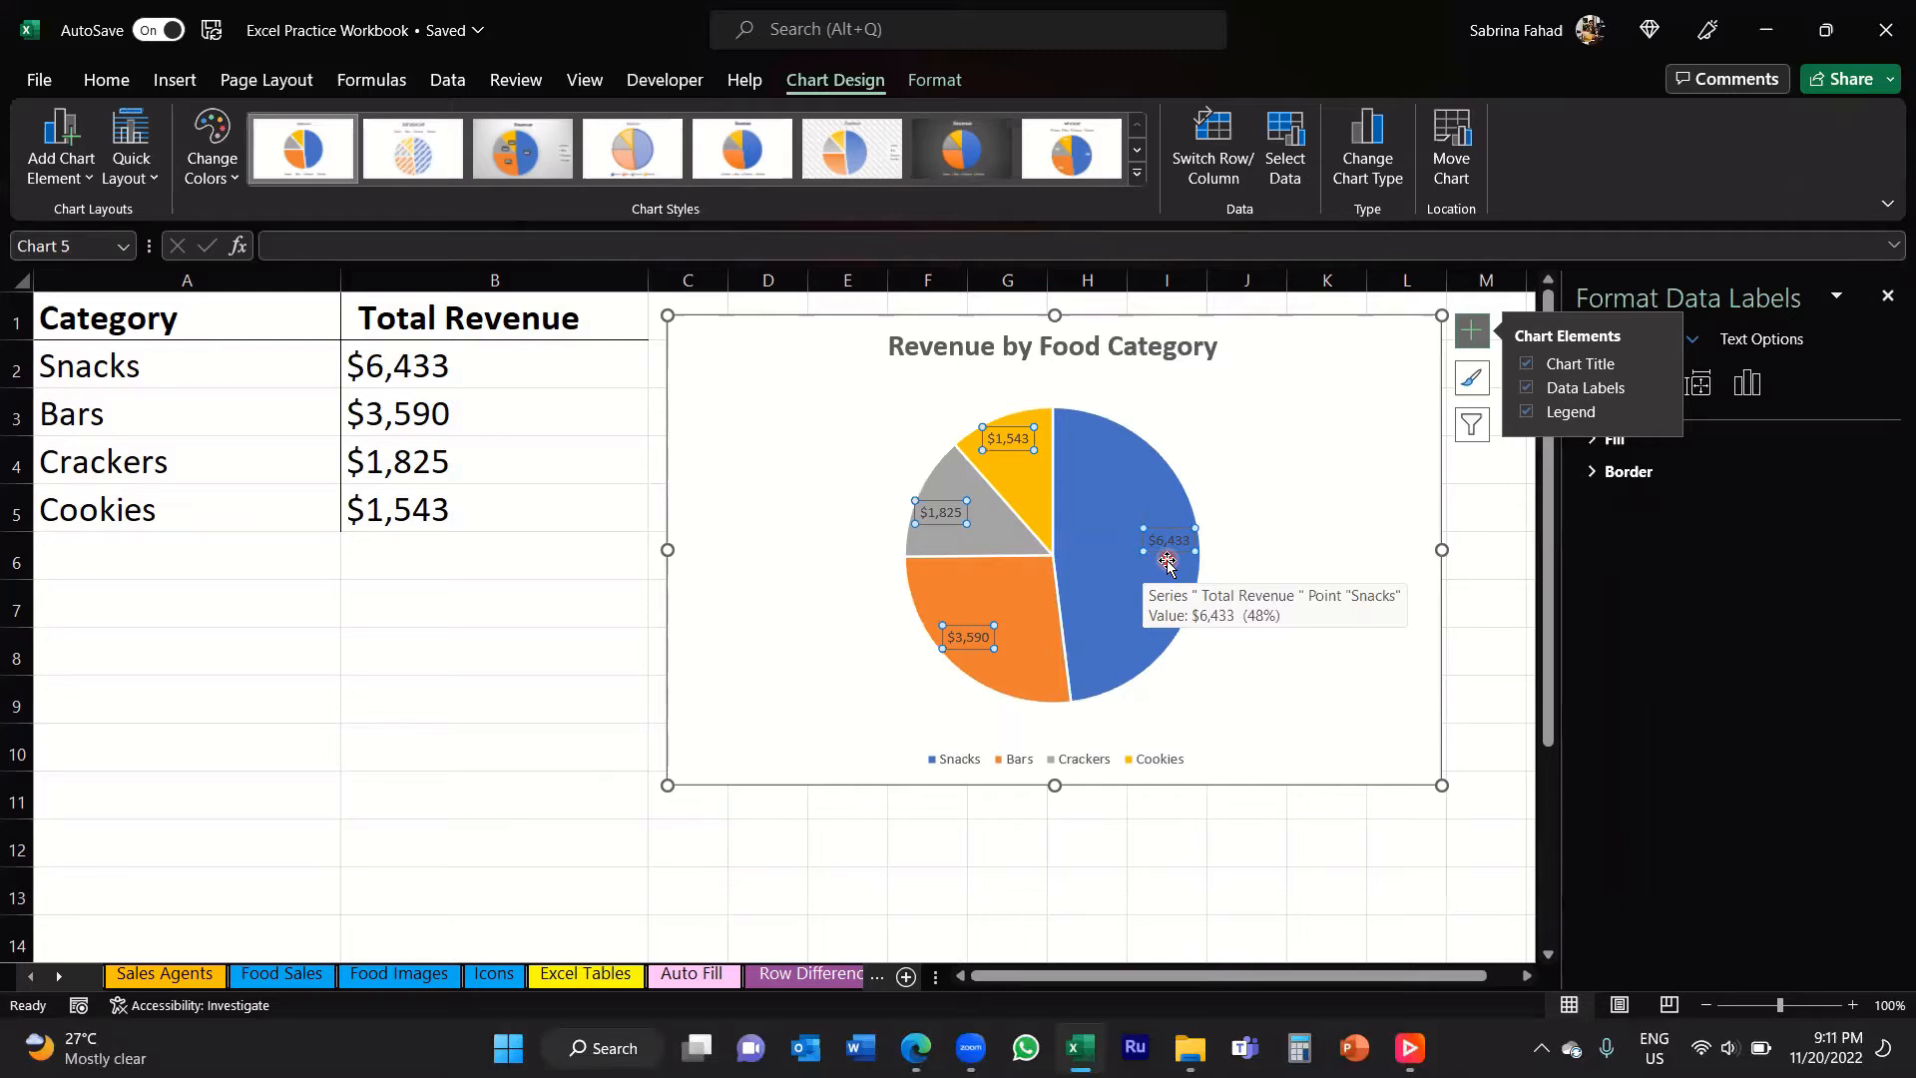
click(109, 84)
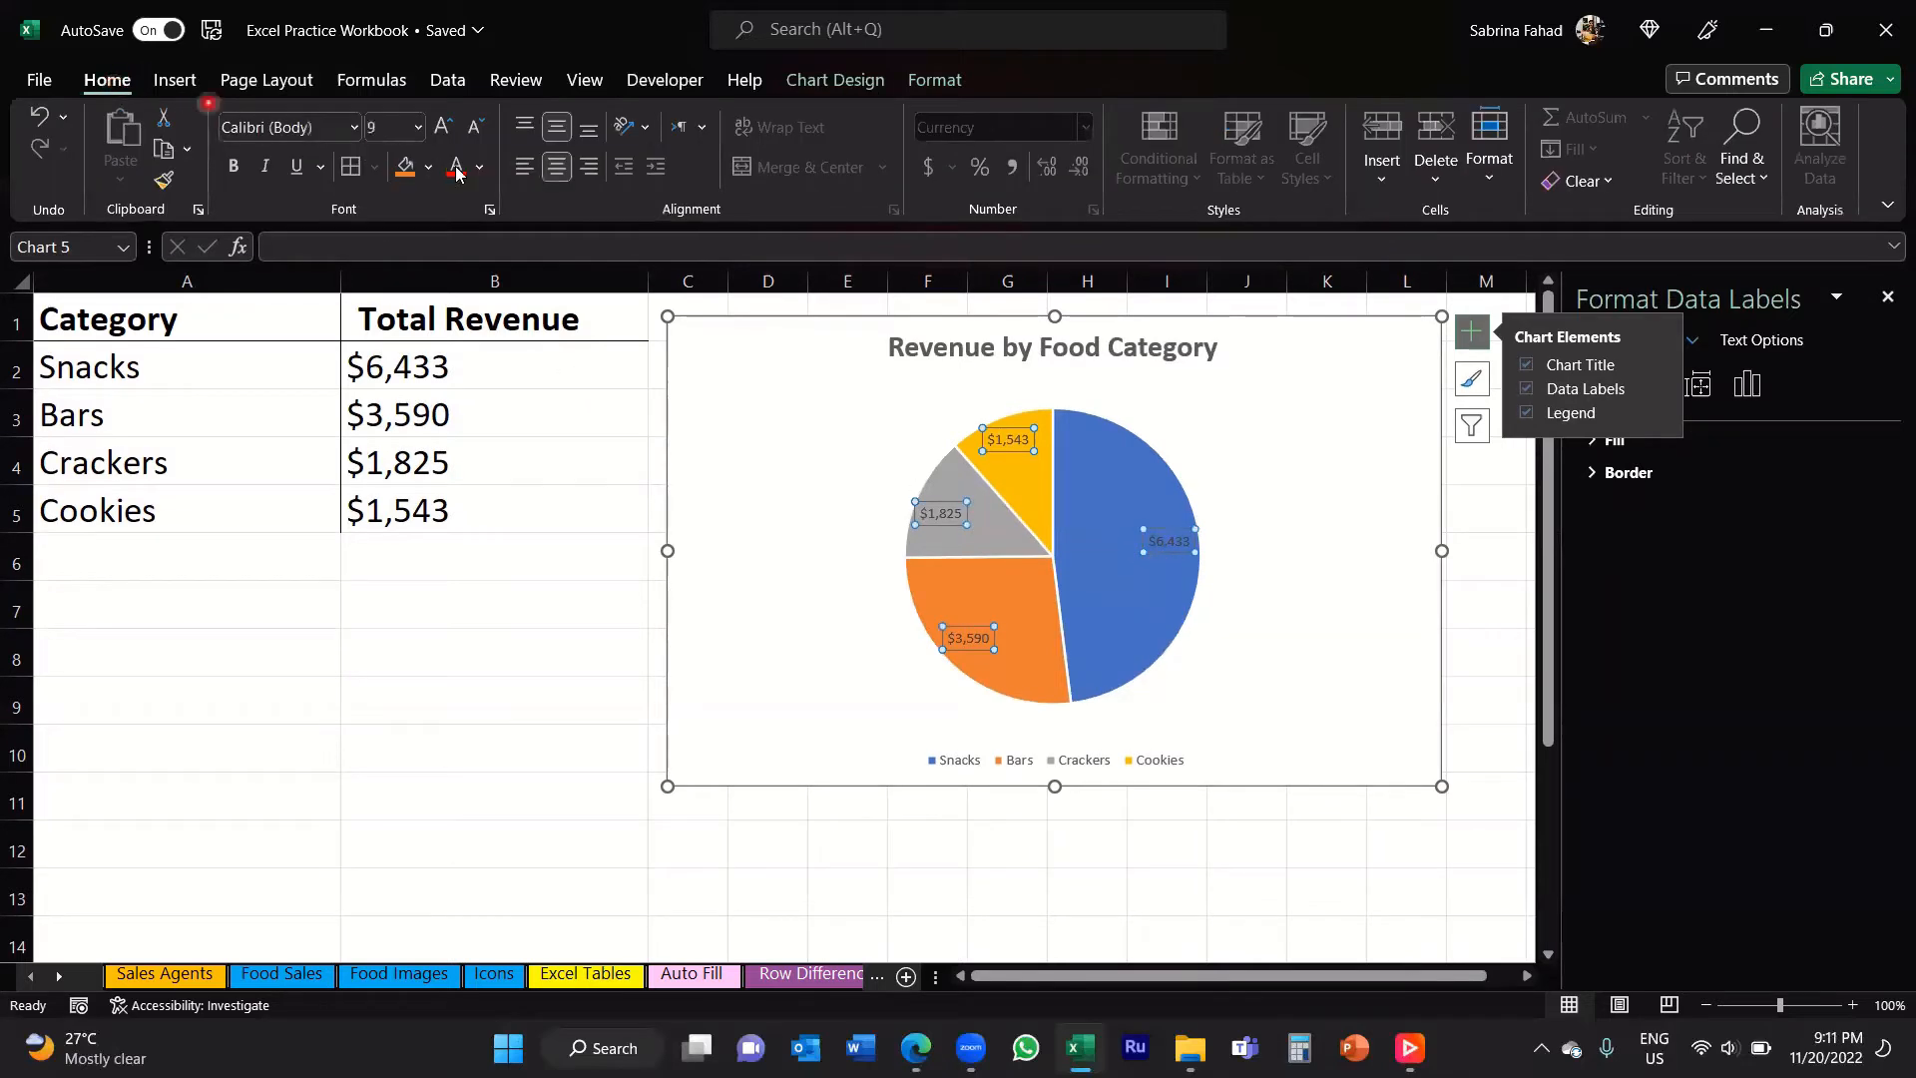
click(417, 128)
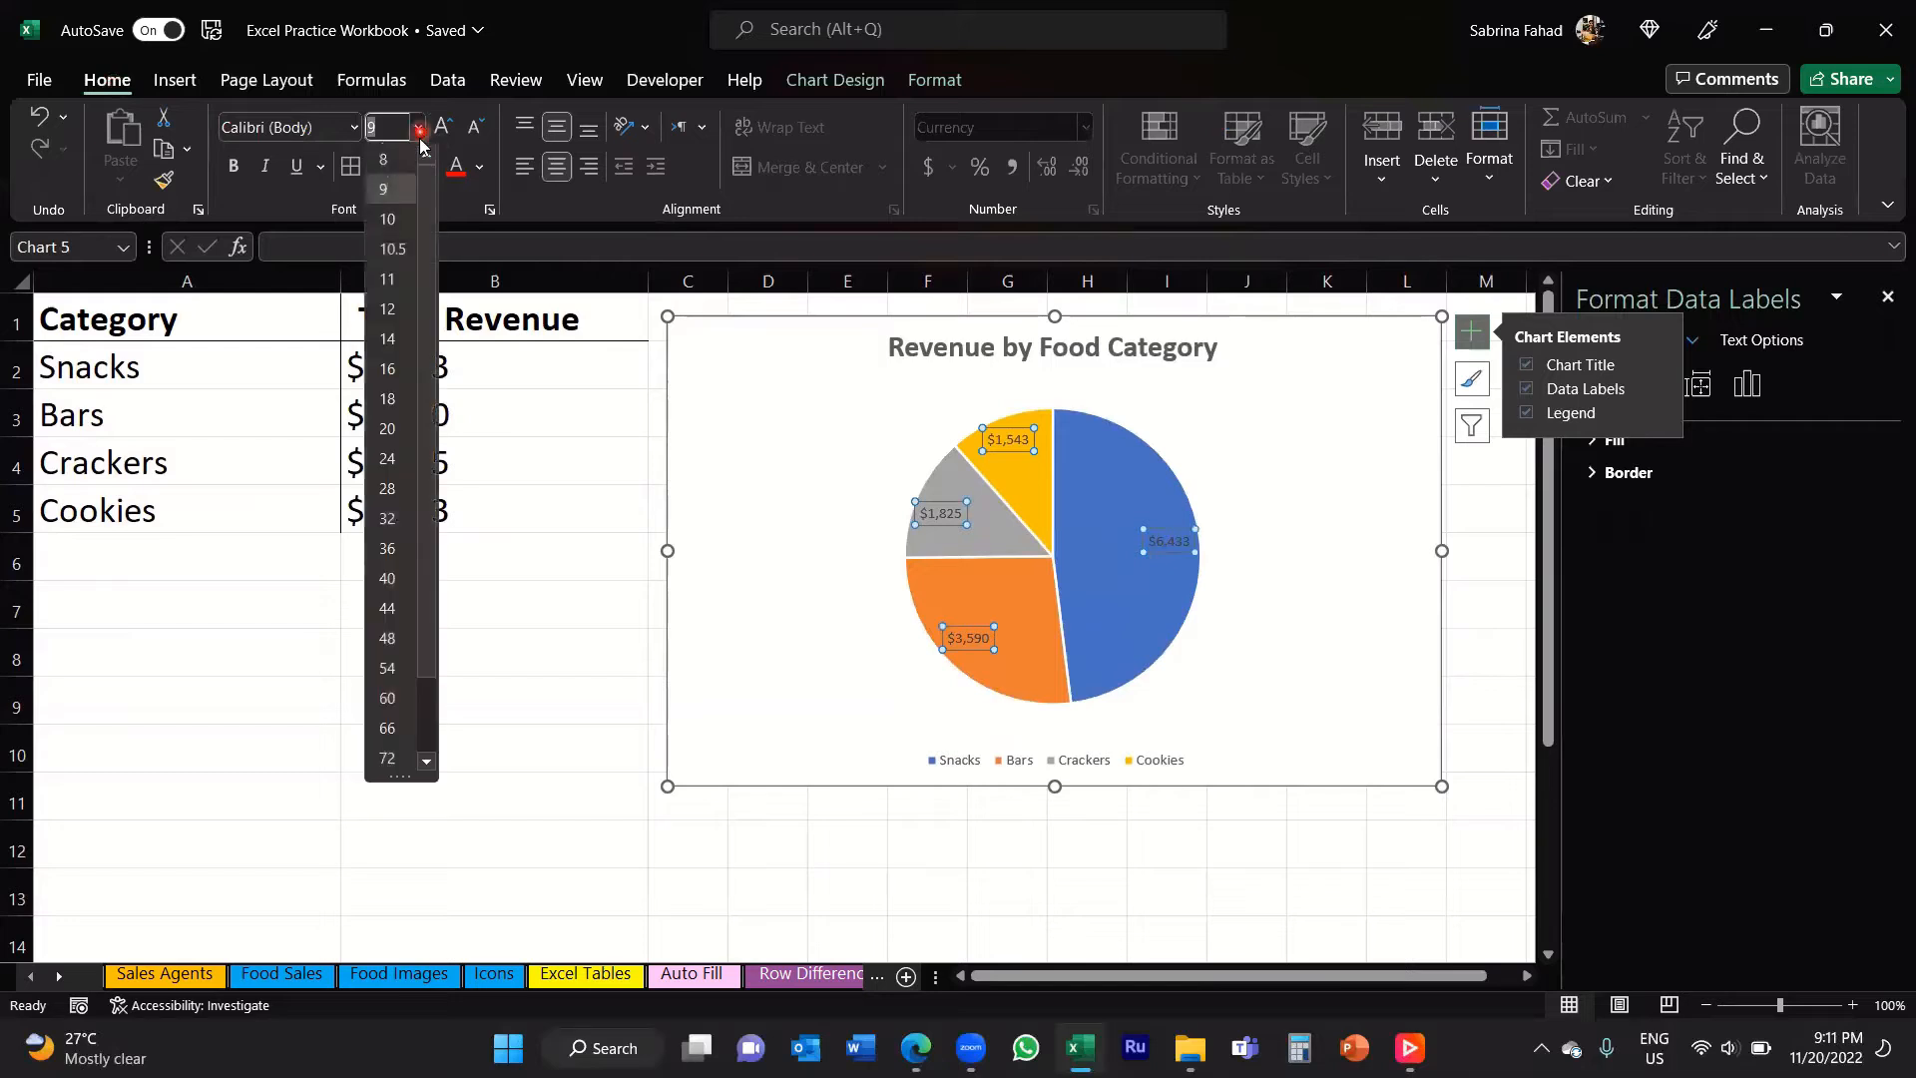
click(395, 249)
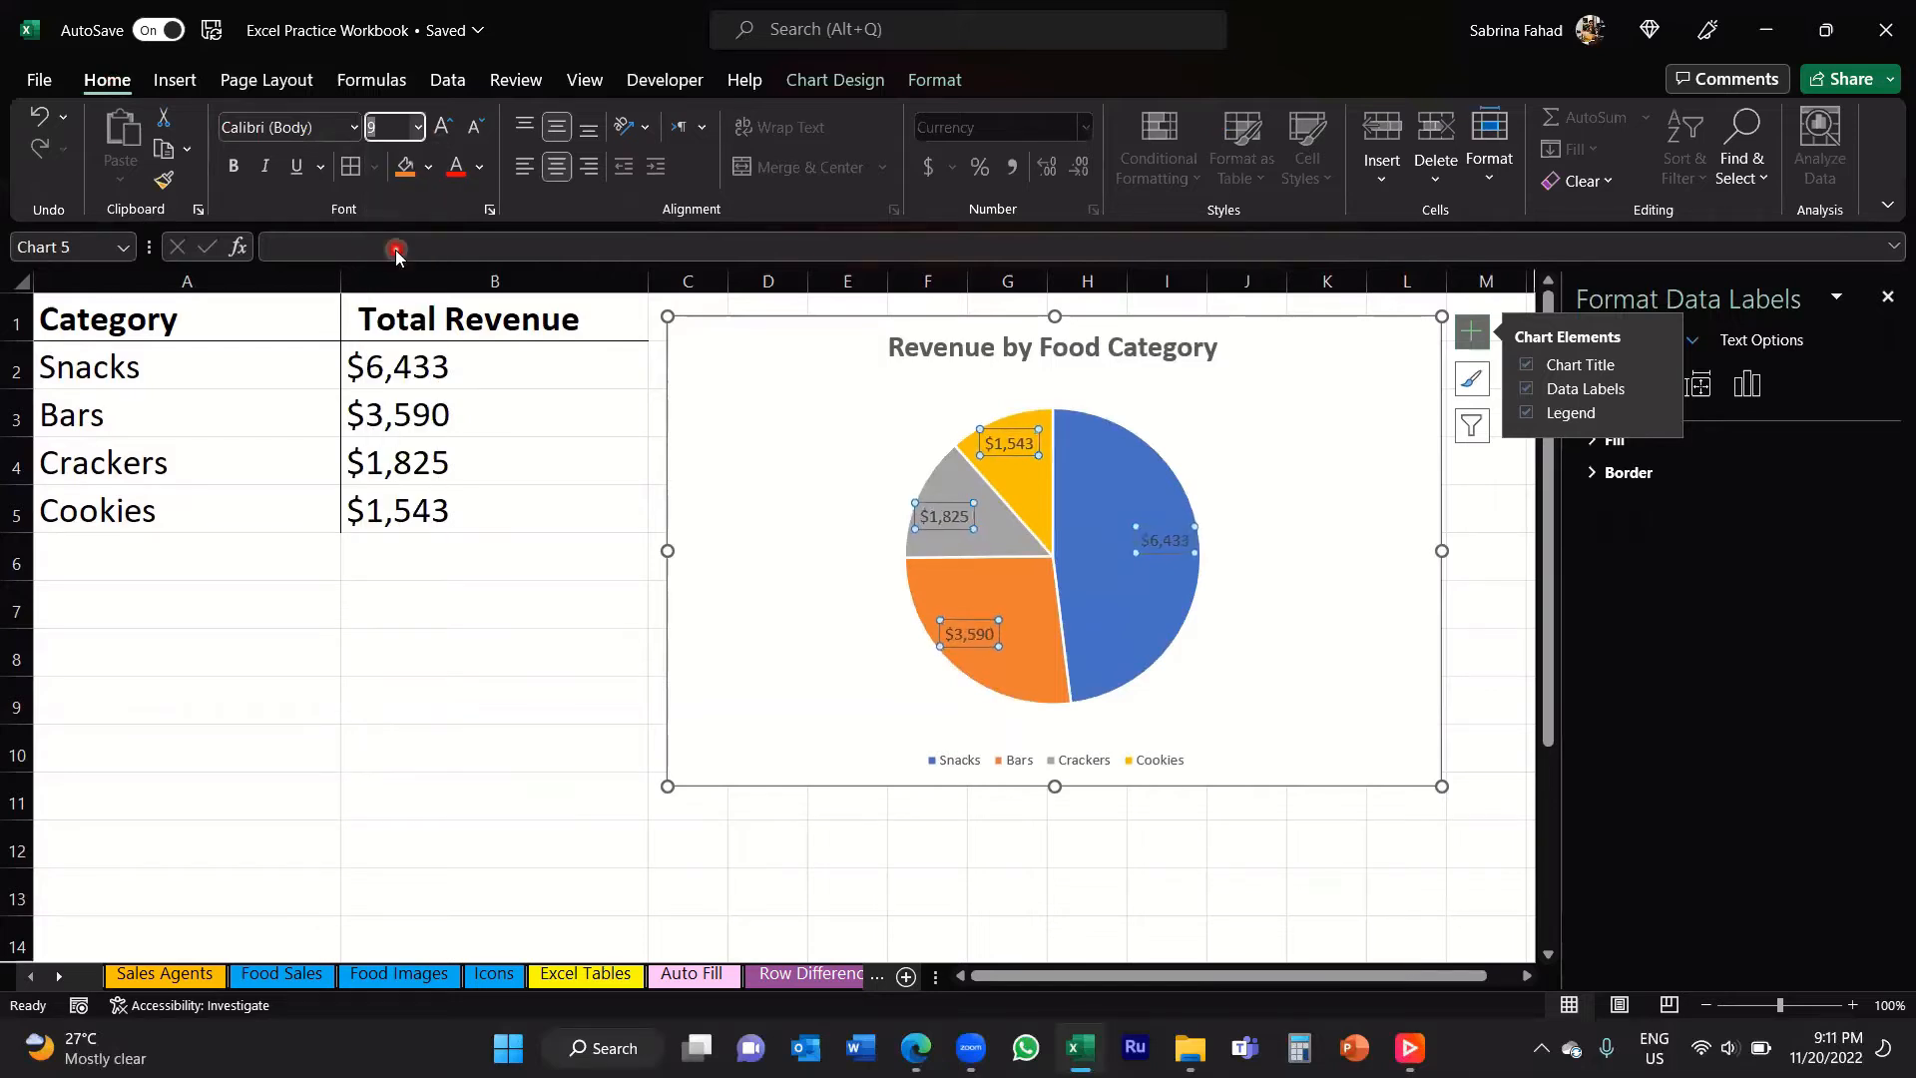
click(233, 168)
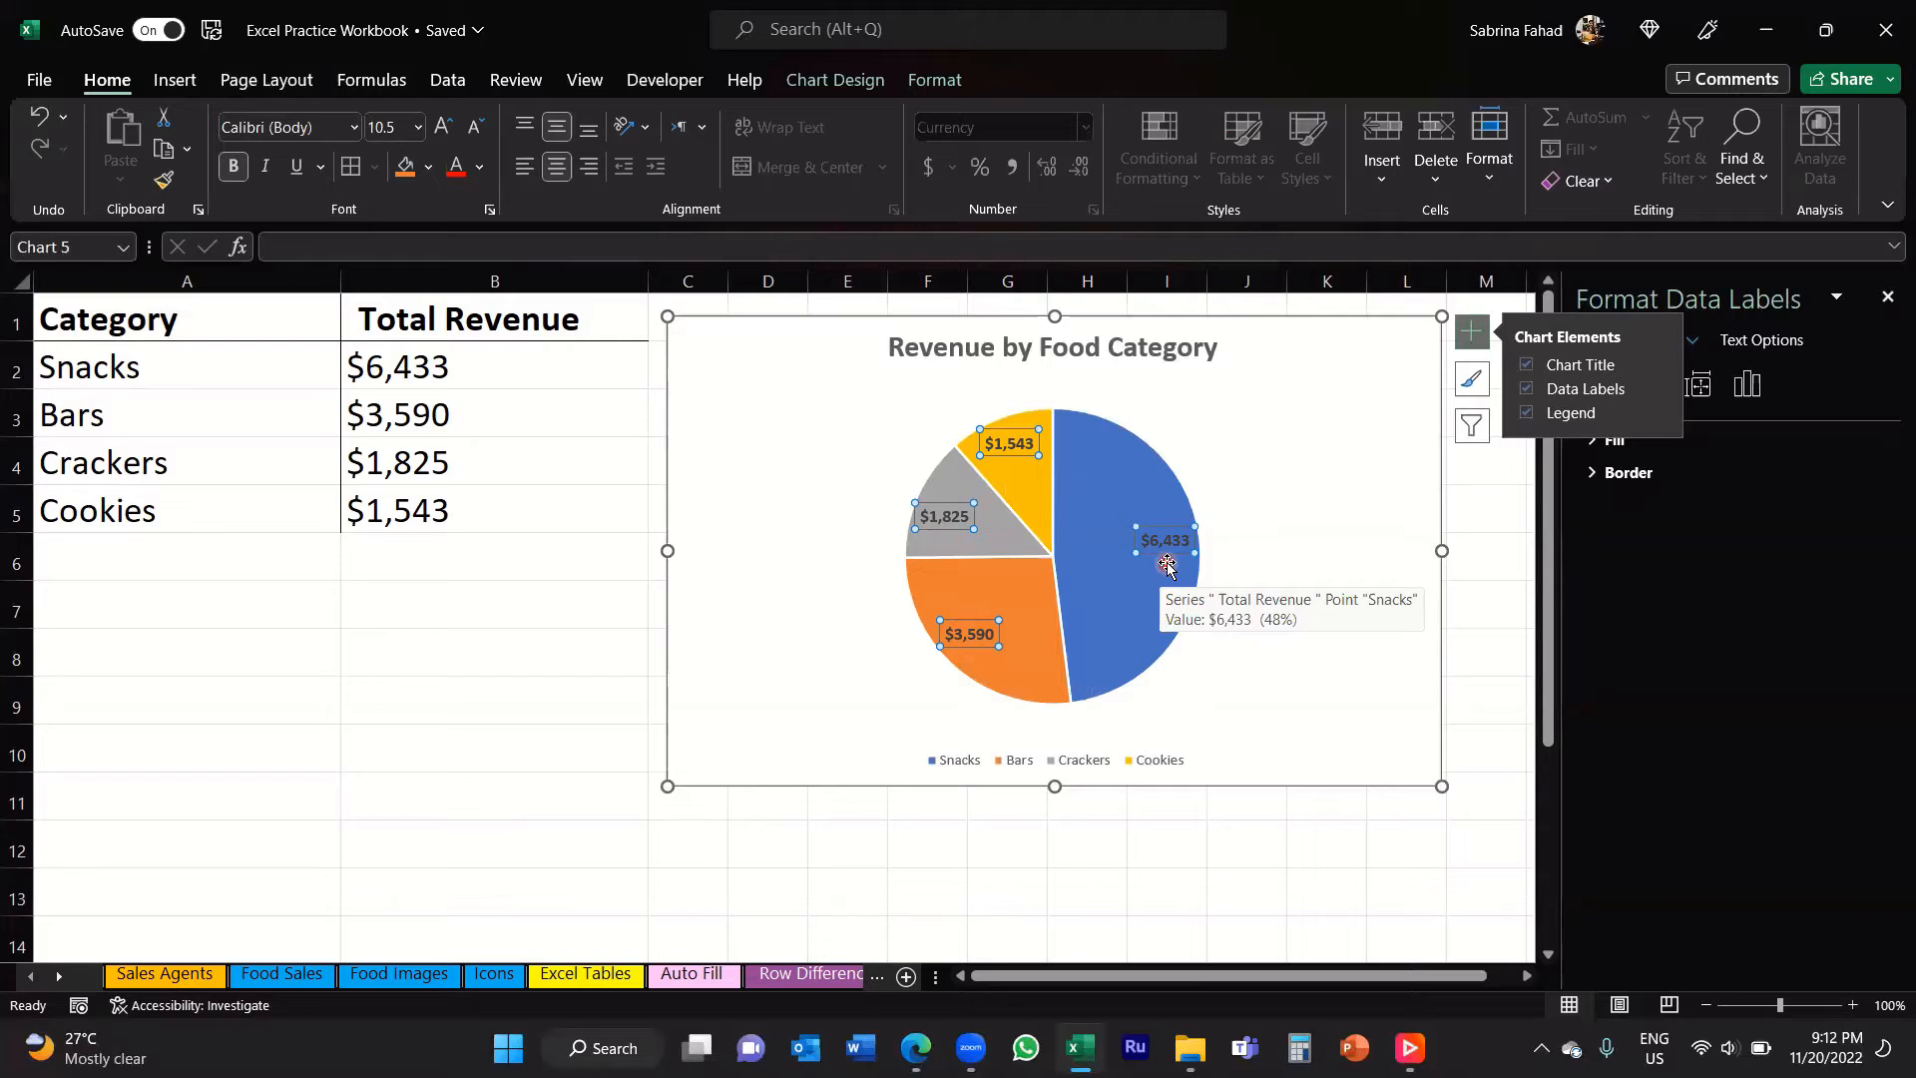
Step: Try the Center, Inside End, Outside End and Best Fit positions for the data labels, and set them to Inside End
click(1592, 395)
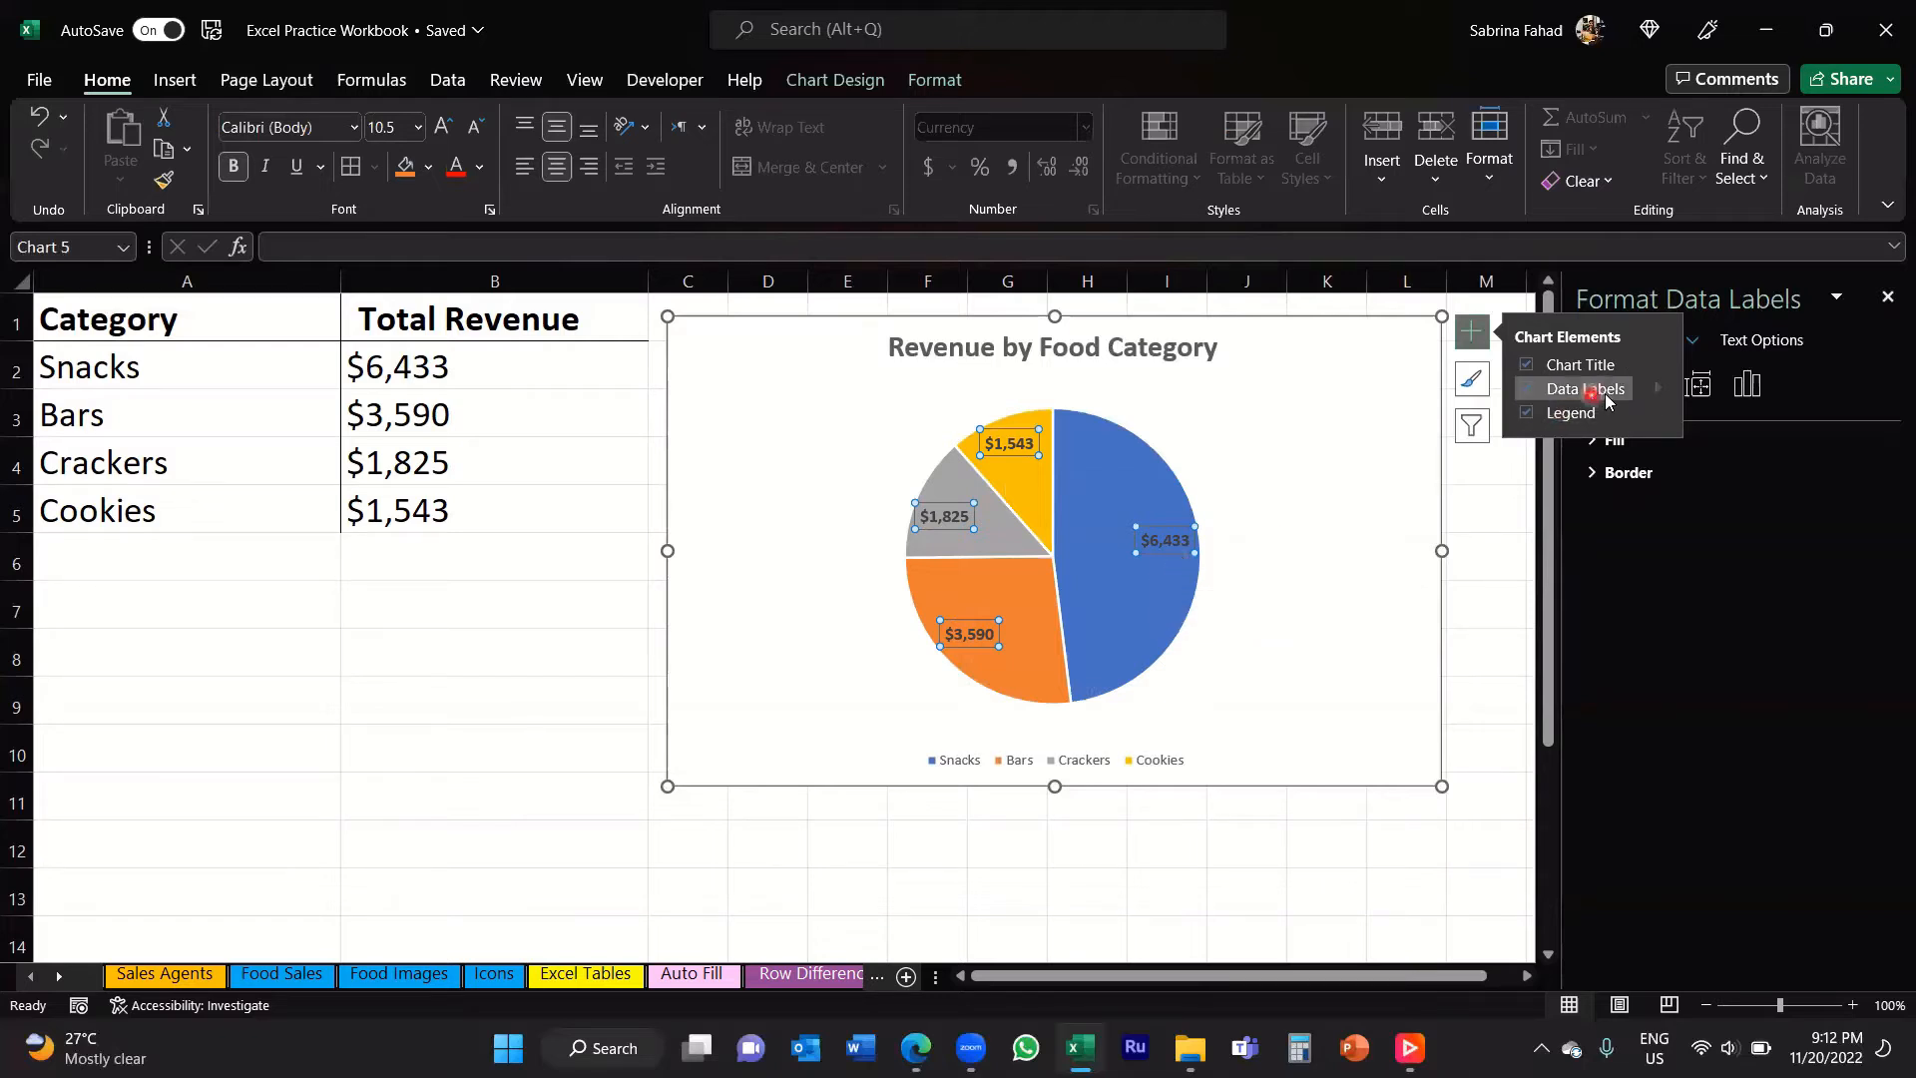
click(1657, 390)
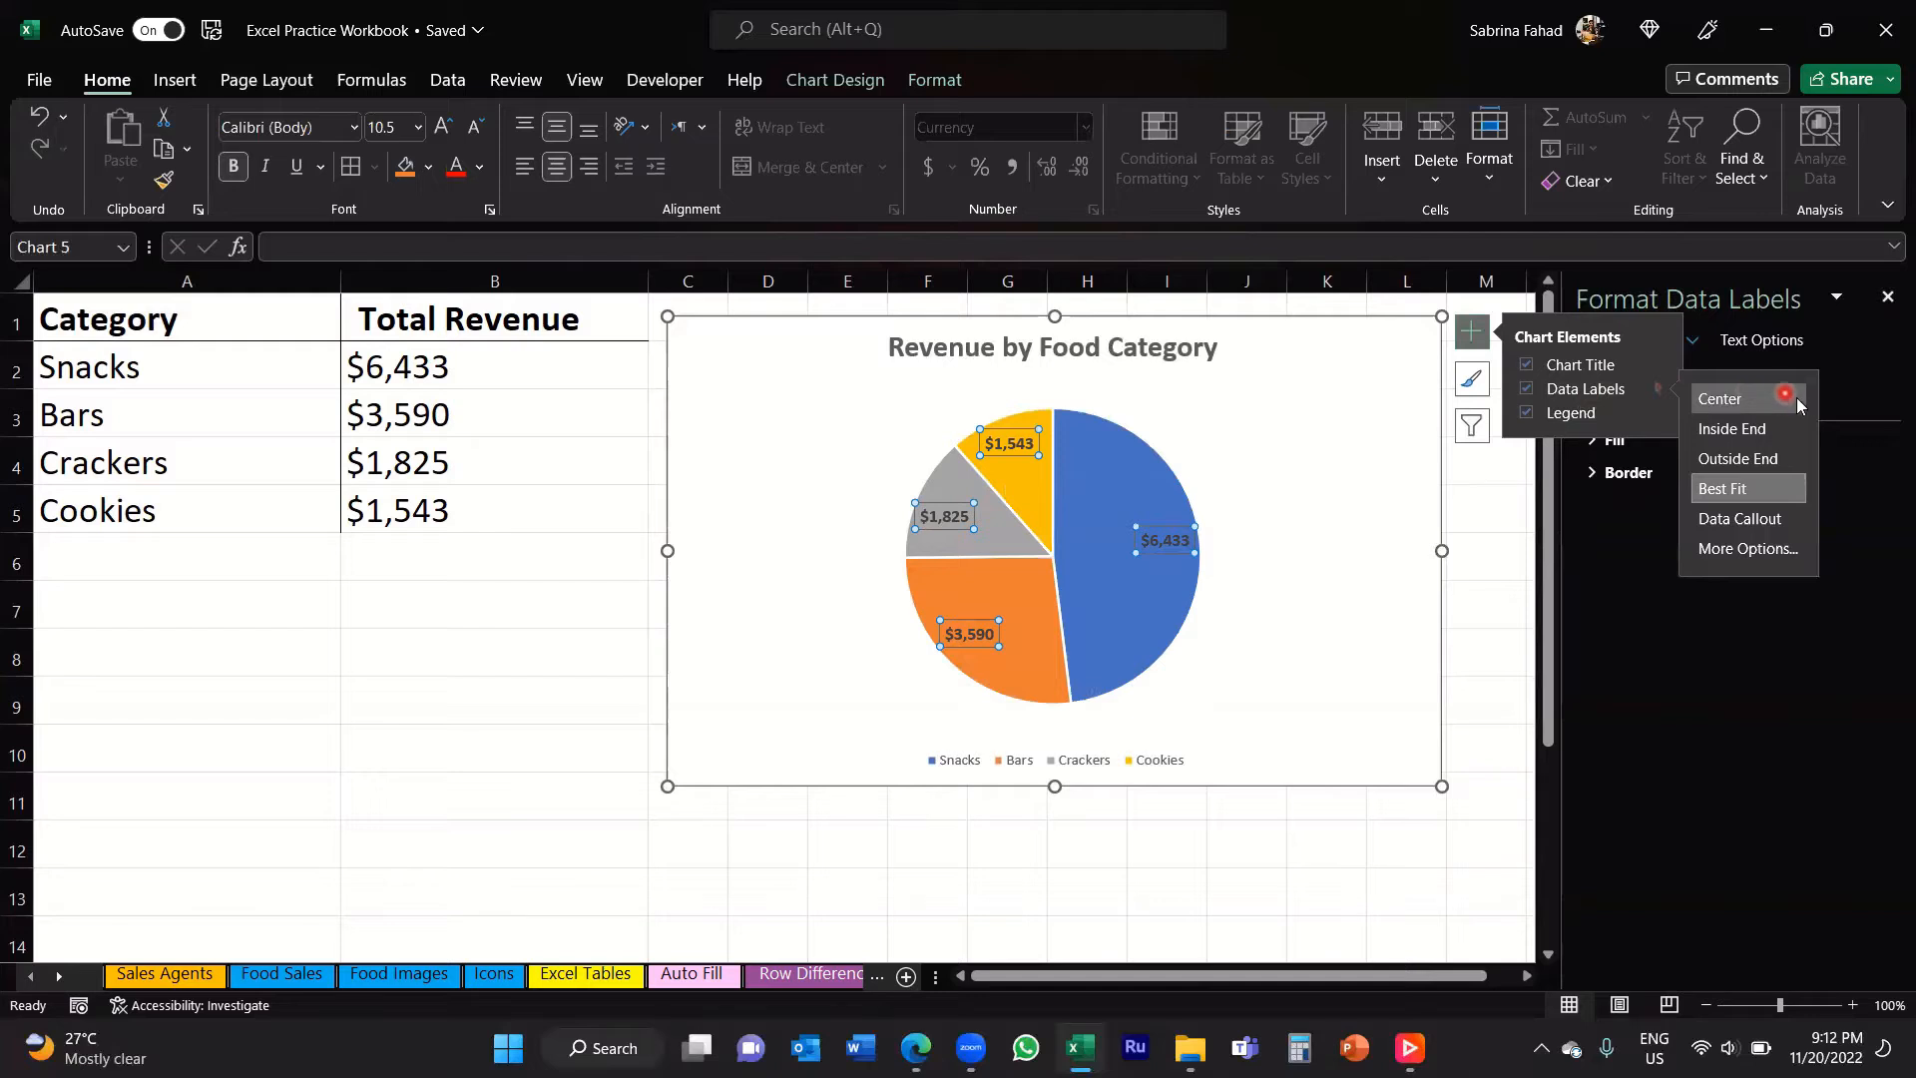
click(1797, 401)
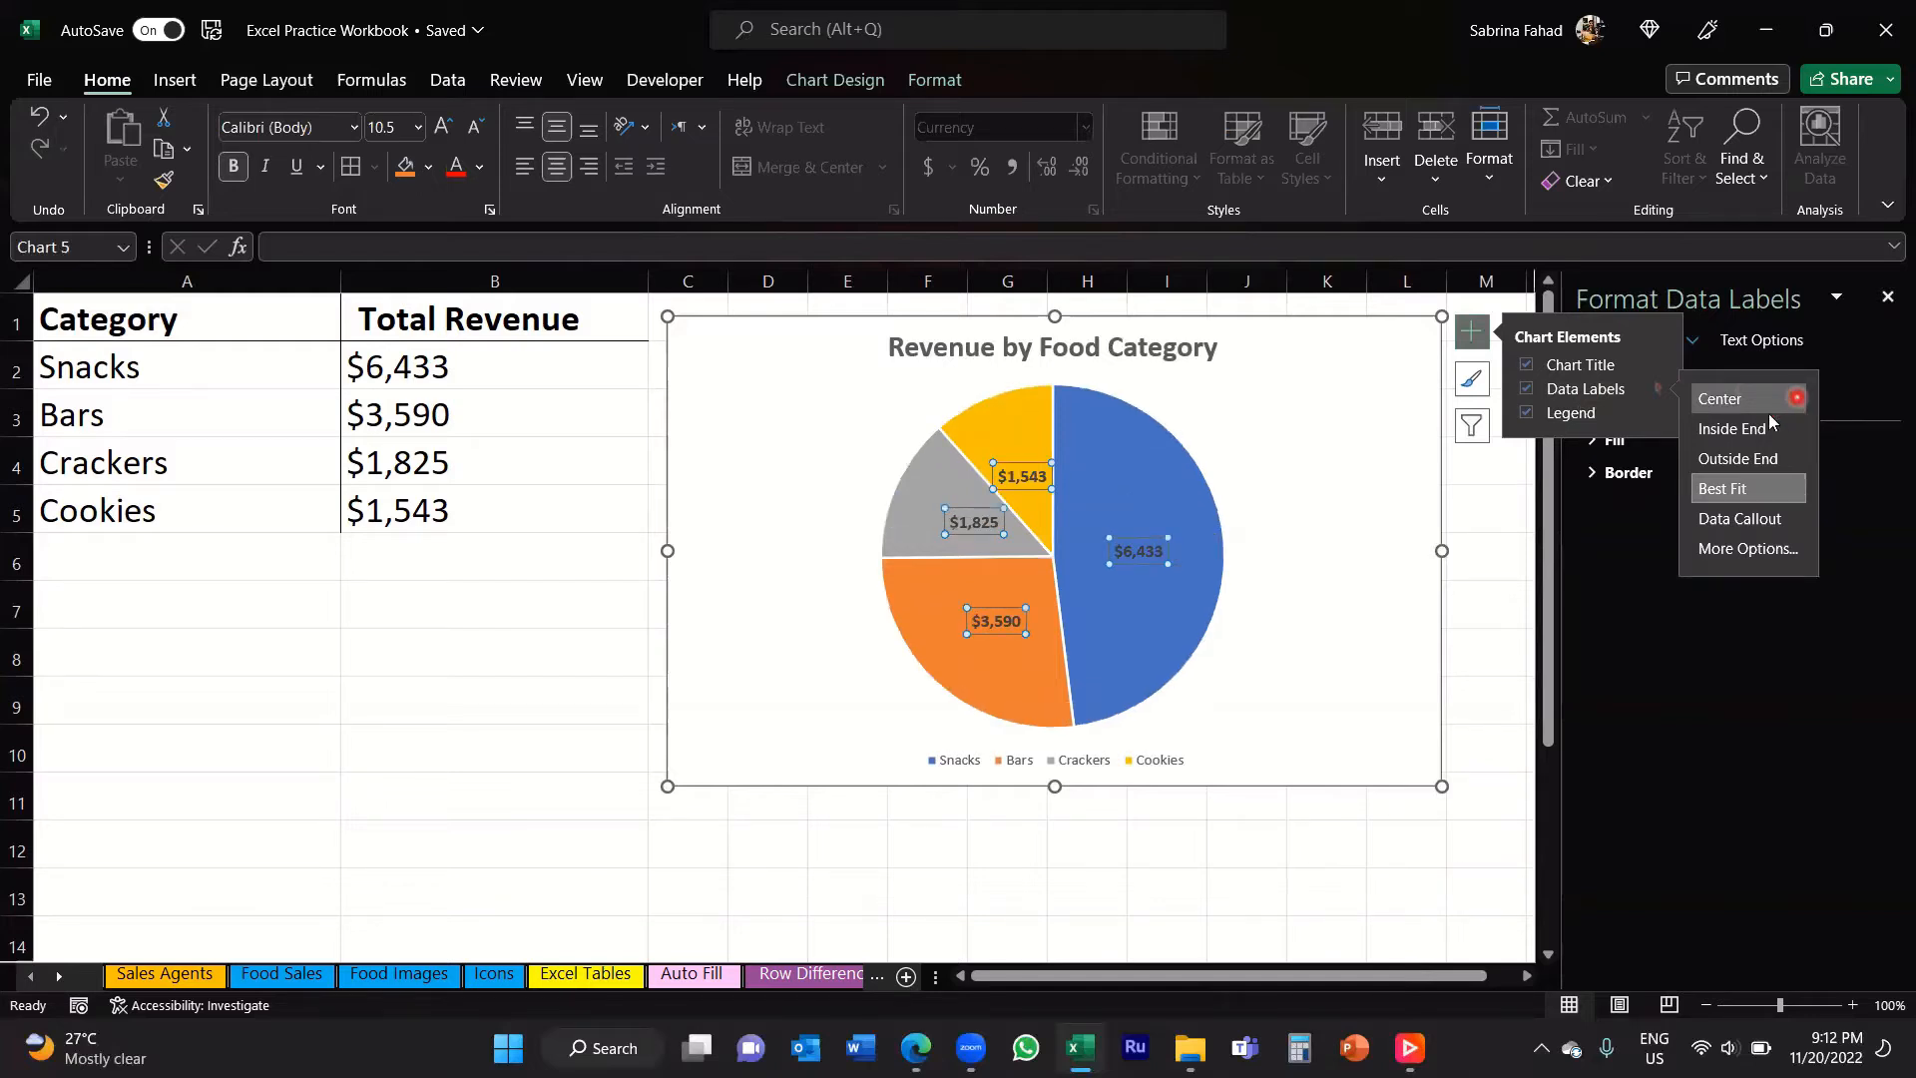
click(1723, 409)
click(1762, 431)
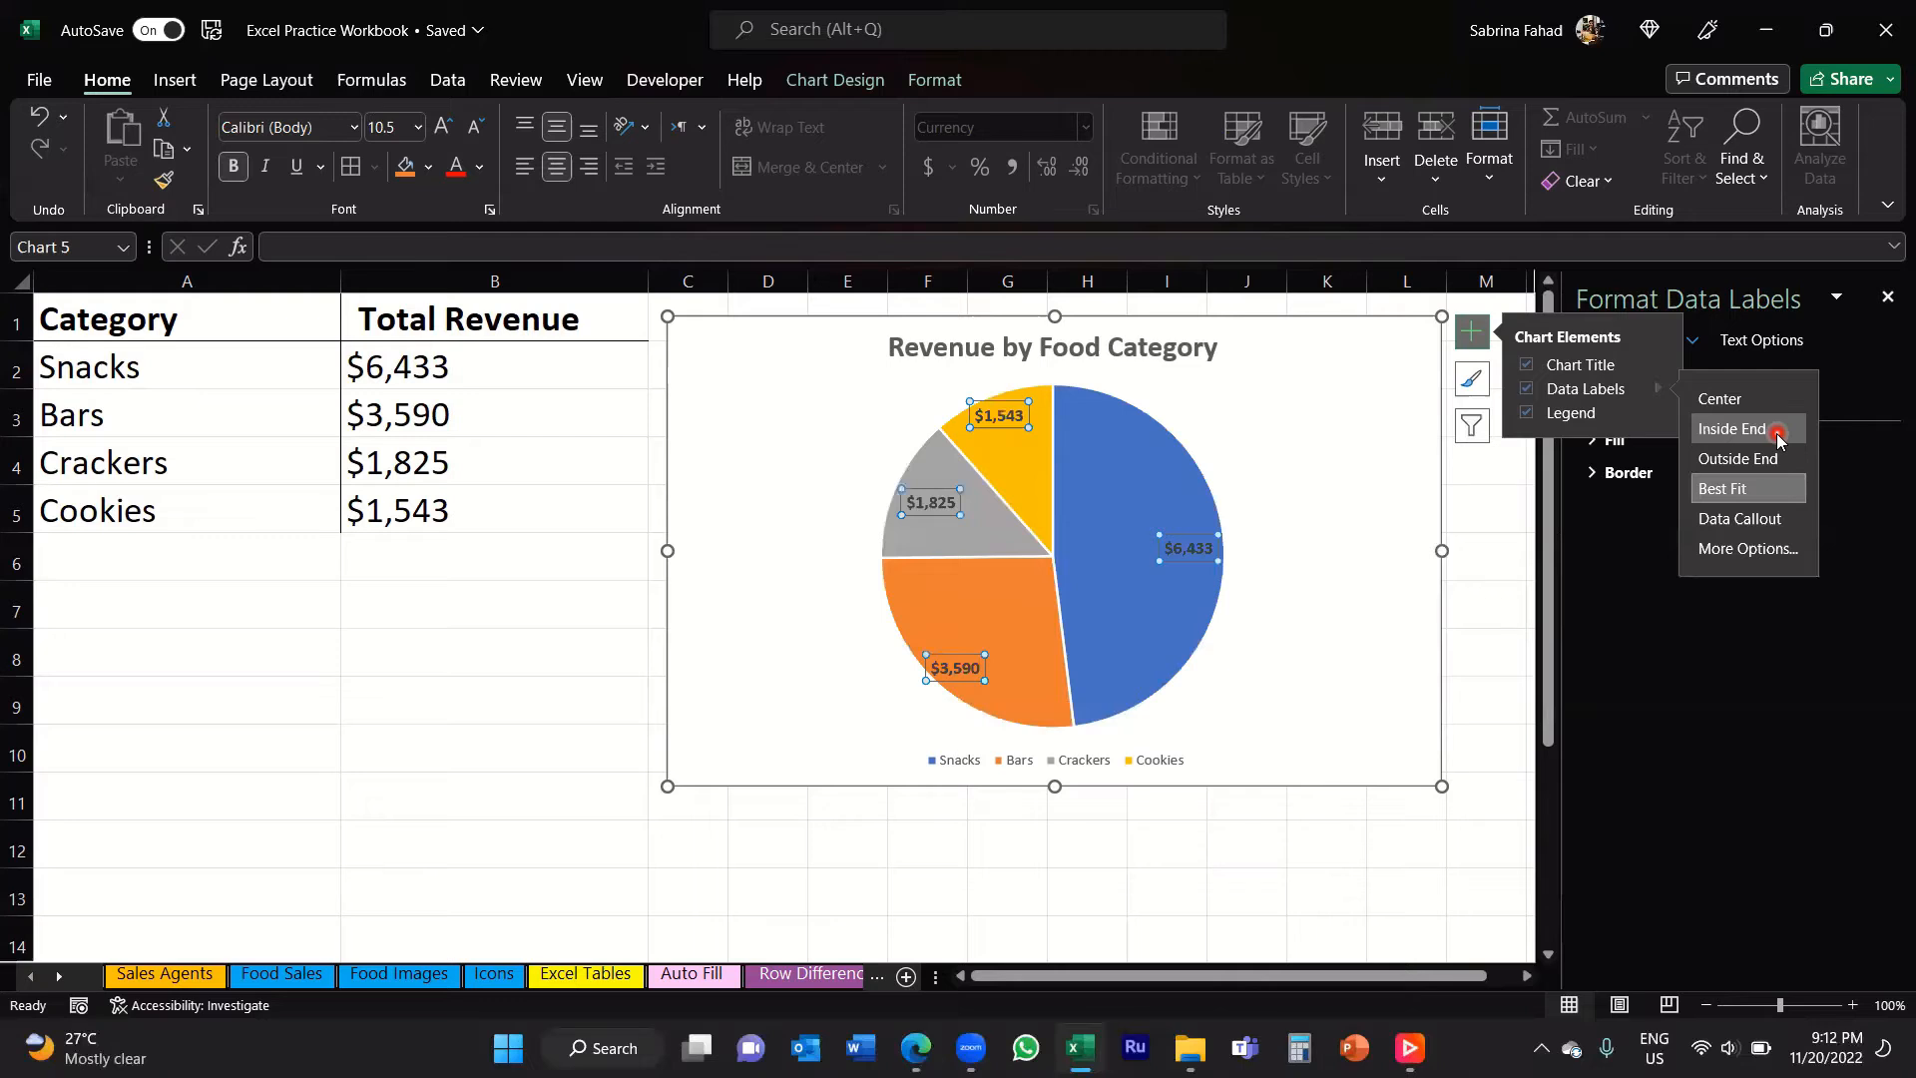
click(1777, 464)
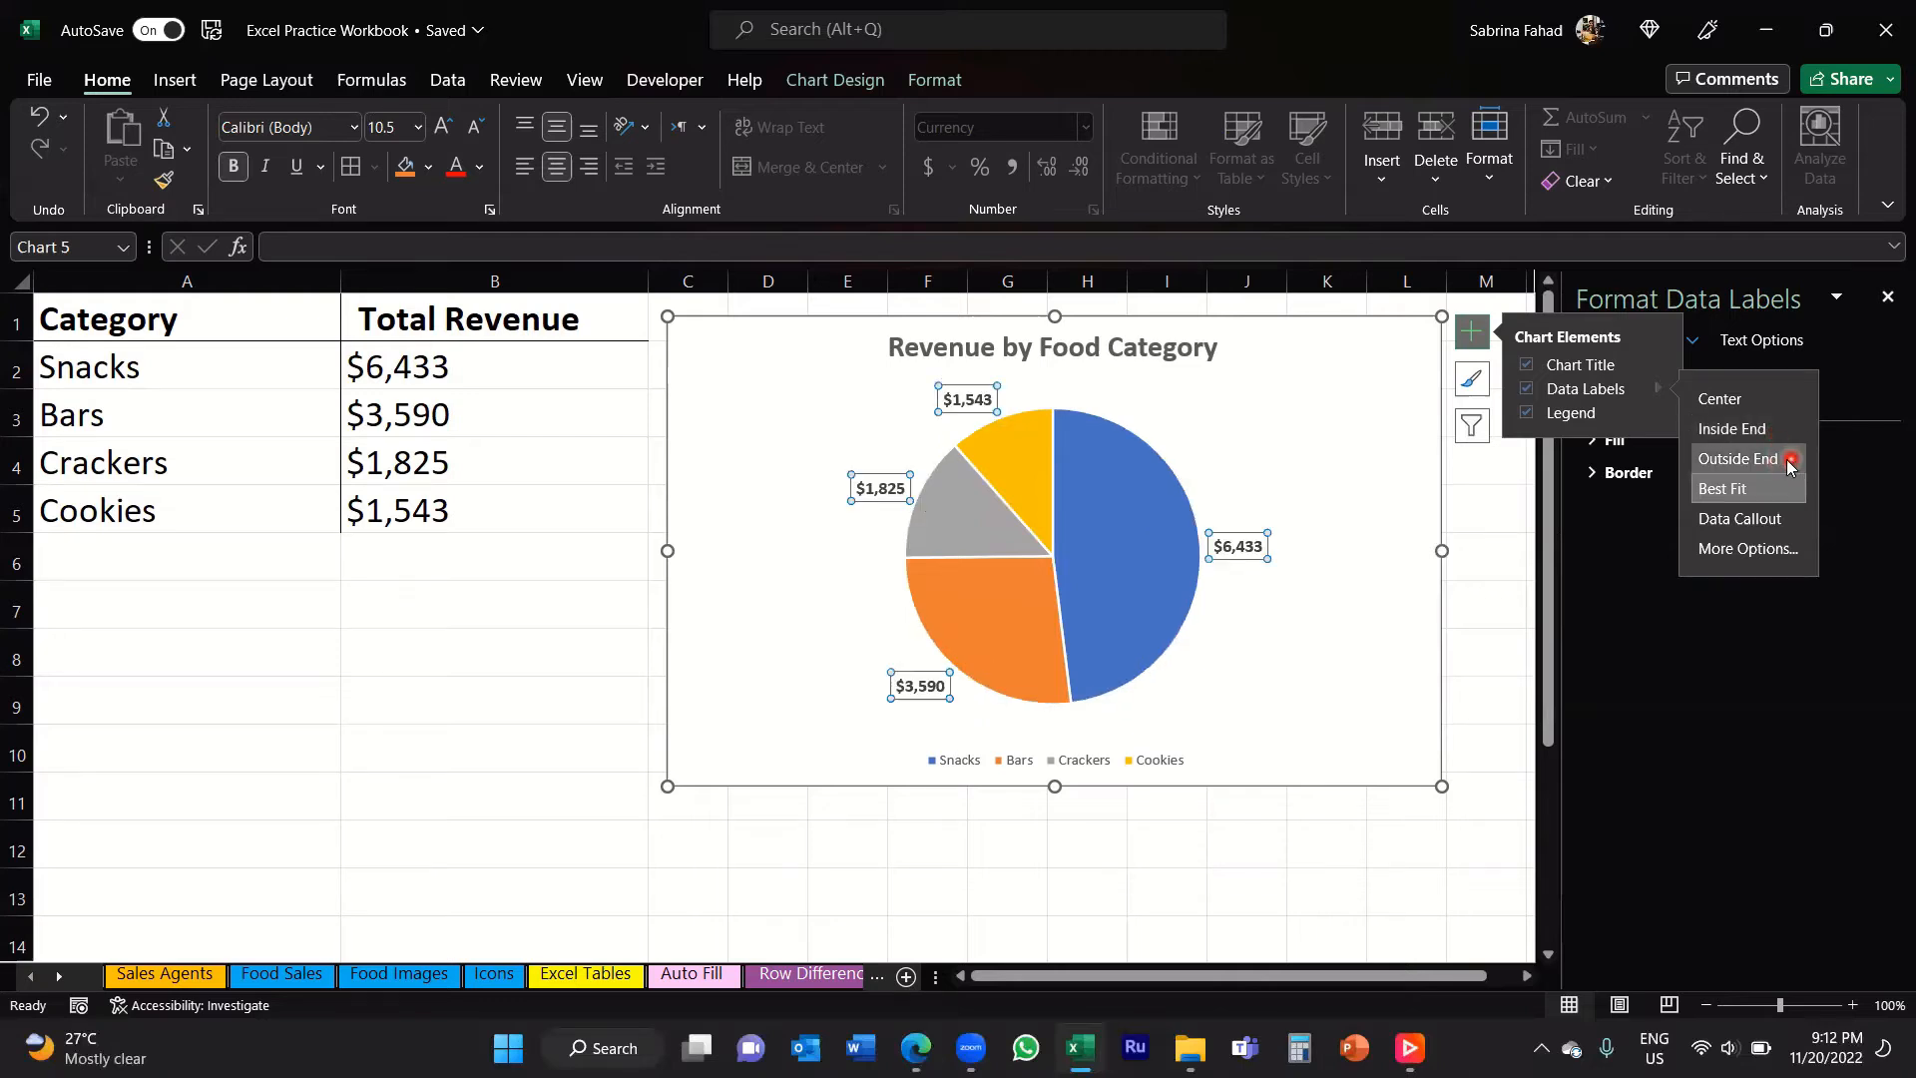
click(1774, 496)
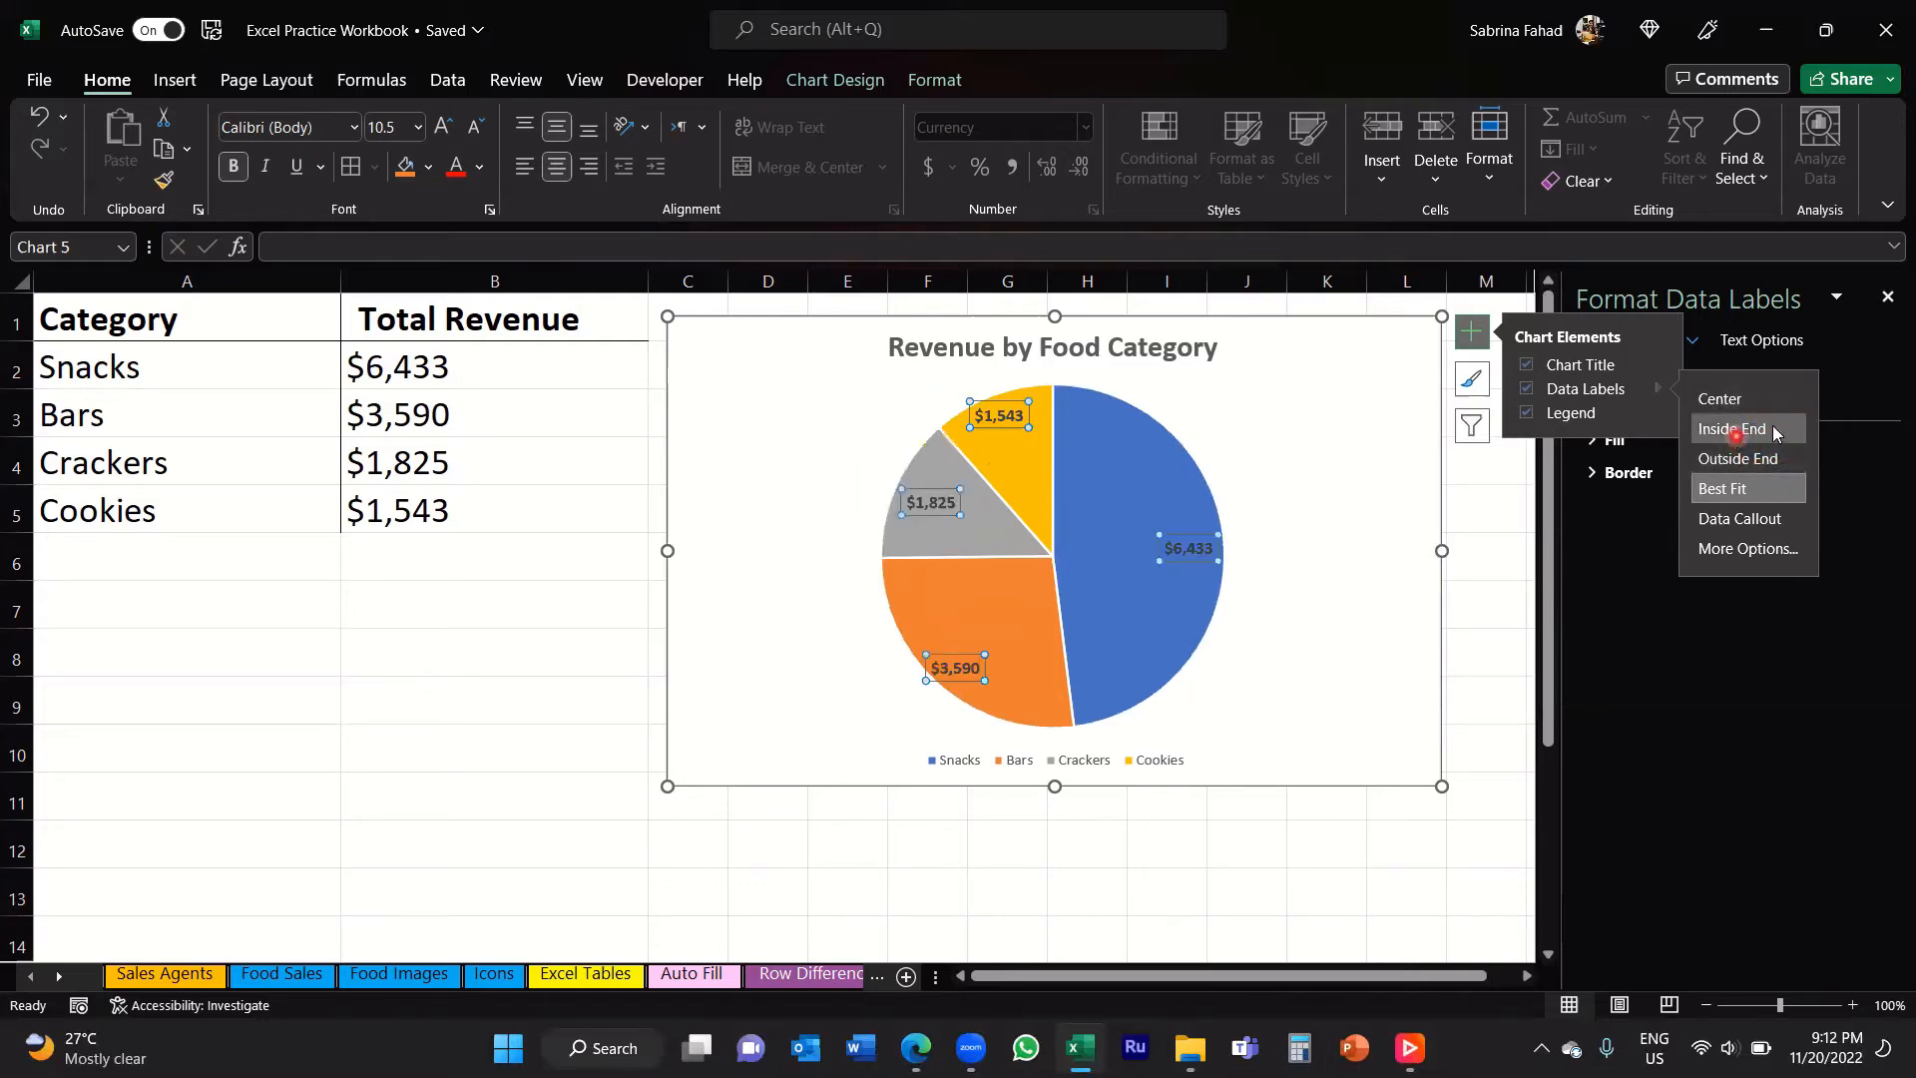
click(1764, 429)
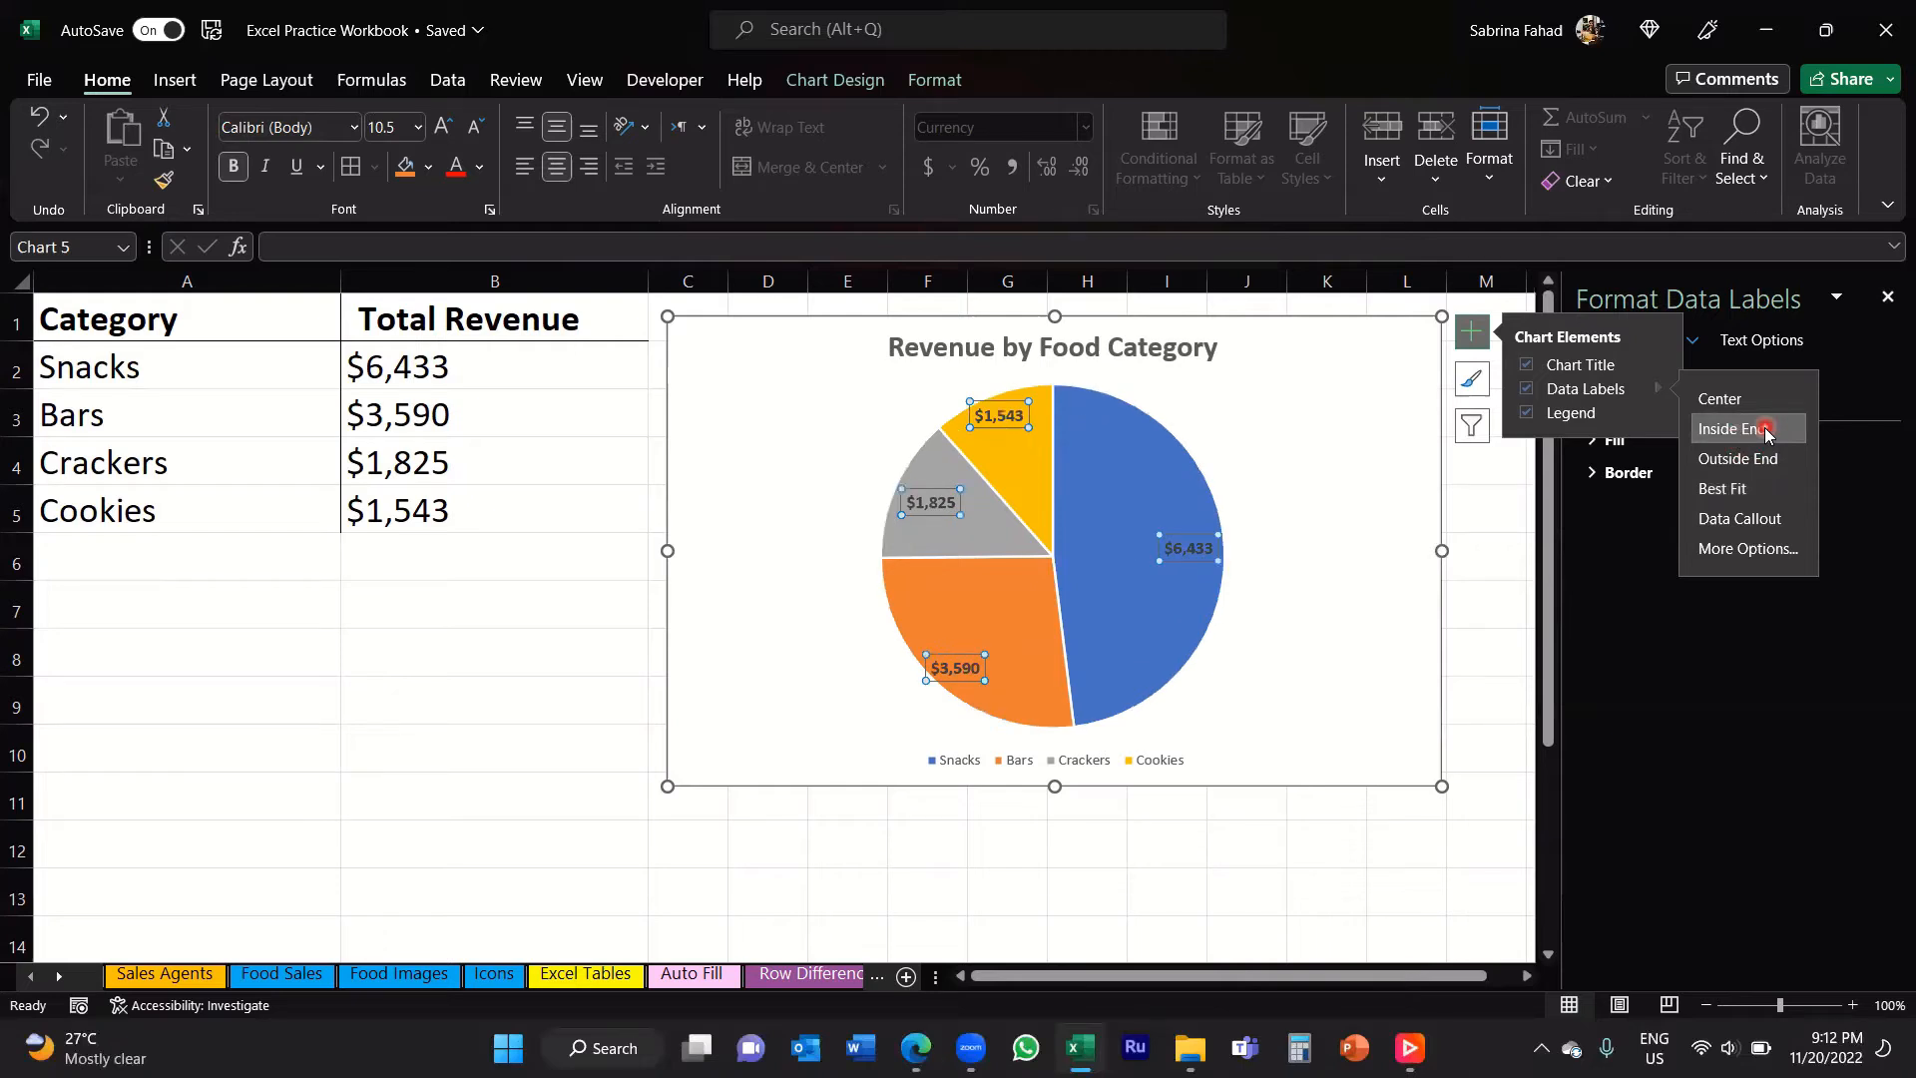
click(1289, 585)
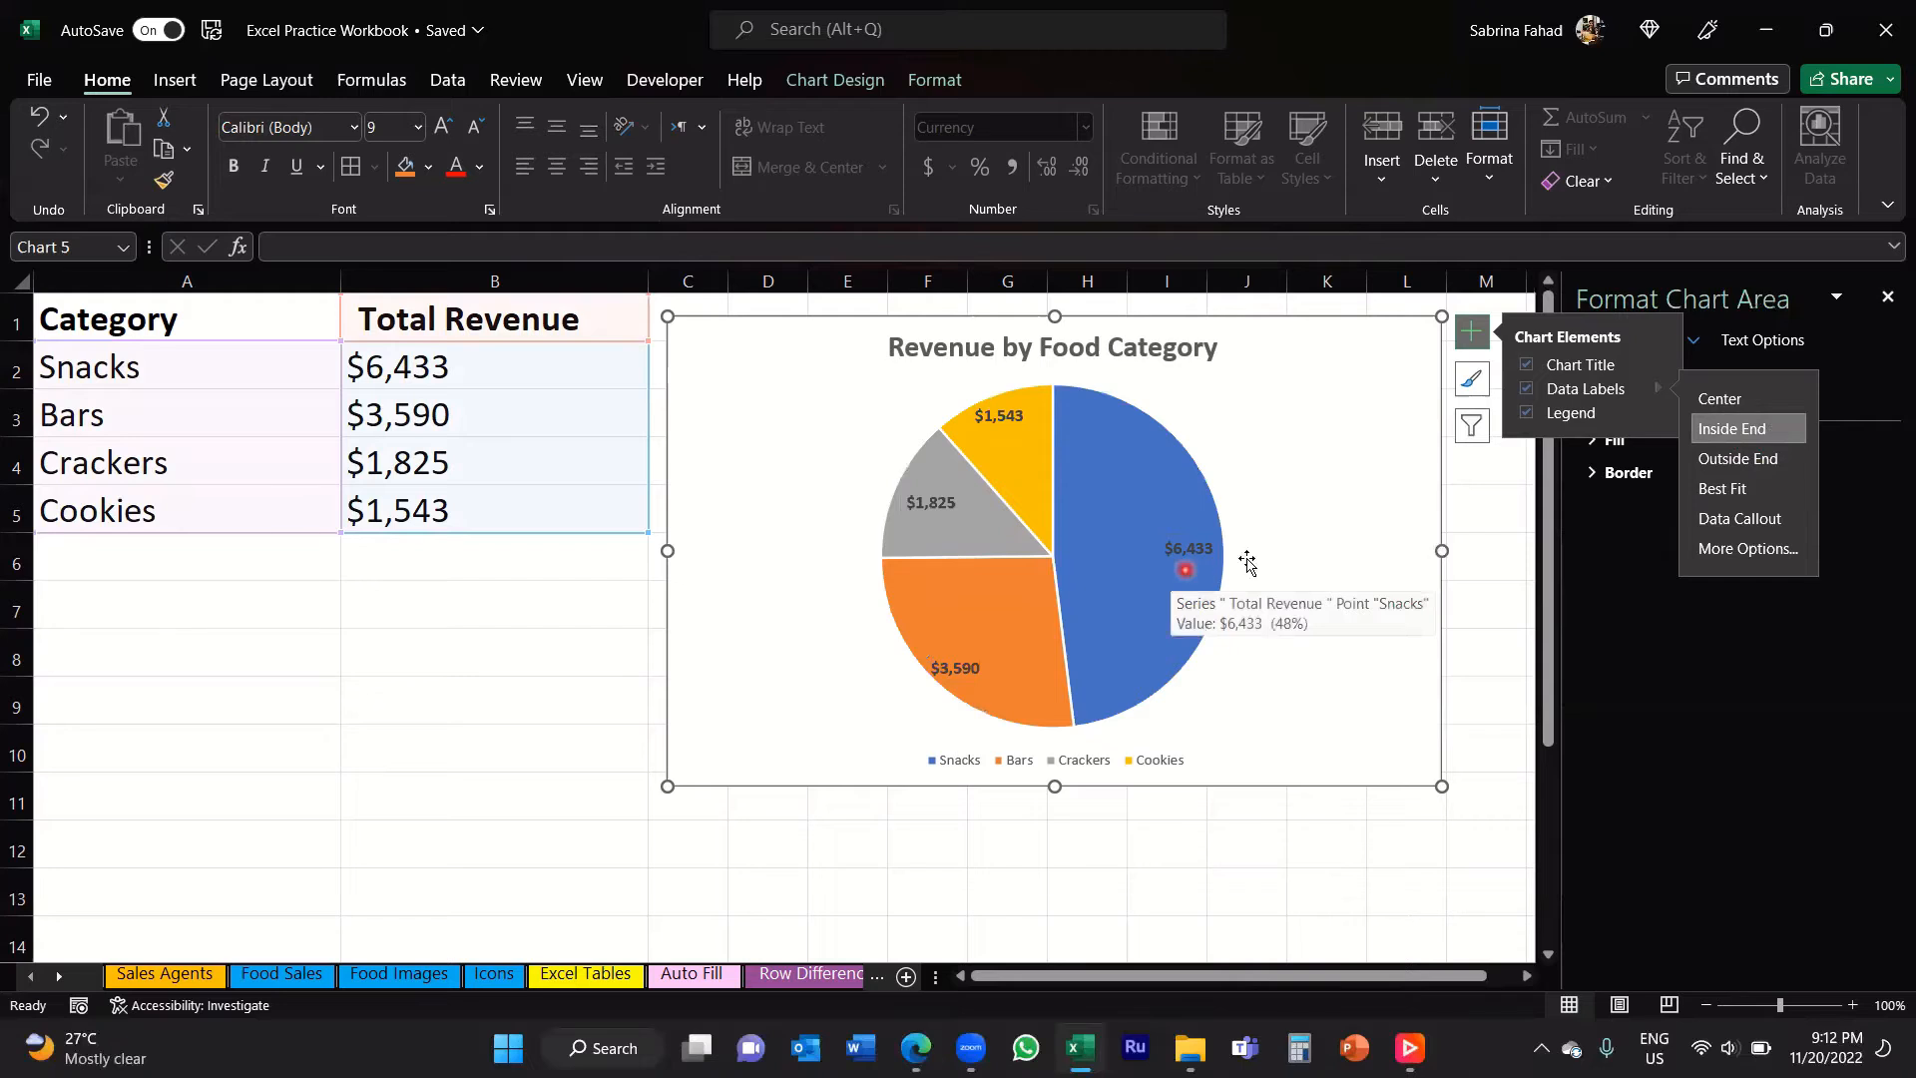
click(1783, 433)
Step: Add the percentage to the pie chart's data labels alongside the value
click(1746, 550)
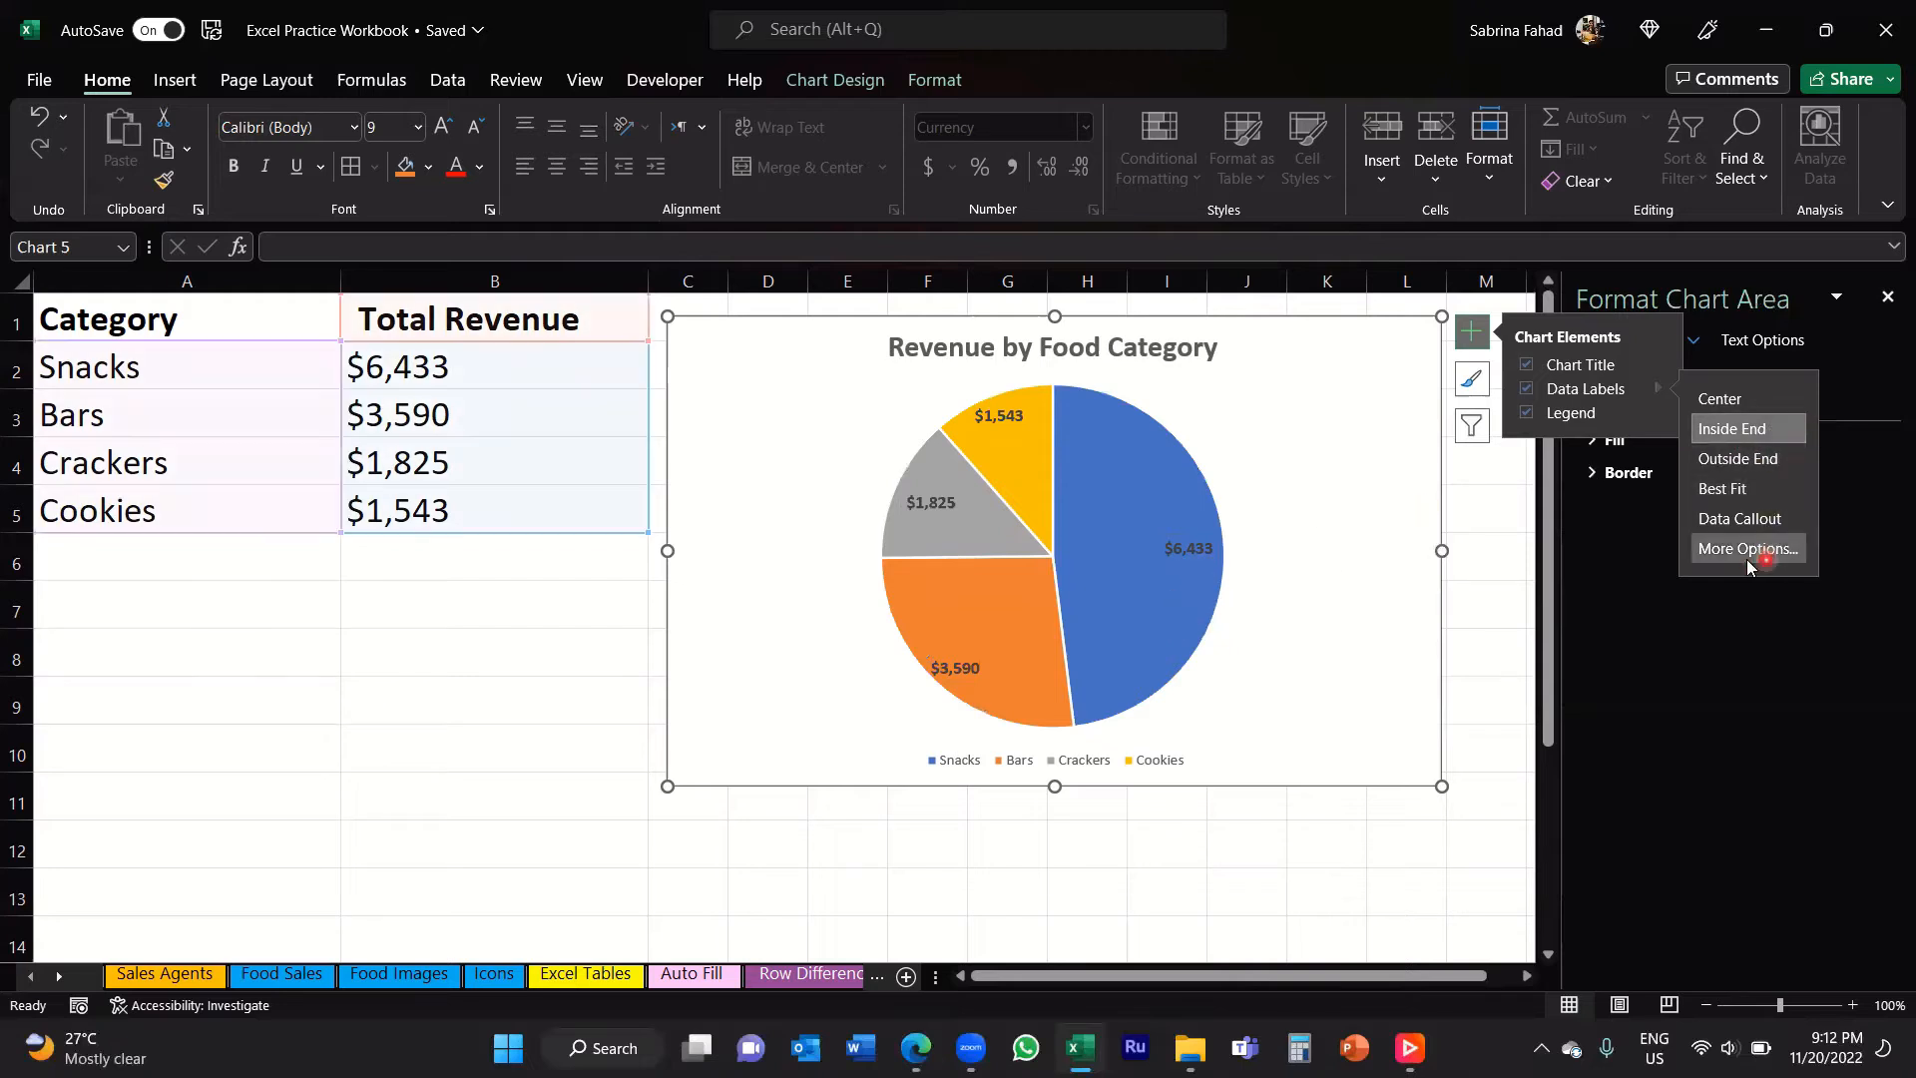
click(1597, 404)
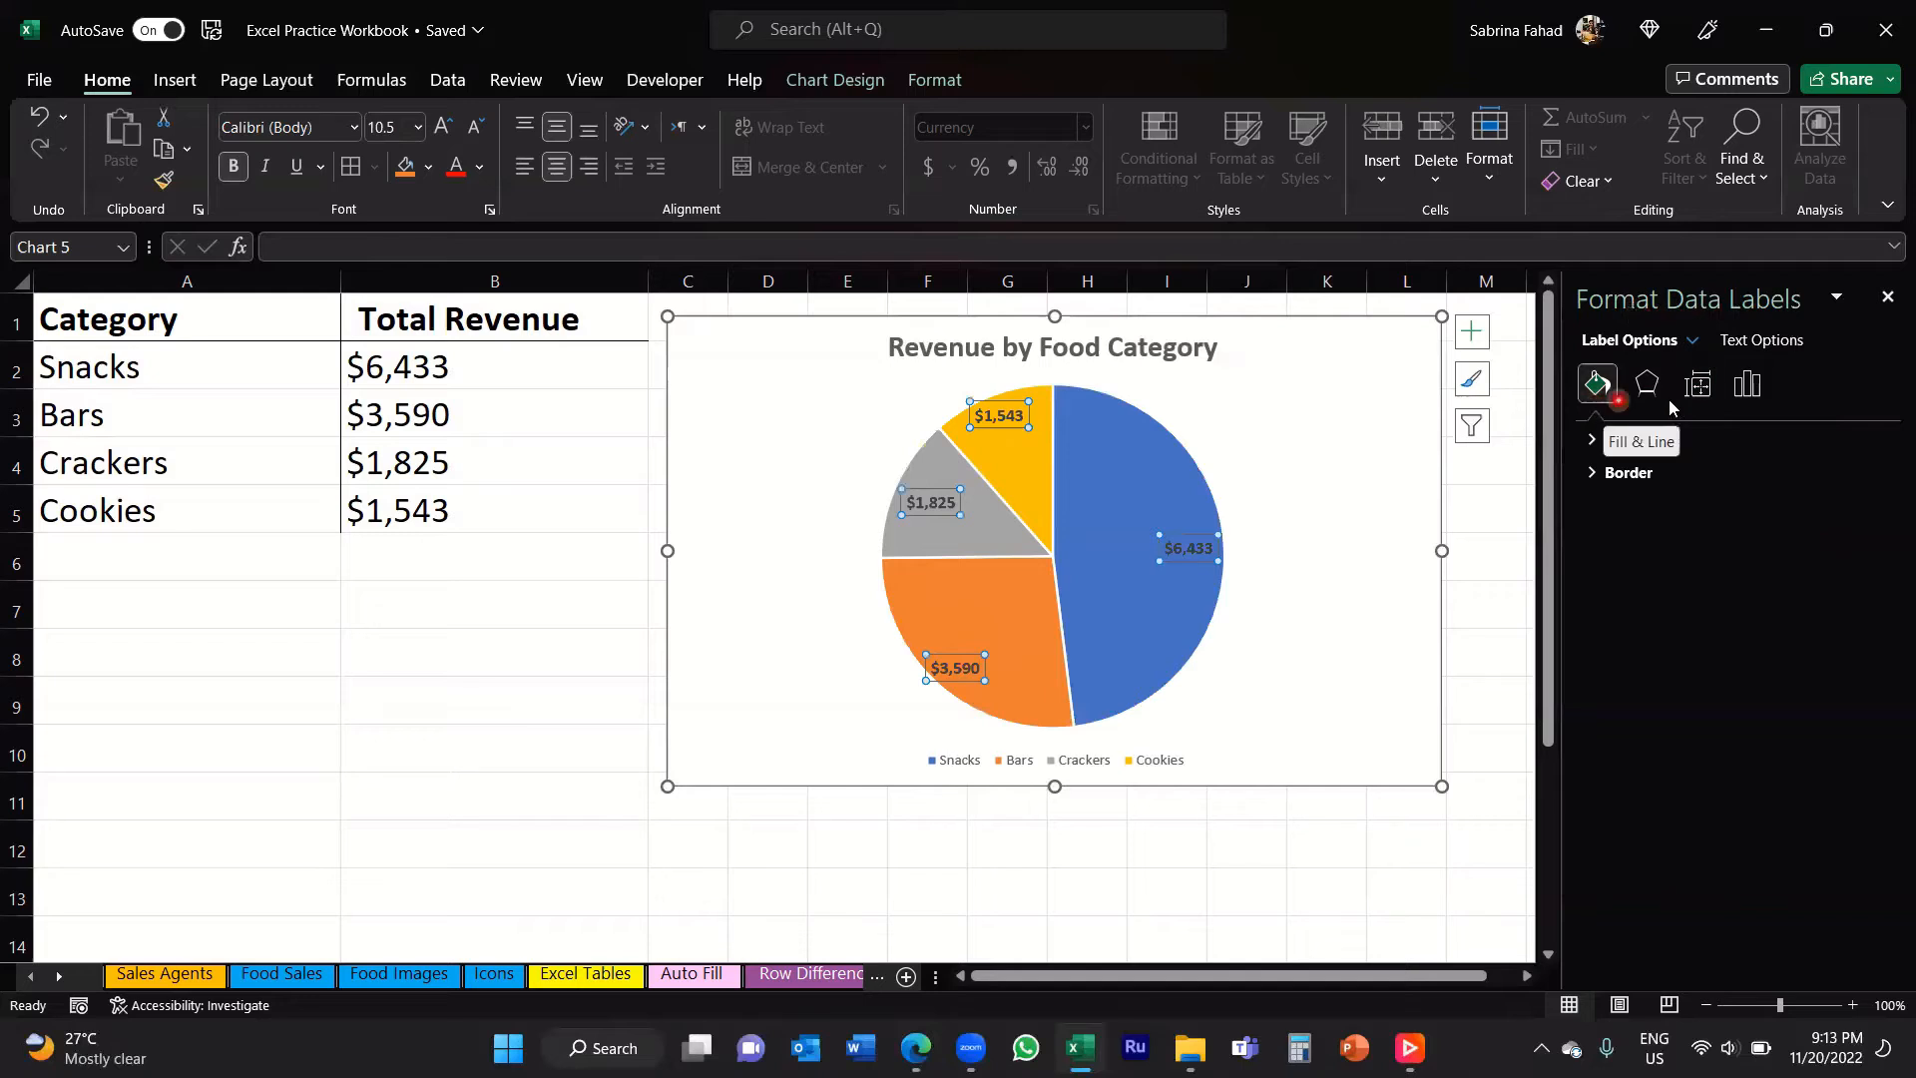
click(1749, 386)
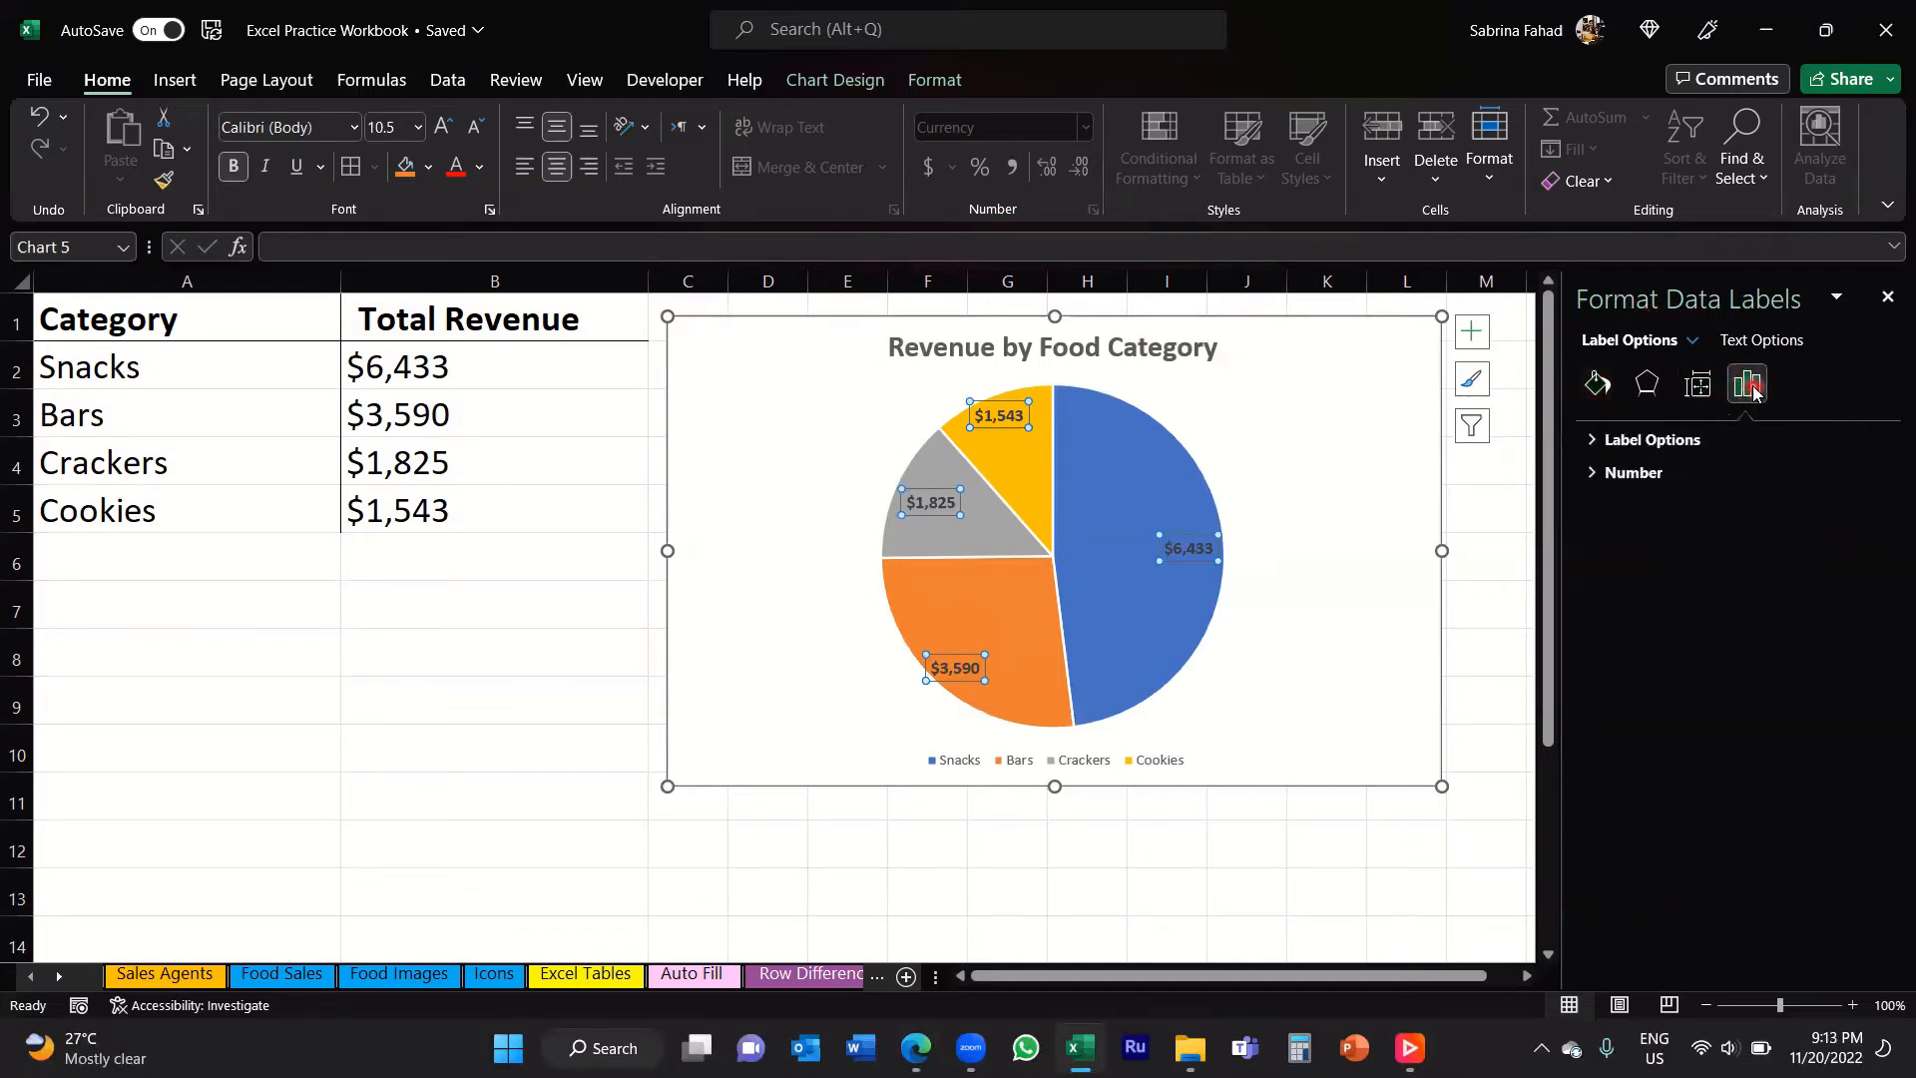
click(1593, 441)
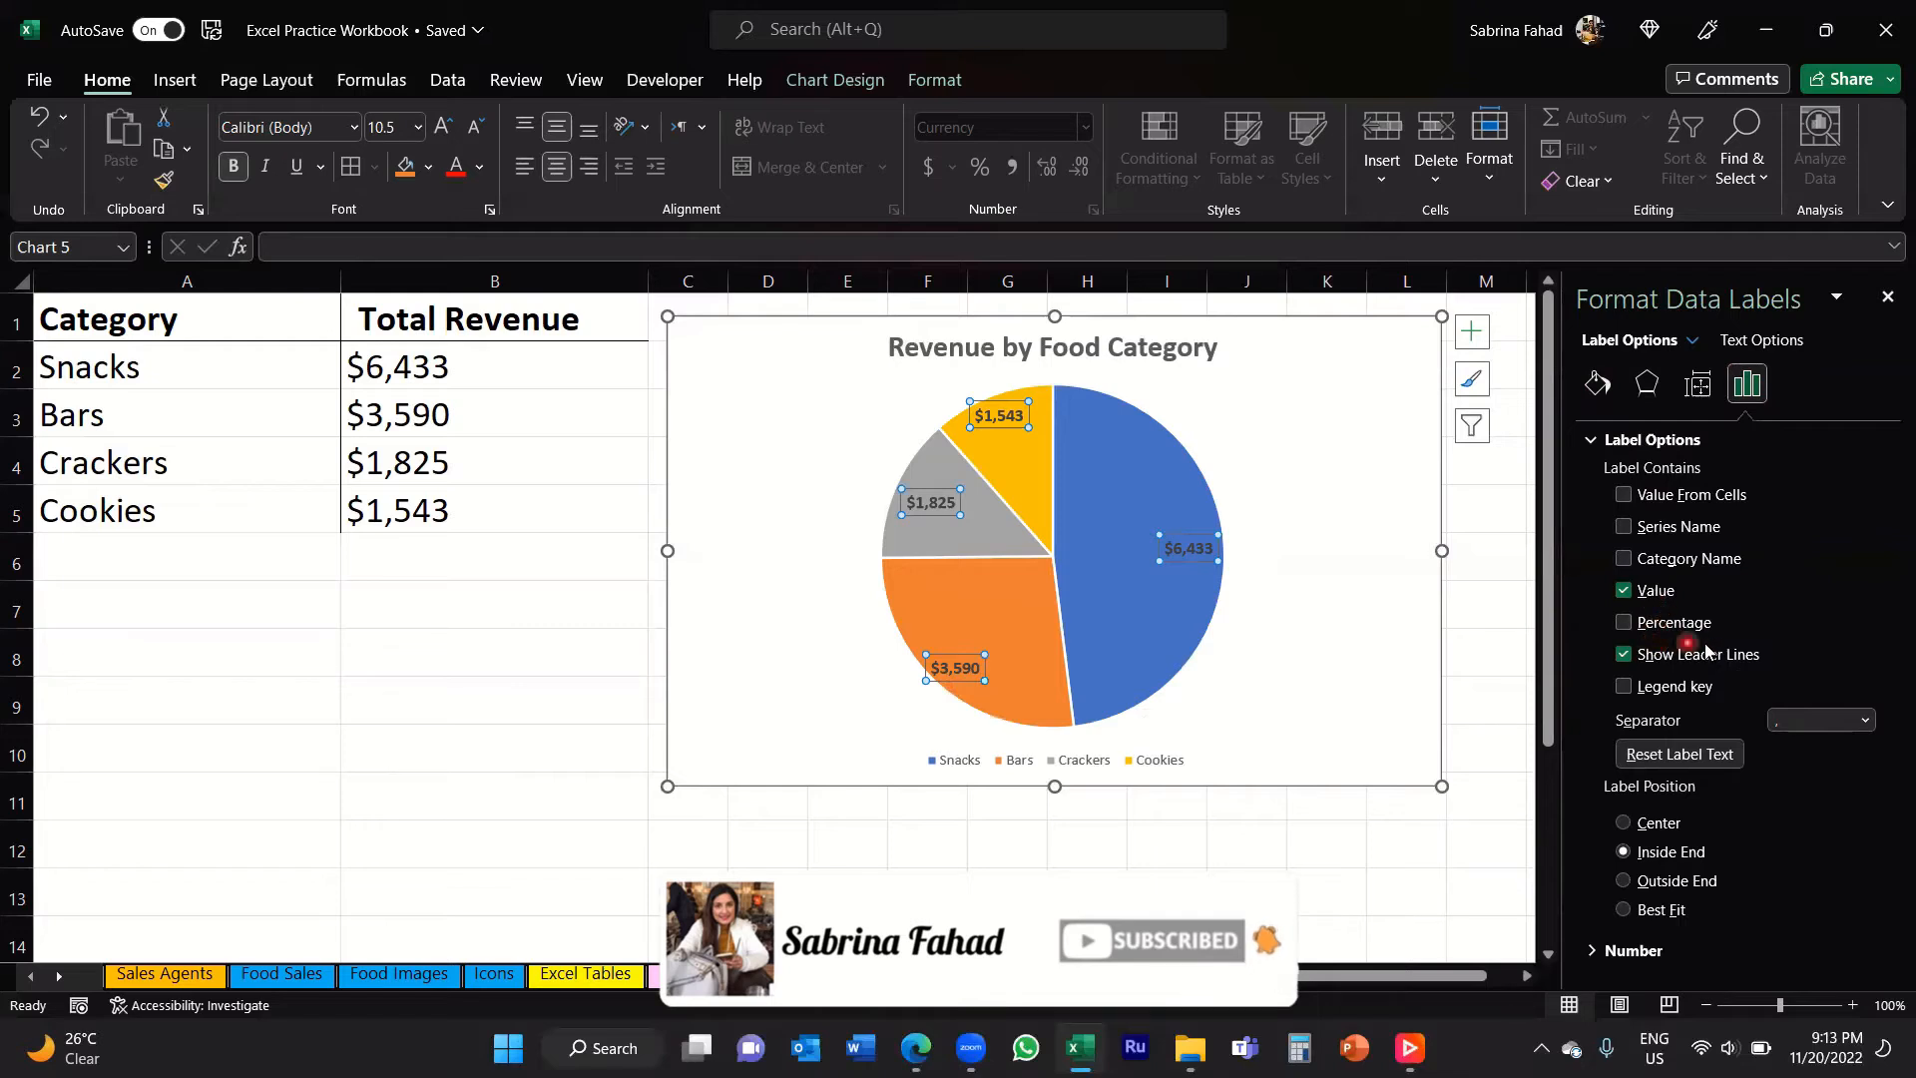
click(1624, 622)
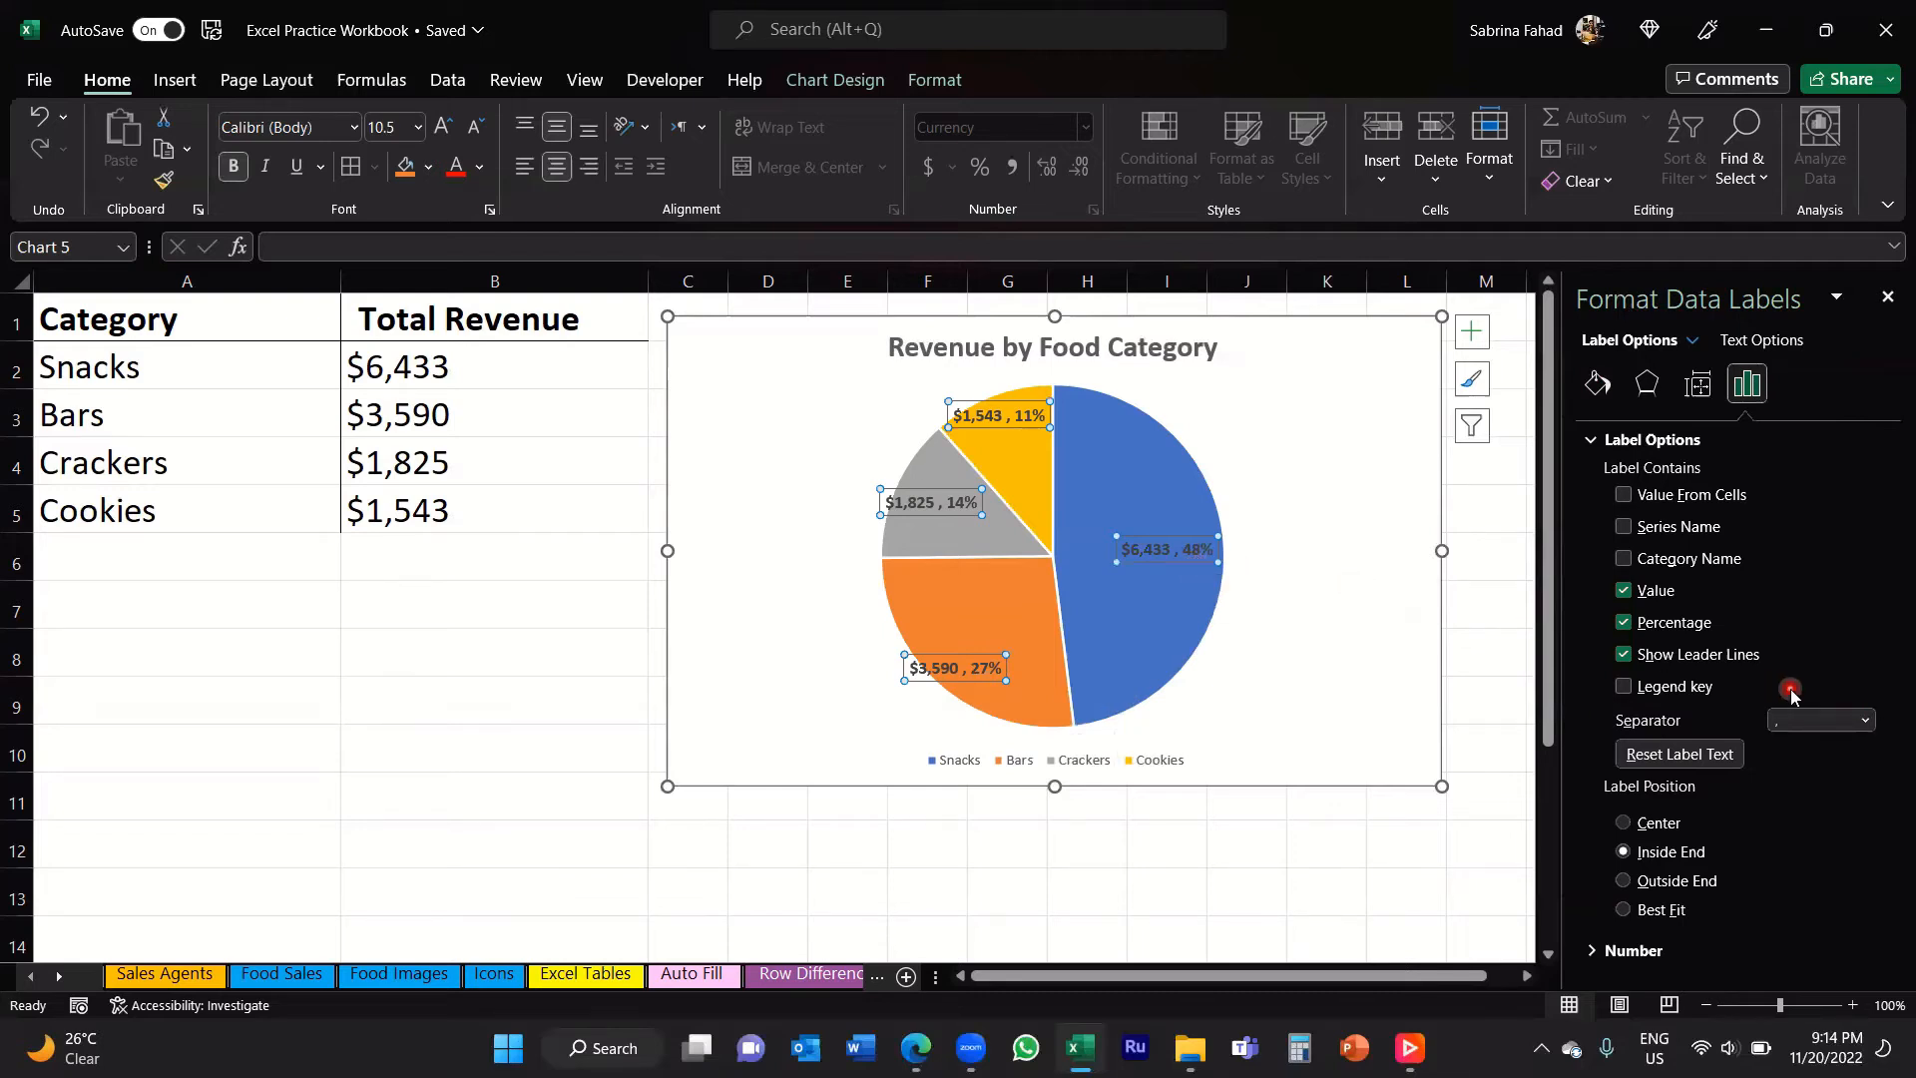
Step: Try including the category name in the data labels, remove it again and close the formatting pane
click(1623, 559)
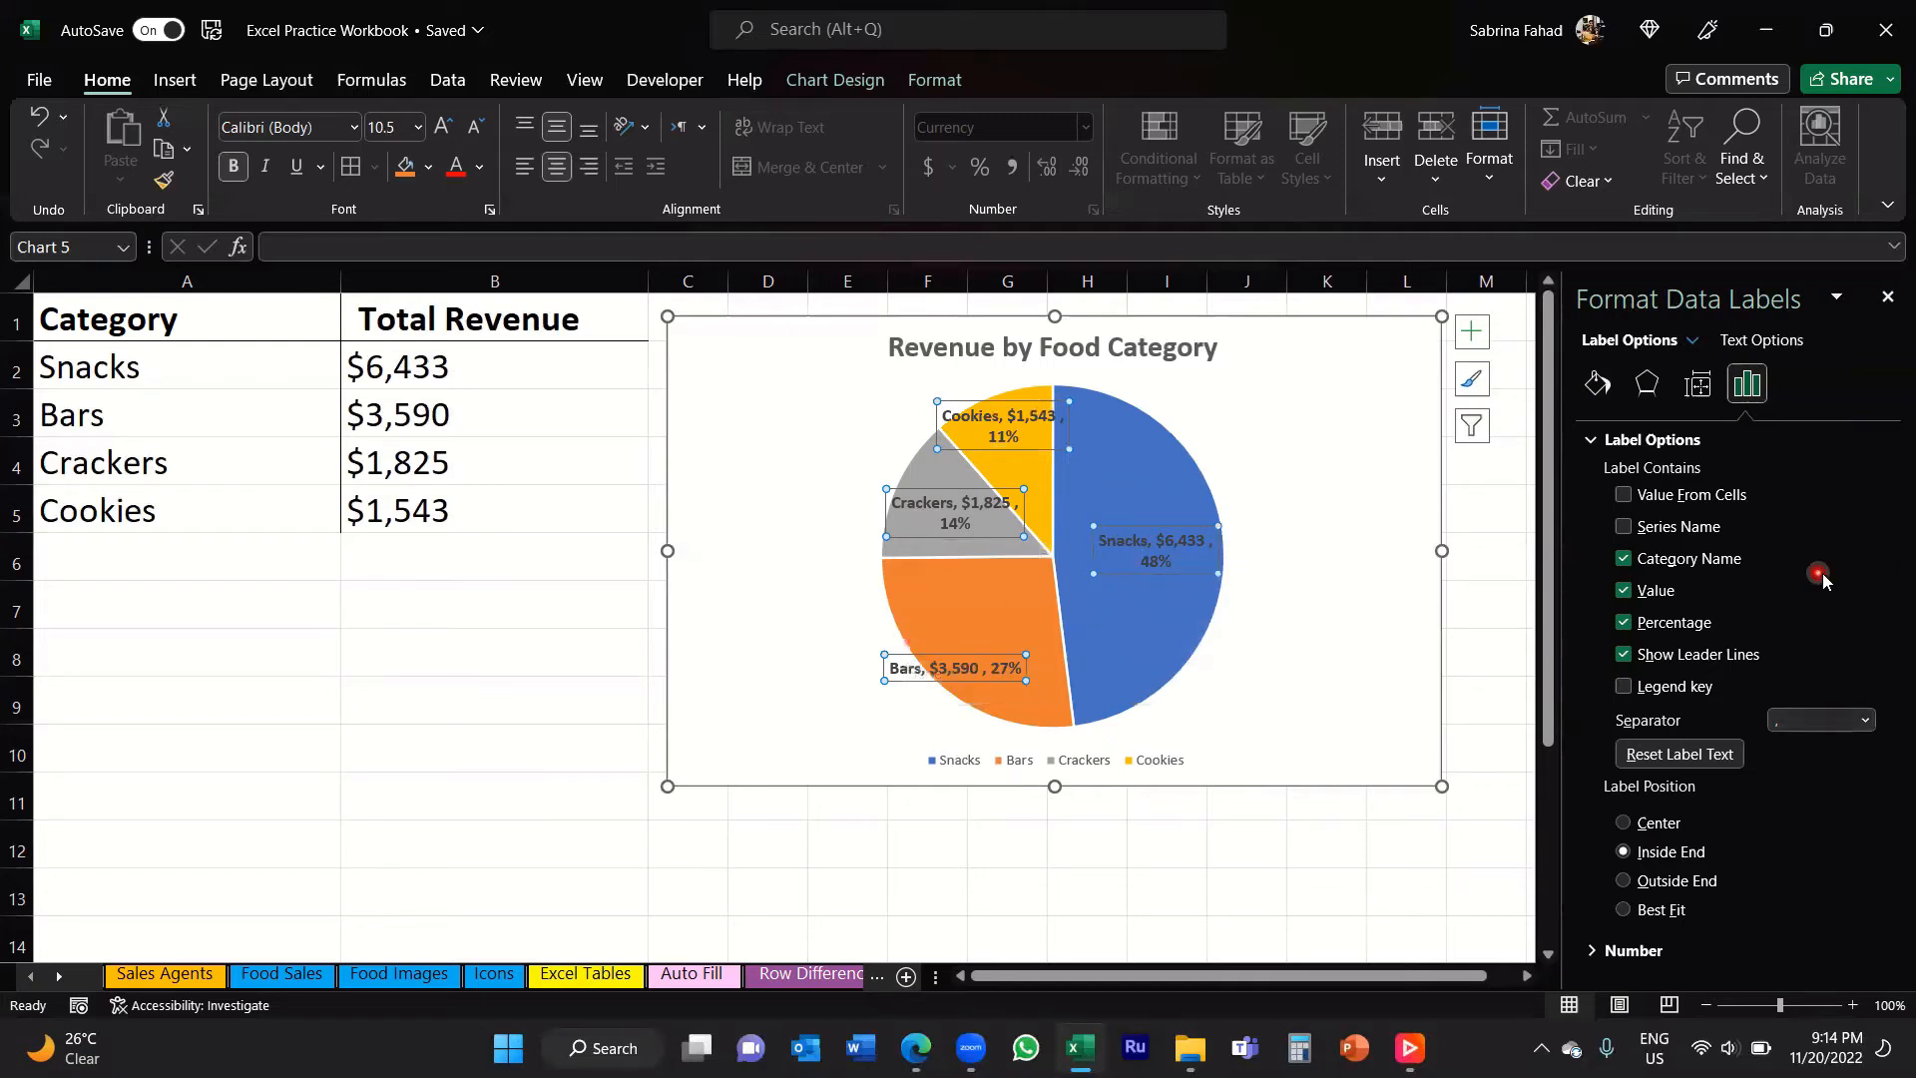
click(1626, 561)
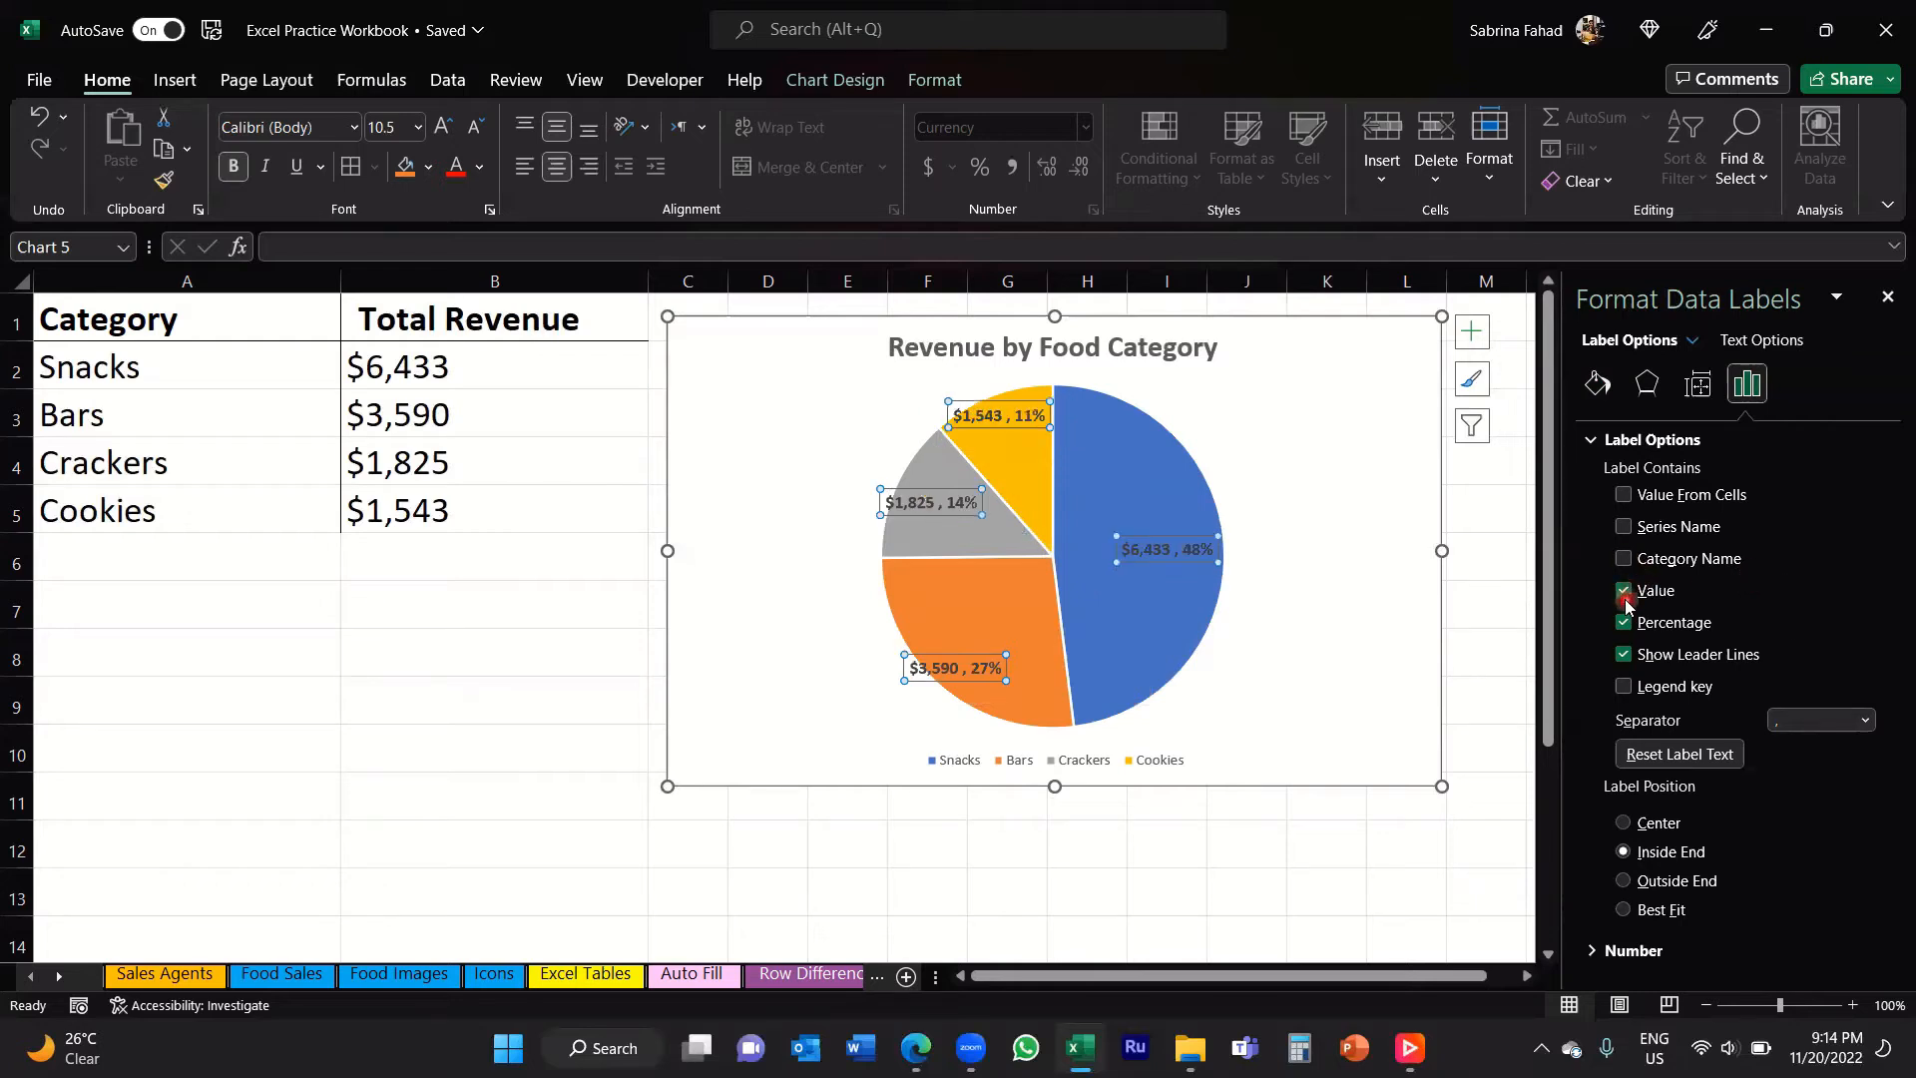
click(1624, 625)
click(1886, 315)
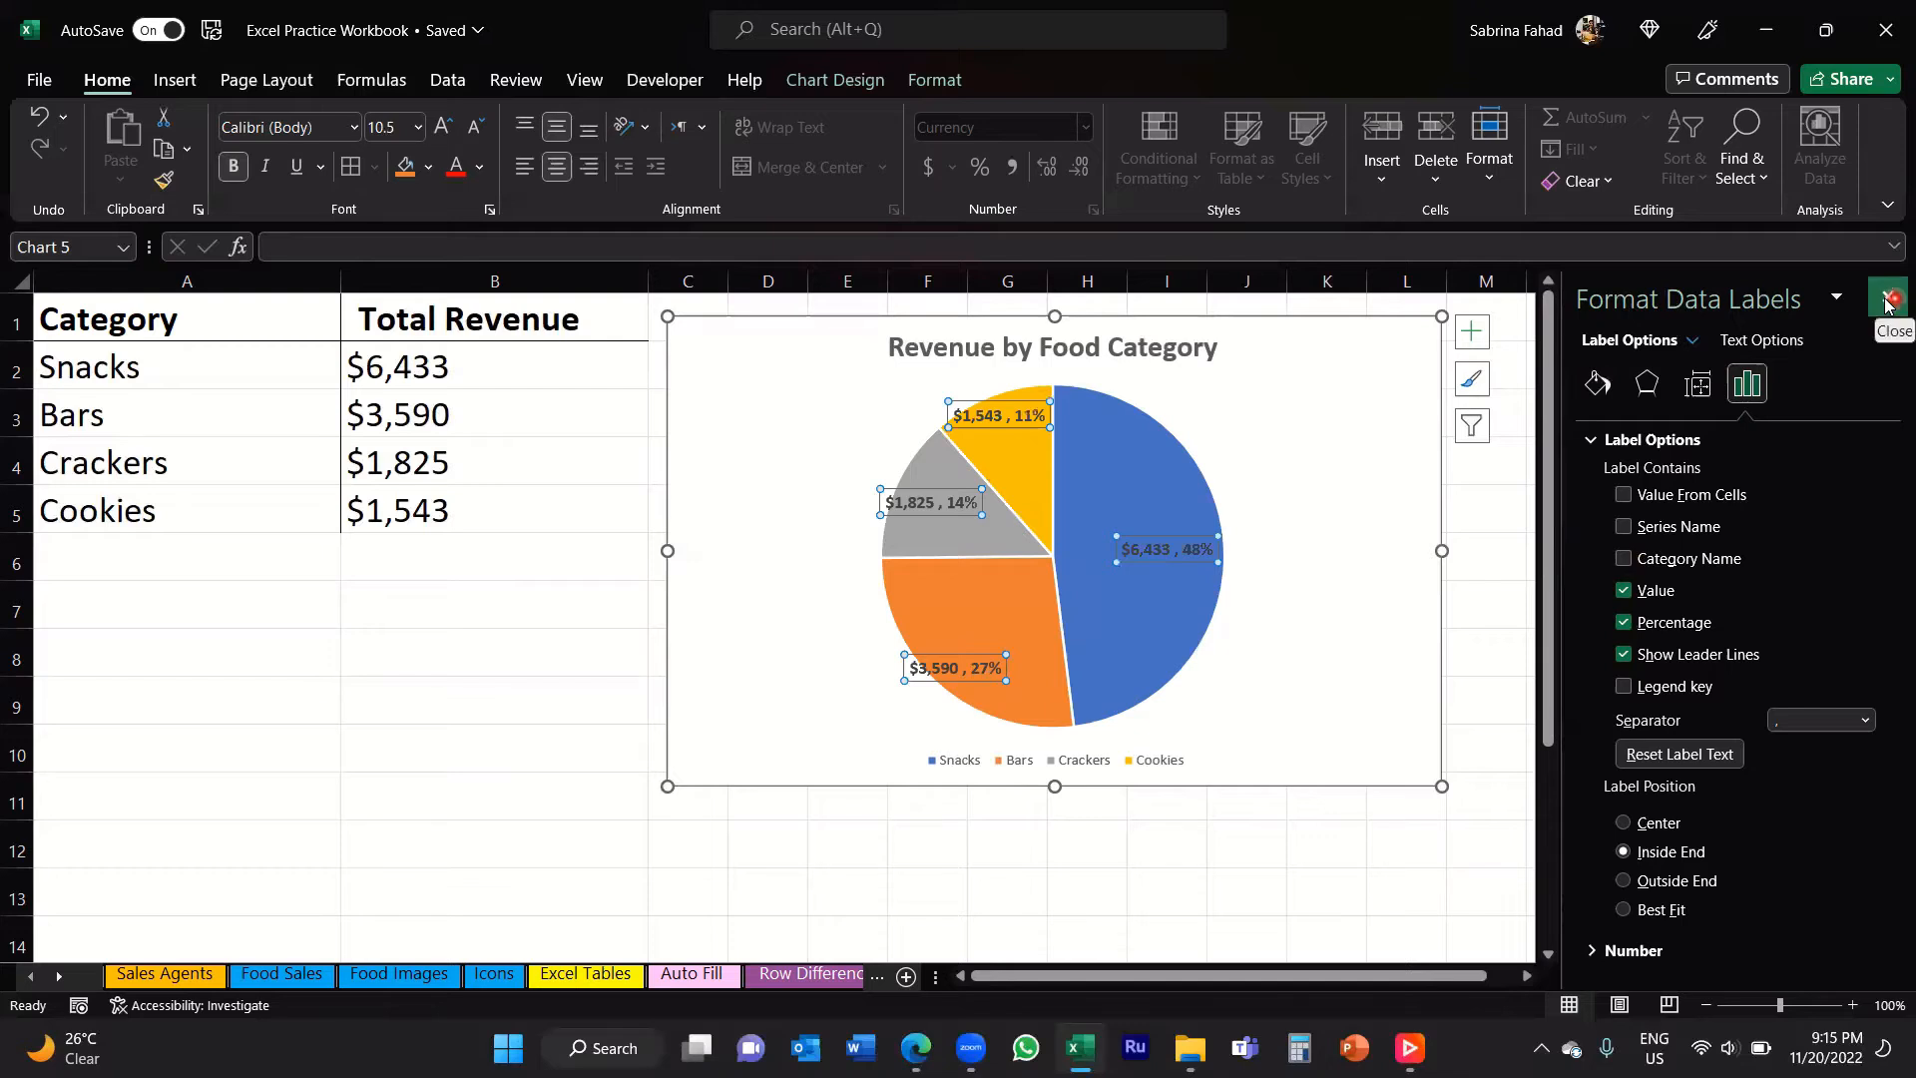
click(1887, 299)
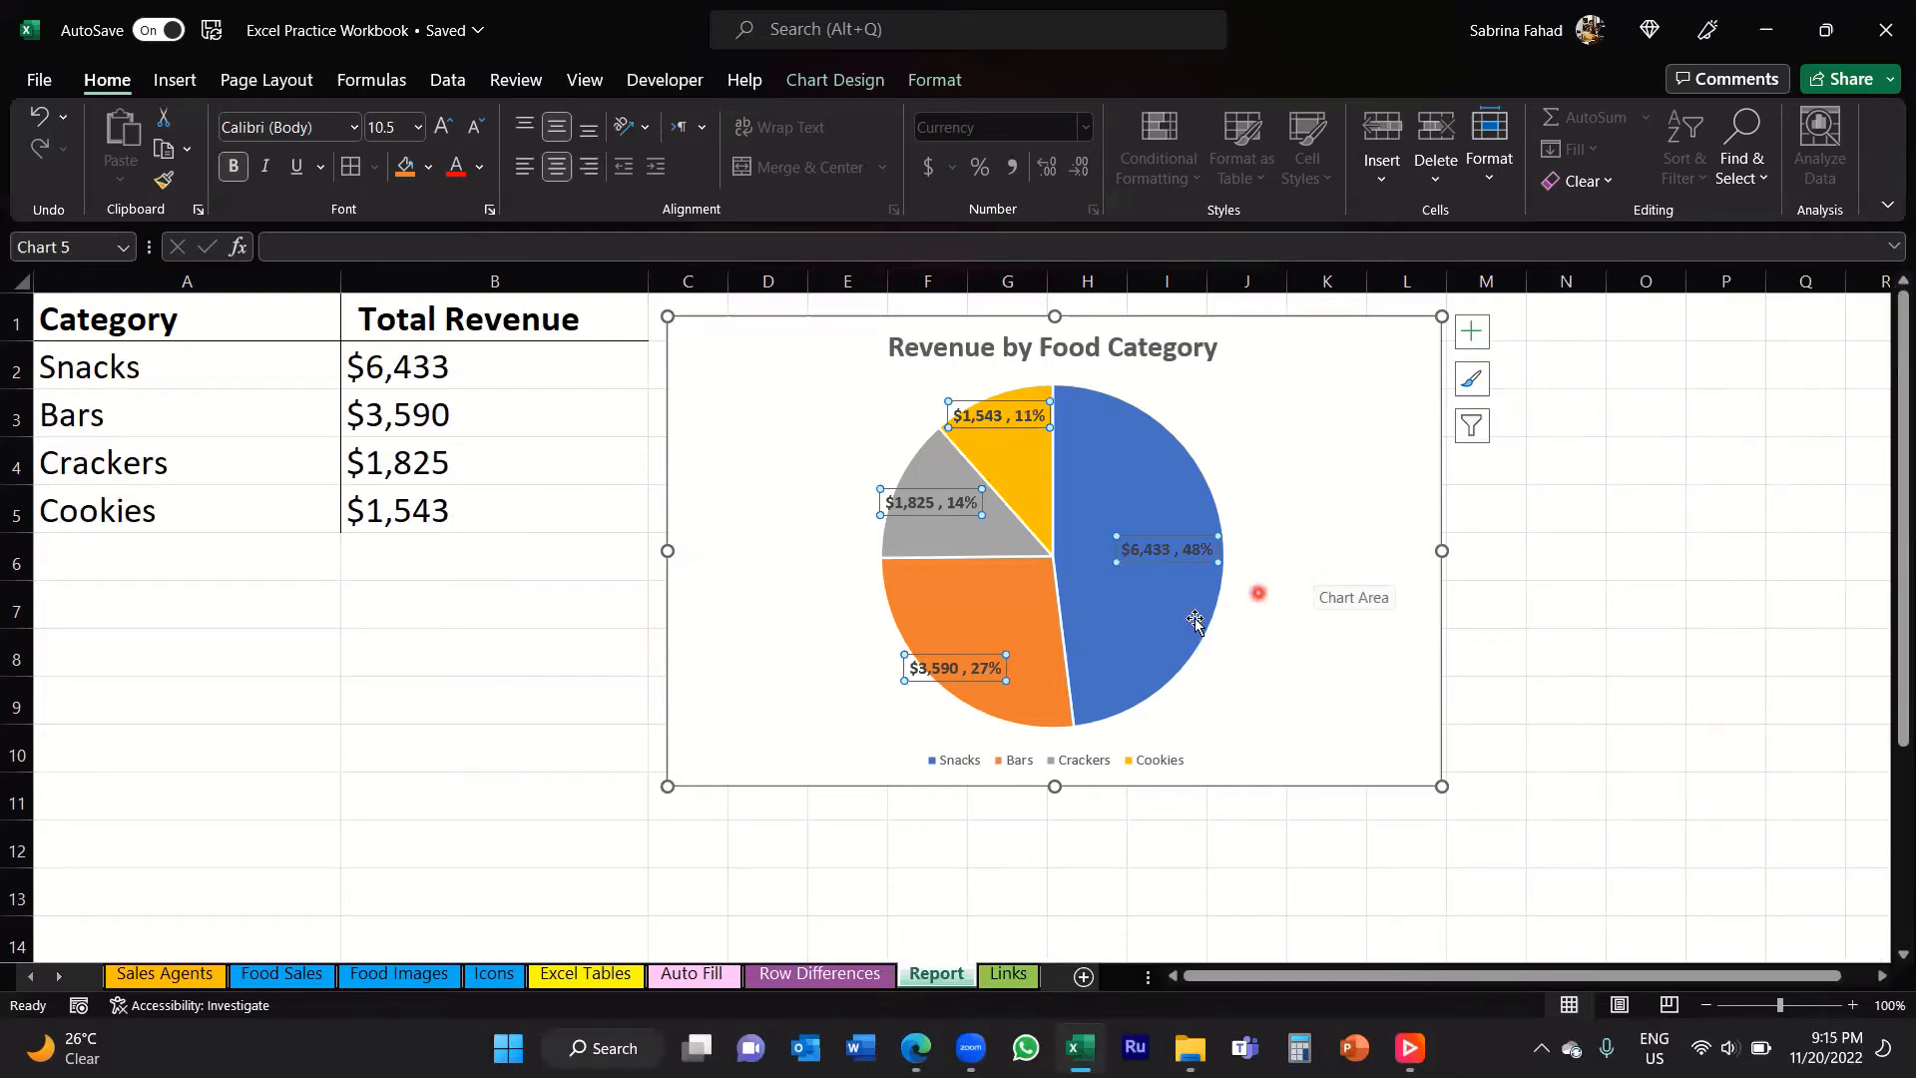
Step: Try the Right, Top and Left positions for the chart legend, and set it back to Bottom
mouse_move(1146, 574)
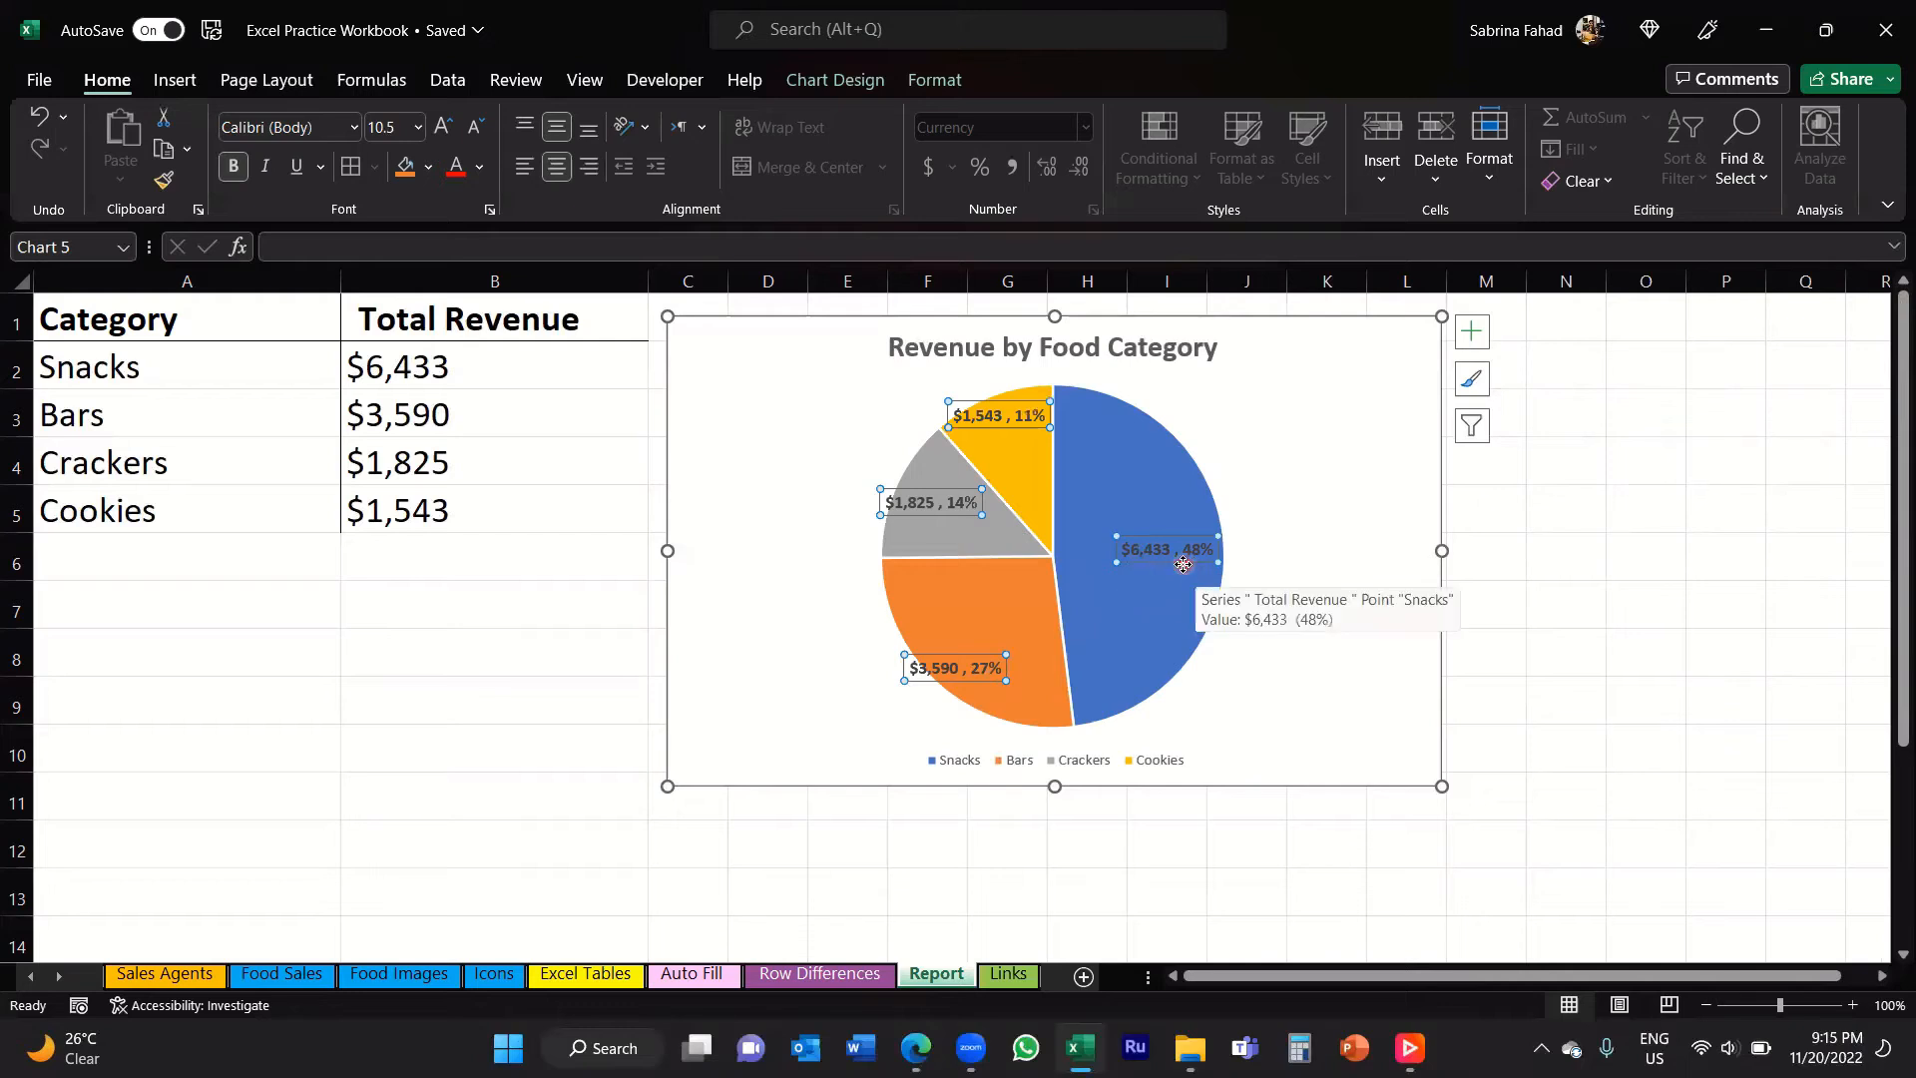
click(1476, 342)
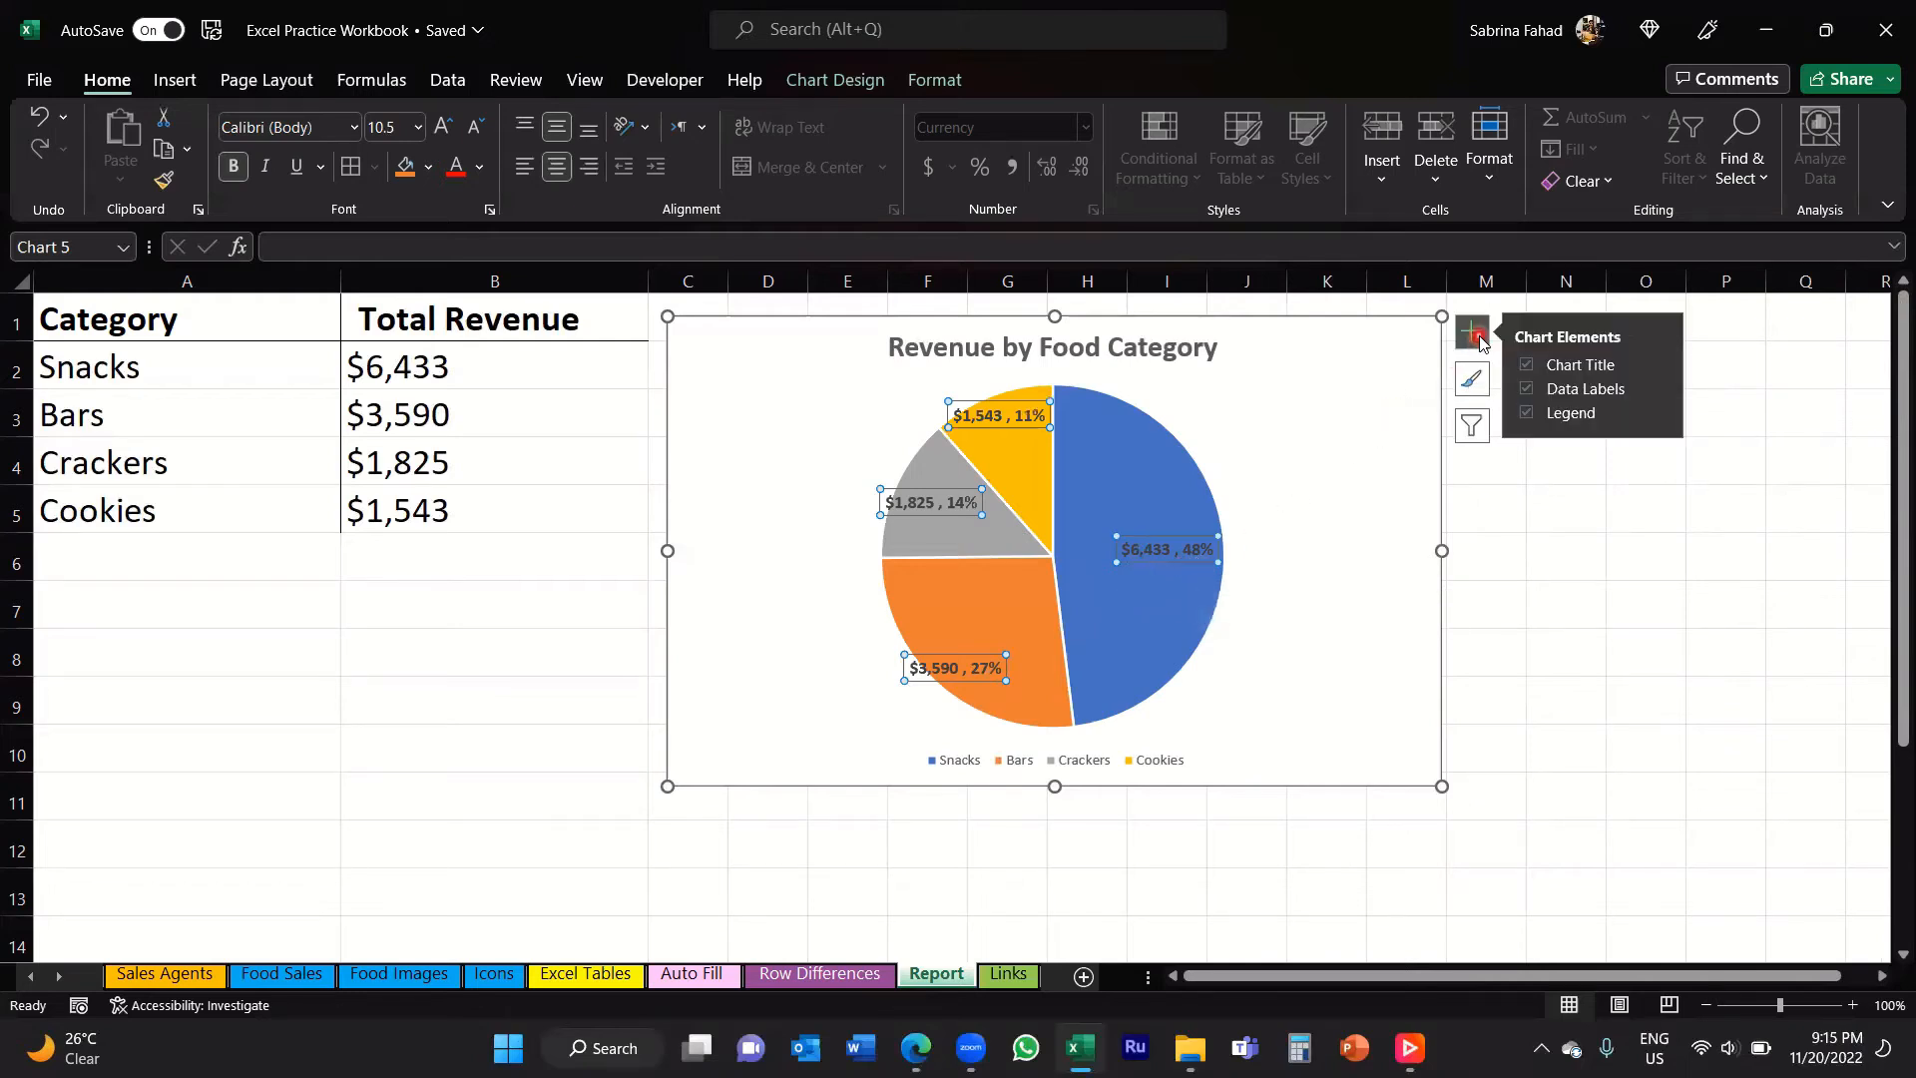
click(1575, 418)
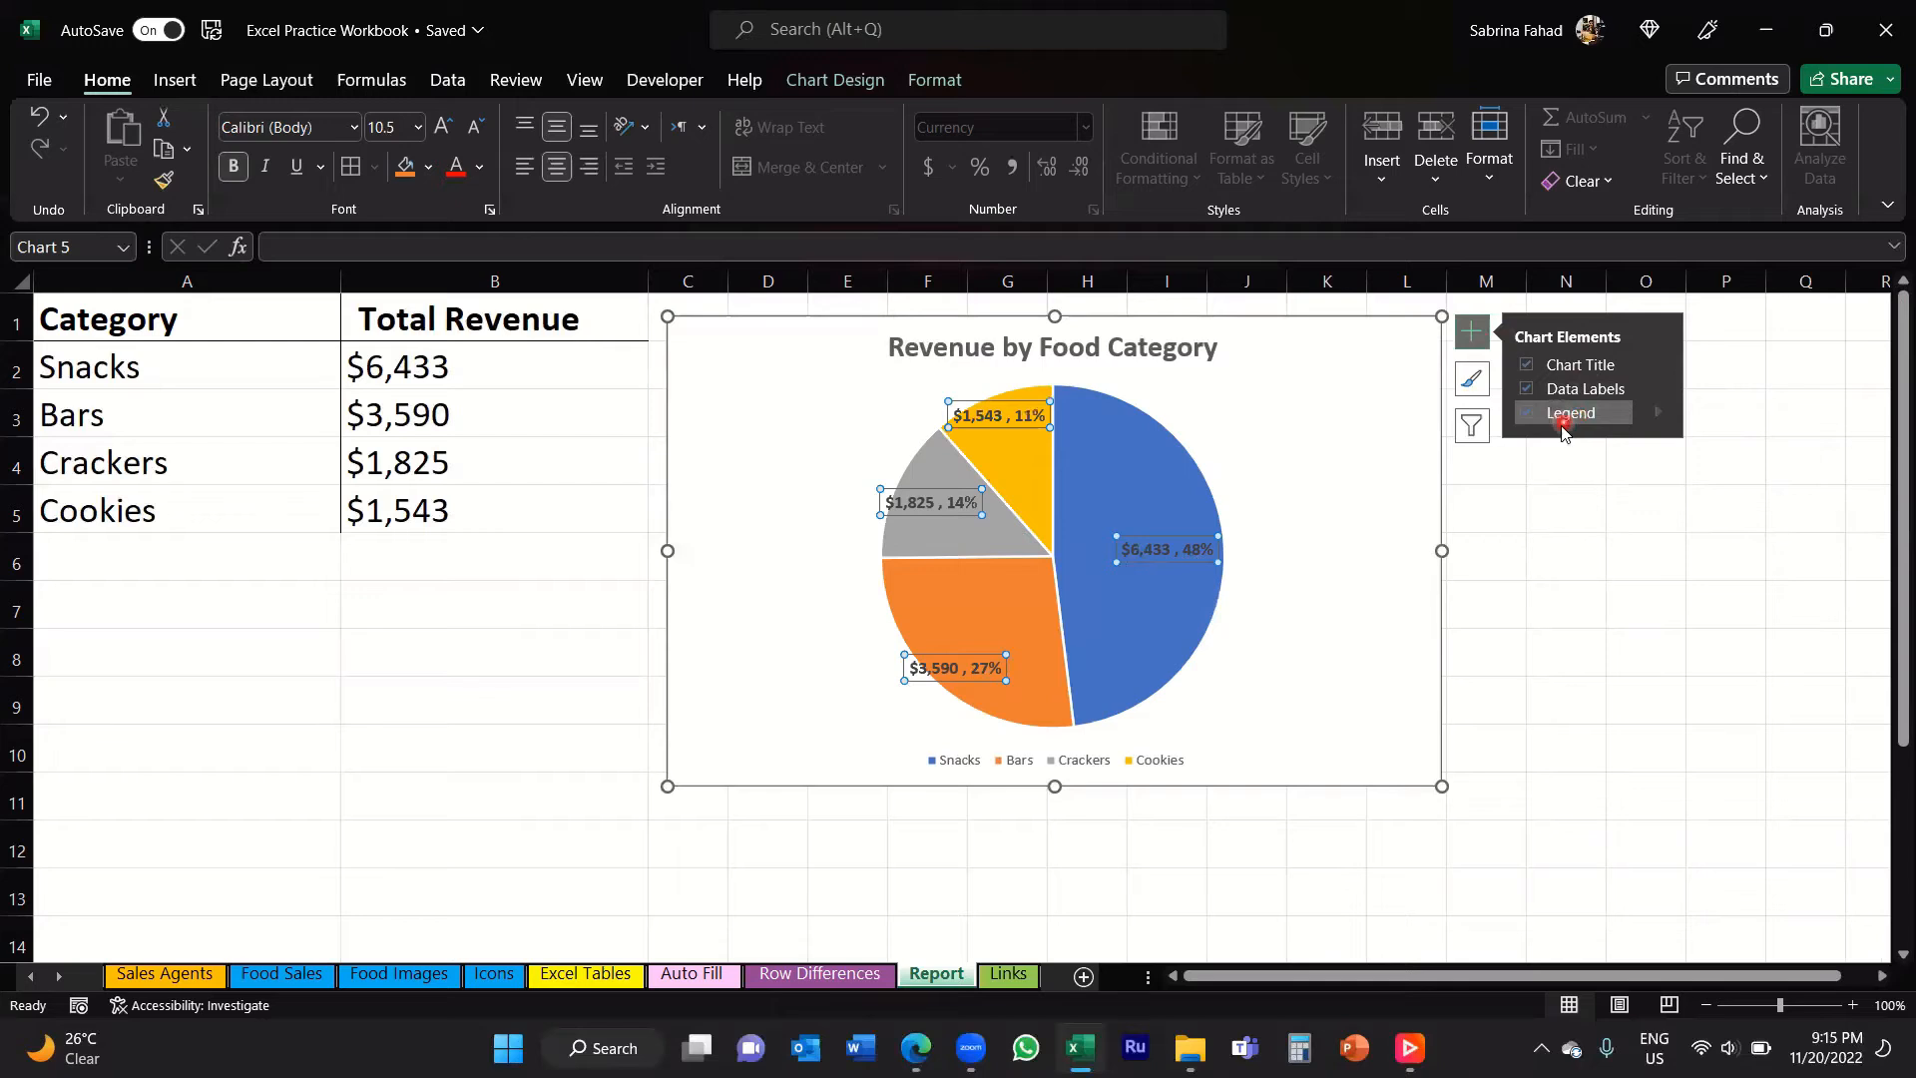
click(1573, 419)
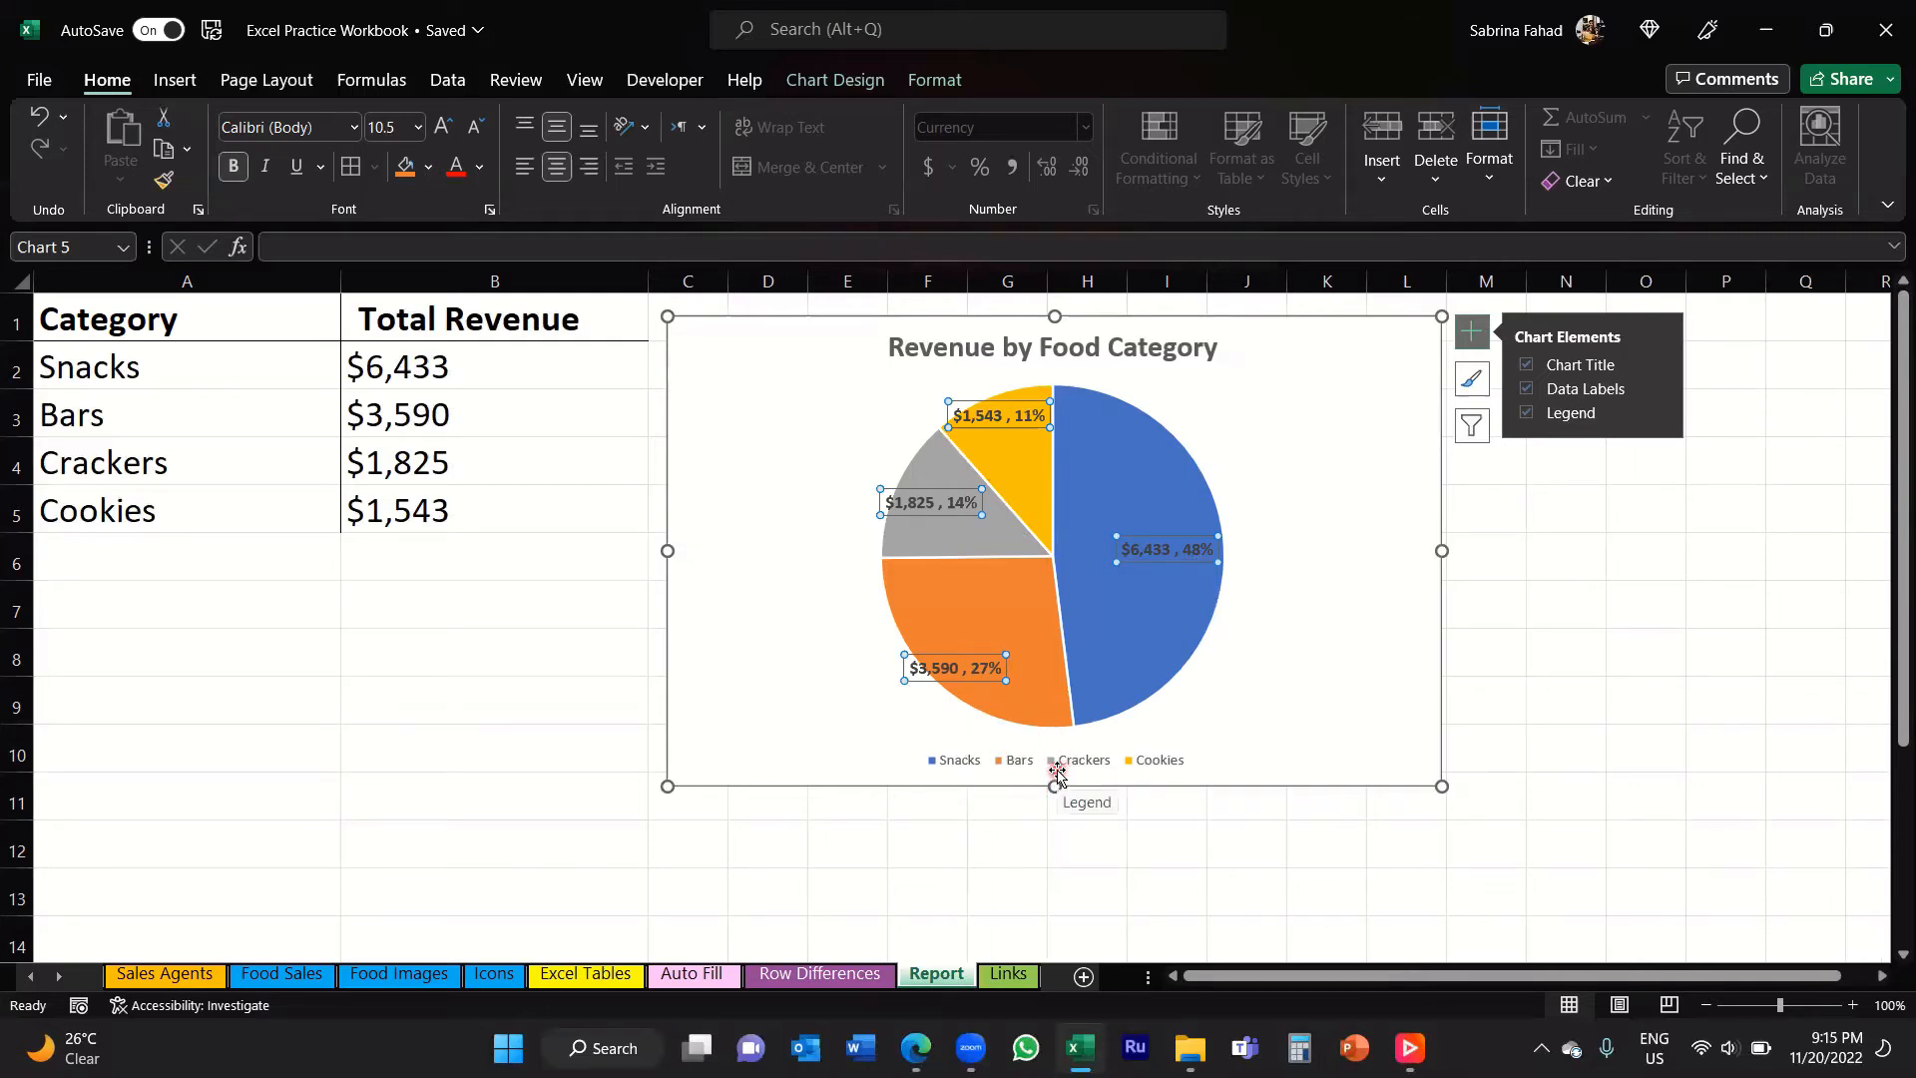
click(1662, 414)
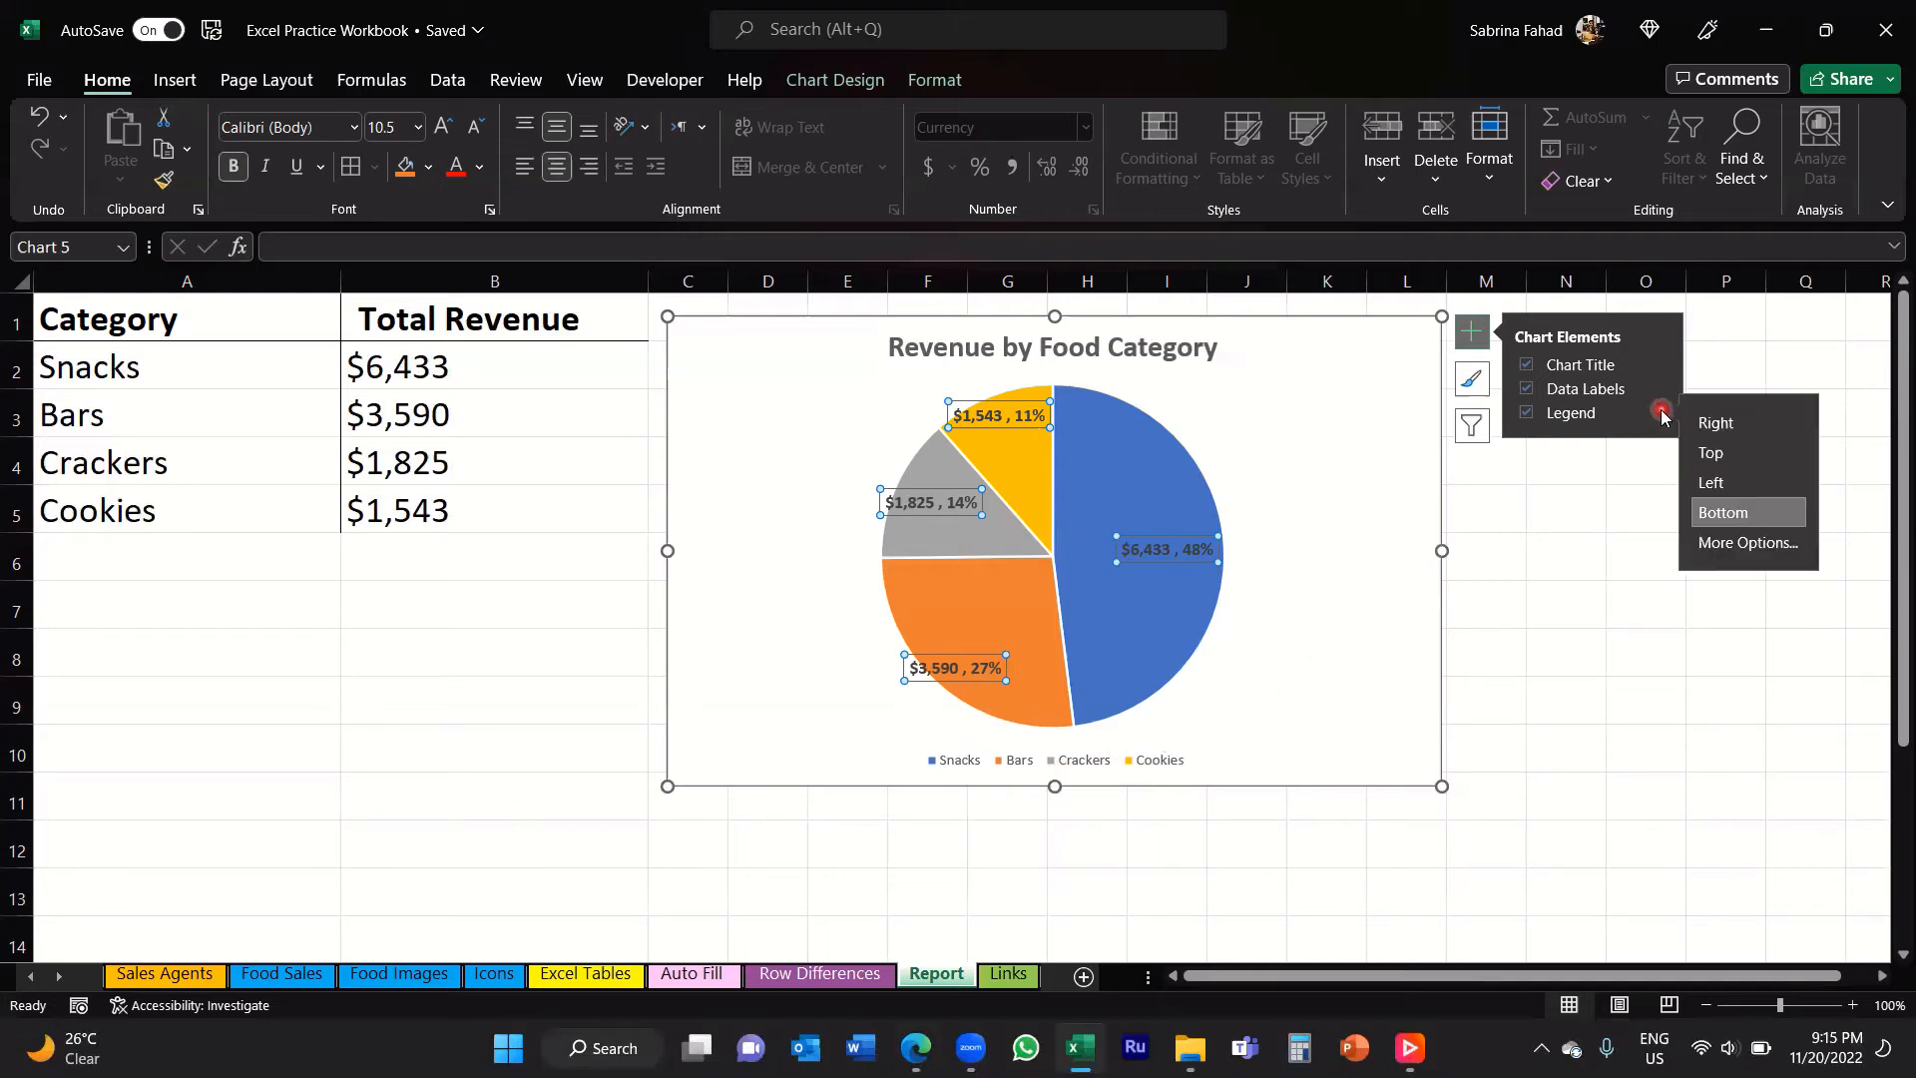
click(1792, 427)
click(1789, 427)
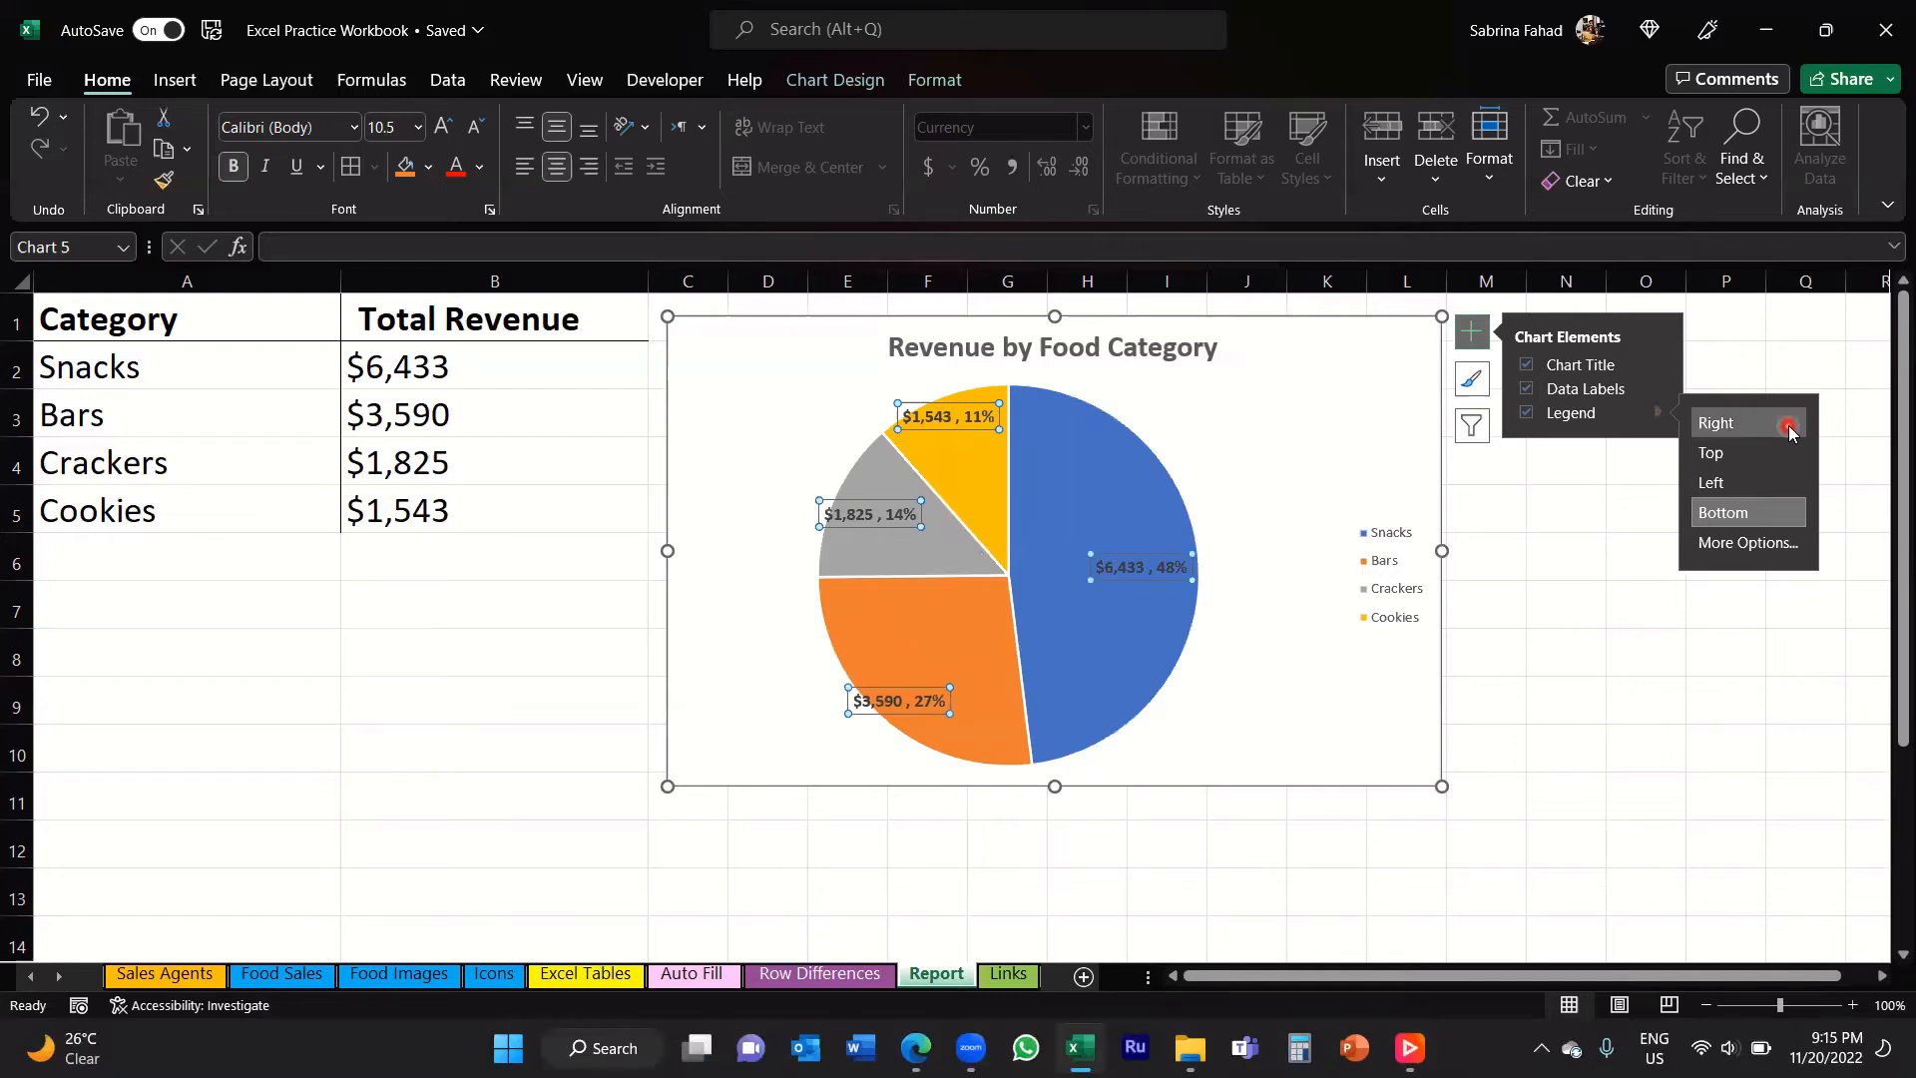
click(1789, 455)
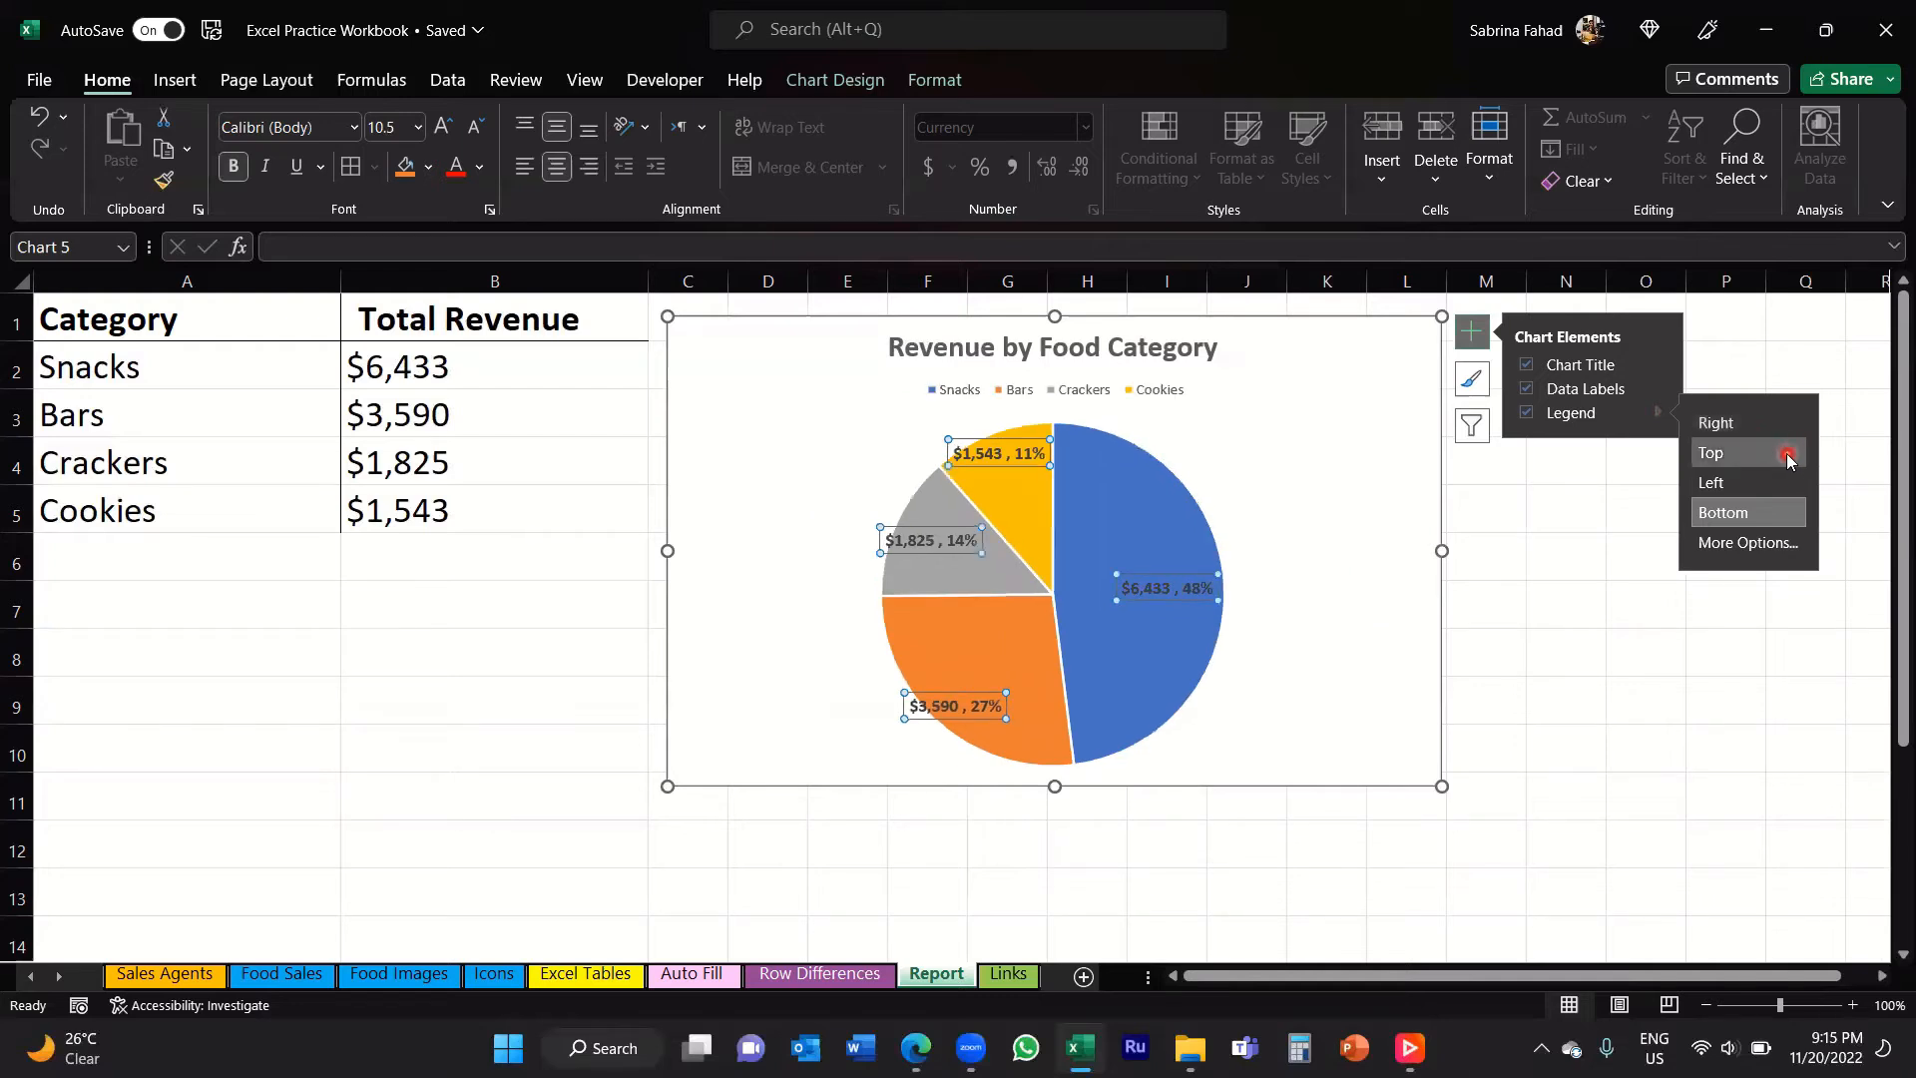
click(1786, 492)
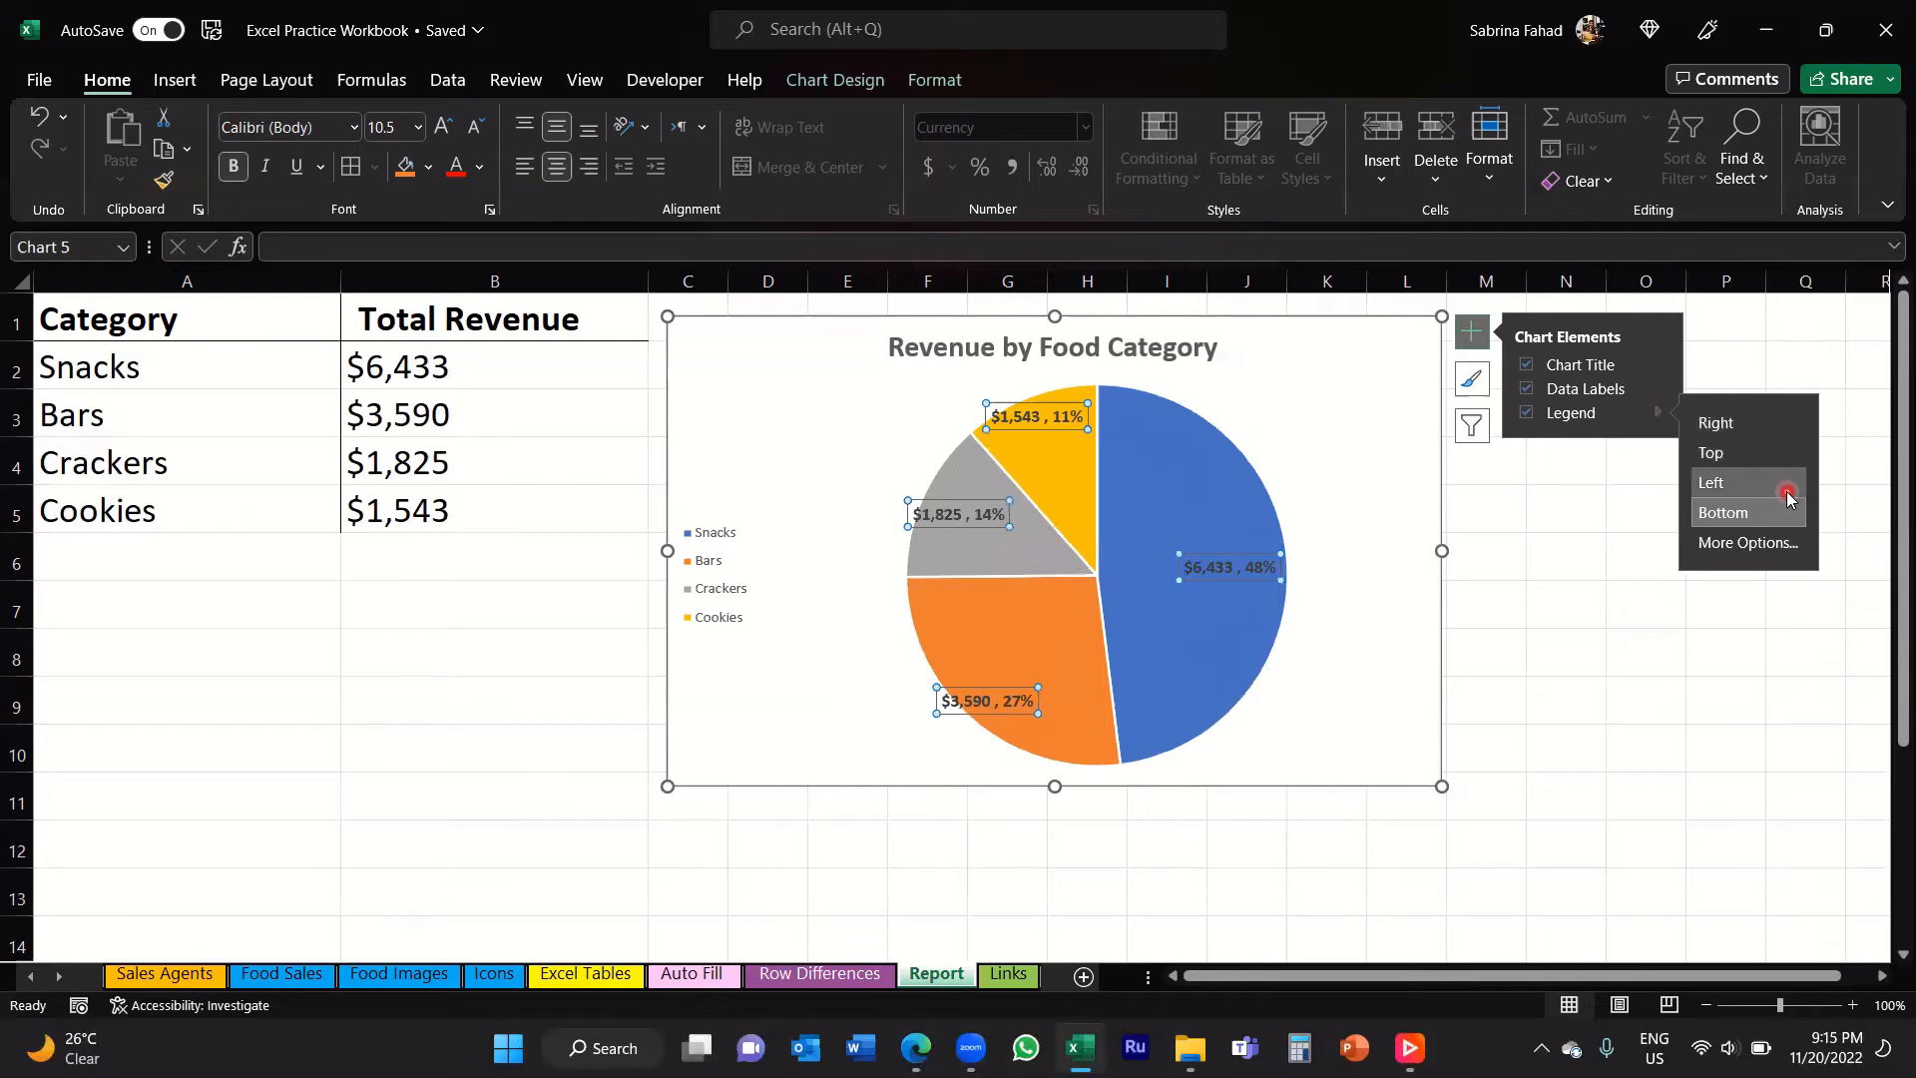
click(1785, 518)
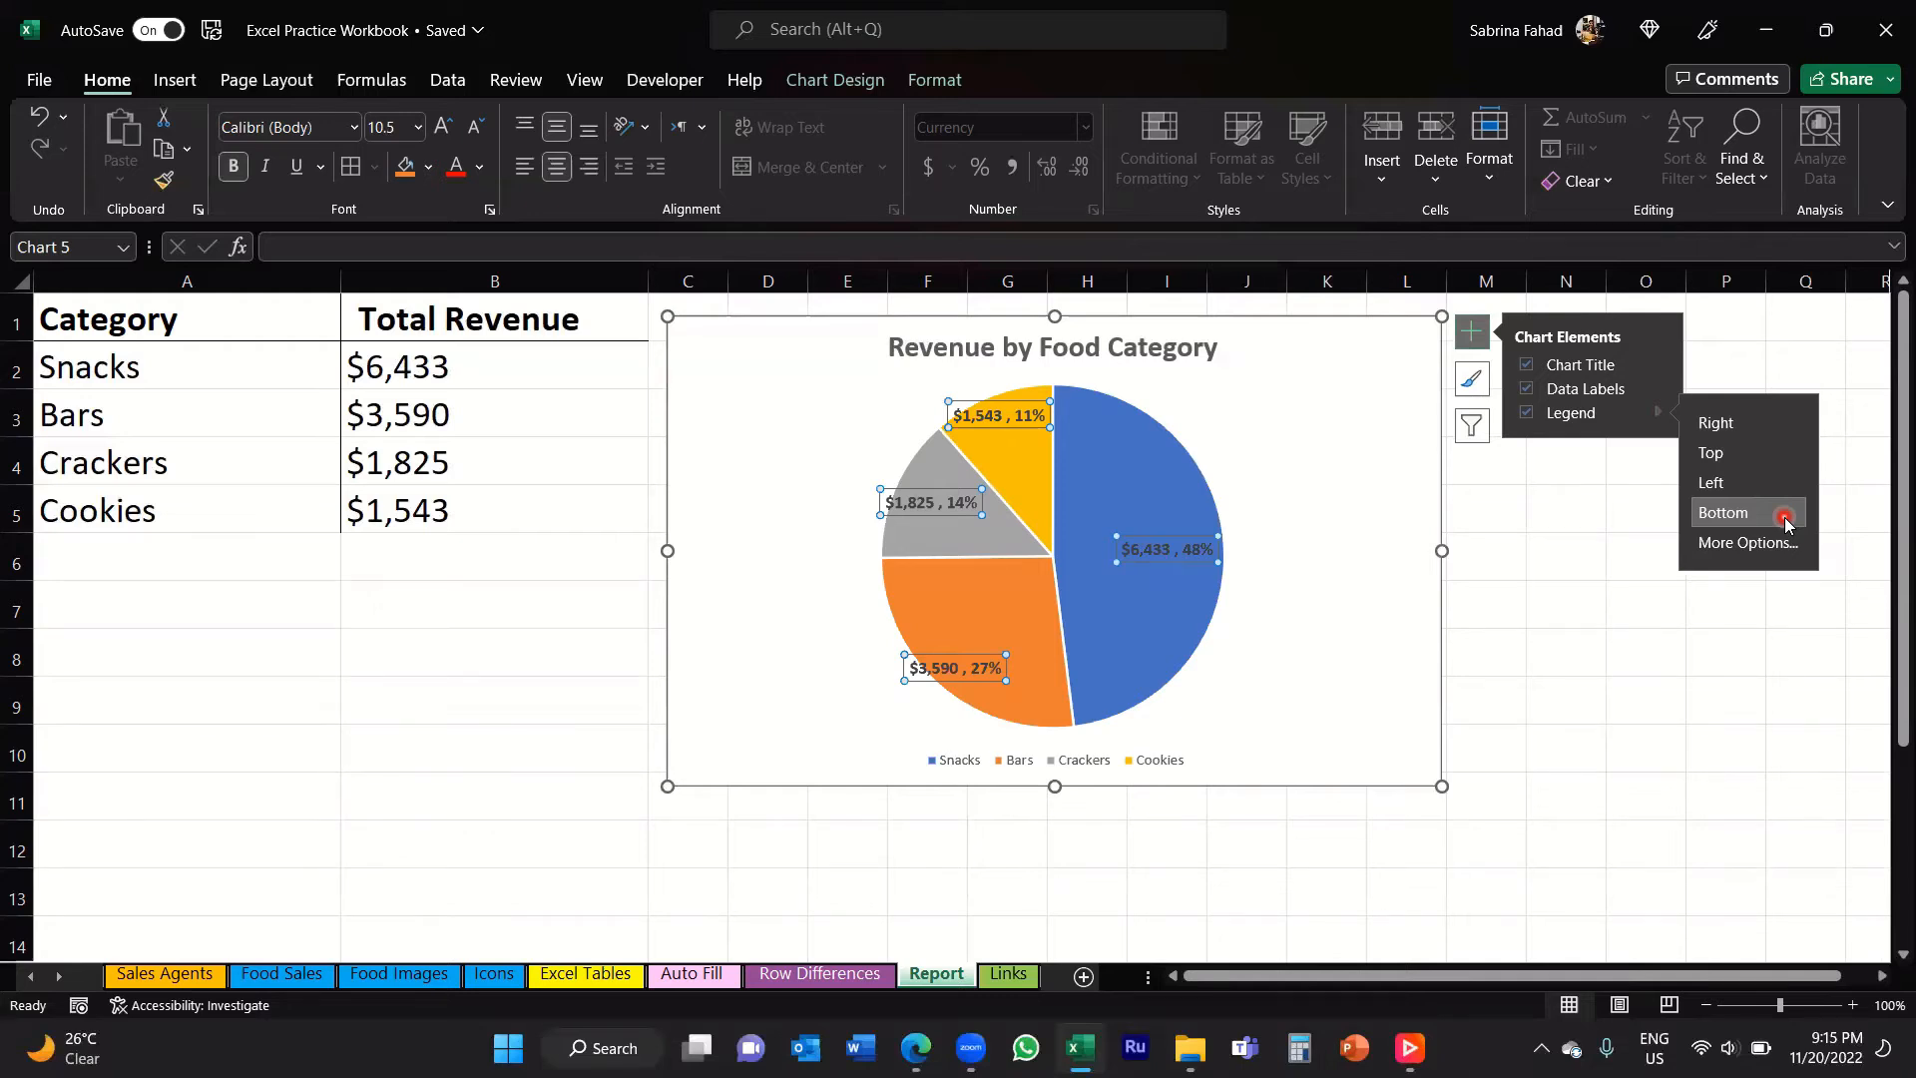
Step: Remove the legend from the pie chart, then restore it and place it at the Bottom
click(1522, 421)
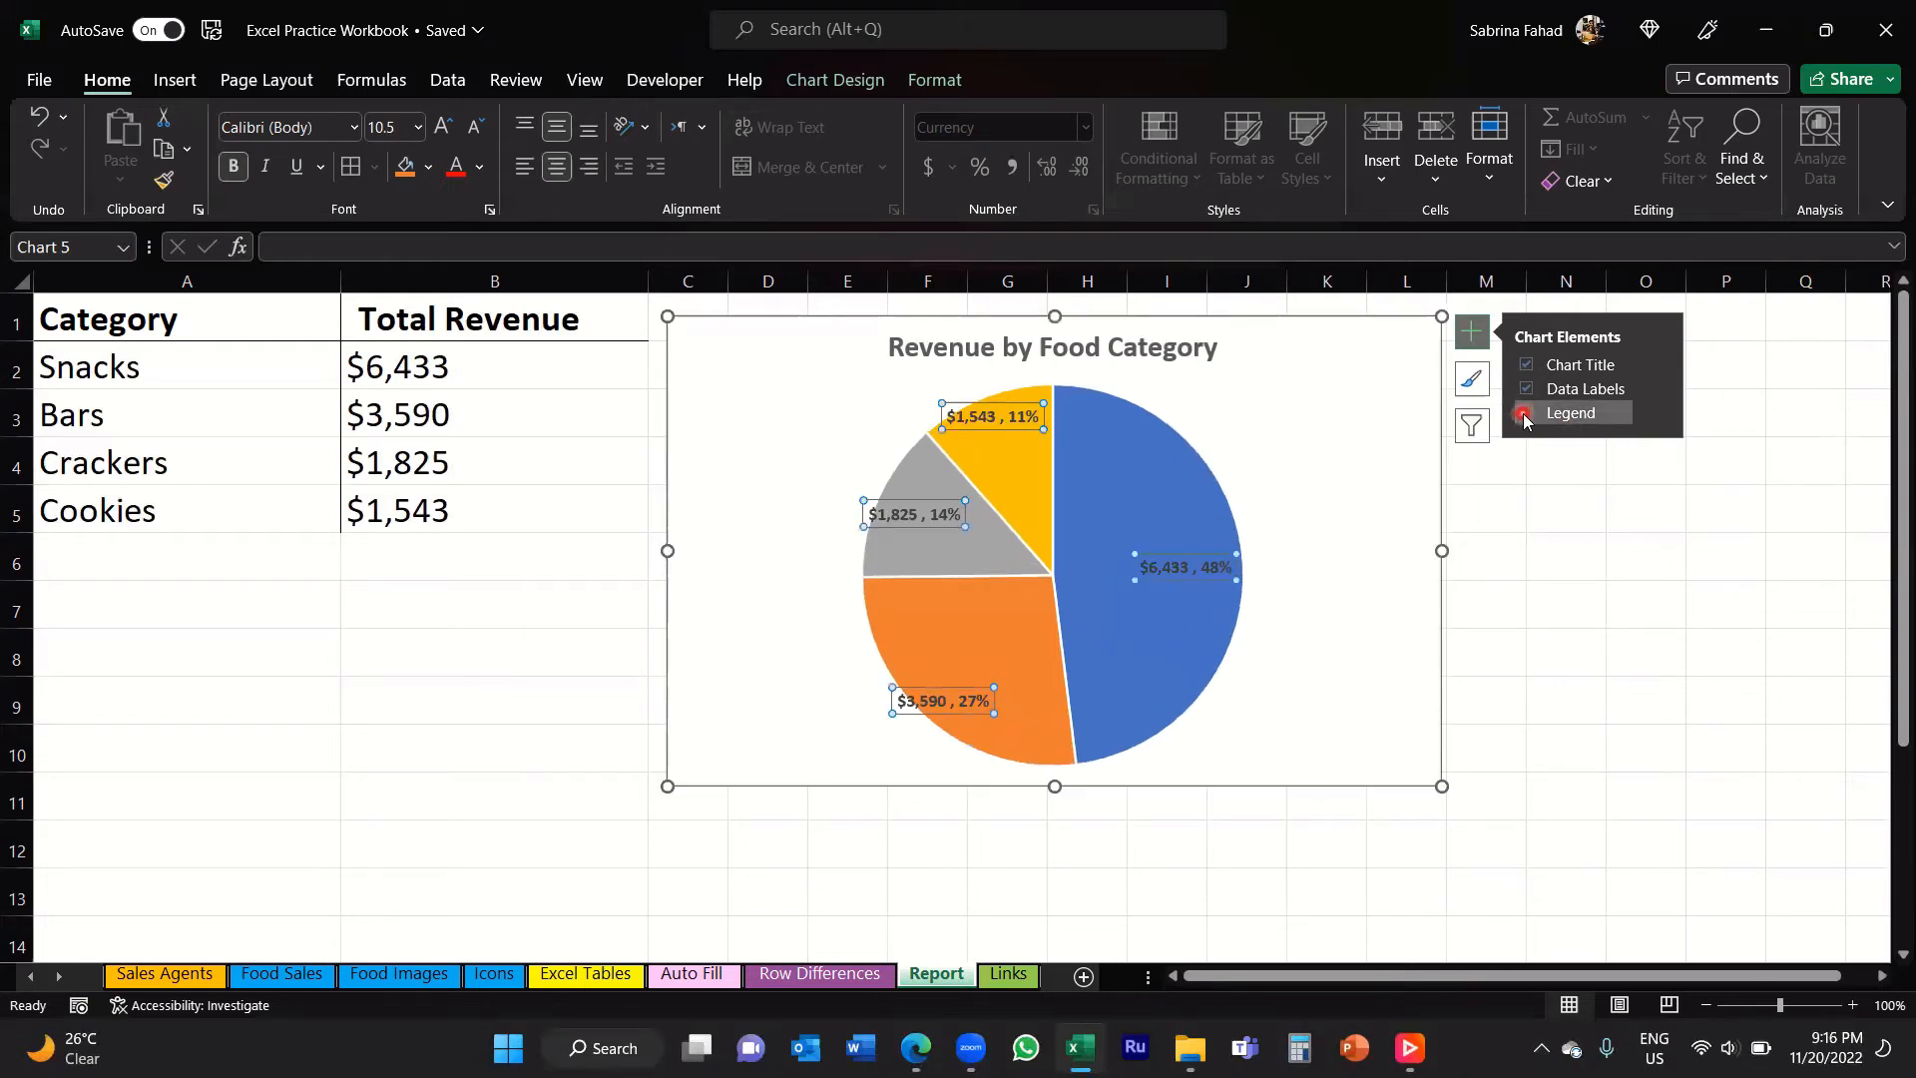
click(1523, 415)
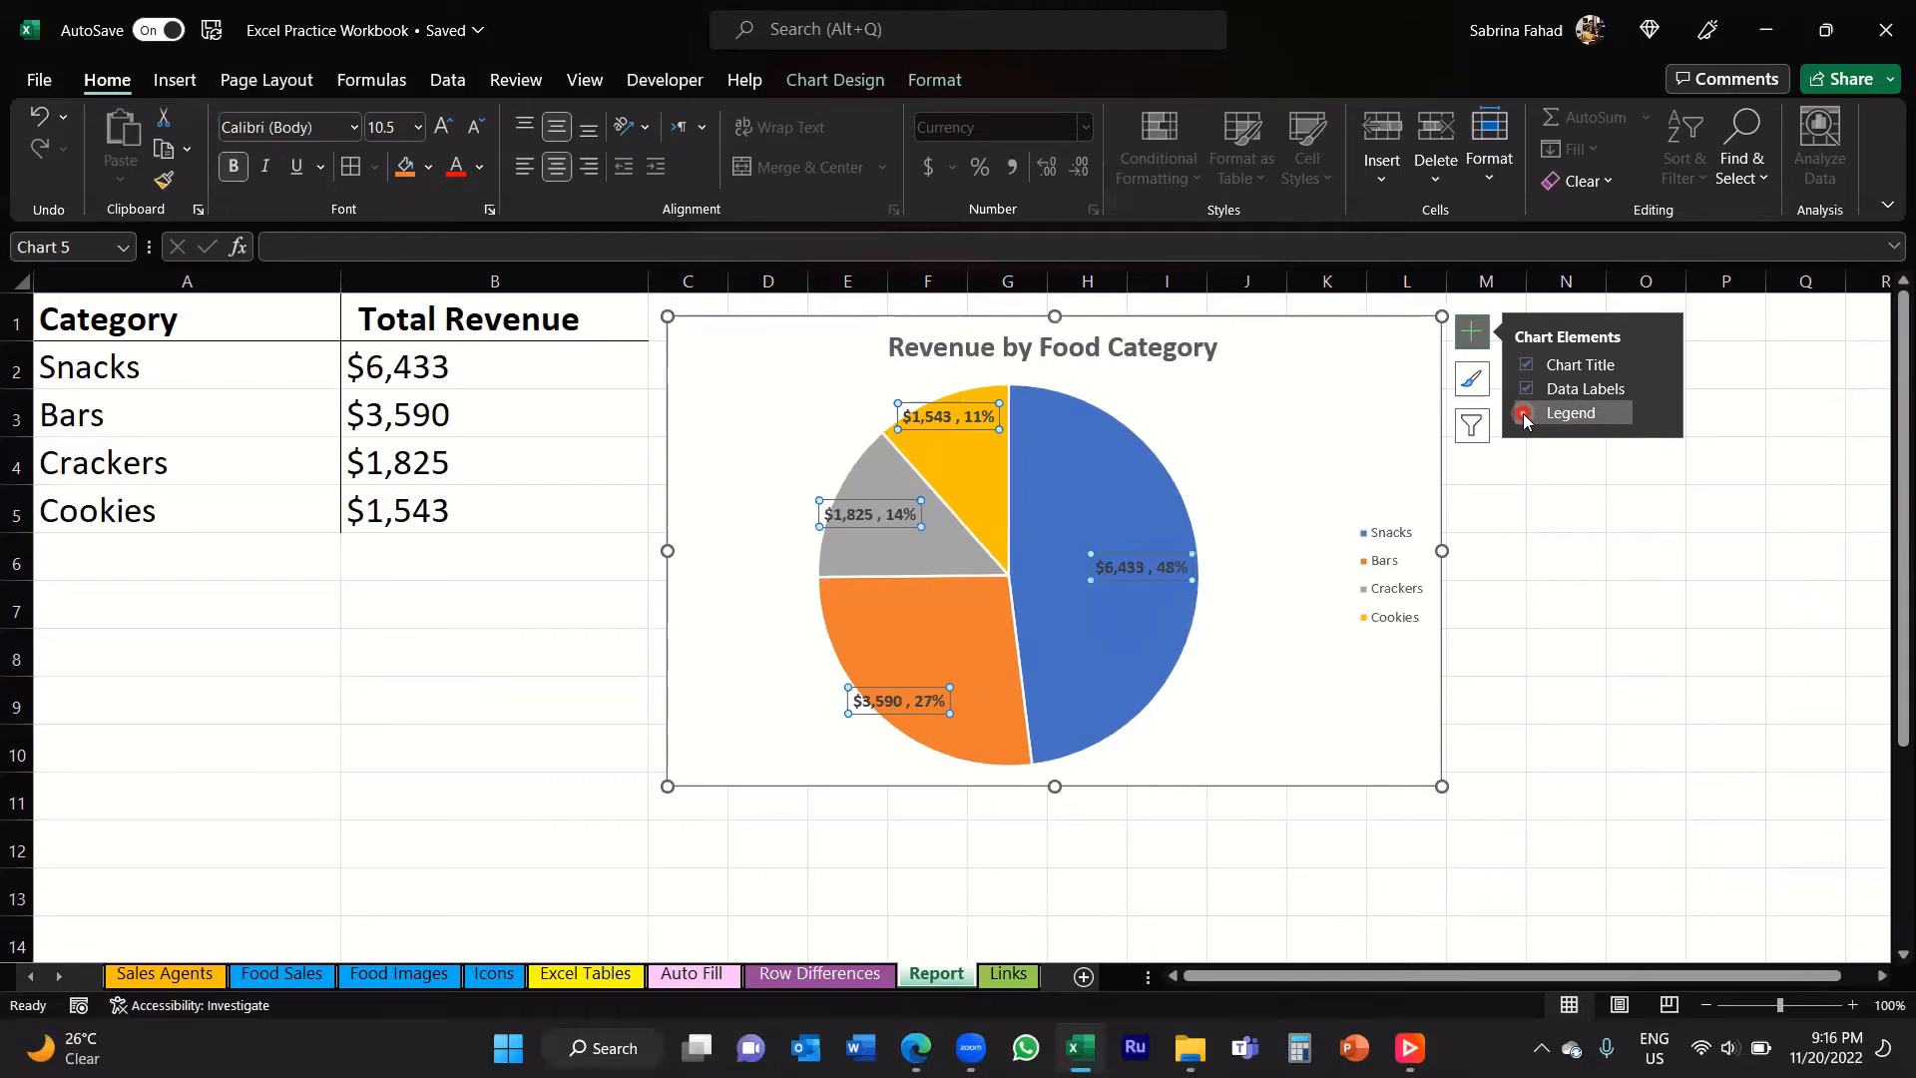
click(1656, 413)
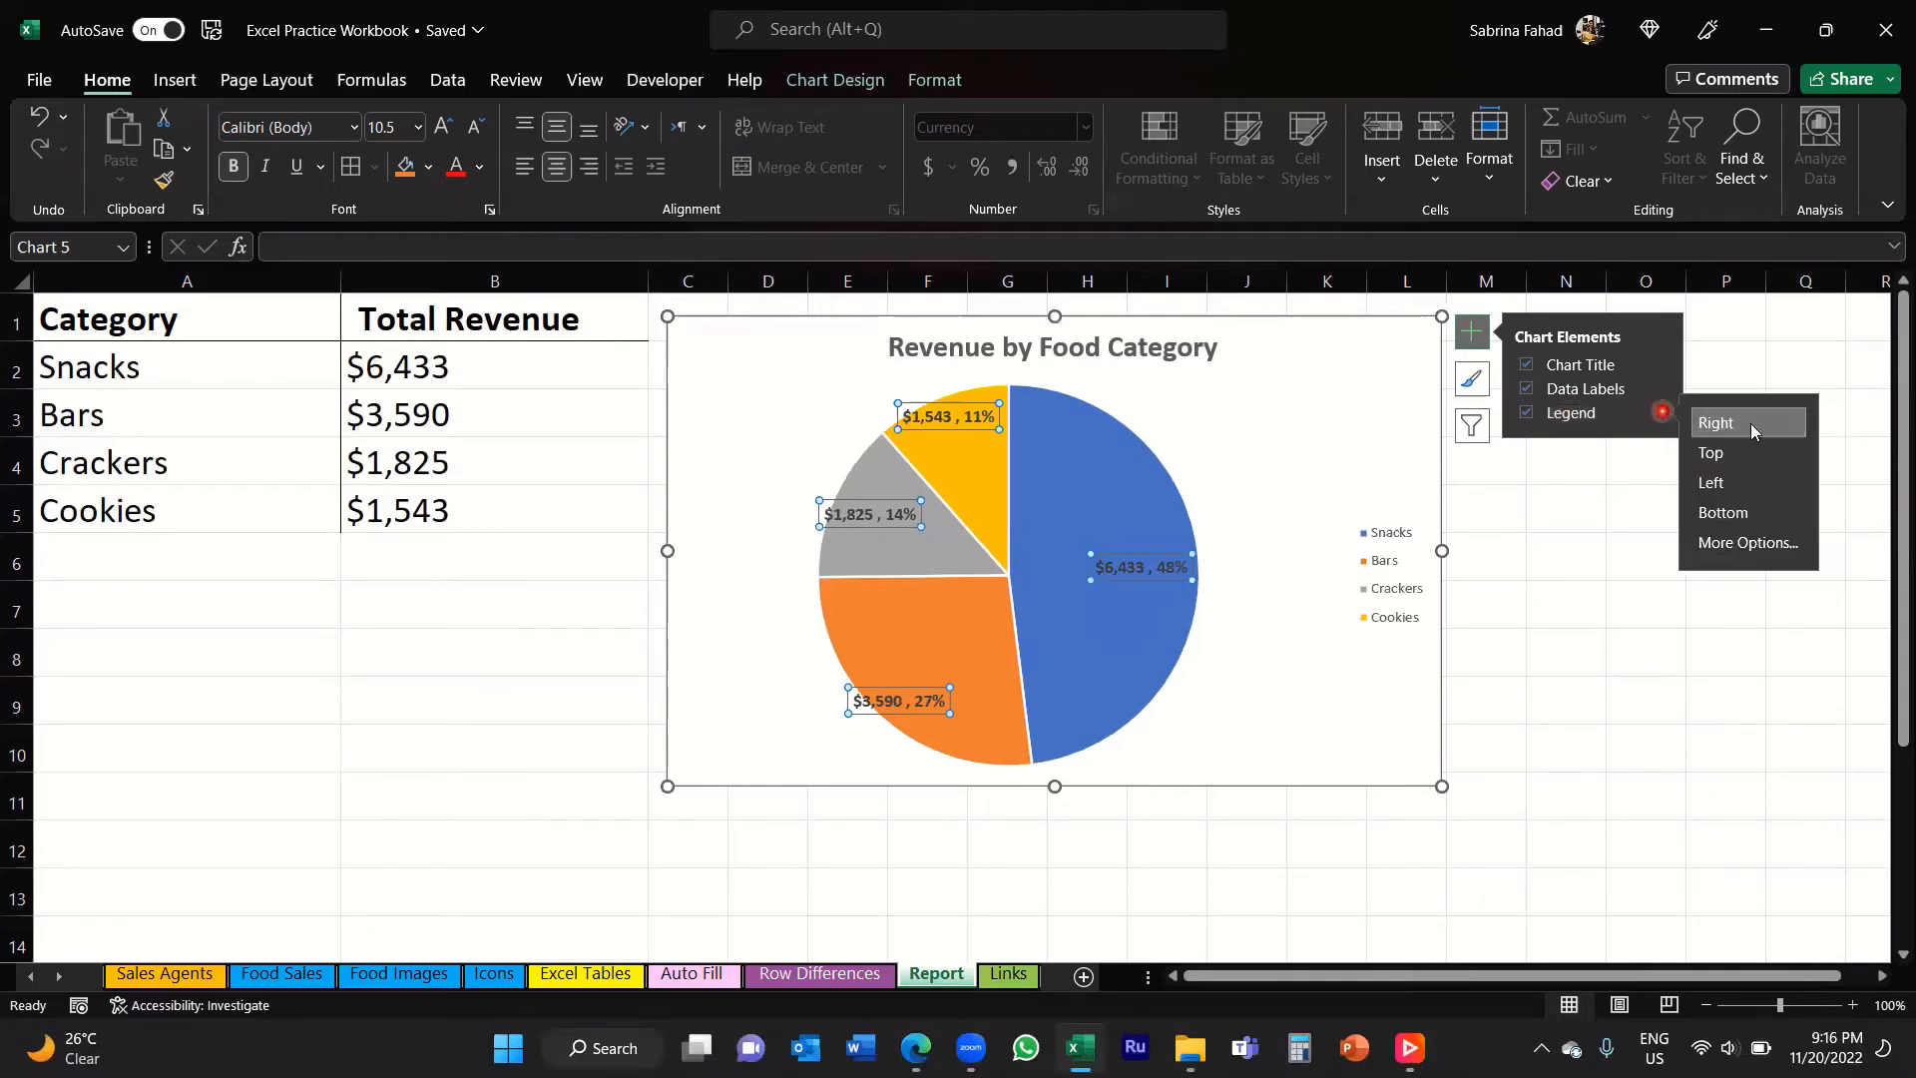
click(1723, 512)
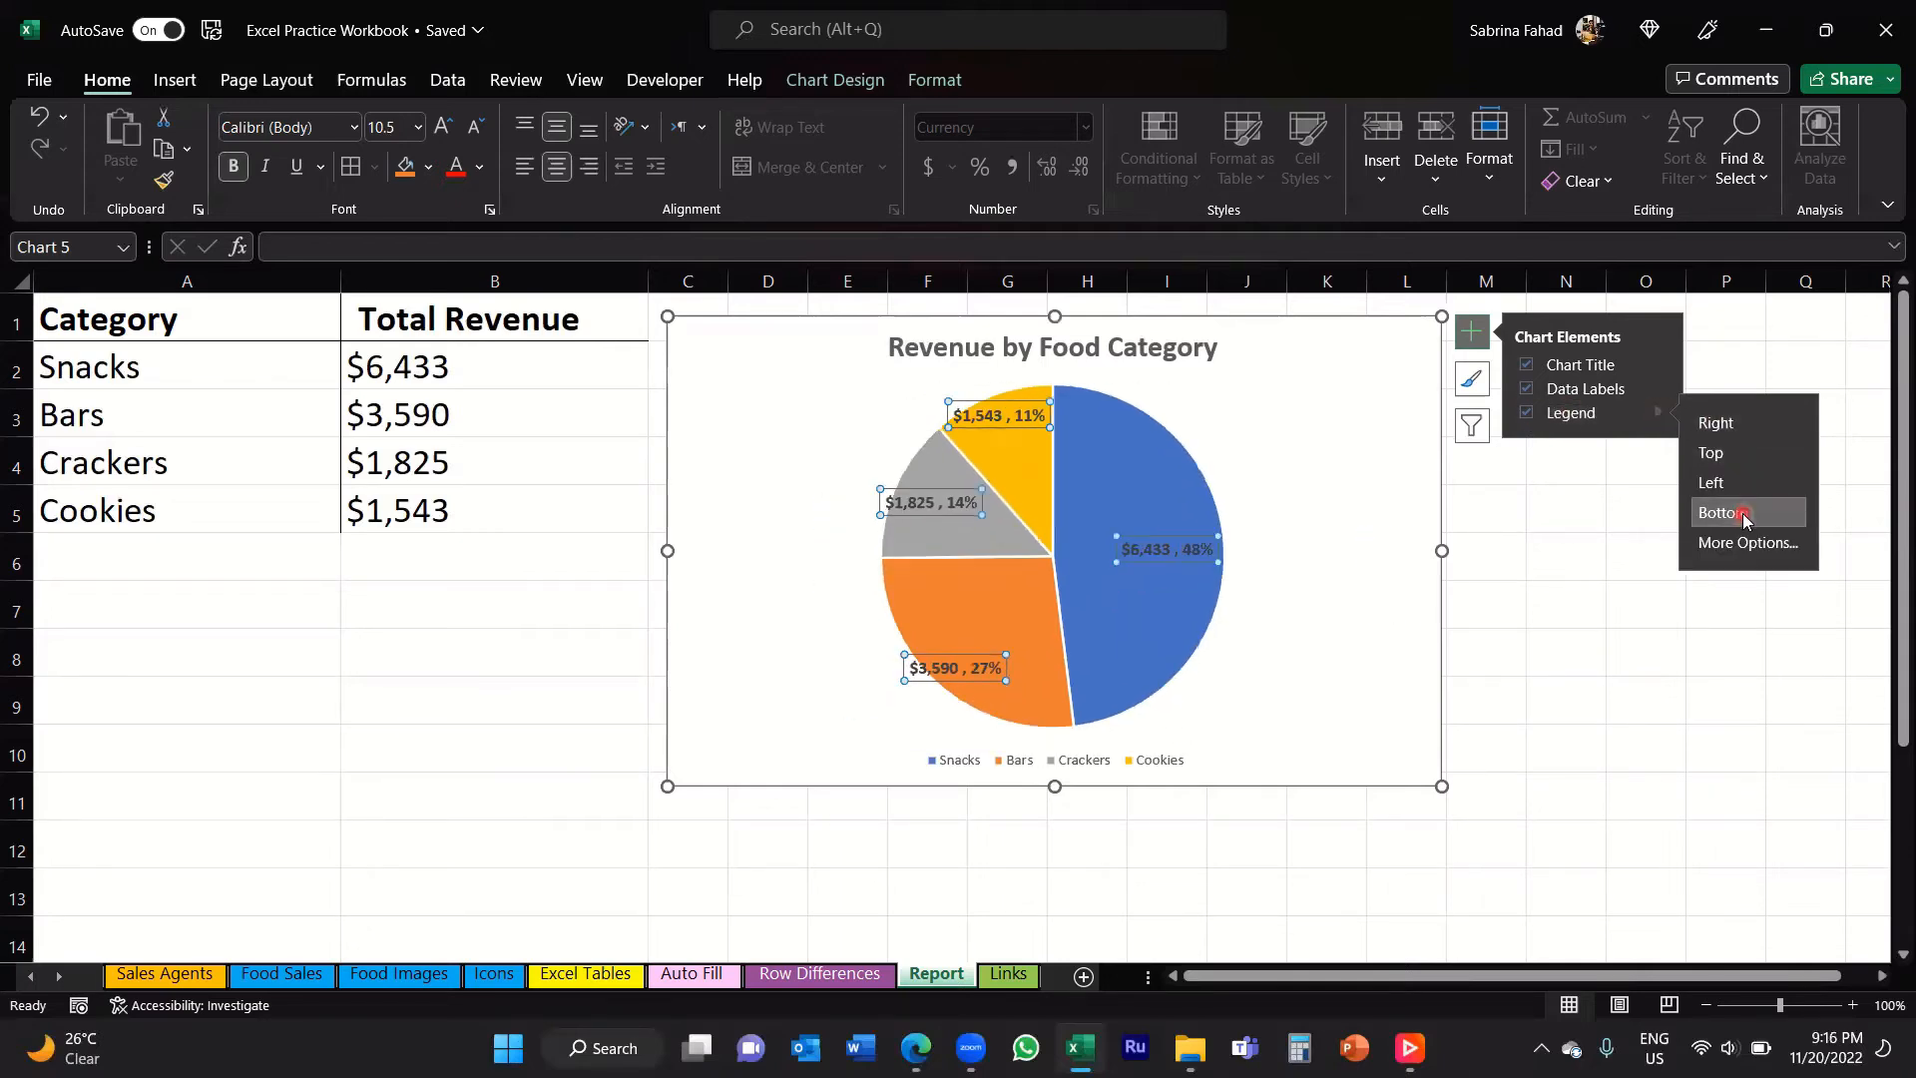
Step: Preview the available chart styles for the pie chart without applying one
click(1363, 702)
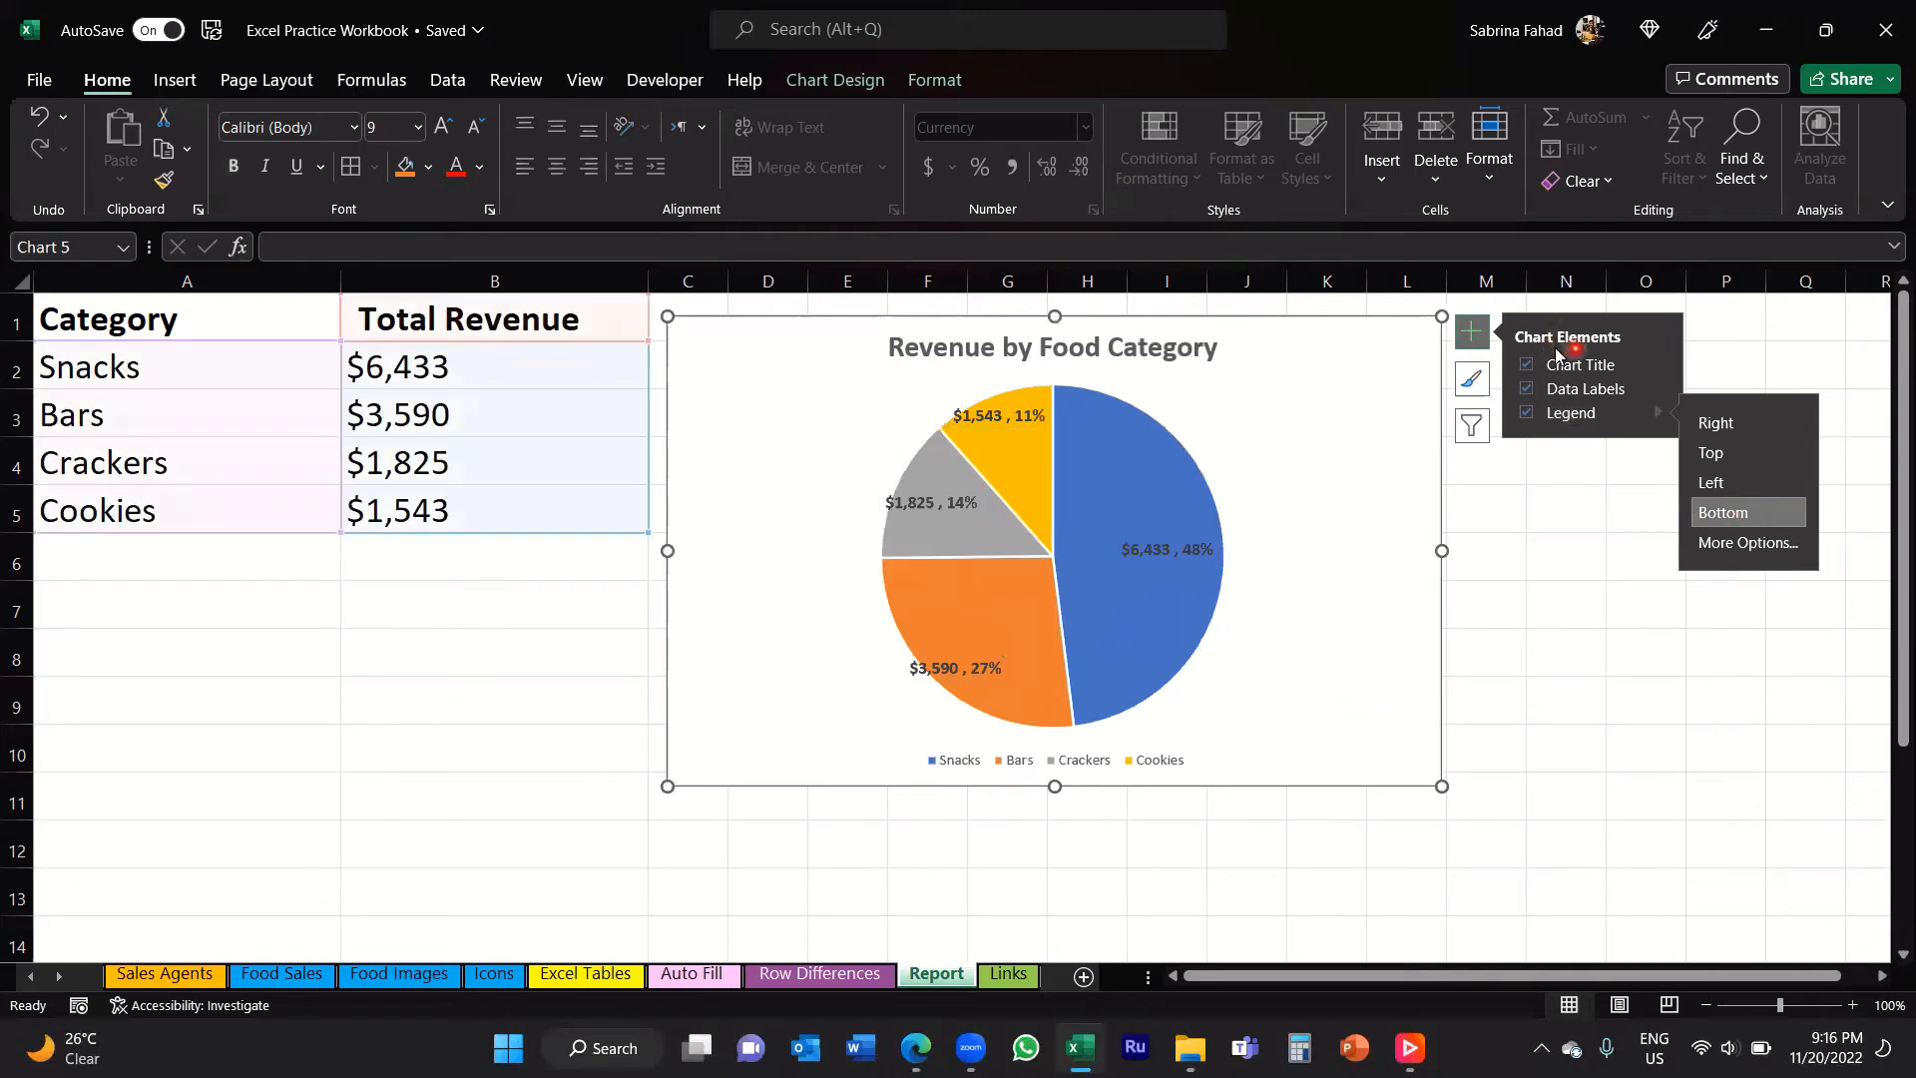
click(1481, 384)
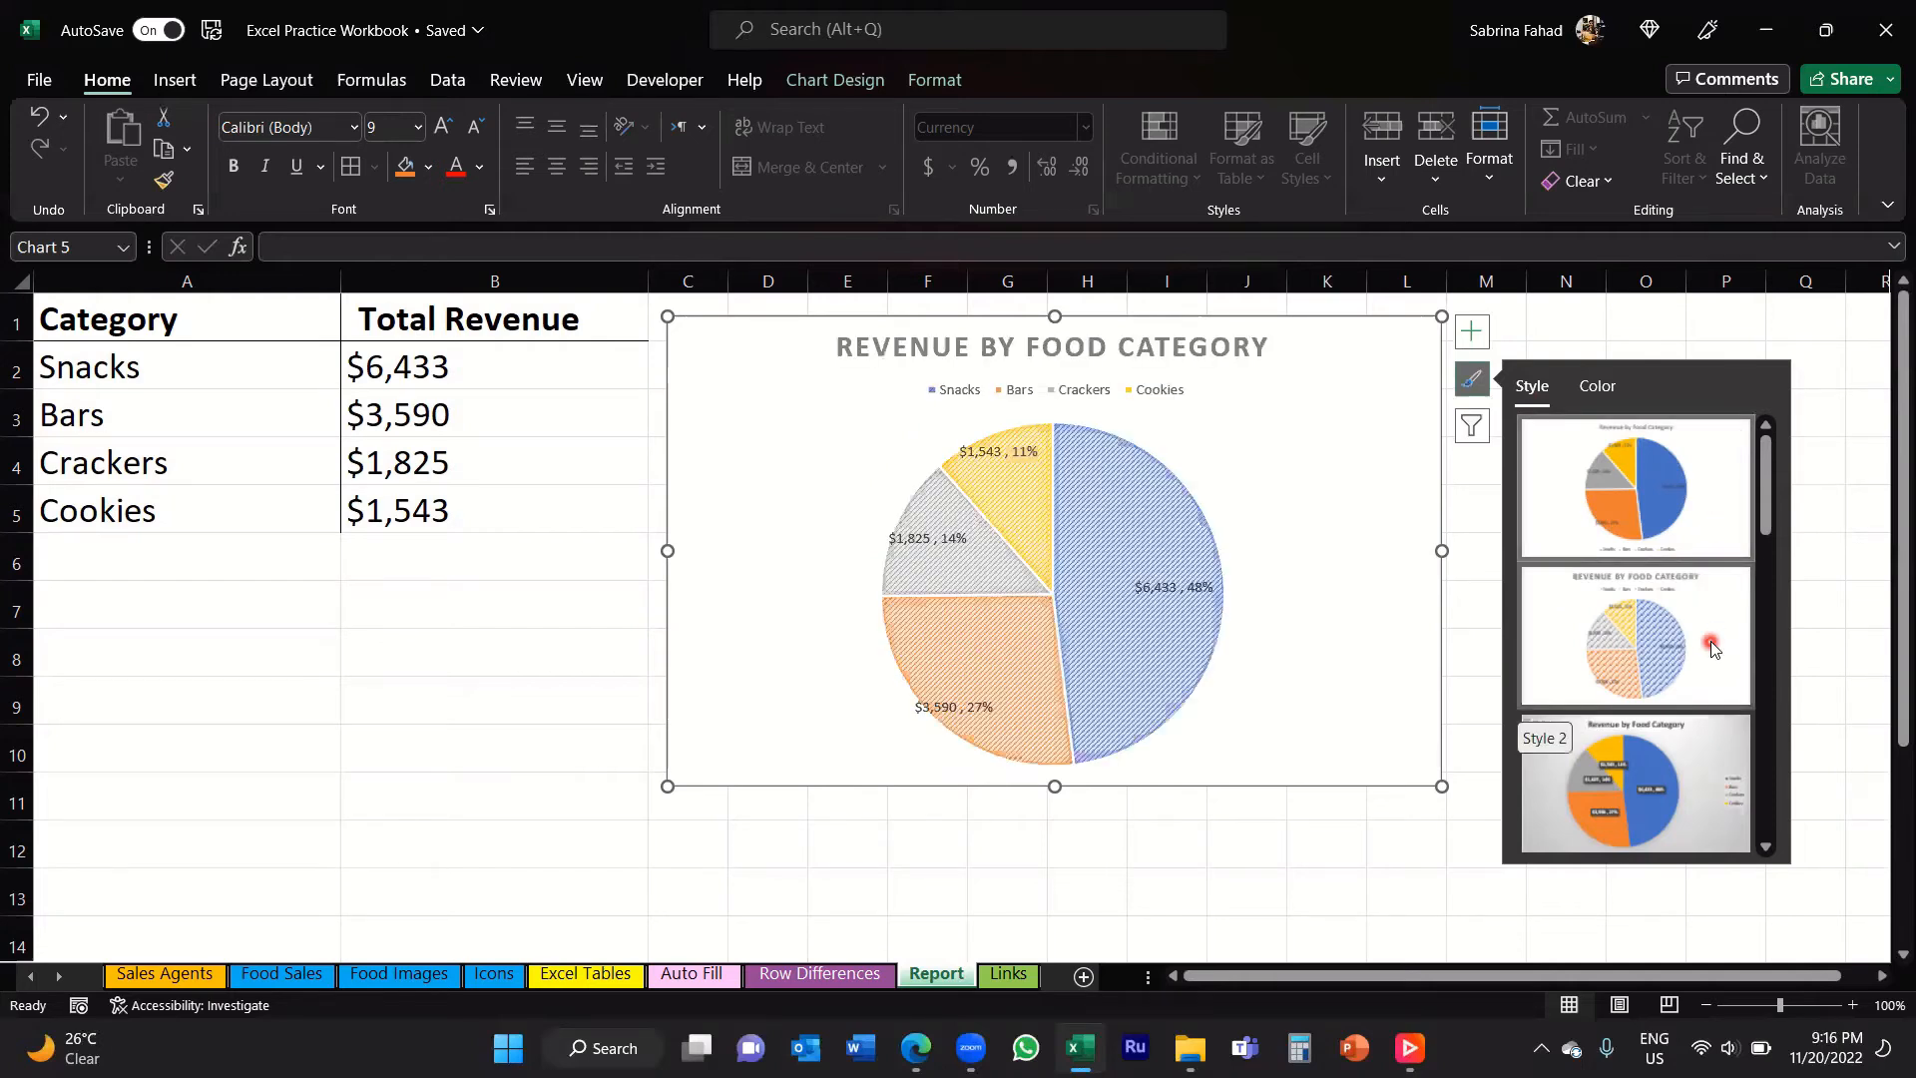
scroll(1713, 647, down, 3)
scroll(1712, 638, down, 3)
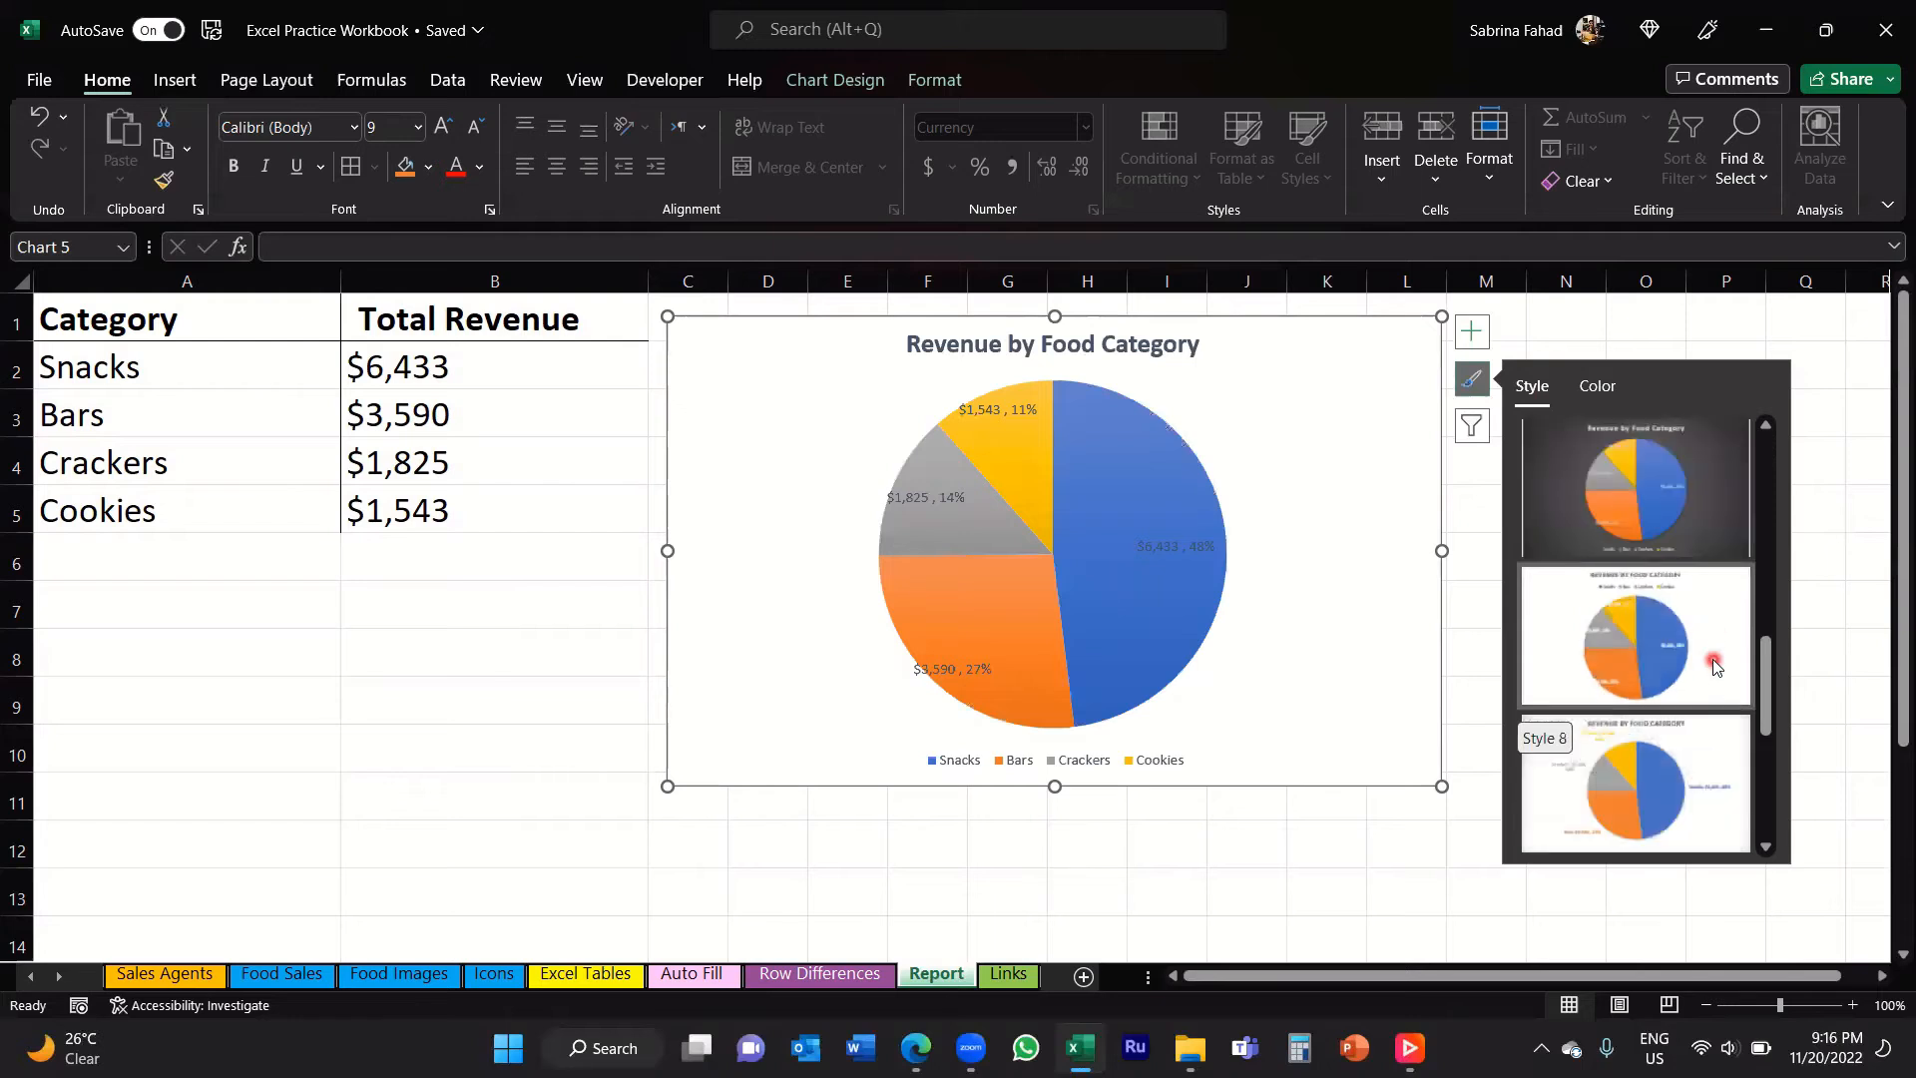
click(1695, 793)
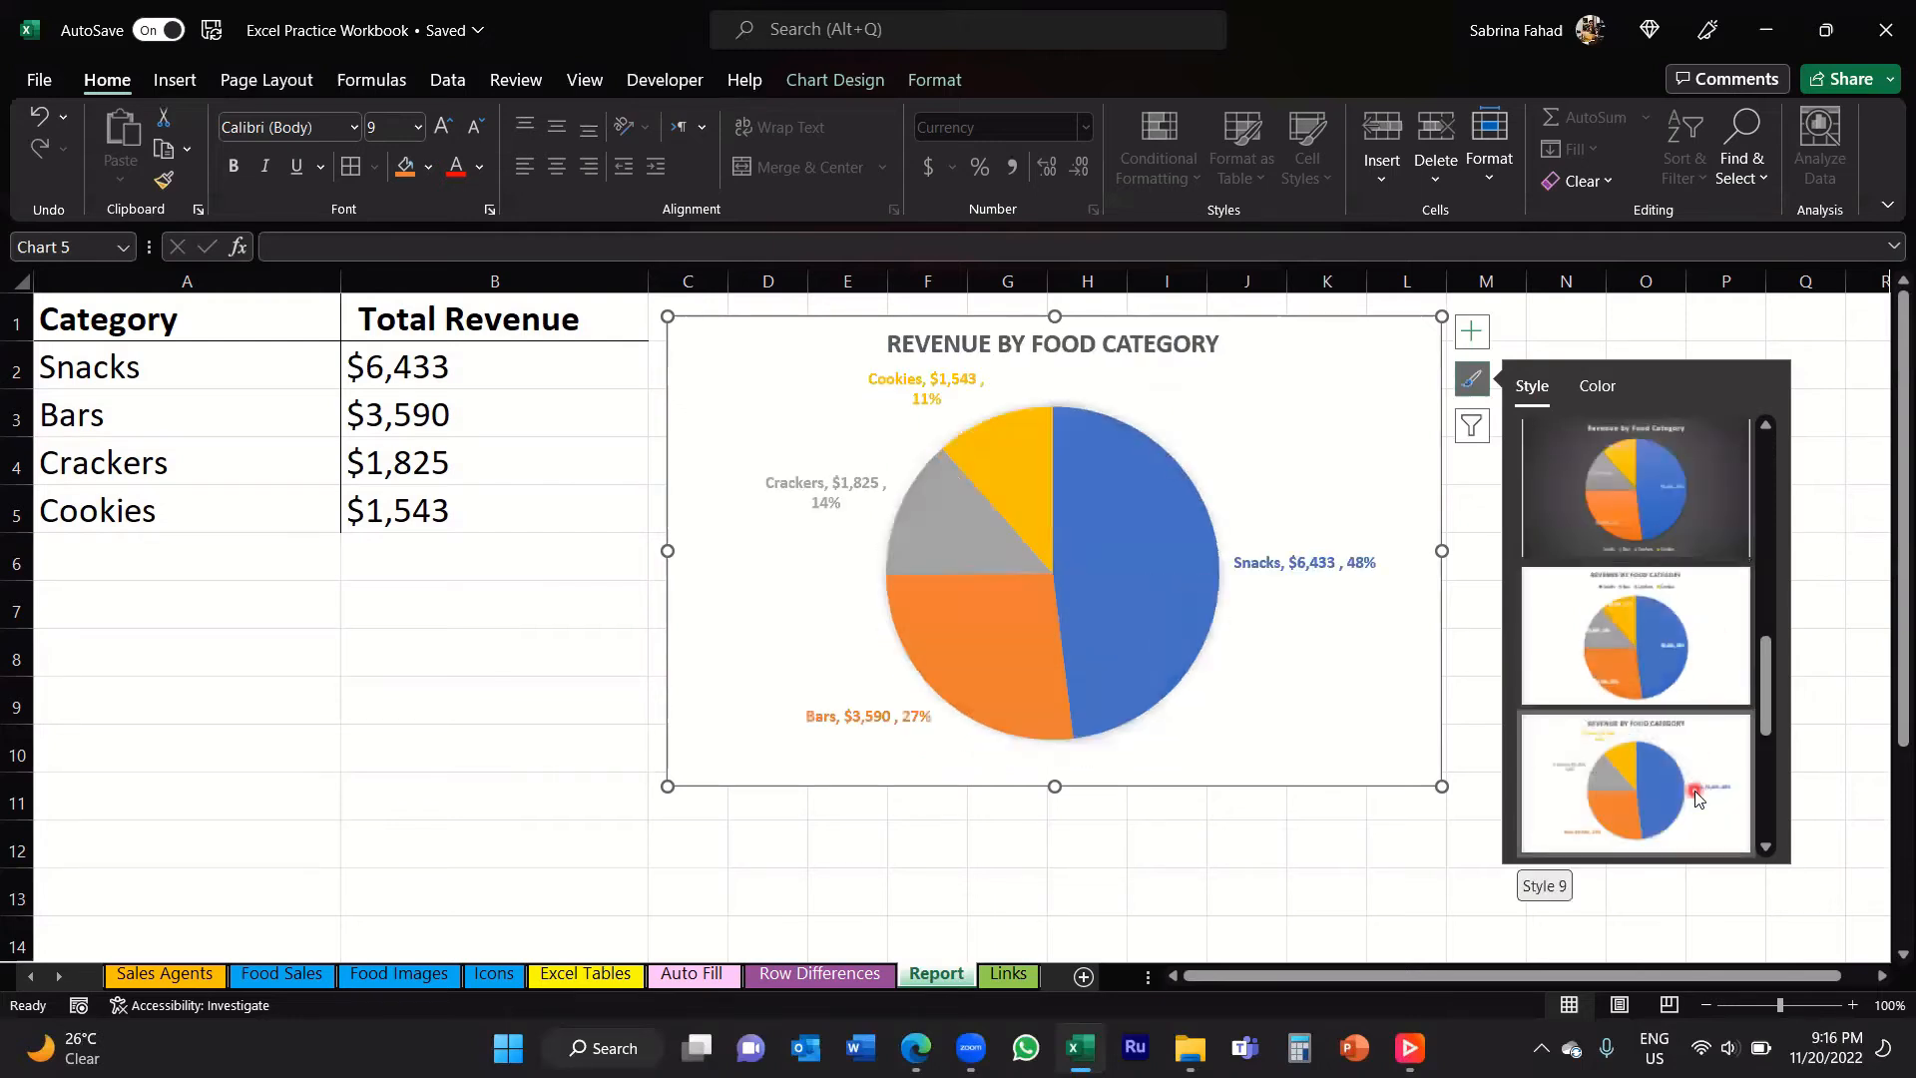
scroll(1696, 793, down, 3)
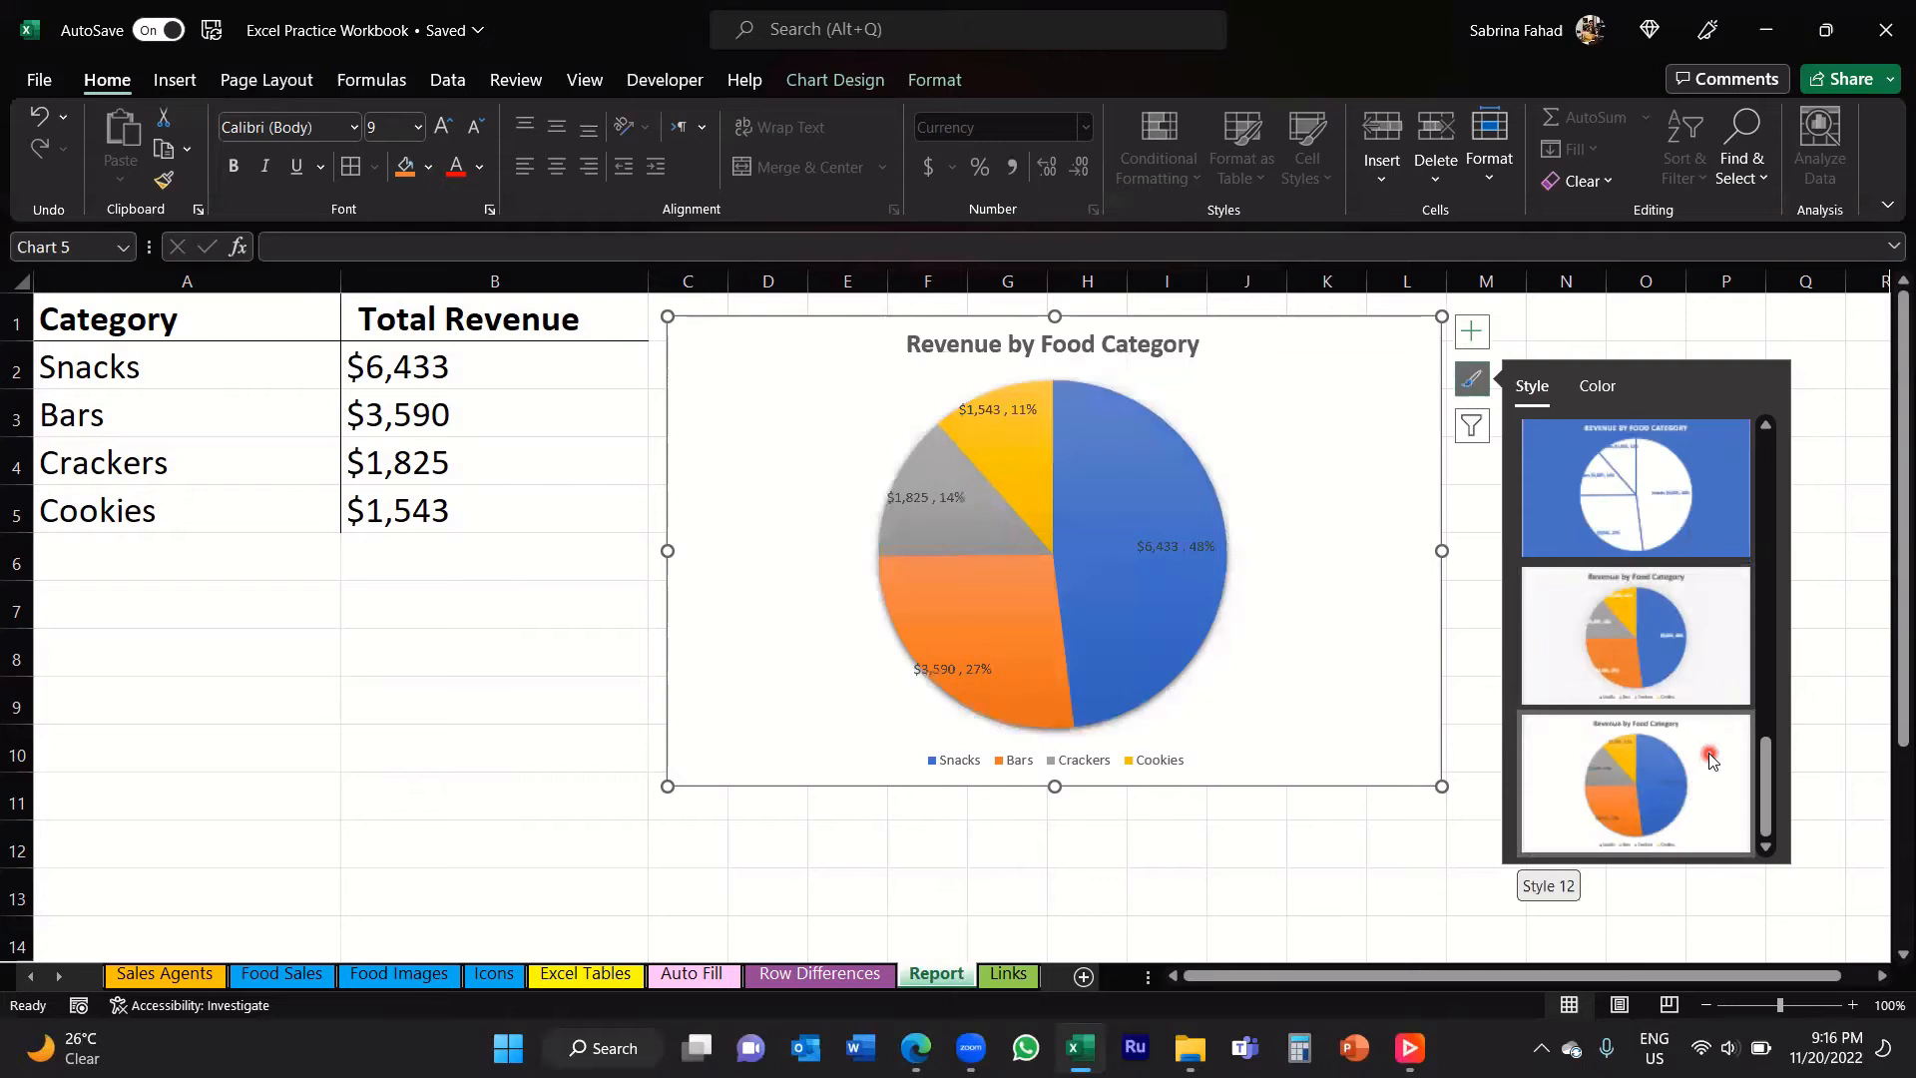
scroll(1710, 758, up, 5)
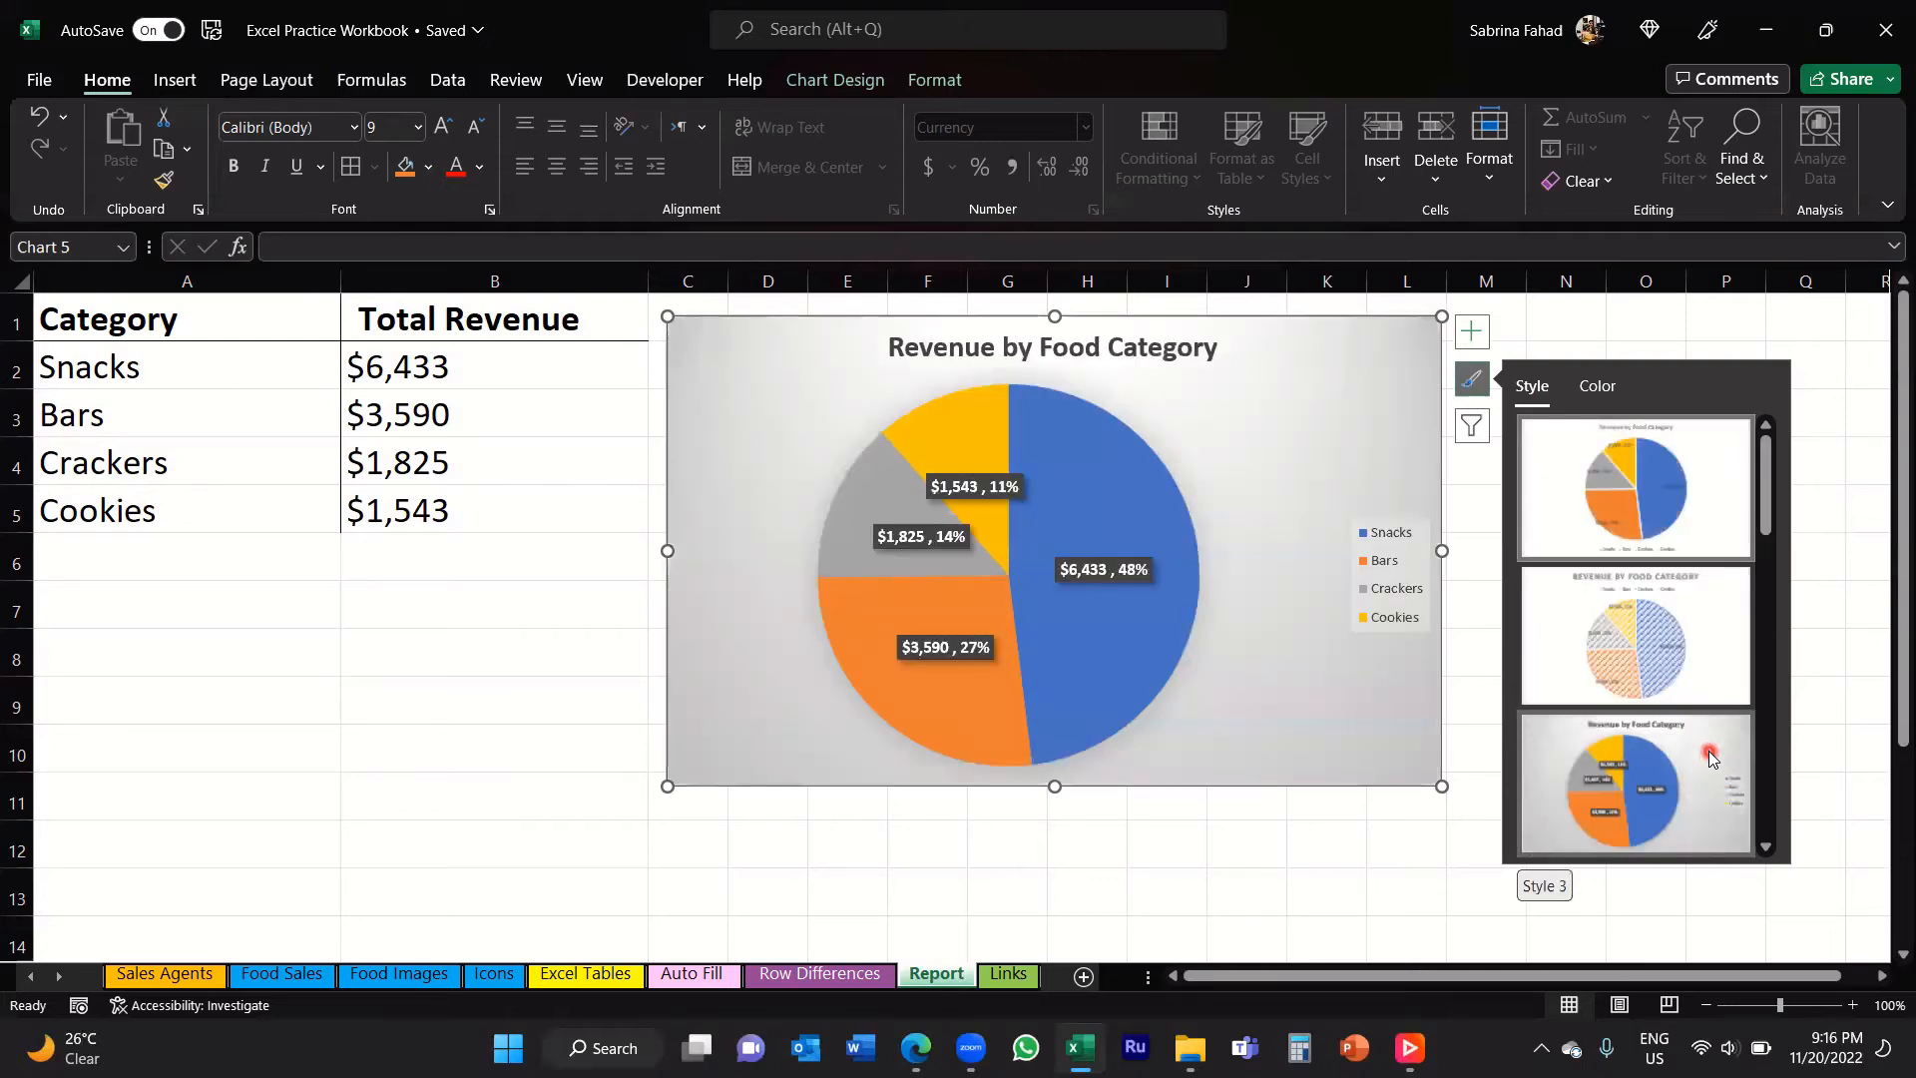
Step: Apply the Colorful Palette 3 color scheme to the pie chart
click(1595, 388)
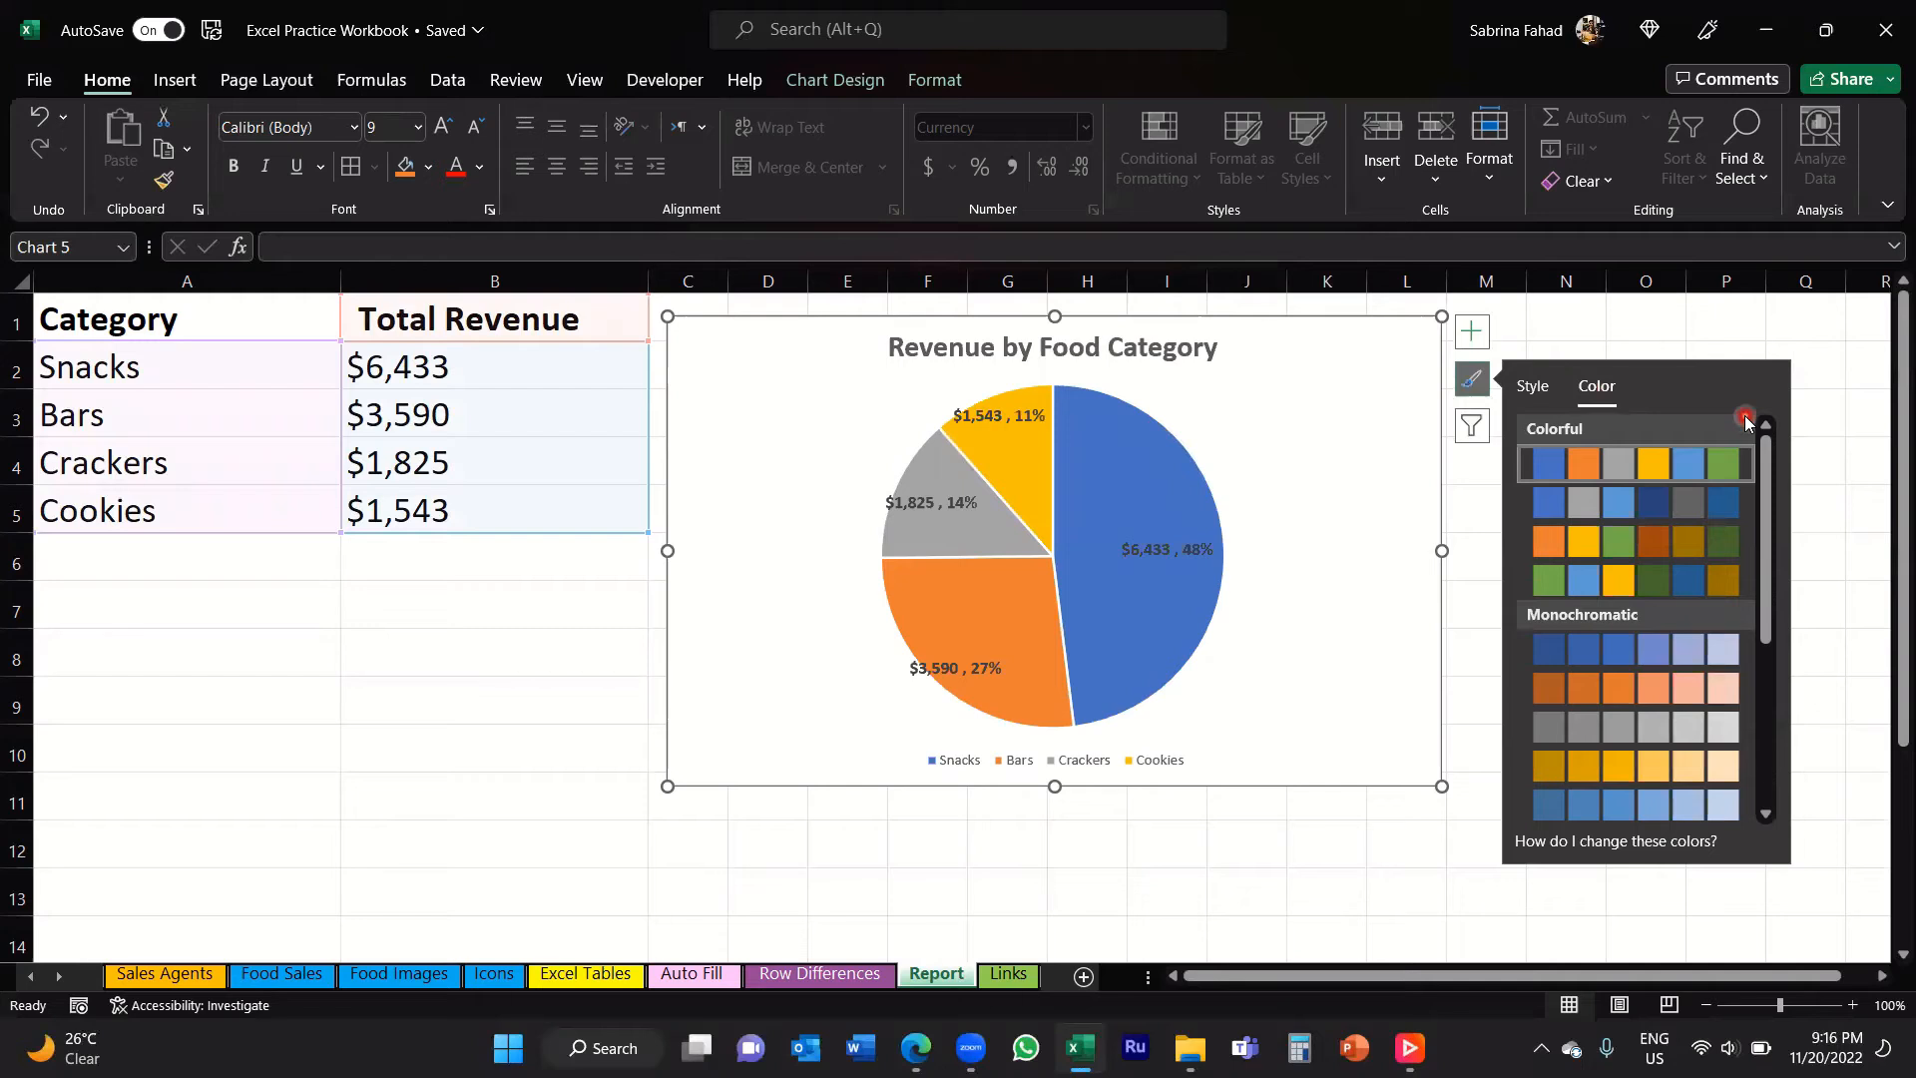
click(1715, 545)
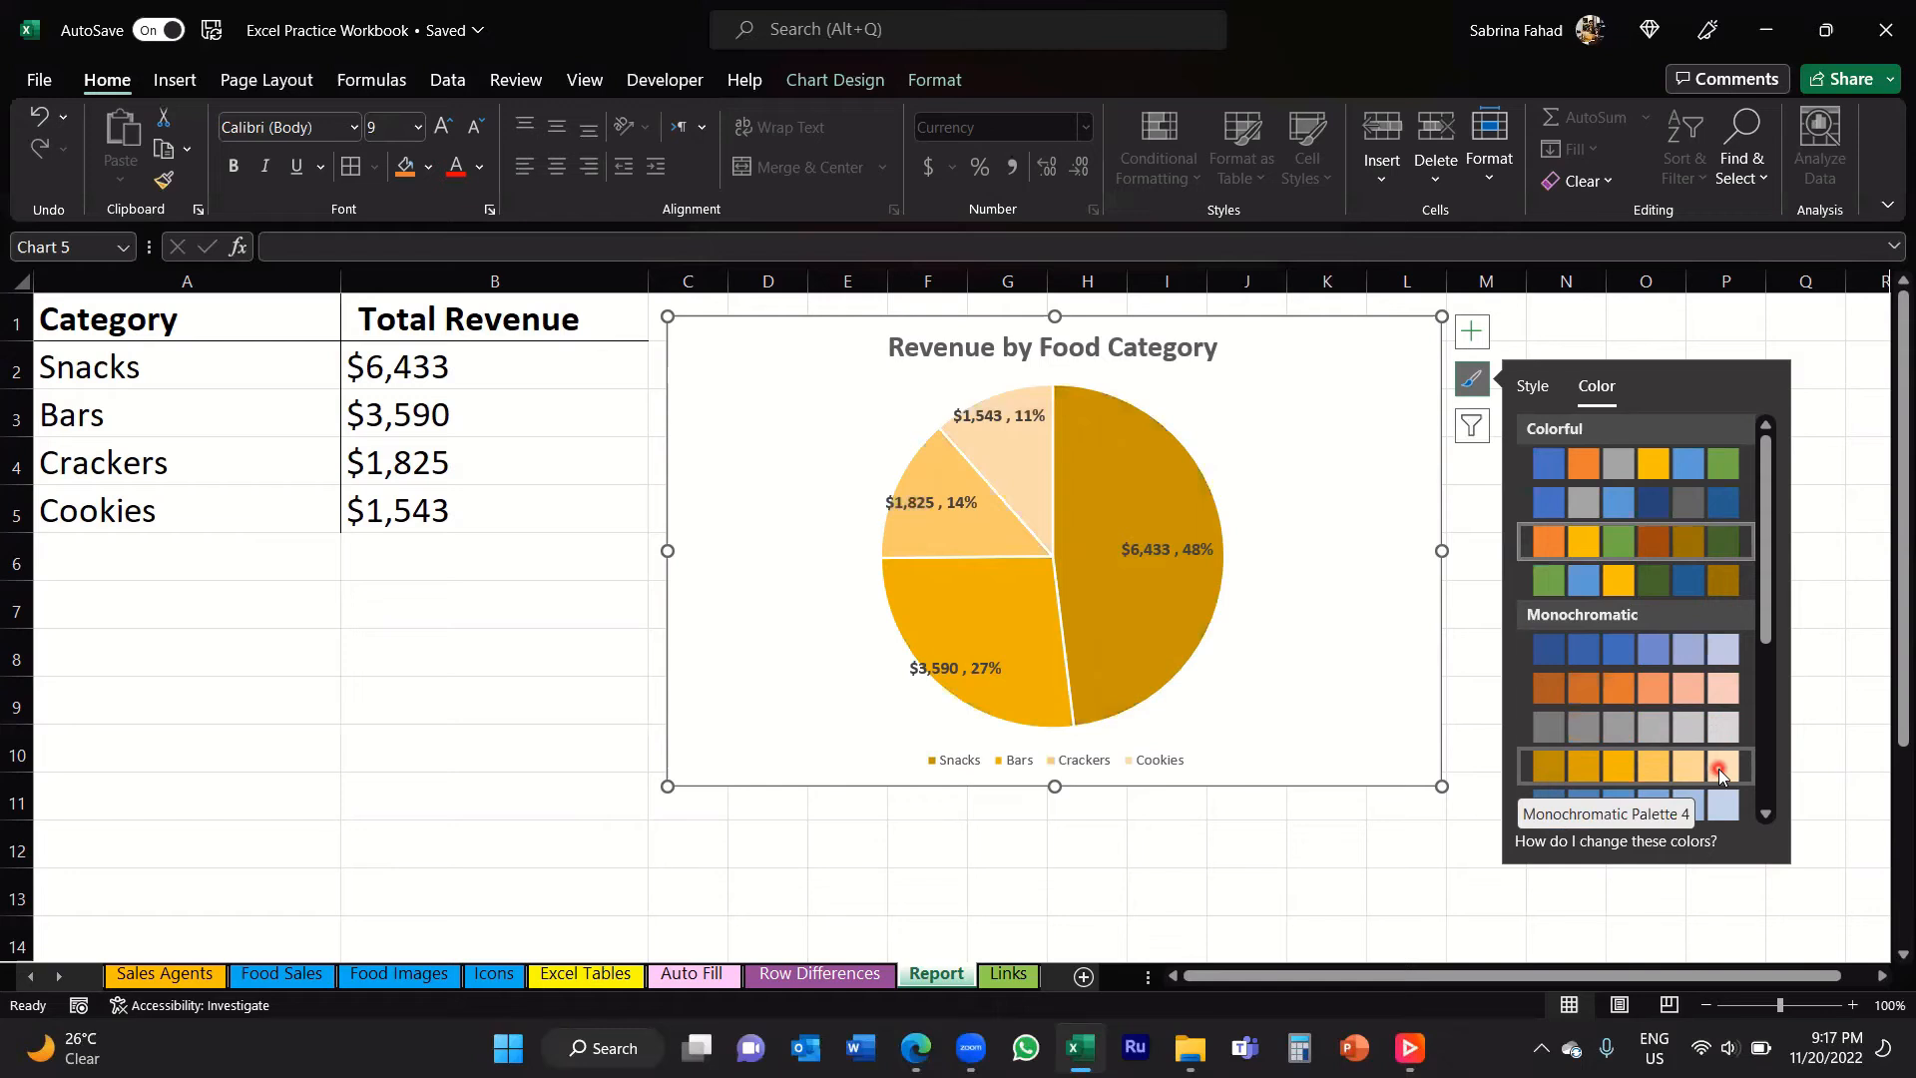
Step: Filter the Cookies category out of the pie chart, apply the filter and close the filter options
click(1473, 427)
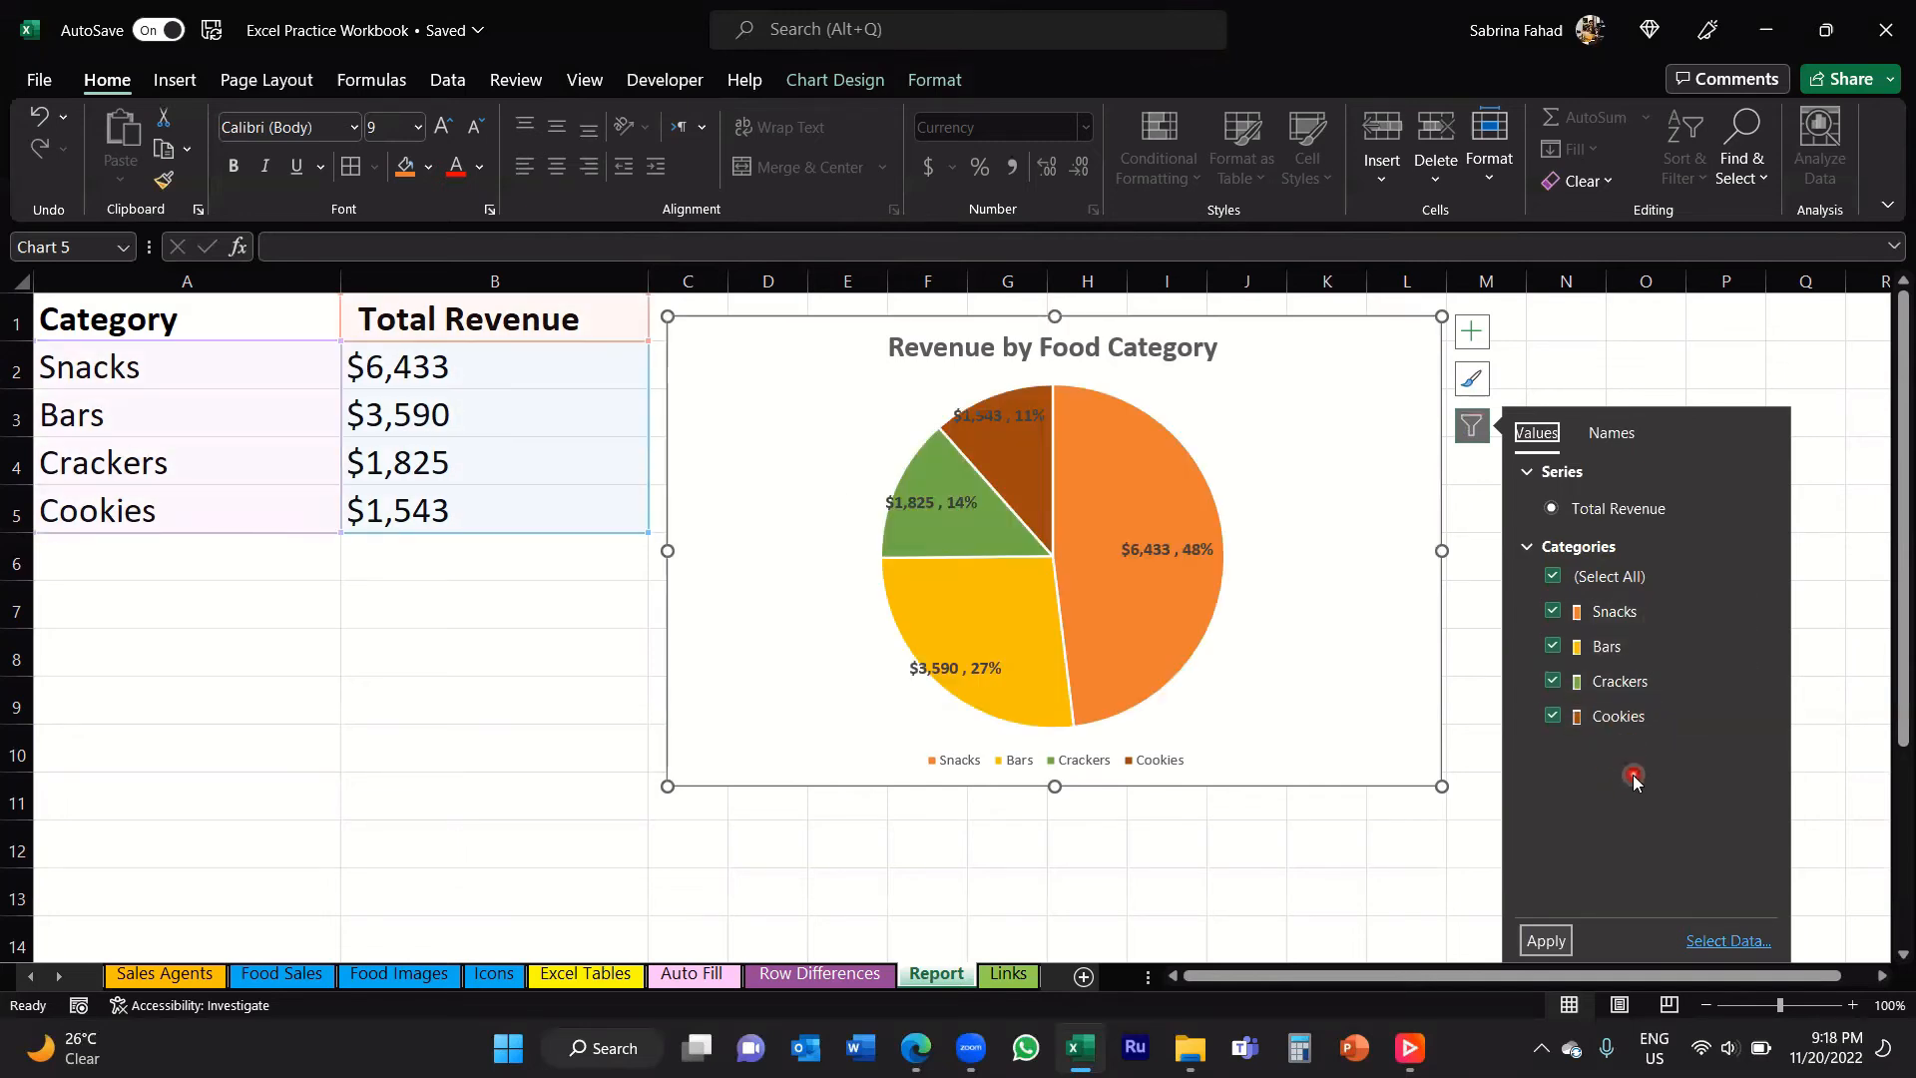
click(1553, 716)
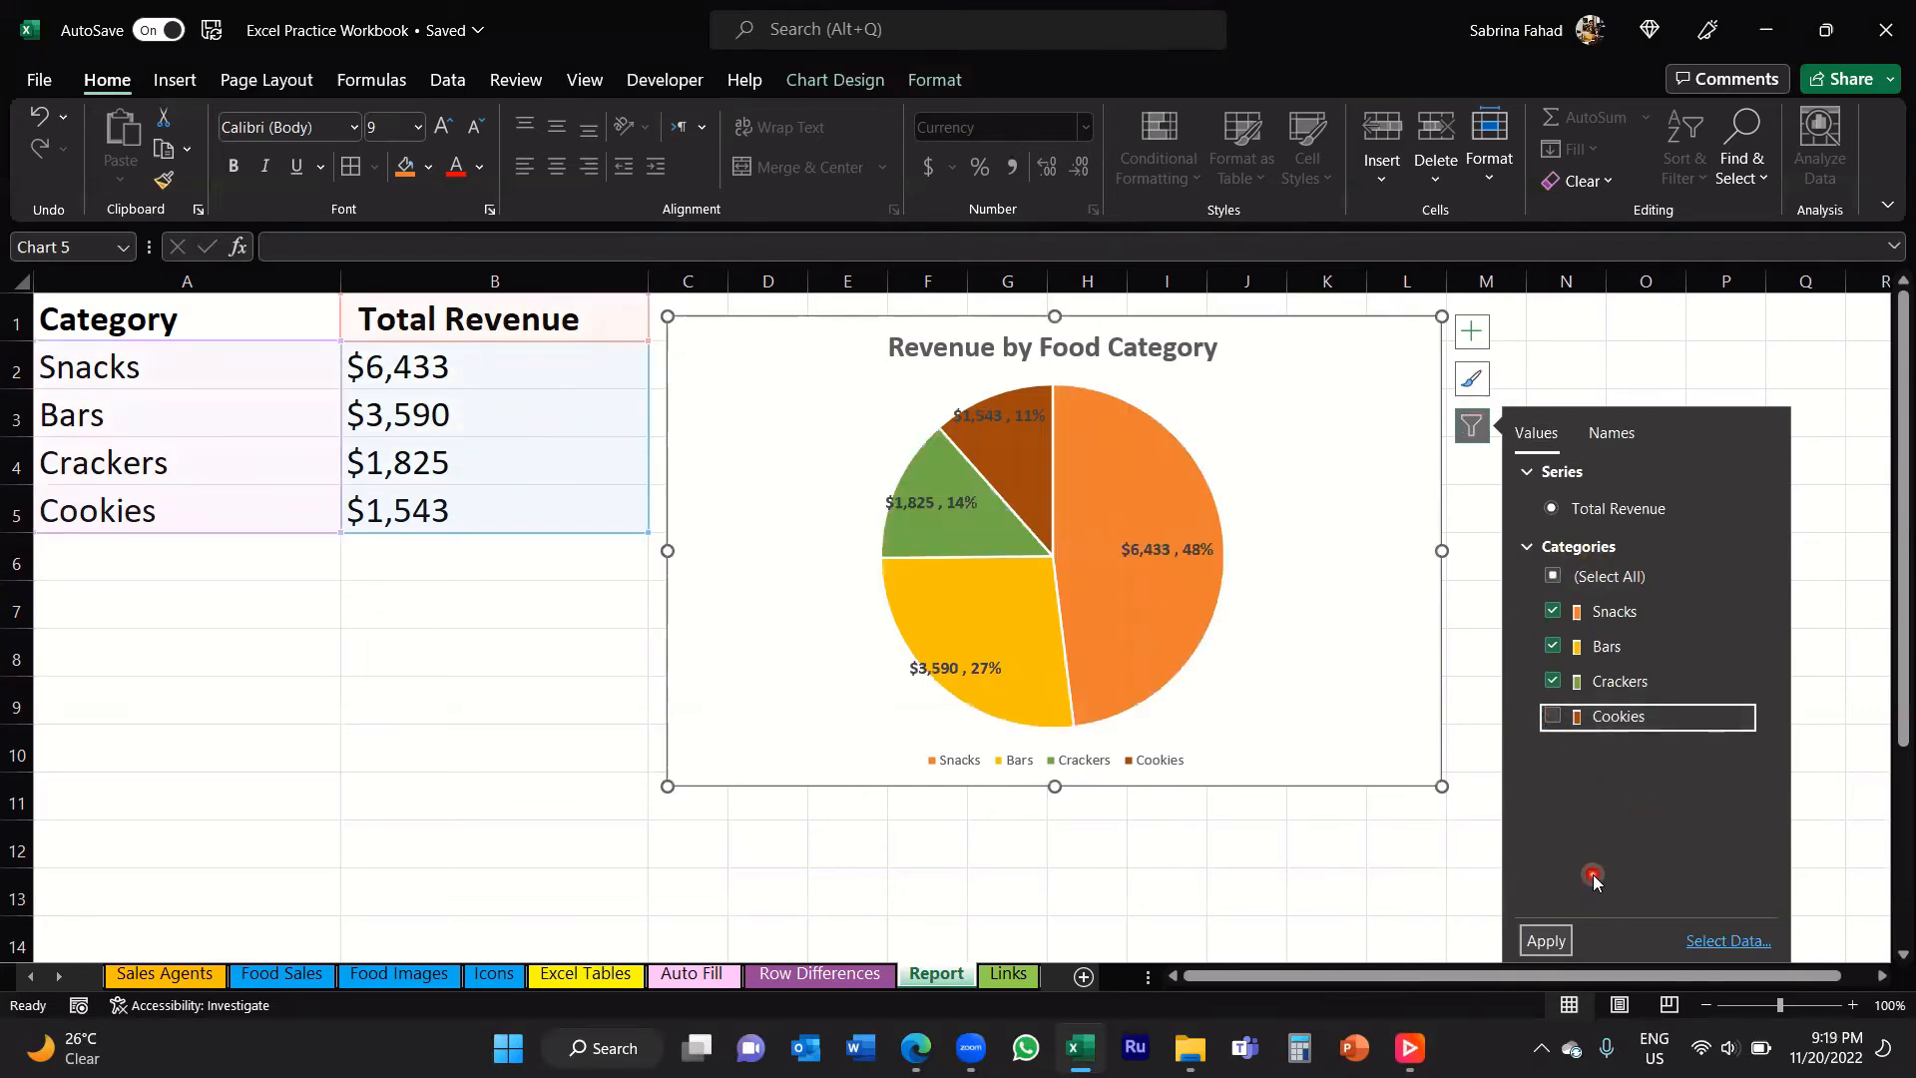
click(1552, 943)
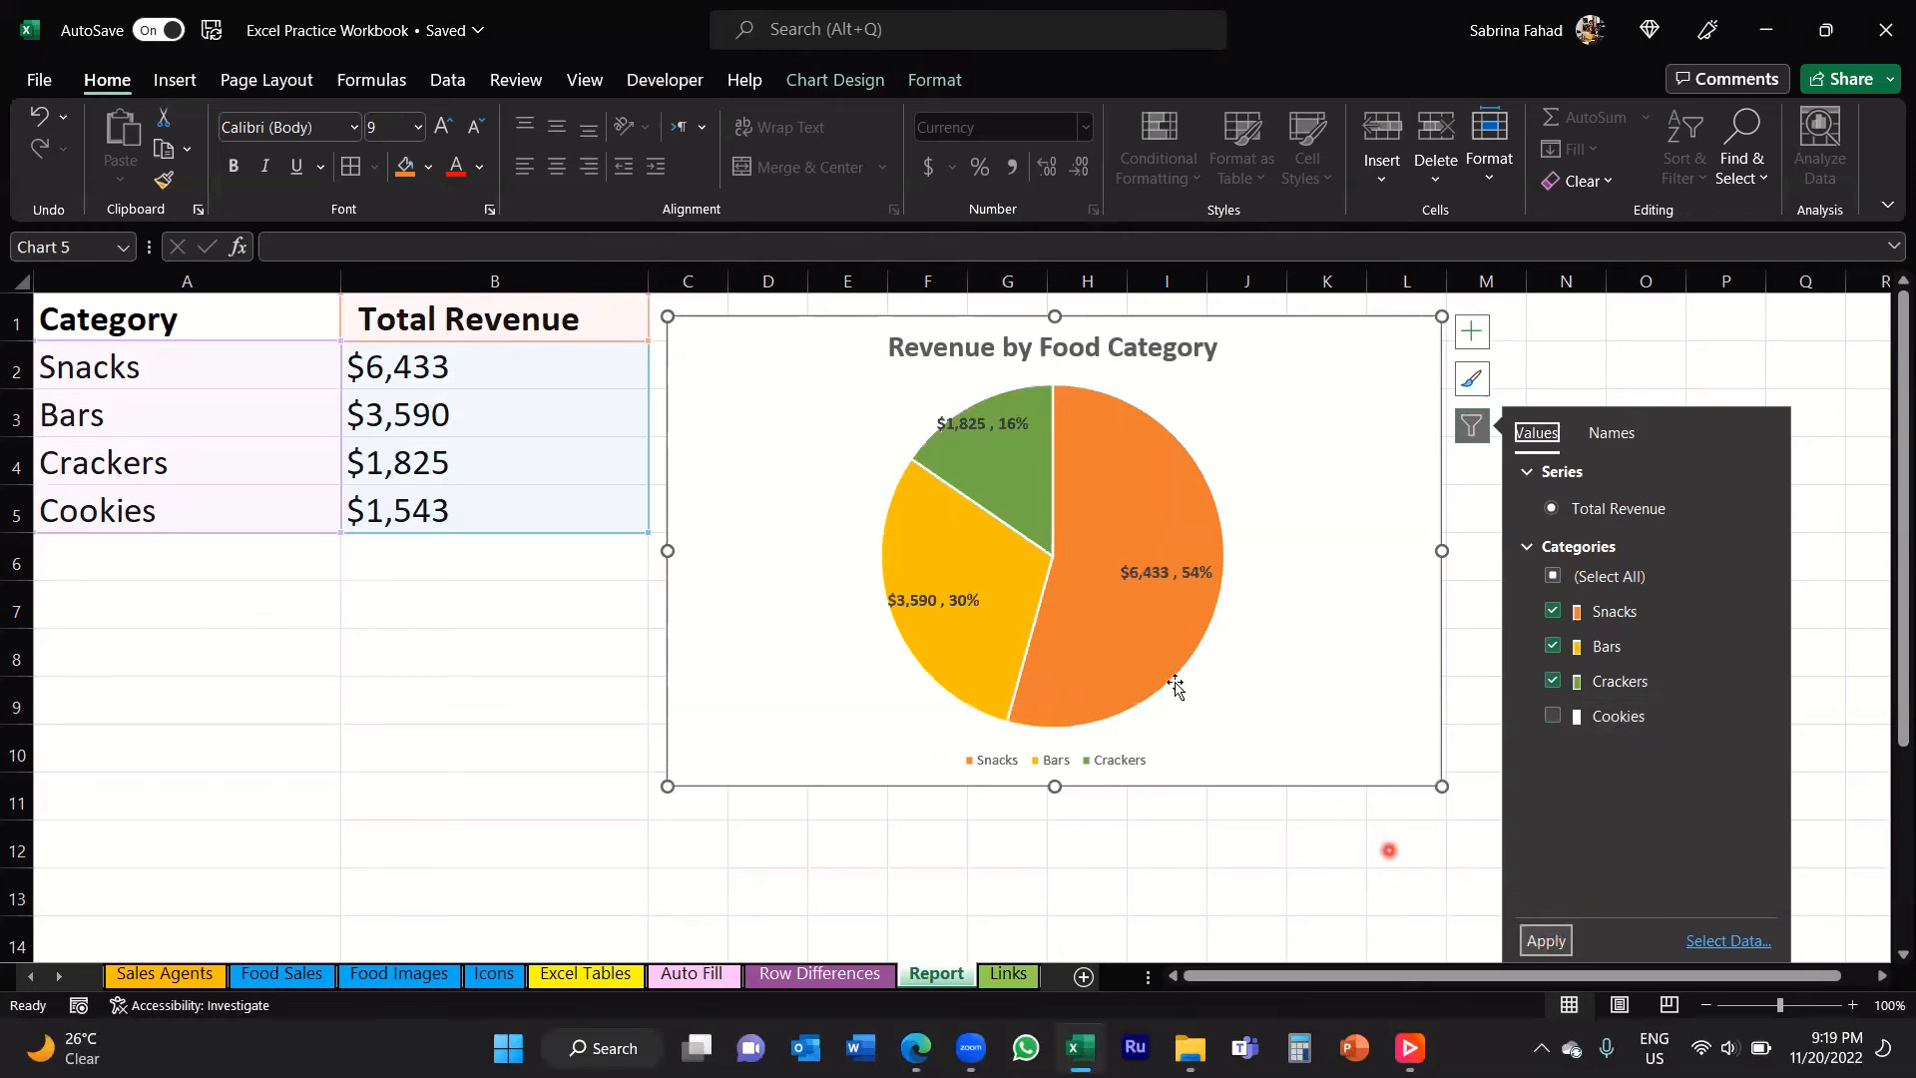
mouse_move(1008, 459)
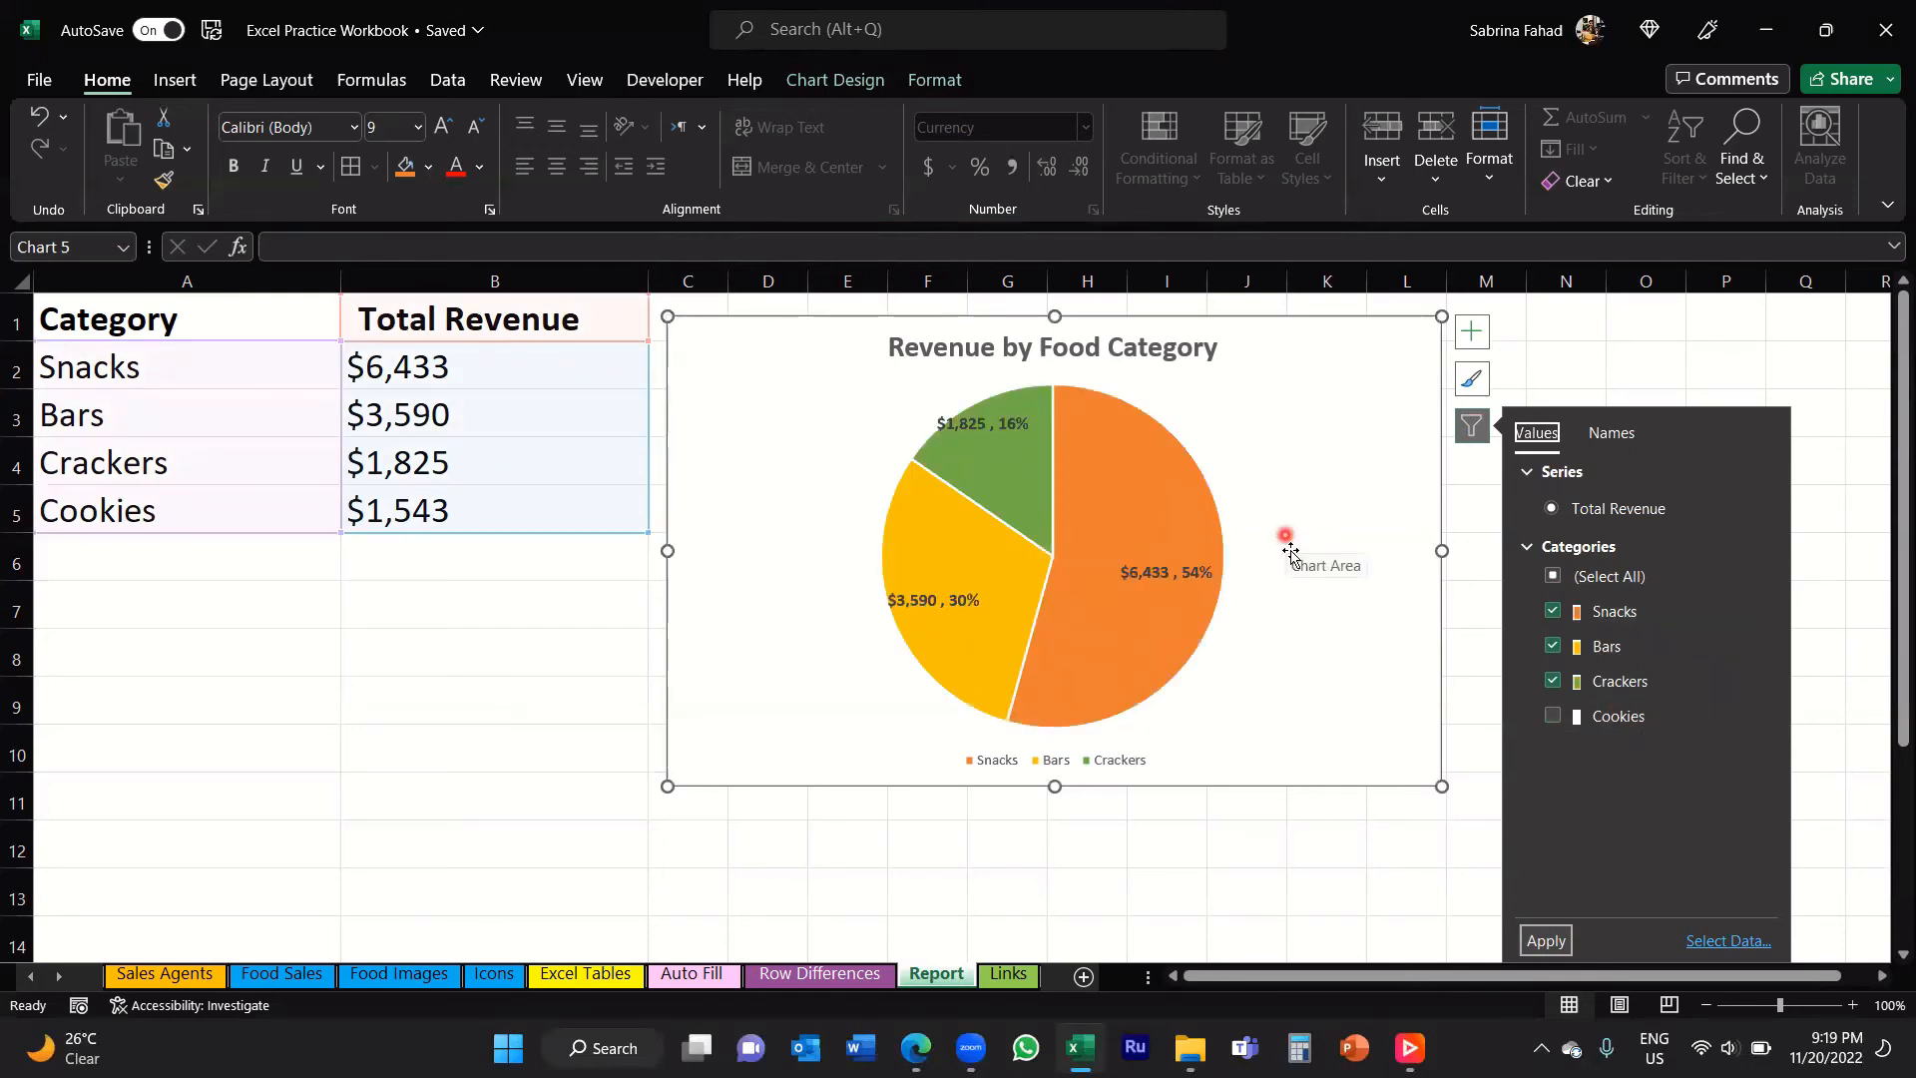
click(1478, 644)
click(1327, 544)
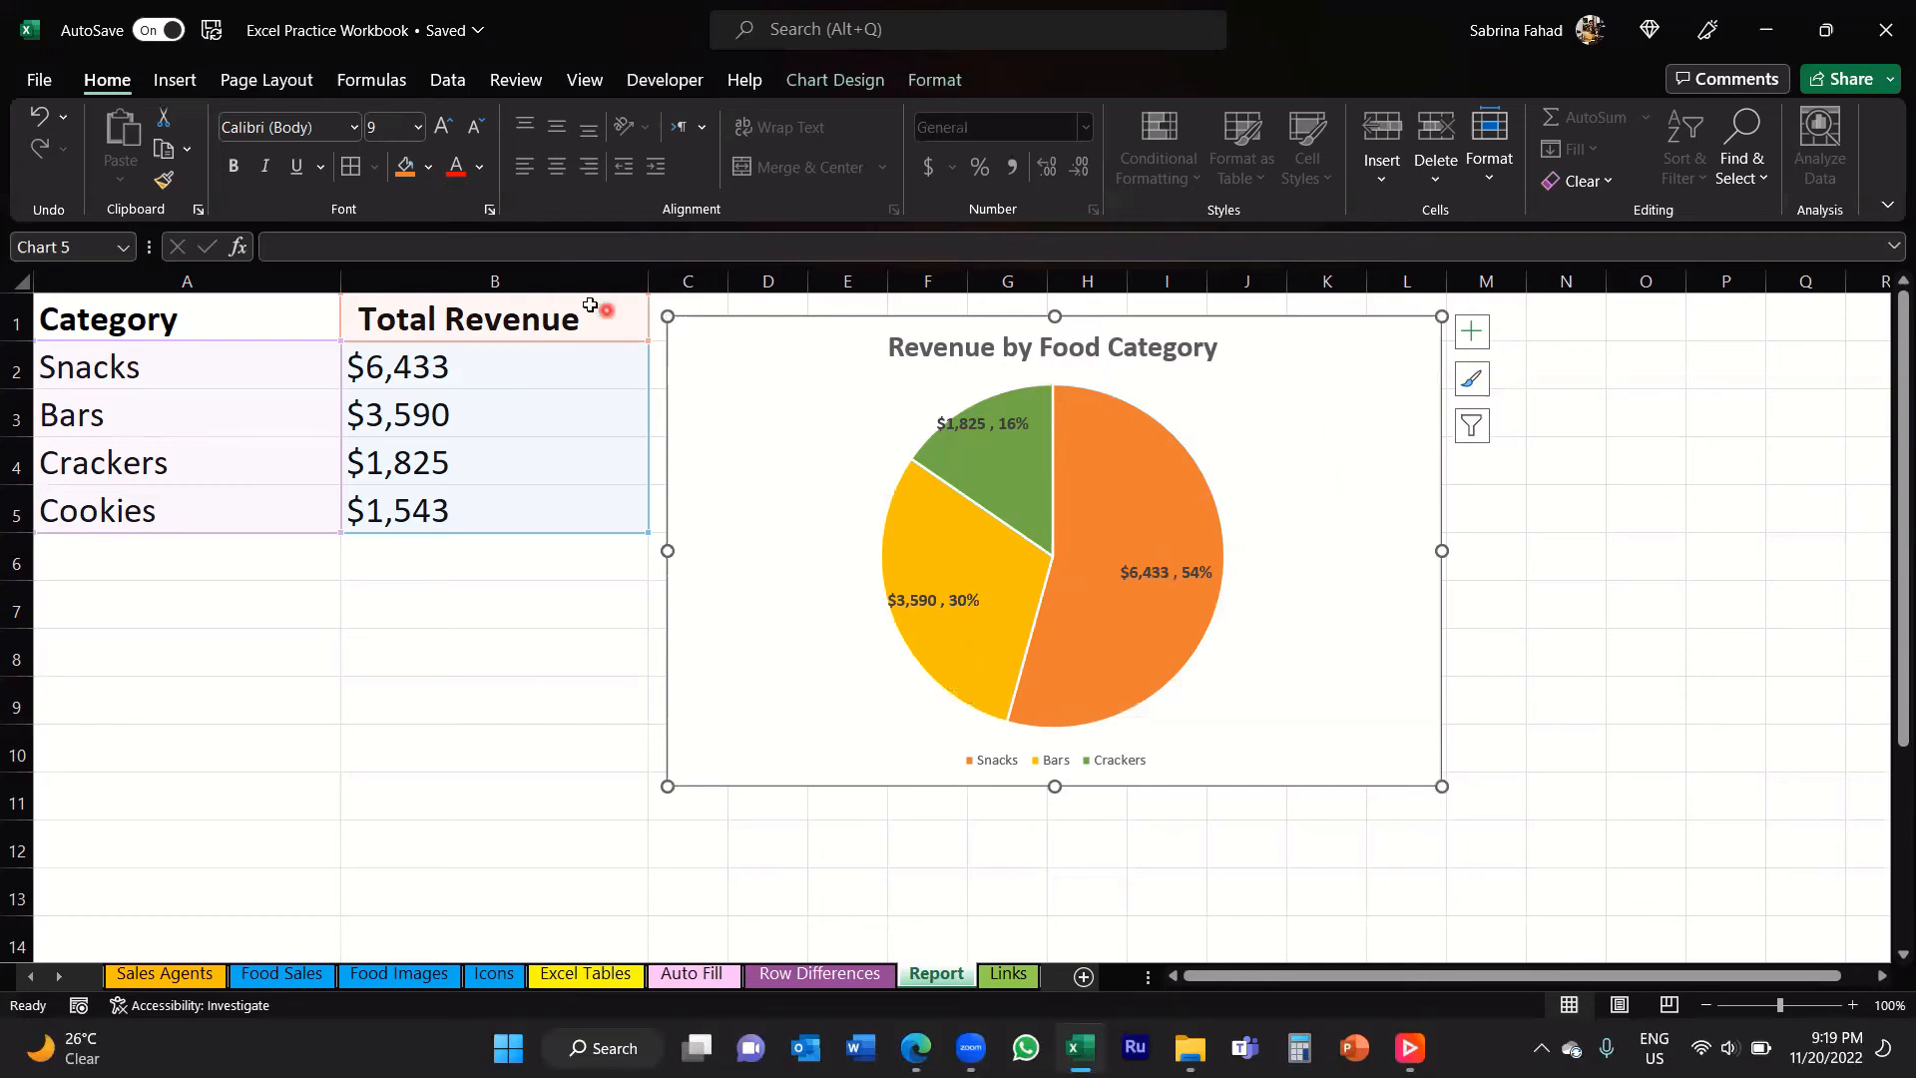
Step: Sort the category table in ascending order by the Total Revenue column
click(596, 319)
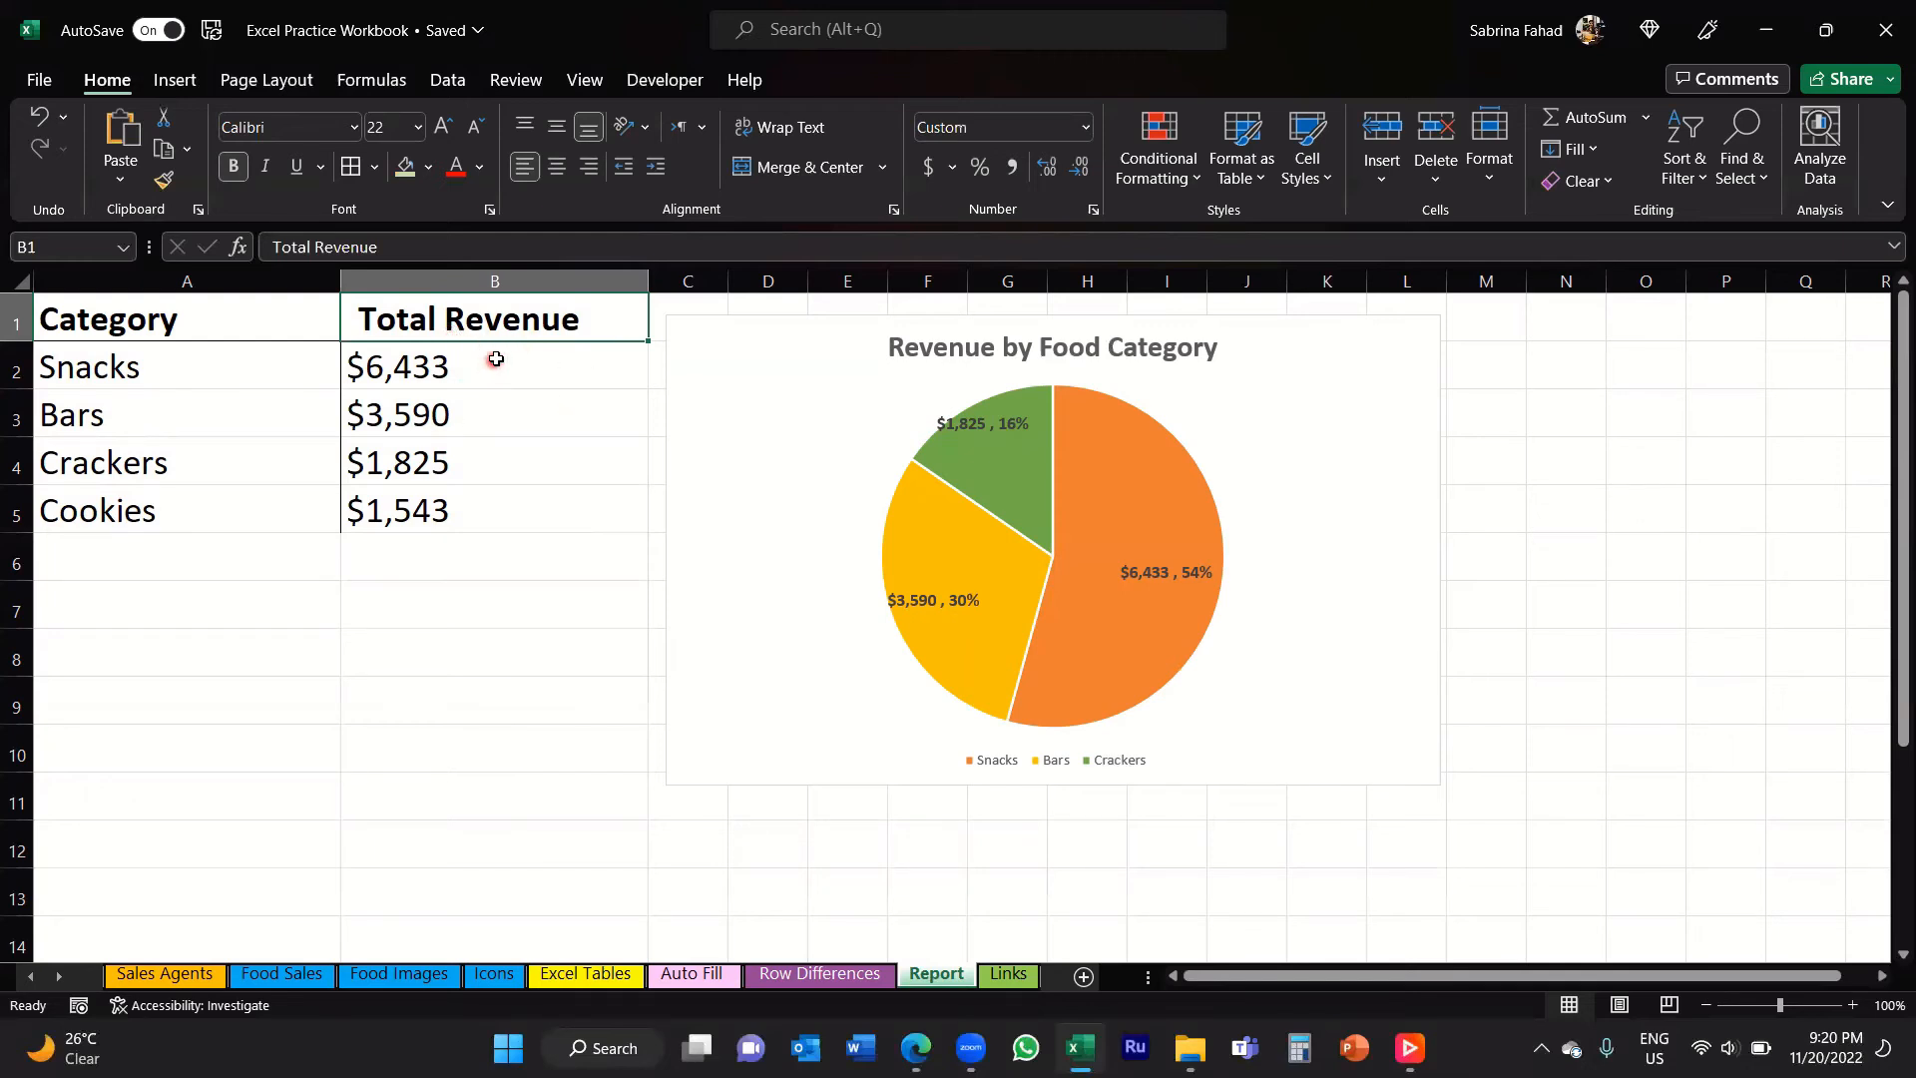
key(ctrl+s)
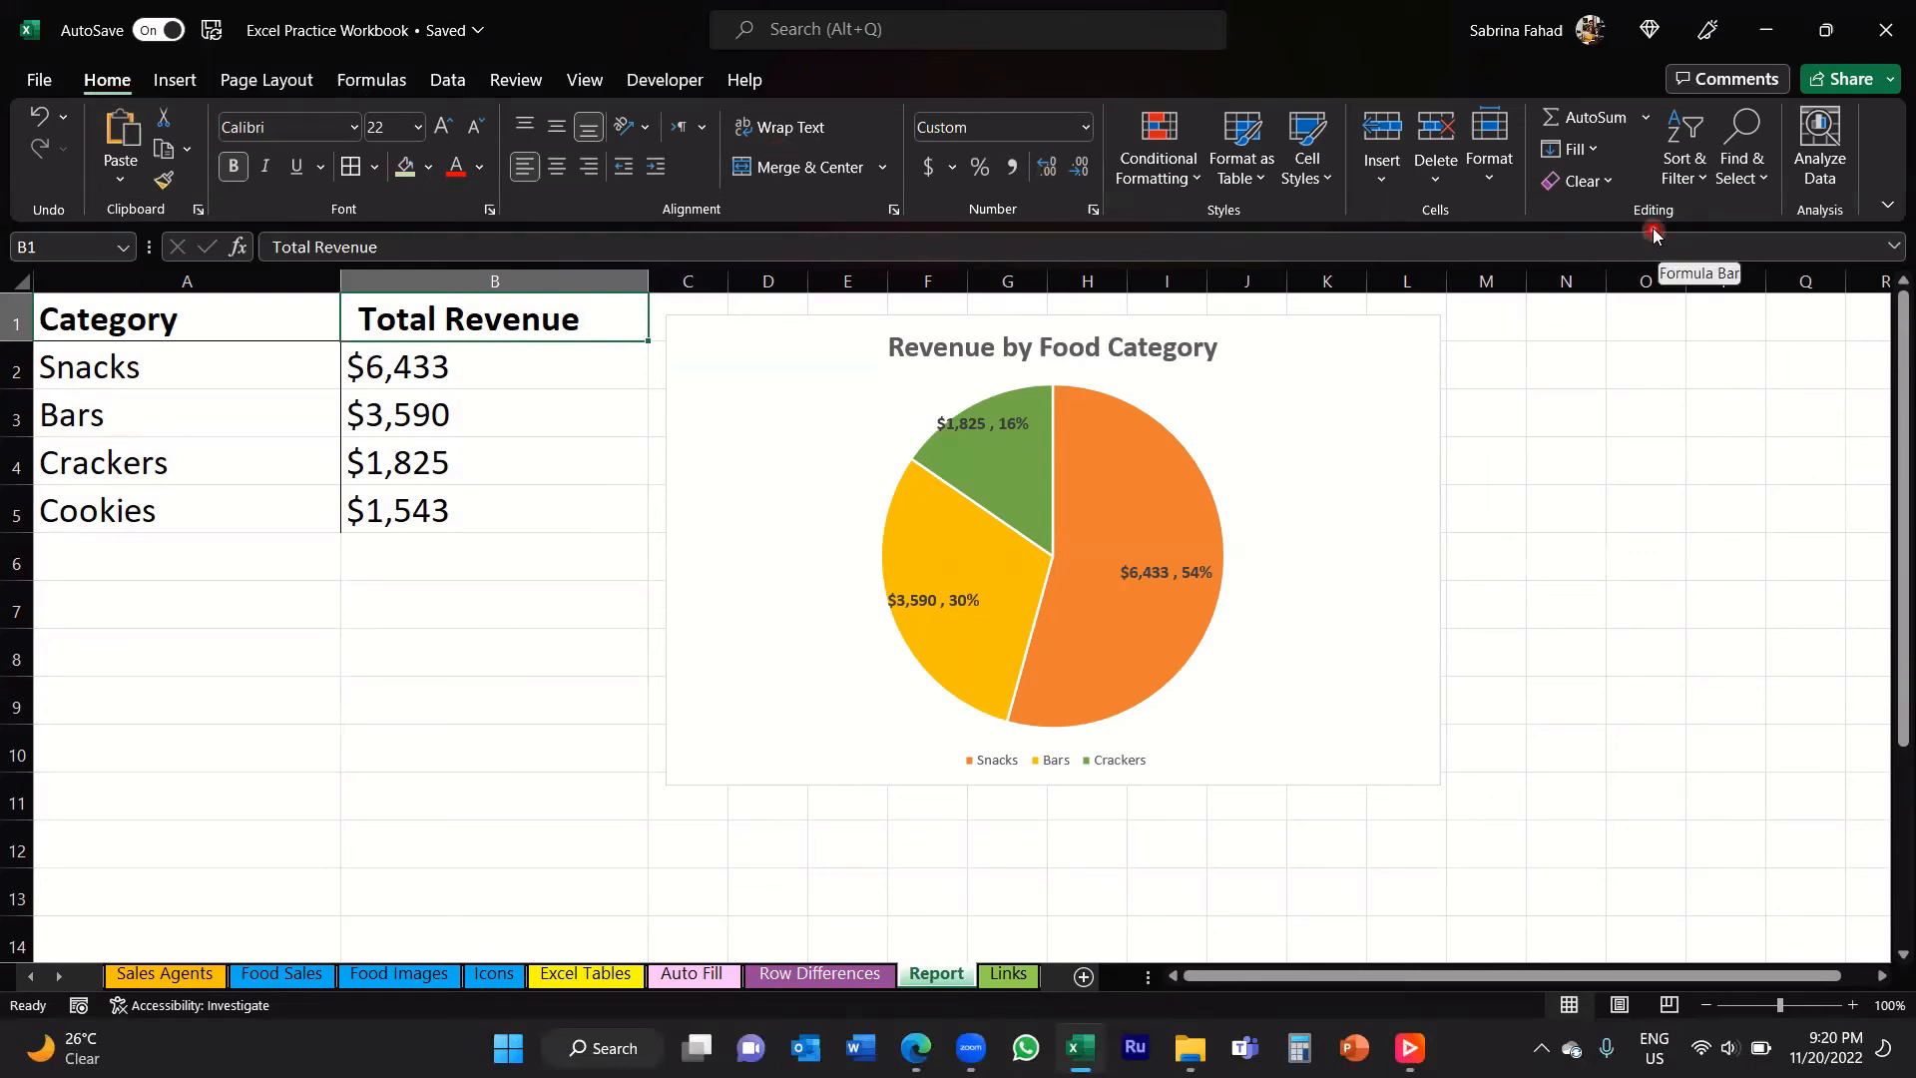
click(1689, 124)
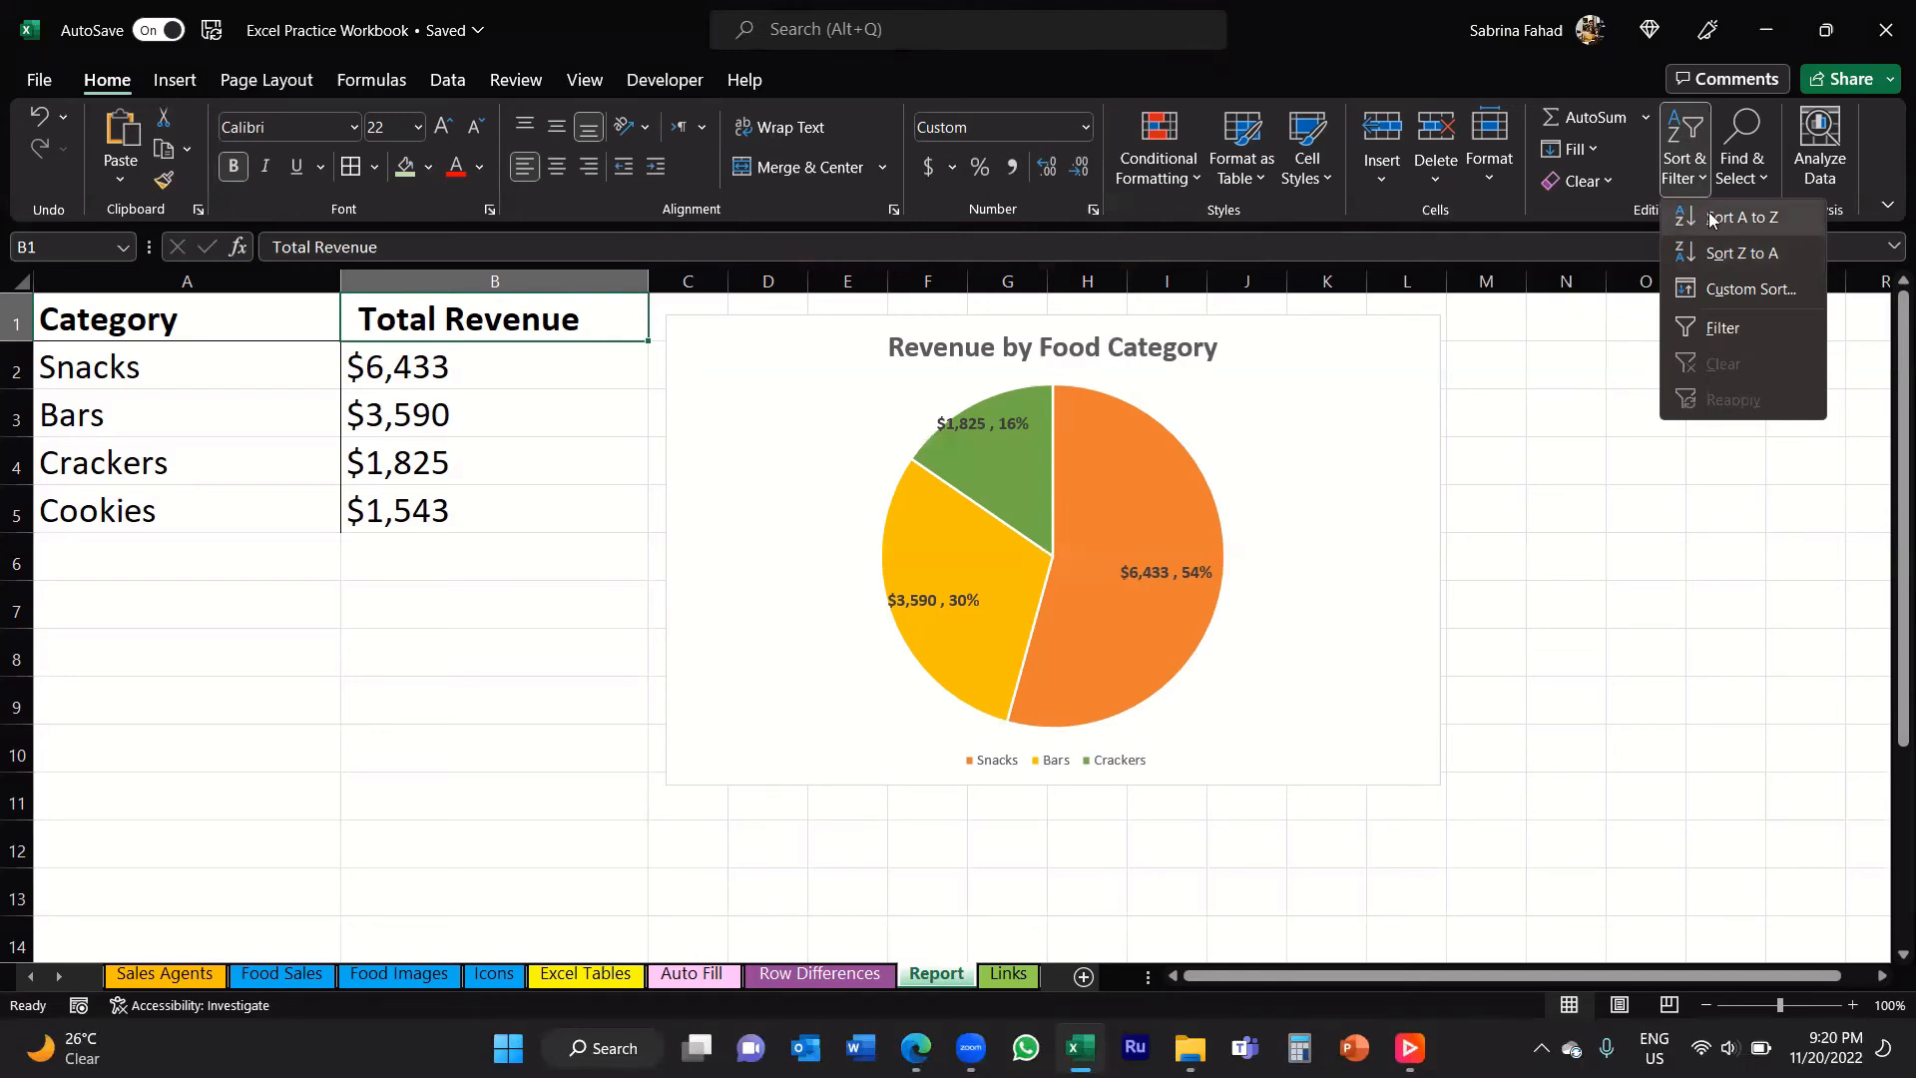
click(1713, 219)
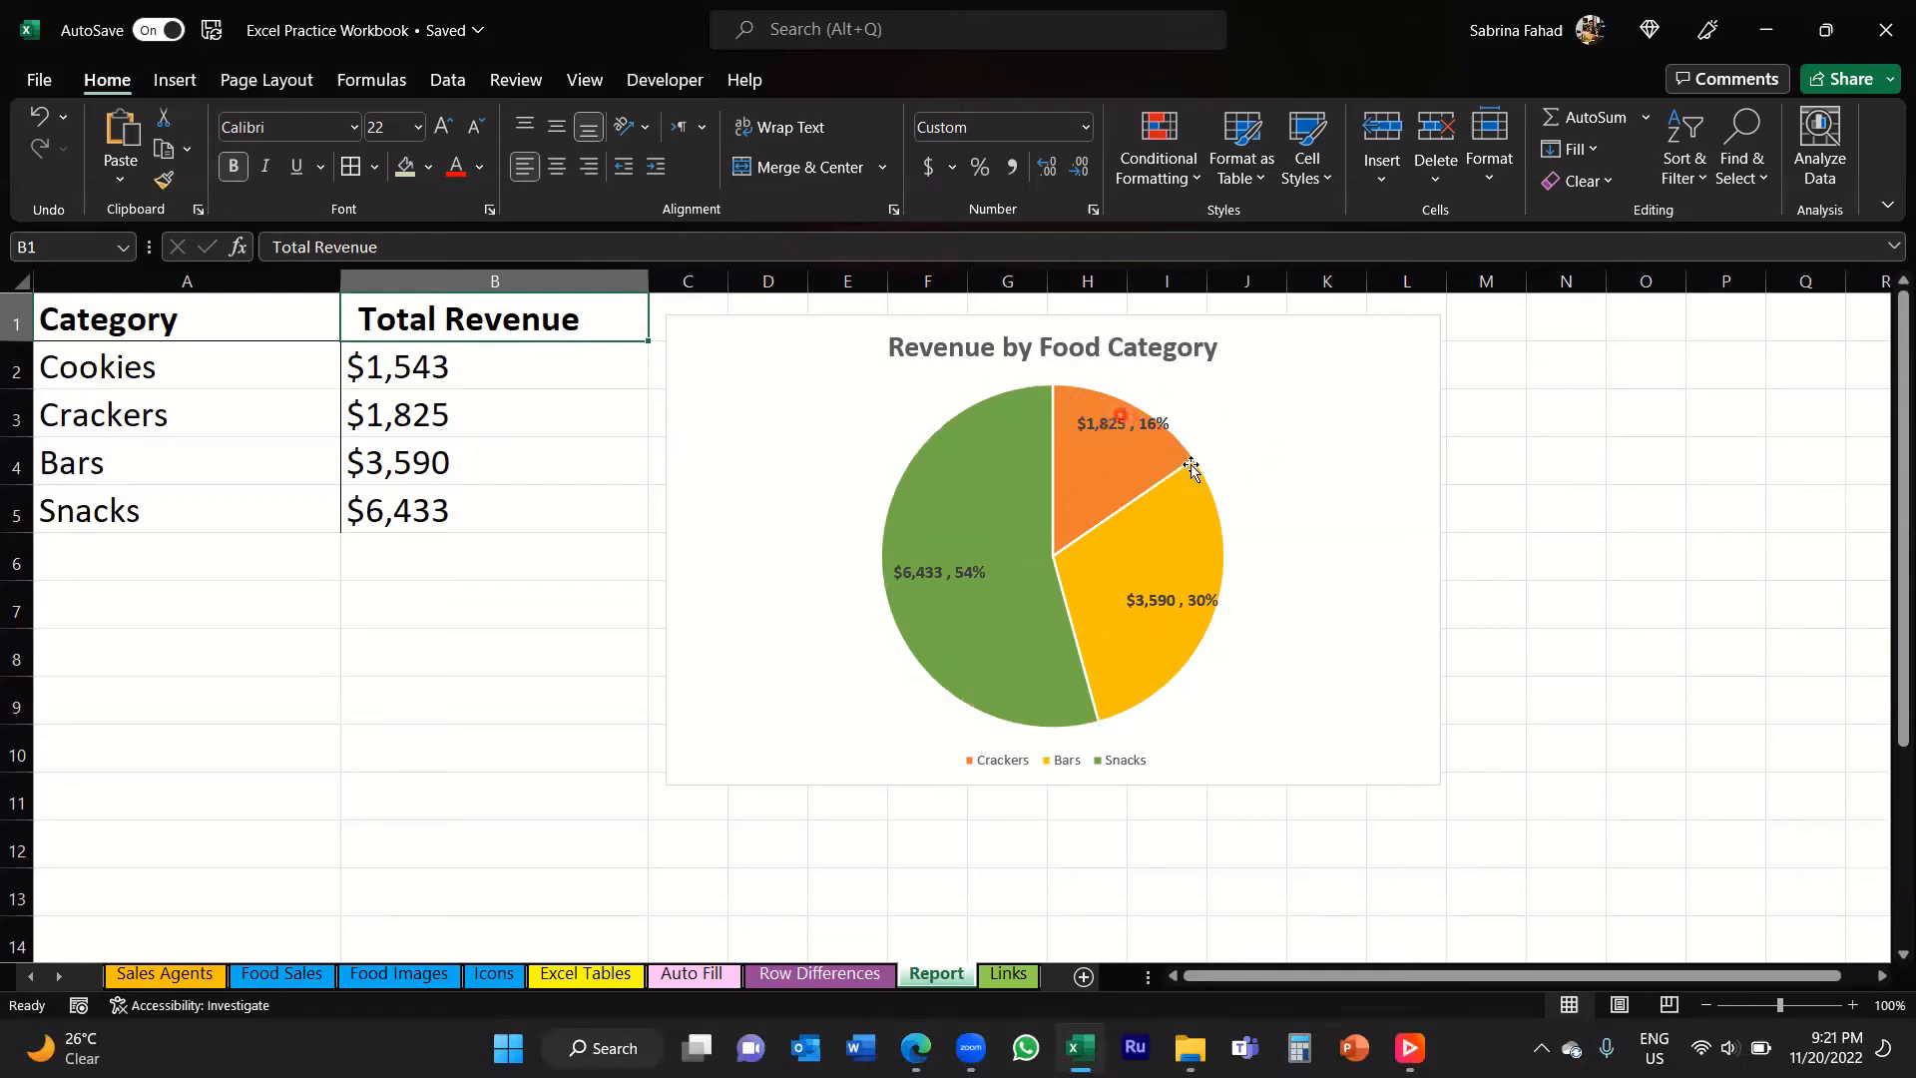
mouse_move(1164, 659)
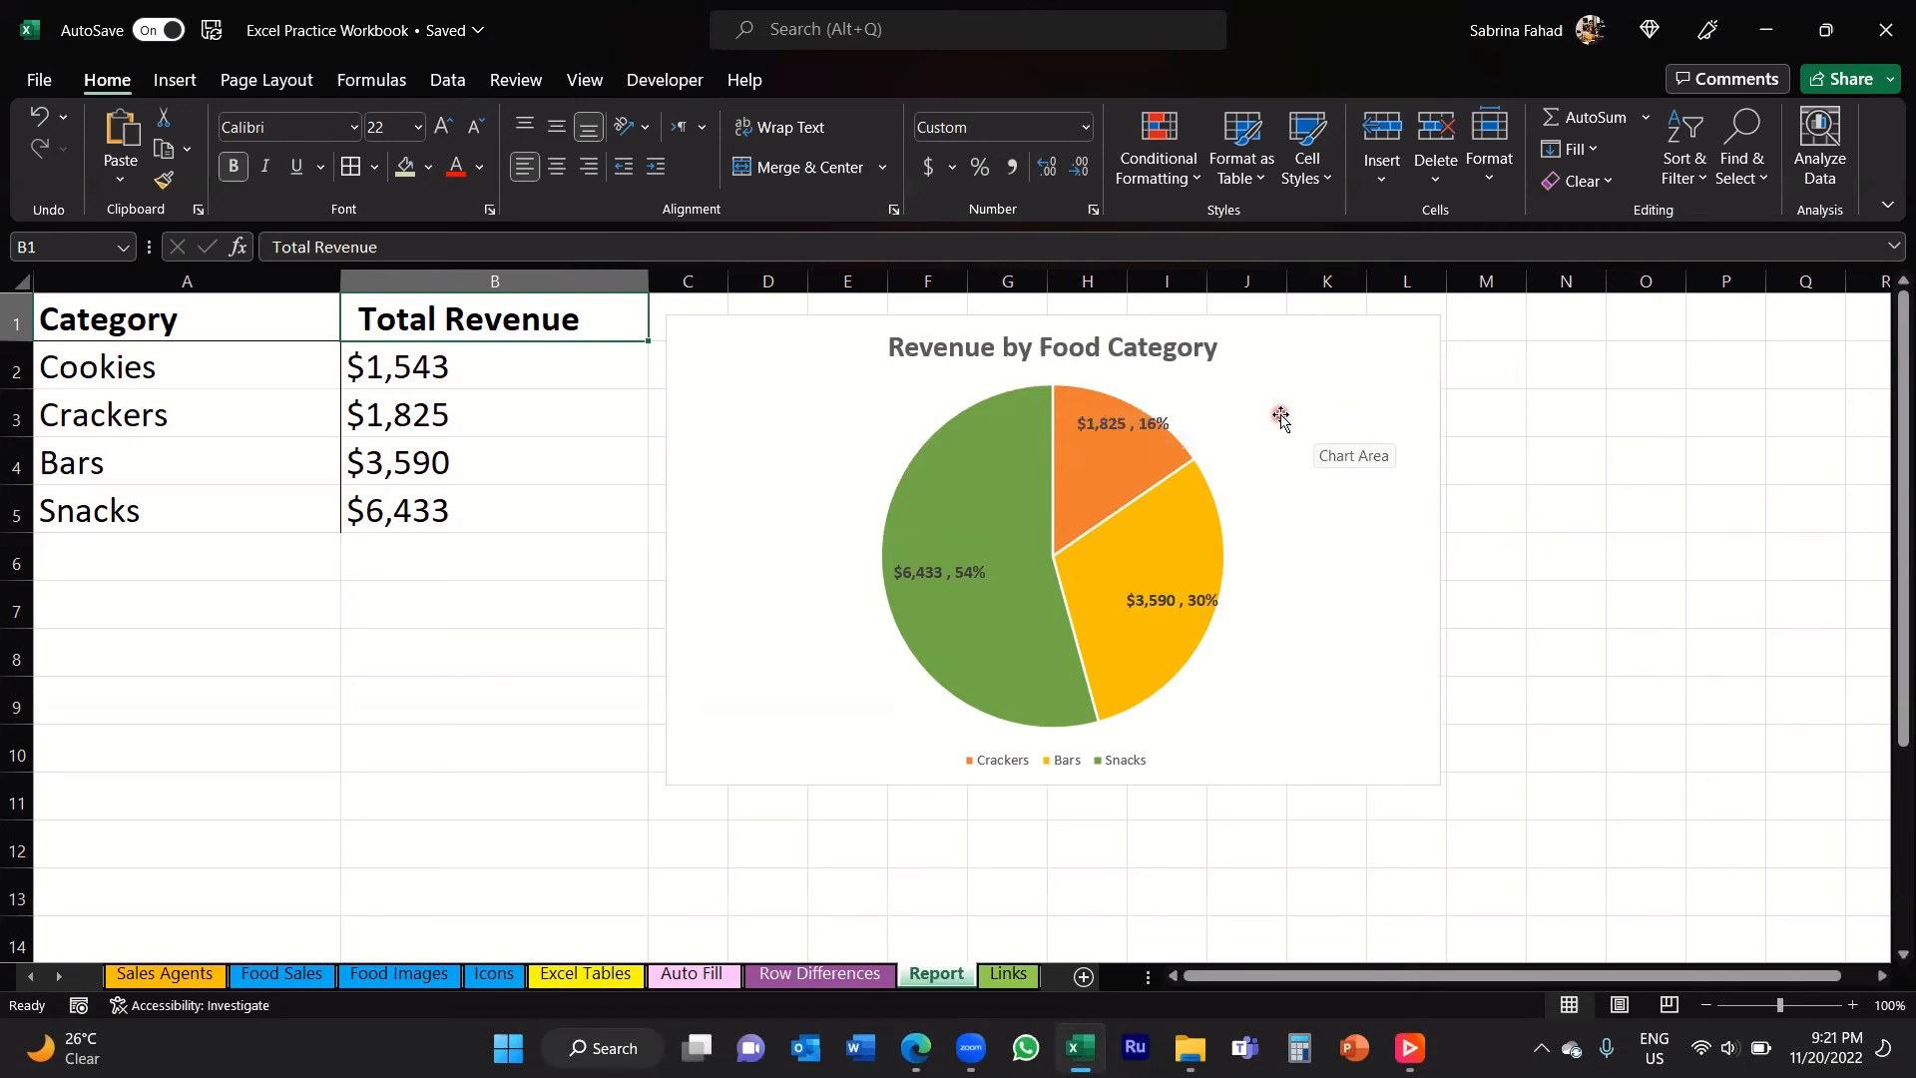
click(1336, 684)
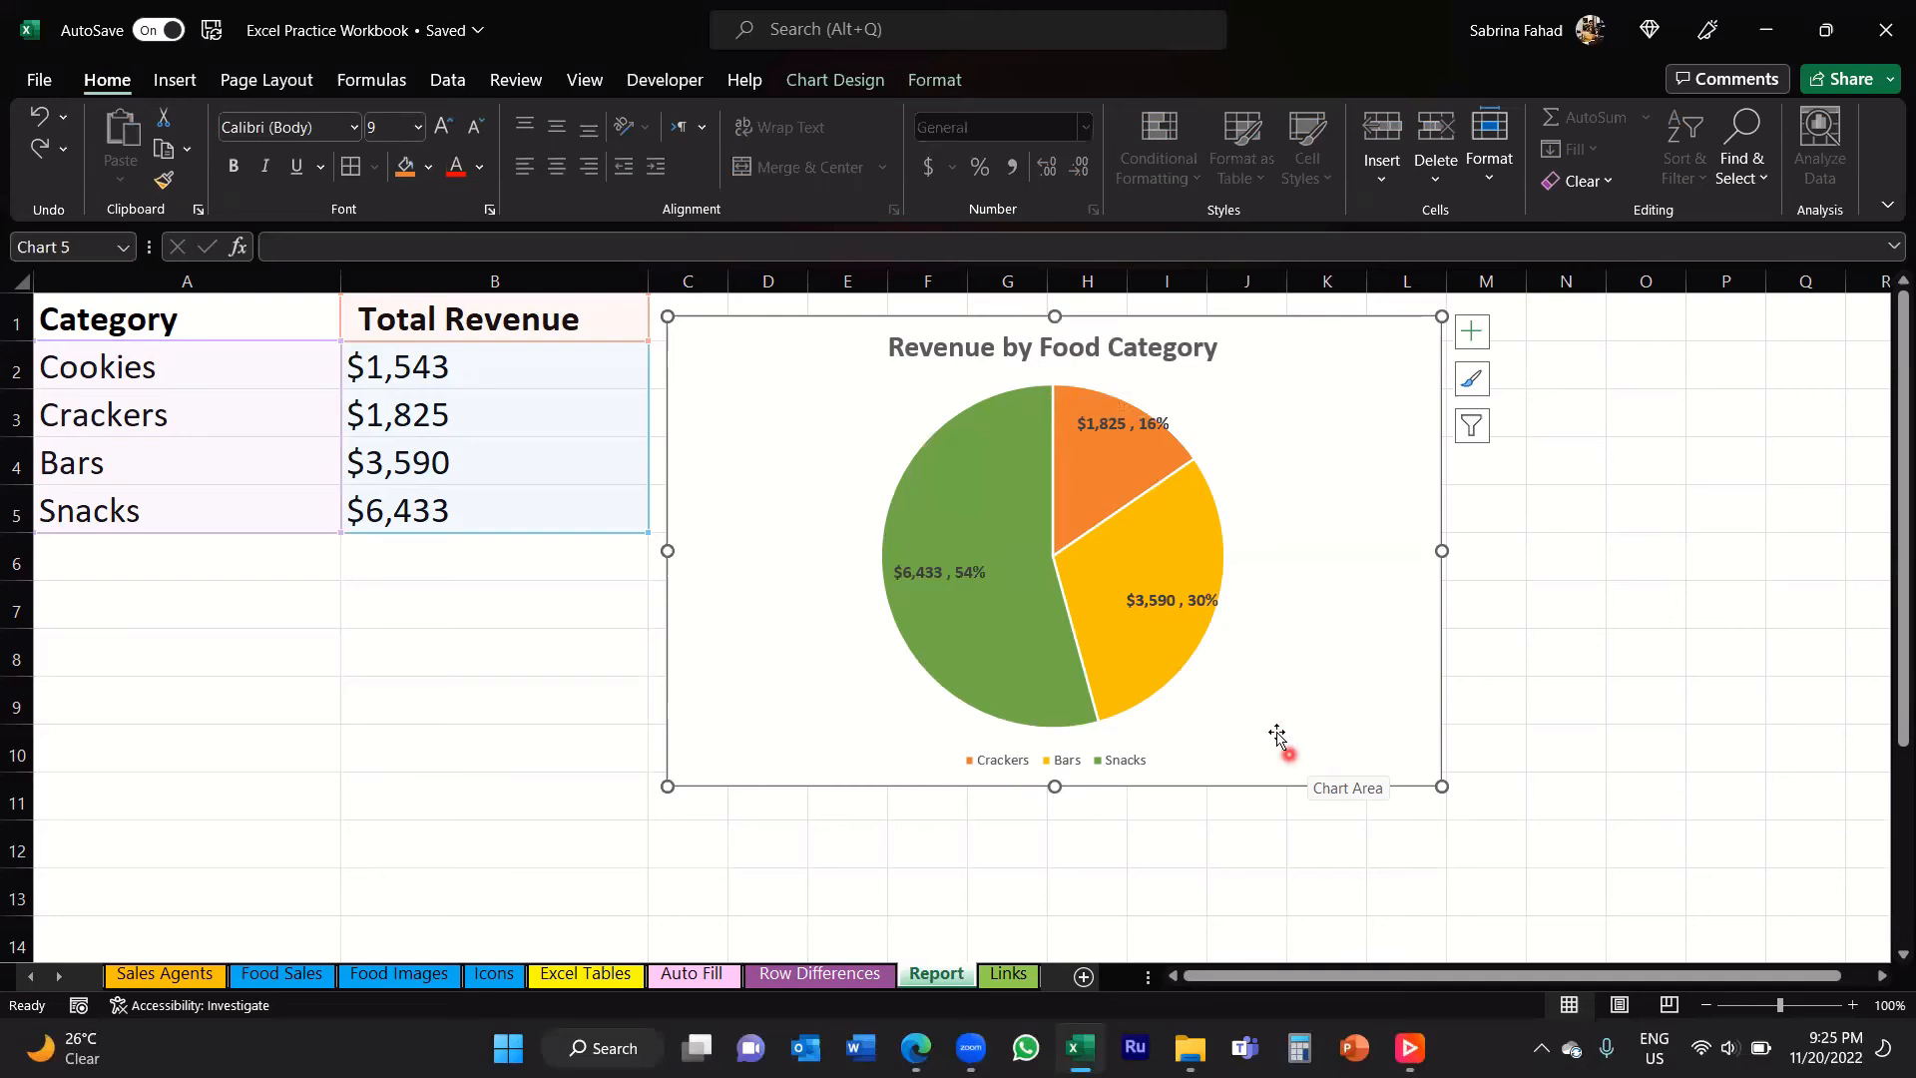
click(821, 87)
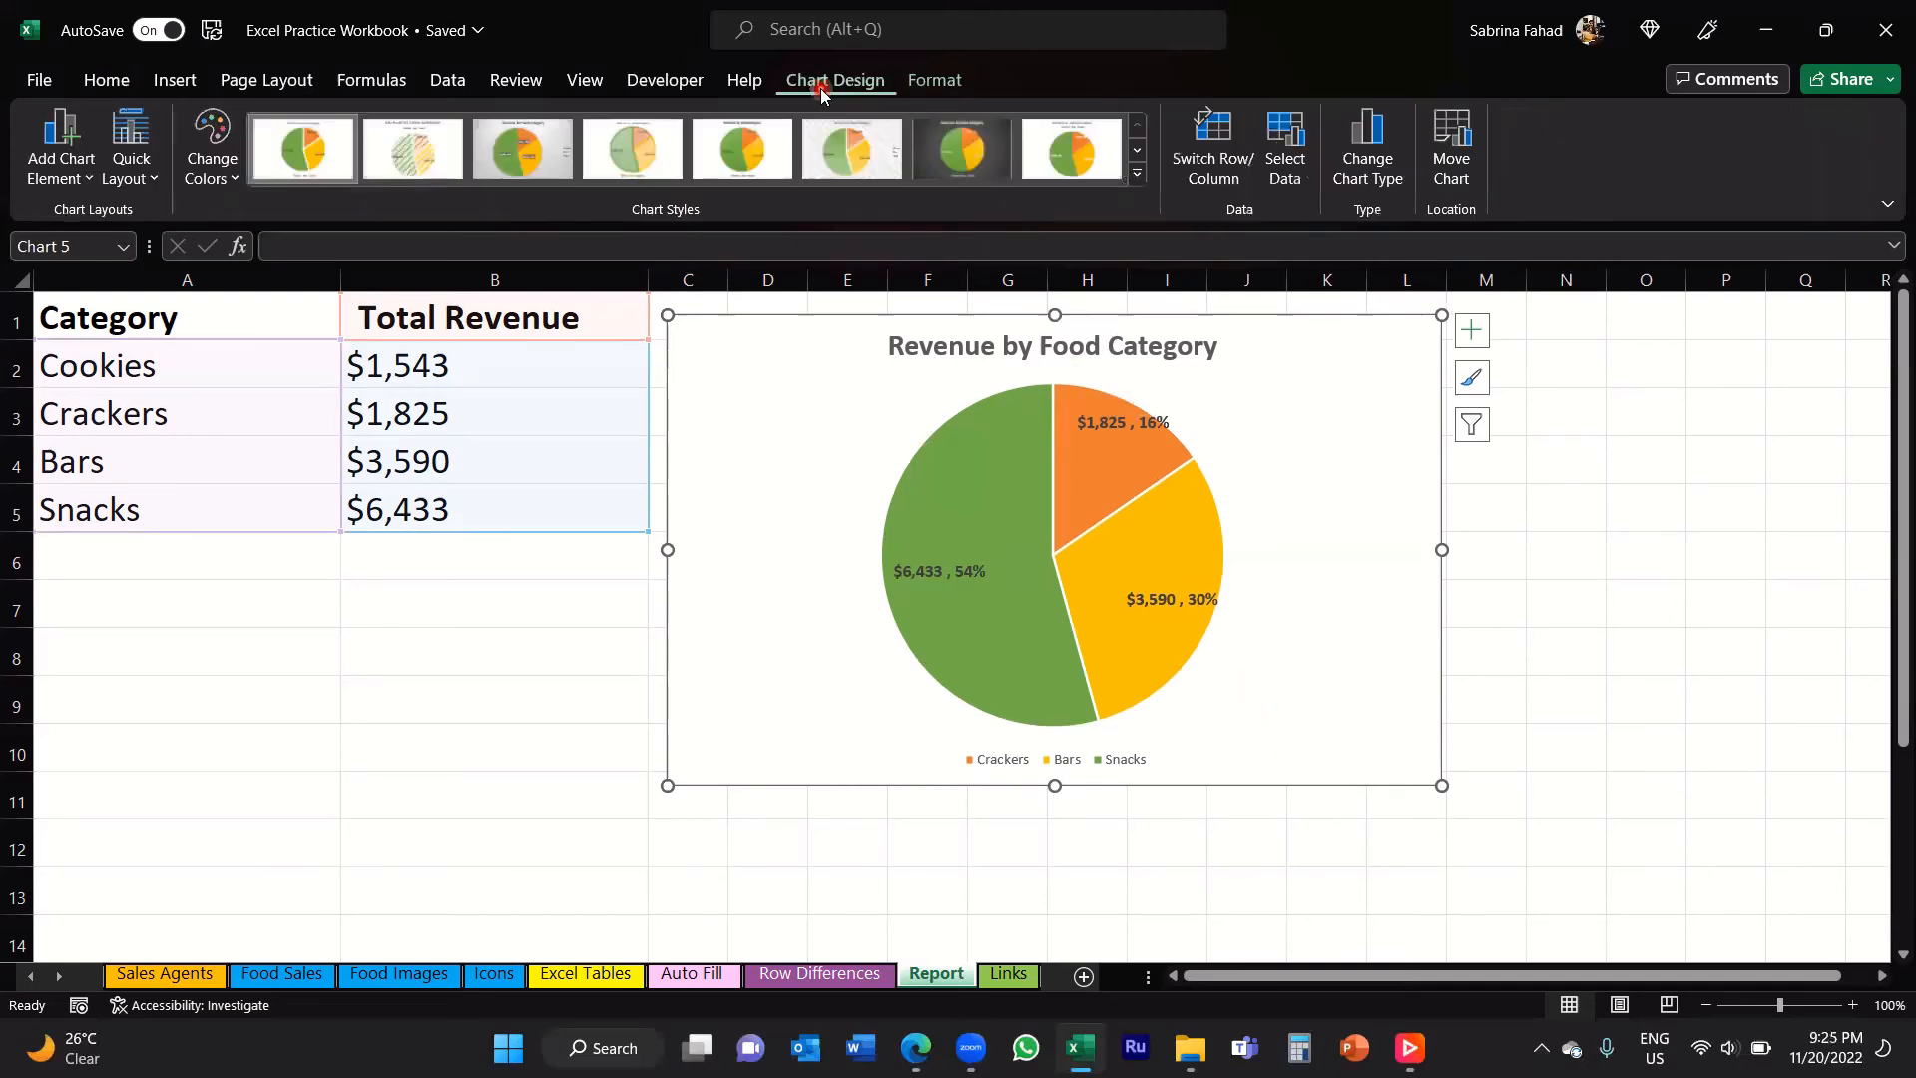
click(935, 88)
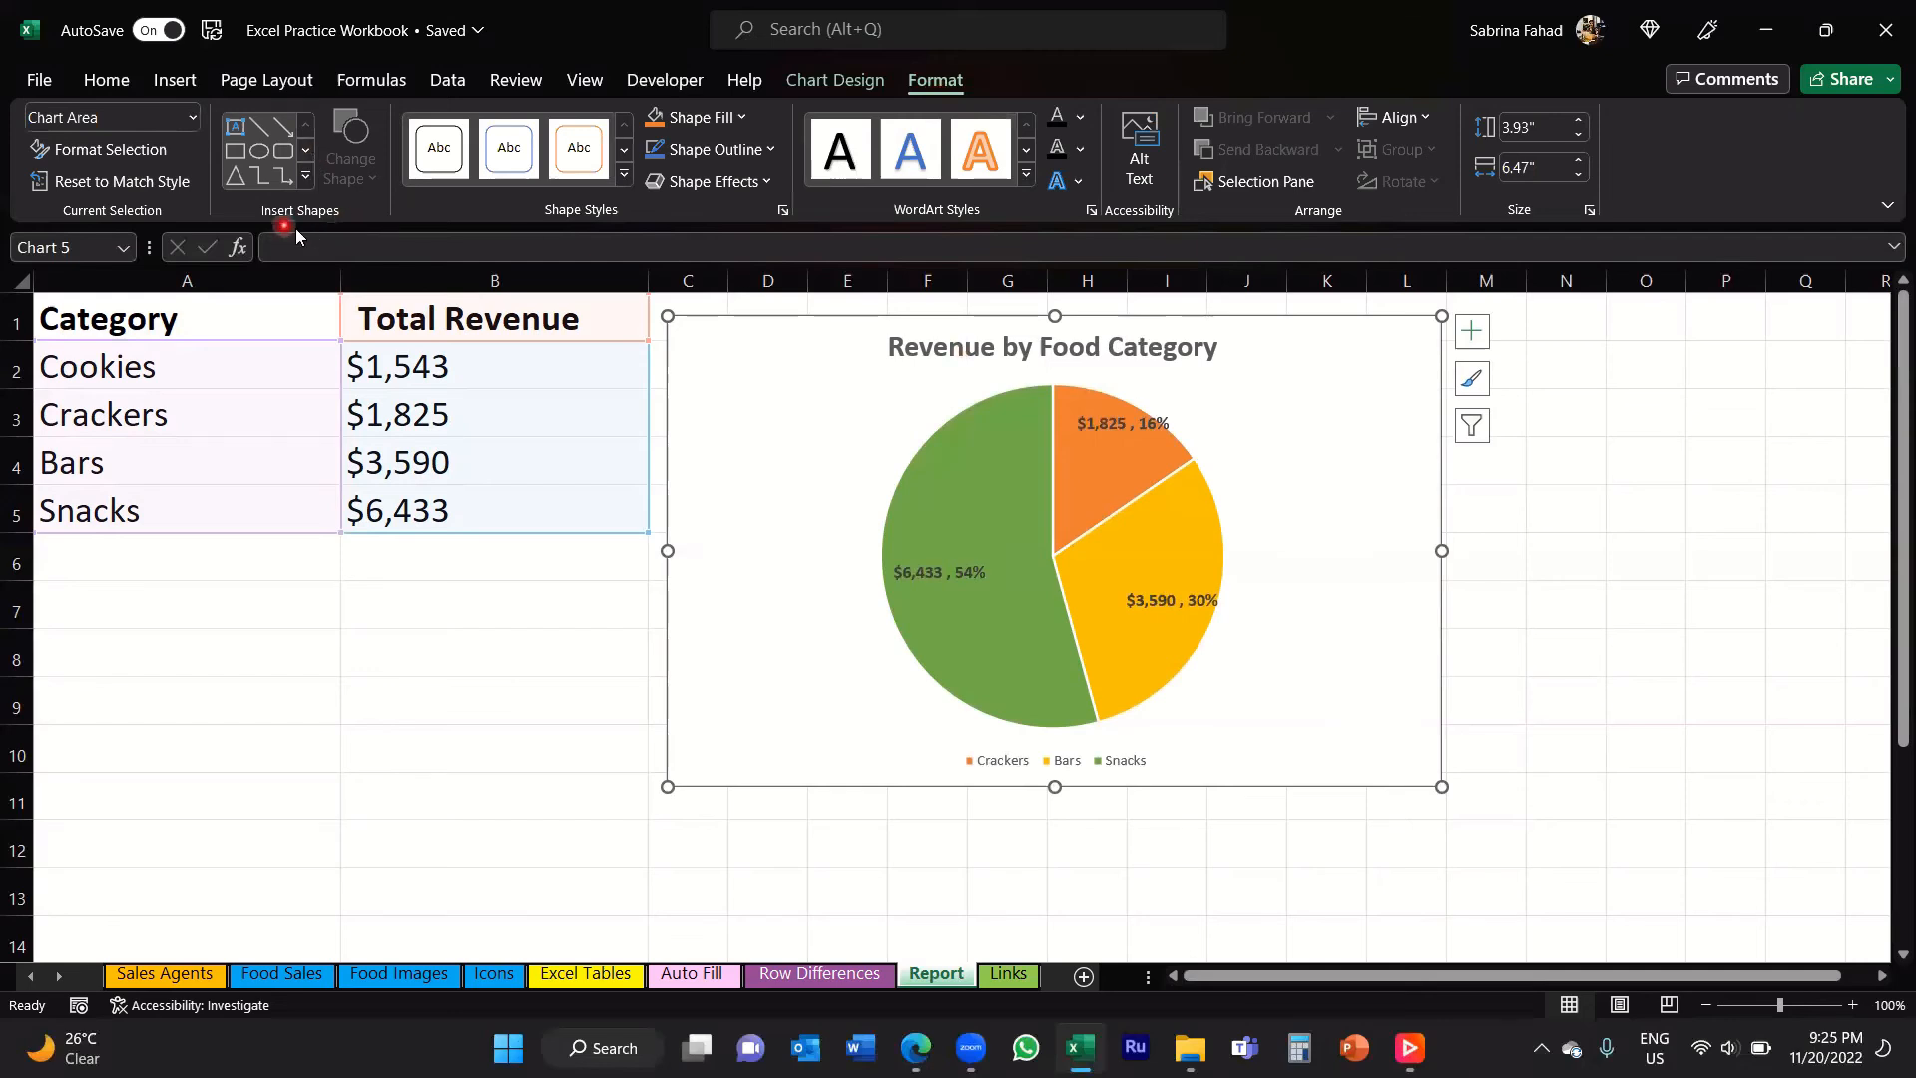
click(237, 130)
Step: Move the Crackers data label outside the pie to the upper right of its slice, connected by a leader line
click(1109, 432)
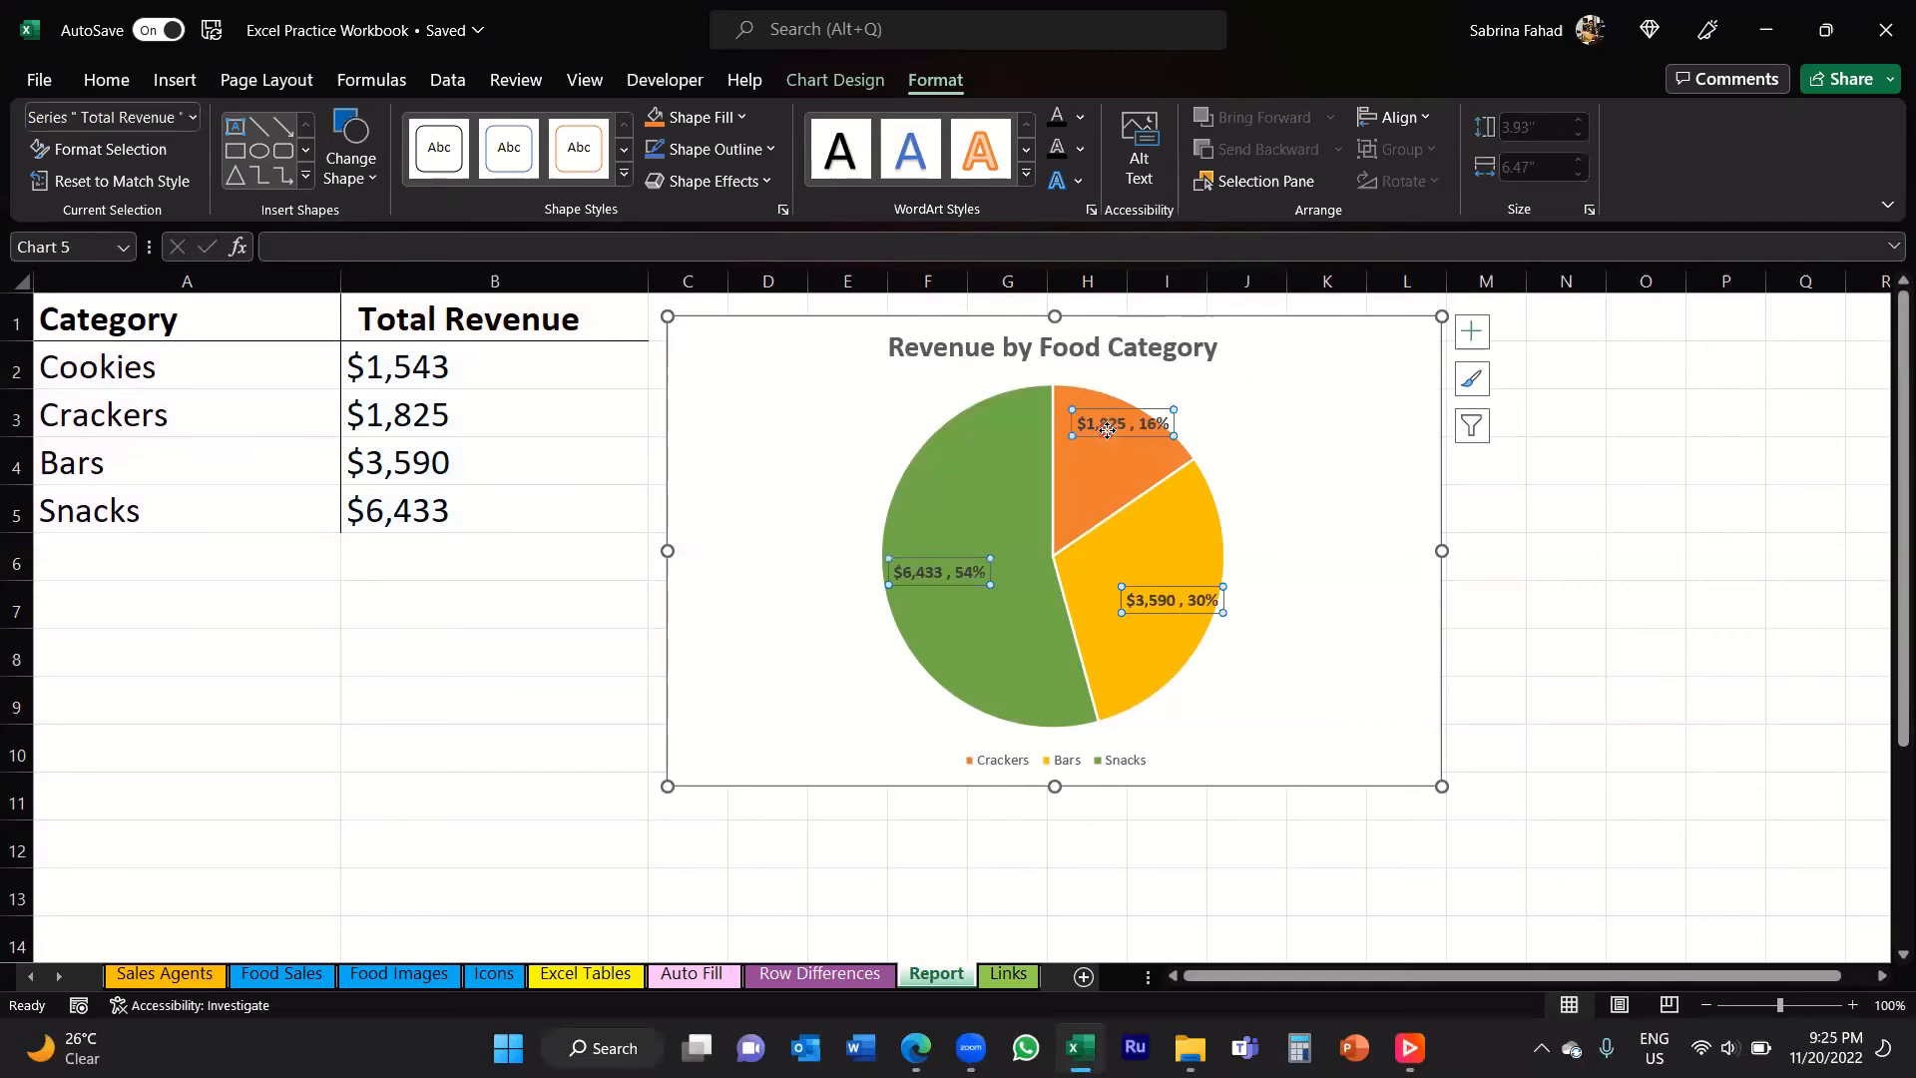
click(1107, 430)
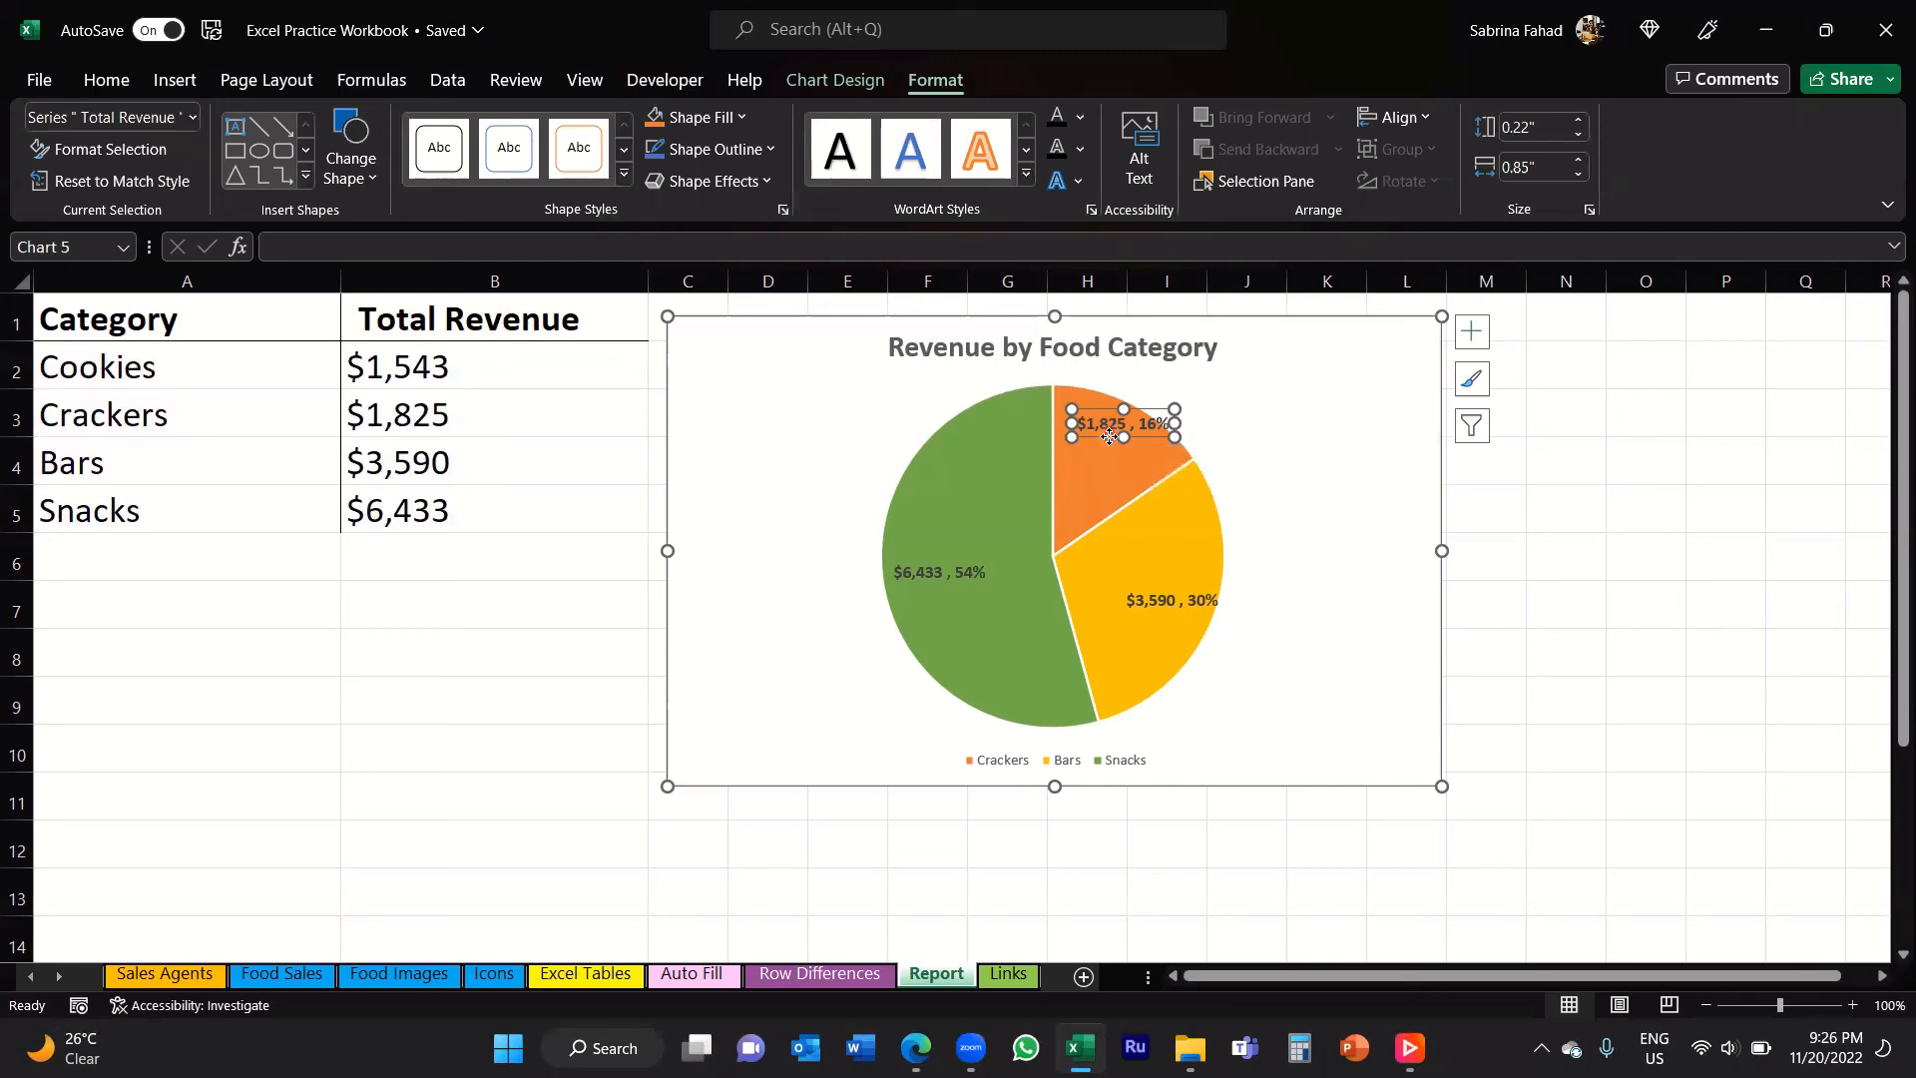
drag(1108, 436, 1282, 436)
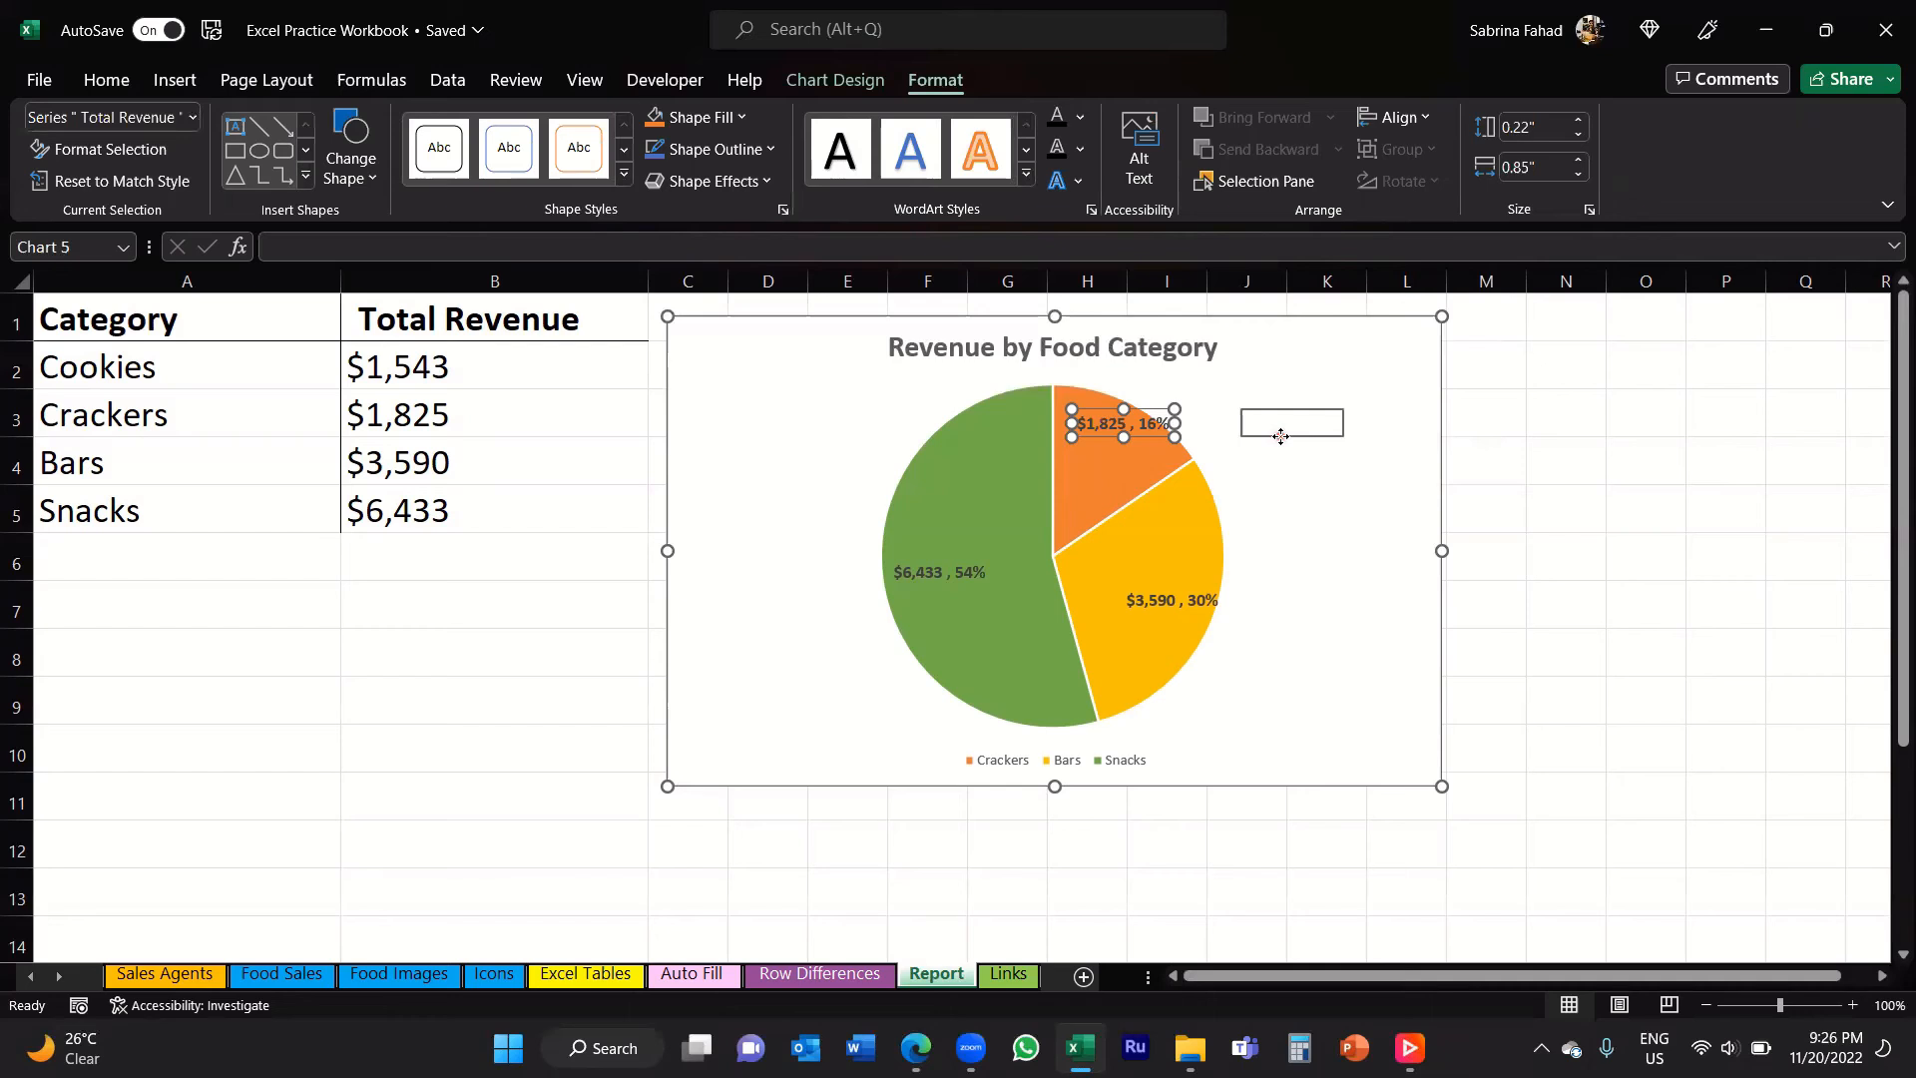
drag(1282, 436, 1281, 436)
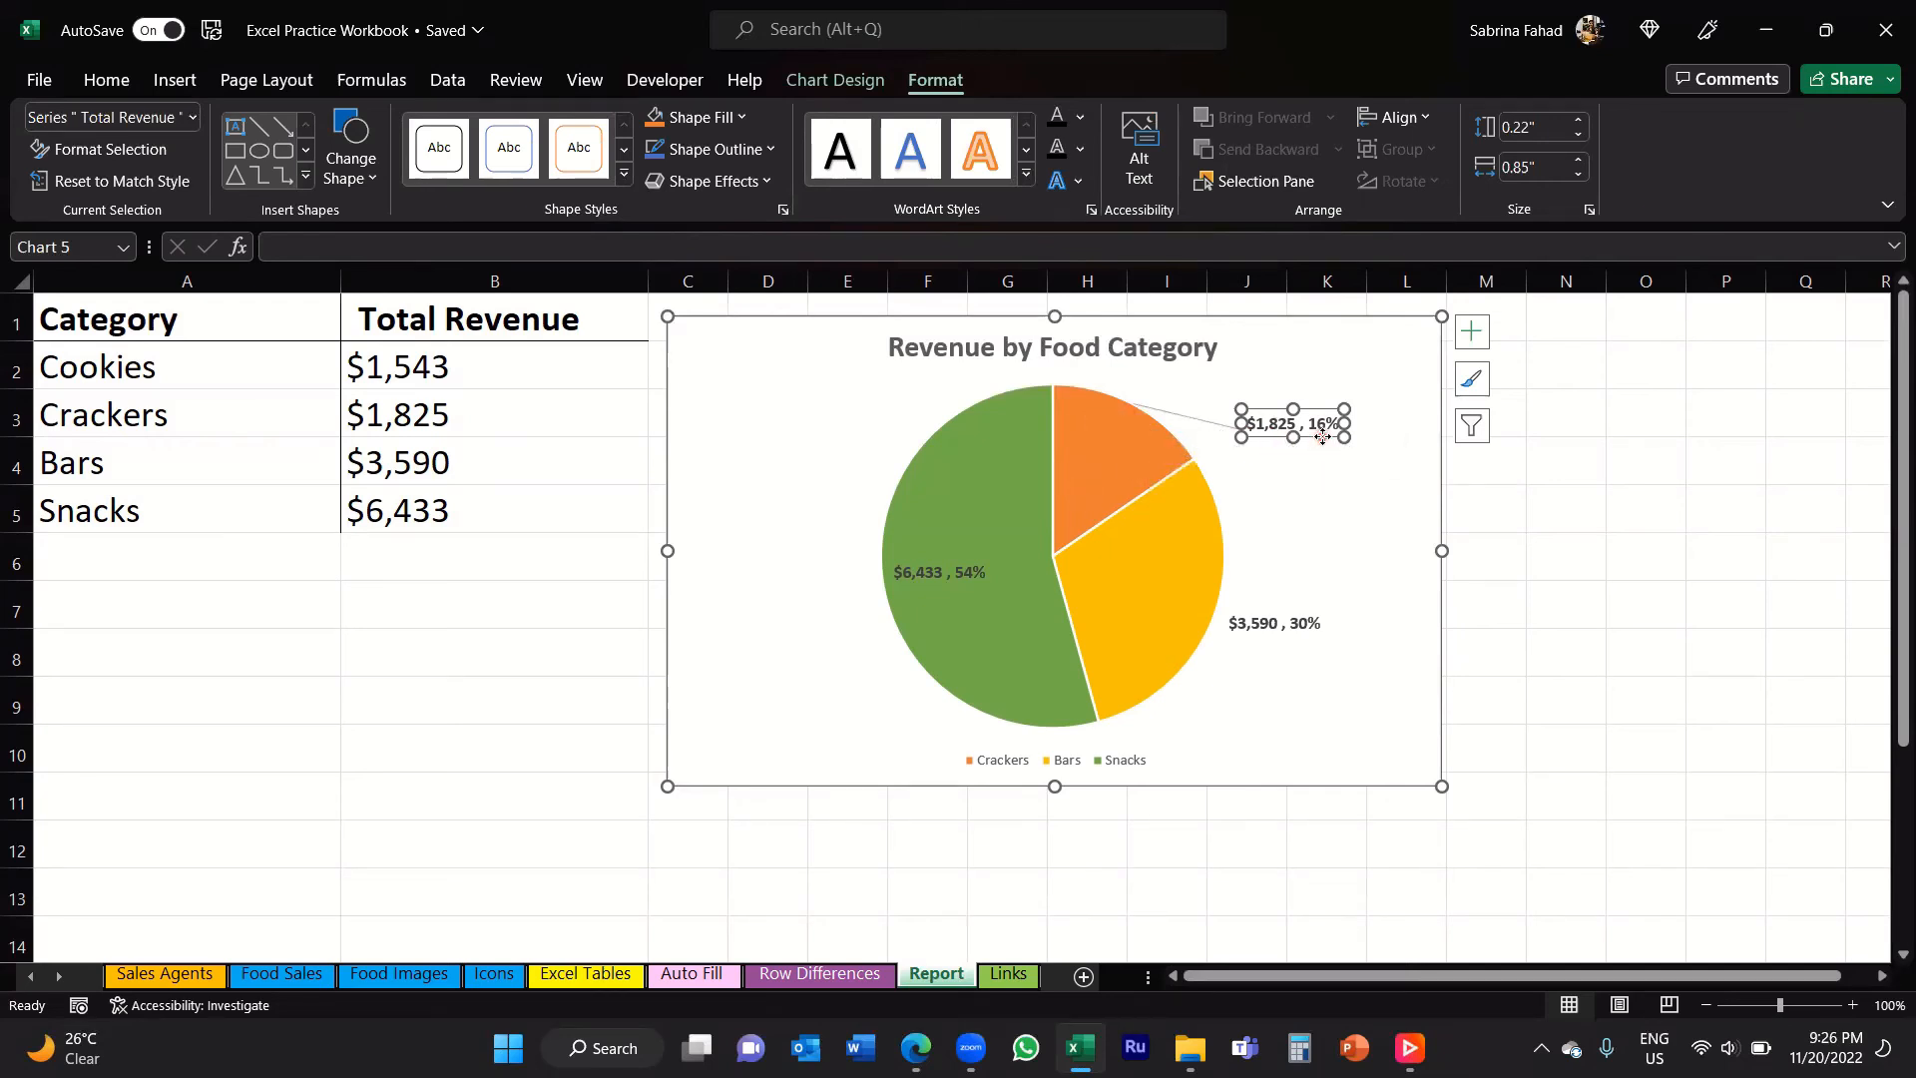
drag(1322, 437, 1322, 409)
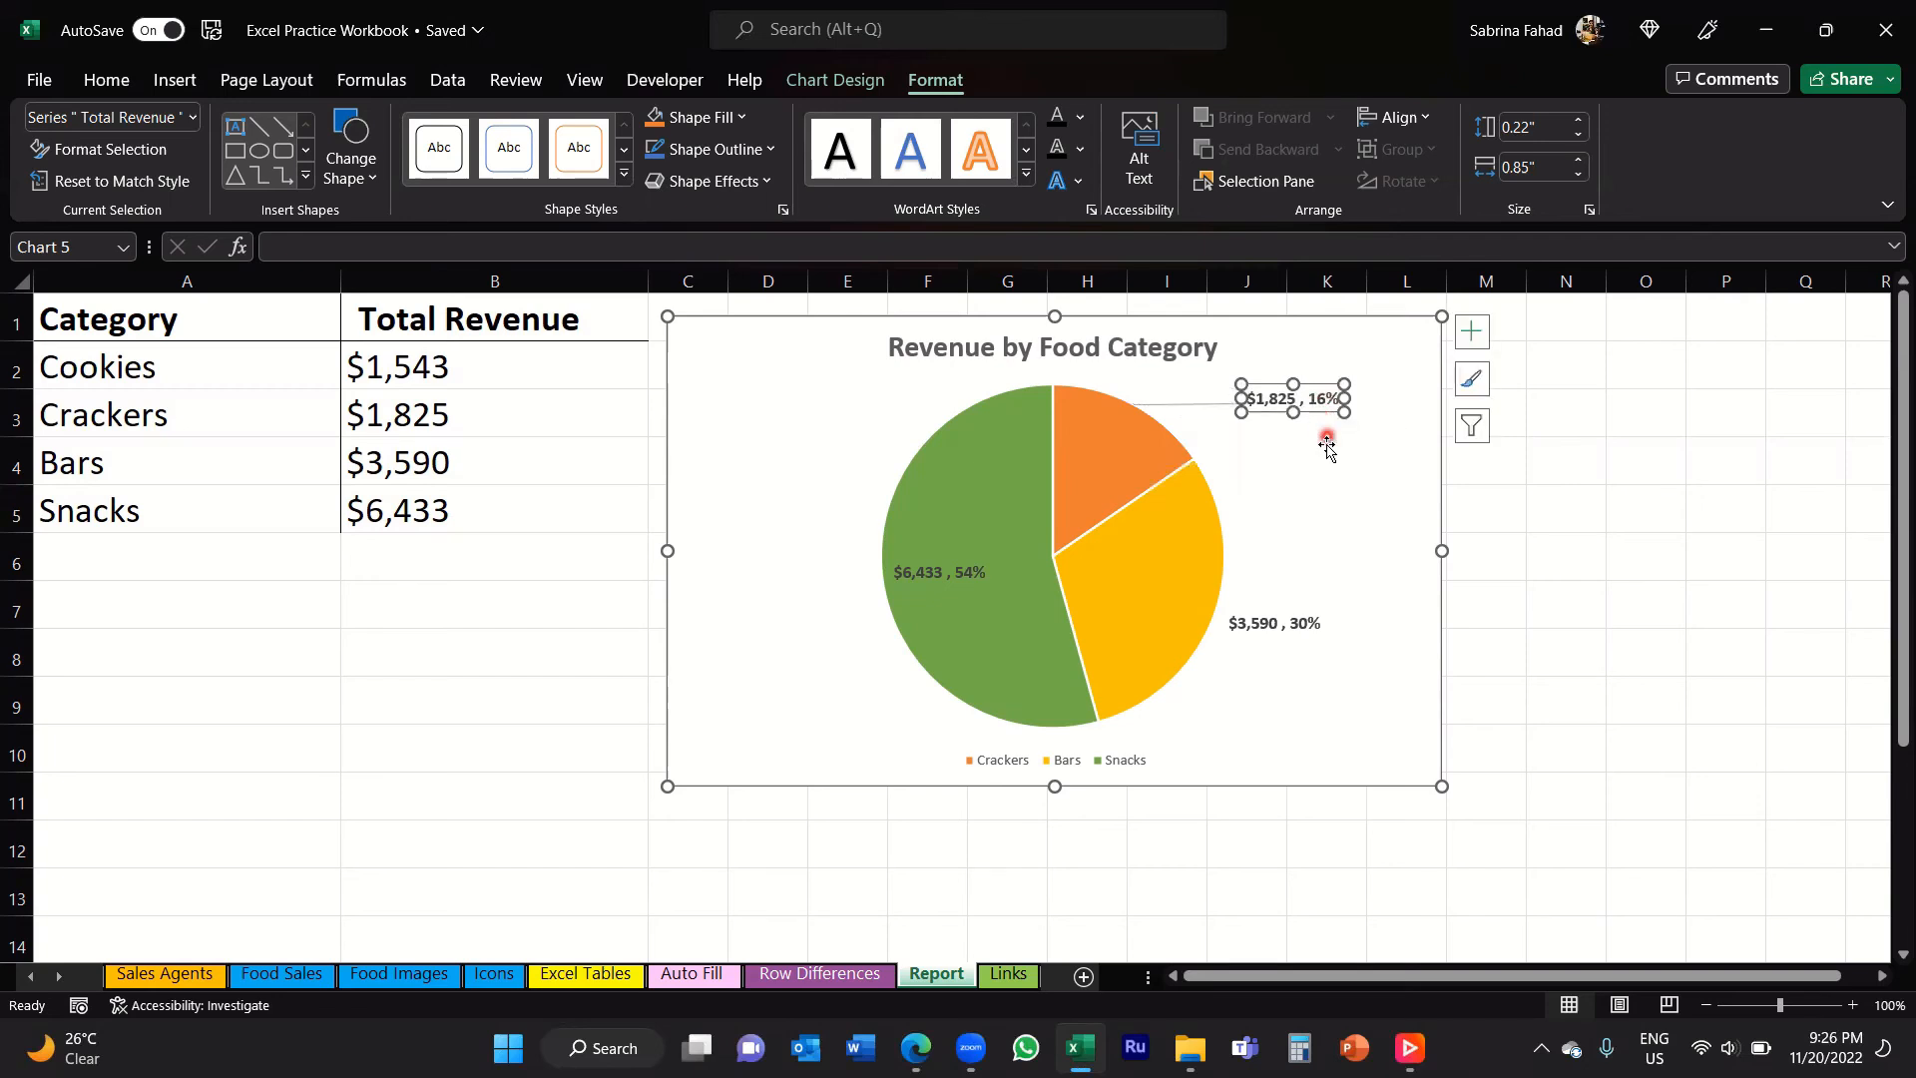
click(1262, 456)
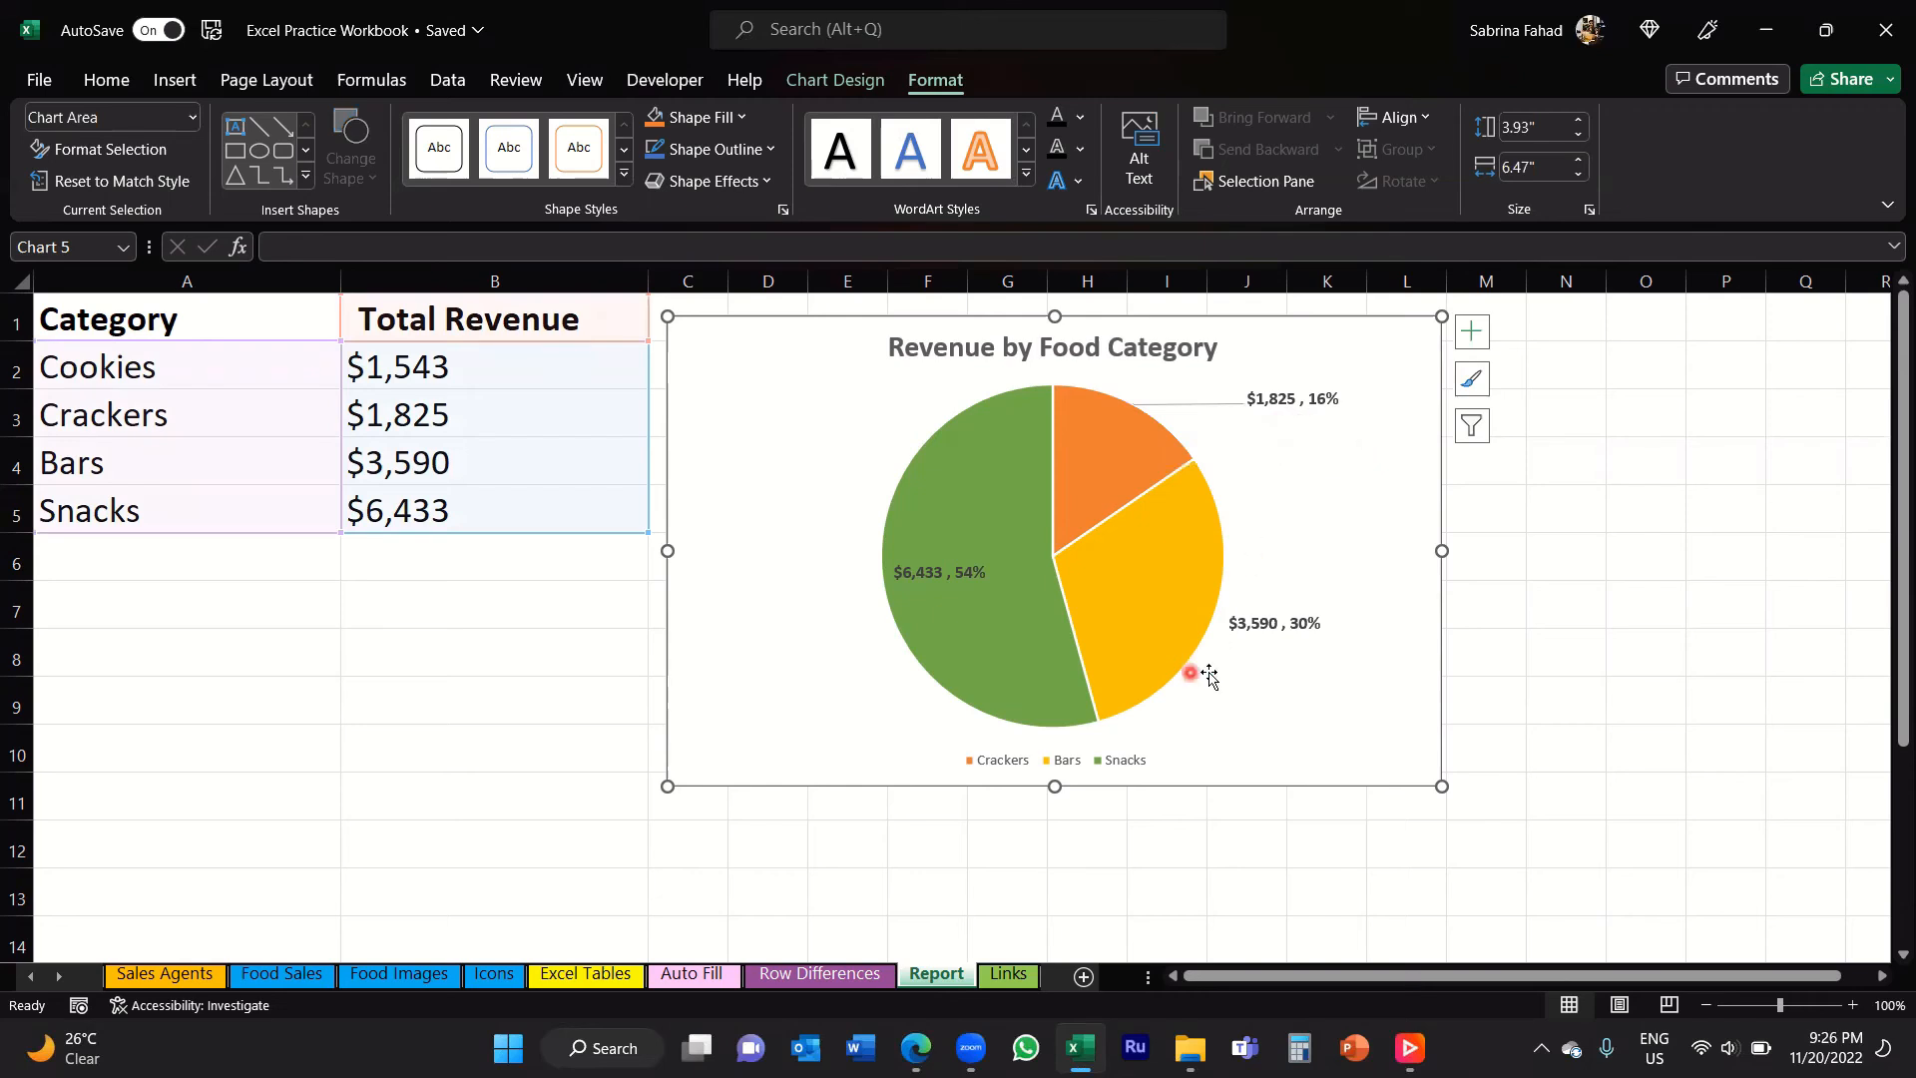
Step: Move the Bars data label farther to the right of its slice, outside the pie with a leader line
click(1264, 626)
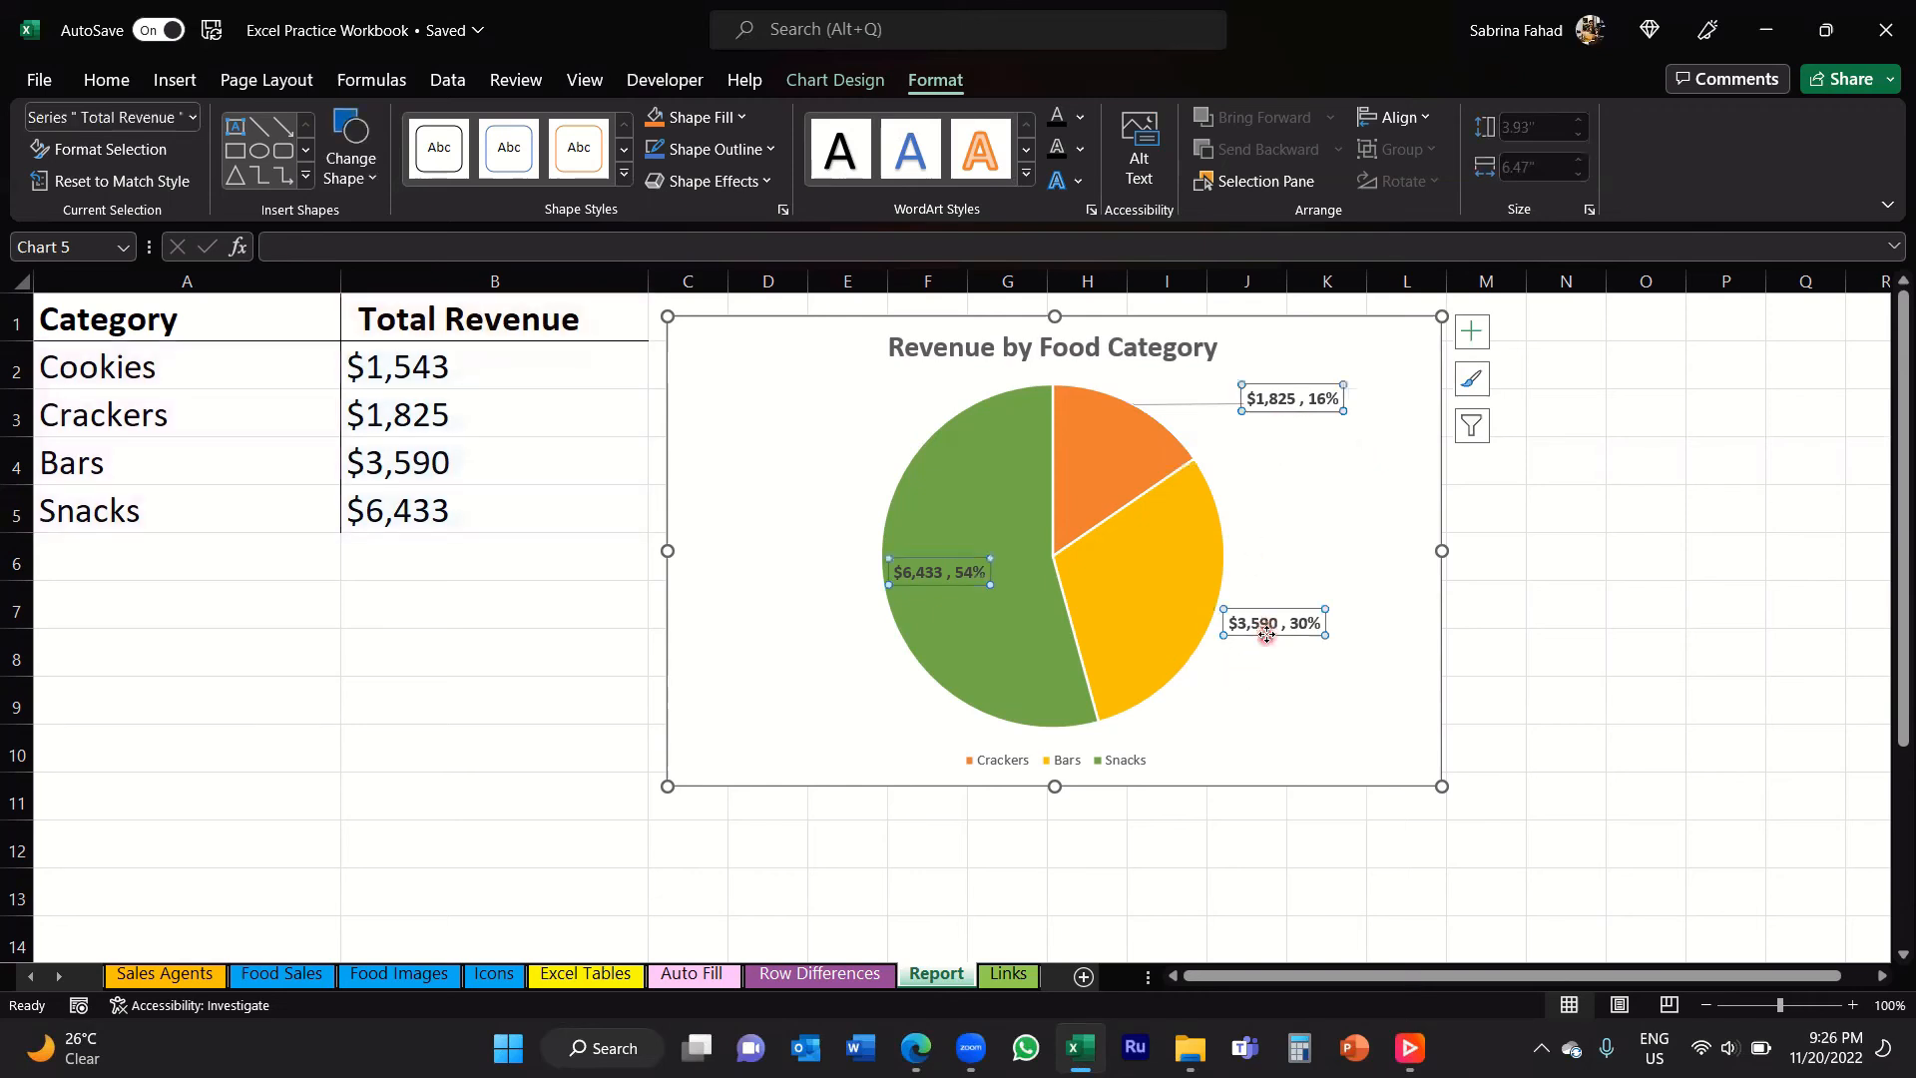
click(1265, 626)
drag(1266, 624, 1297, 636)
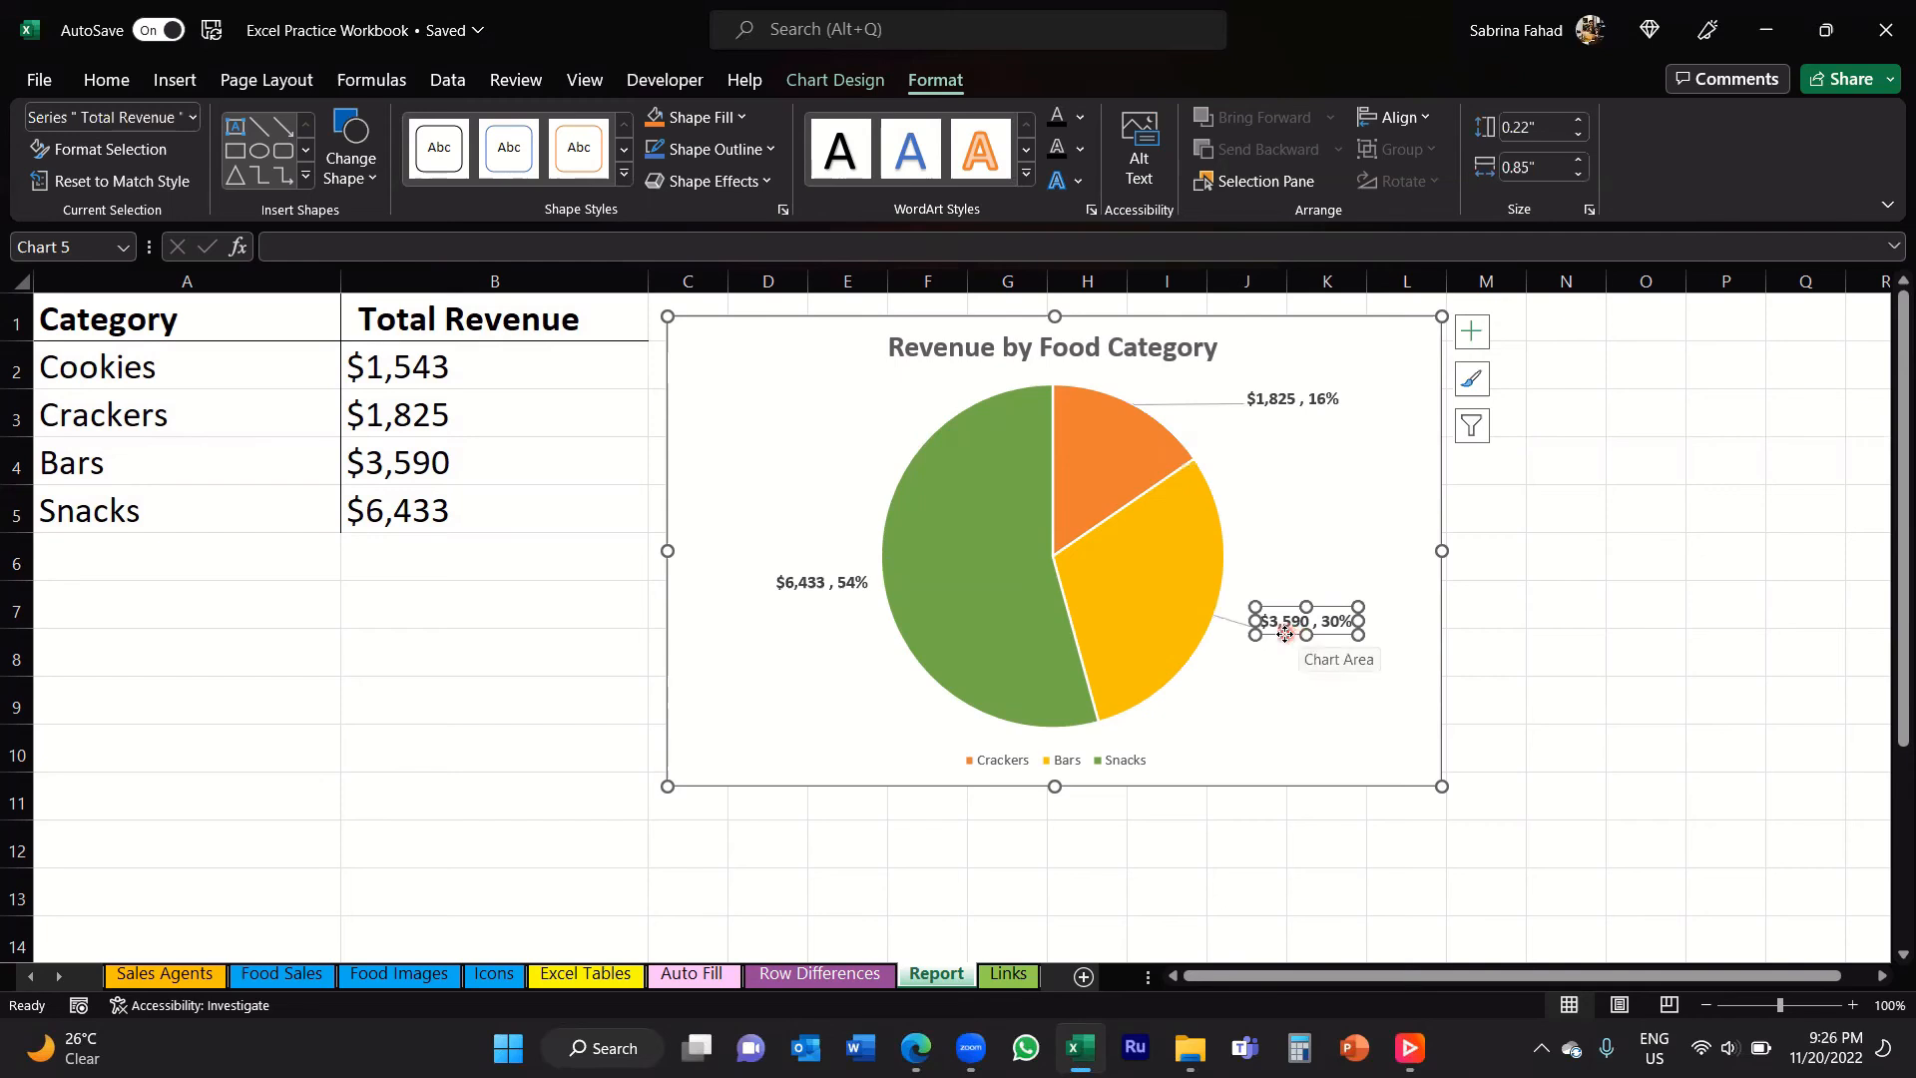
drag(1290, 632, 1302, 624)
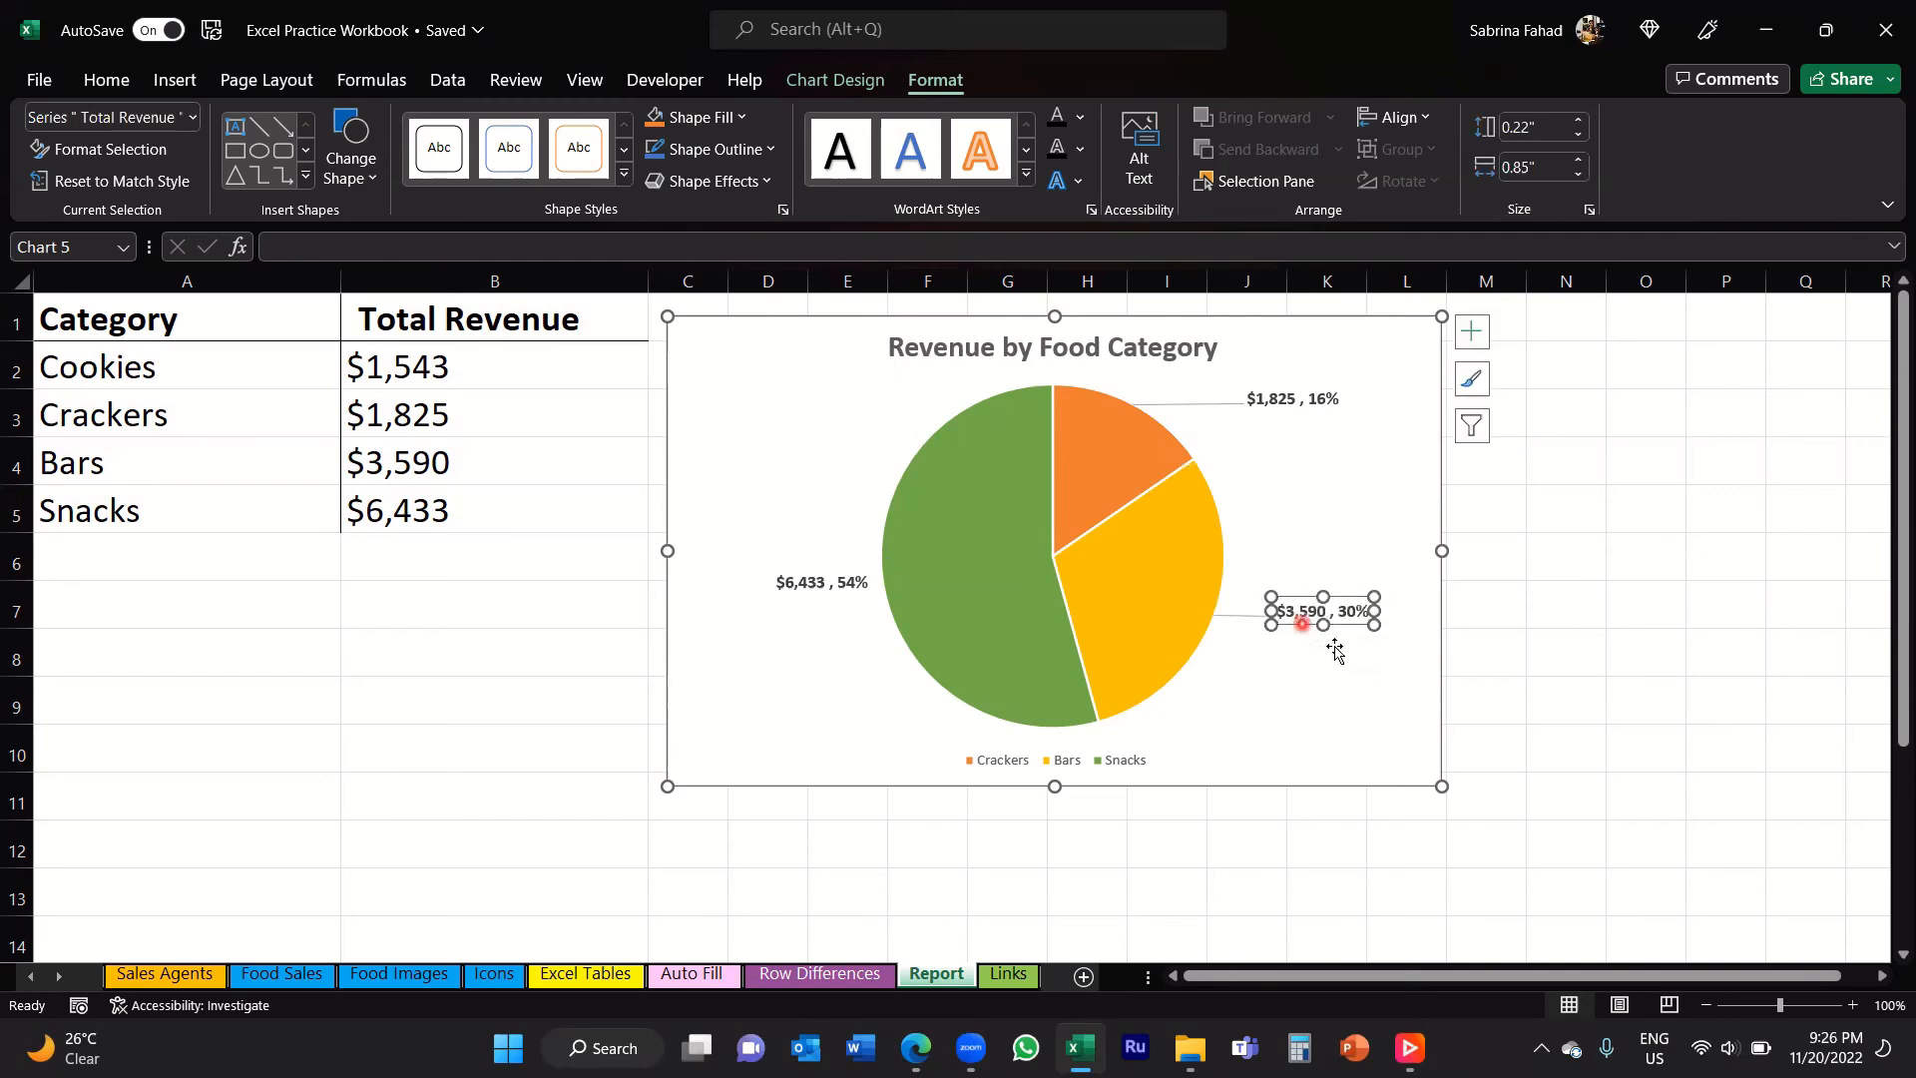
click(1355, 696)
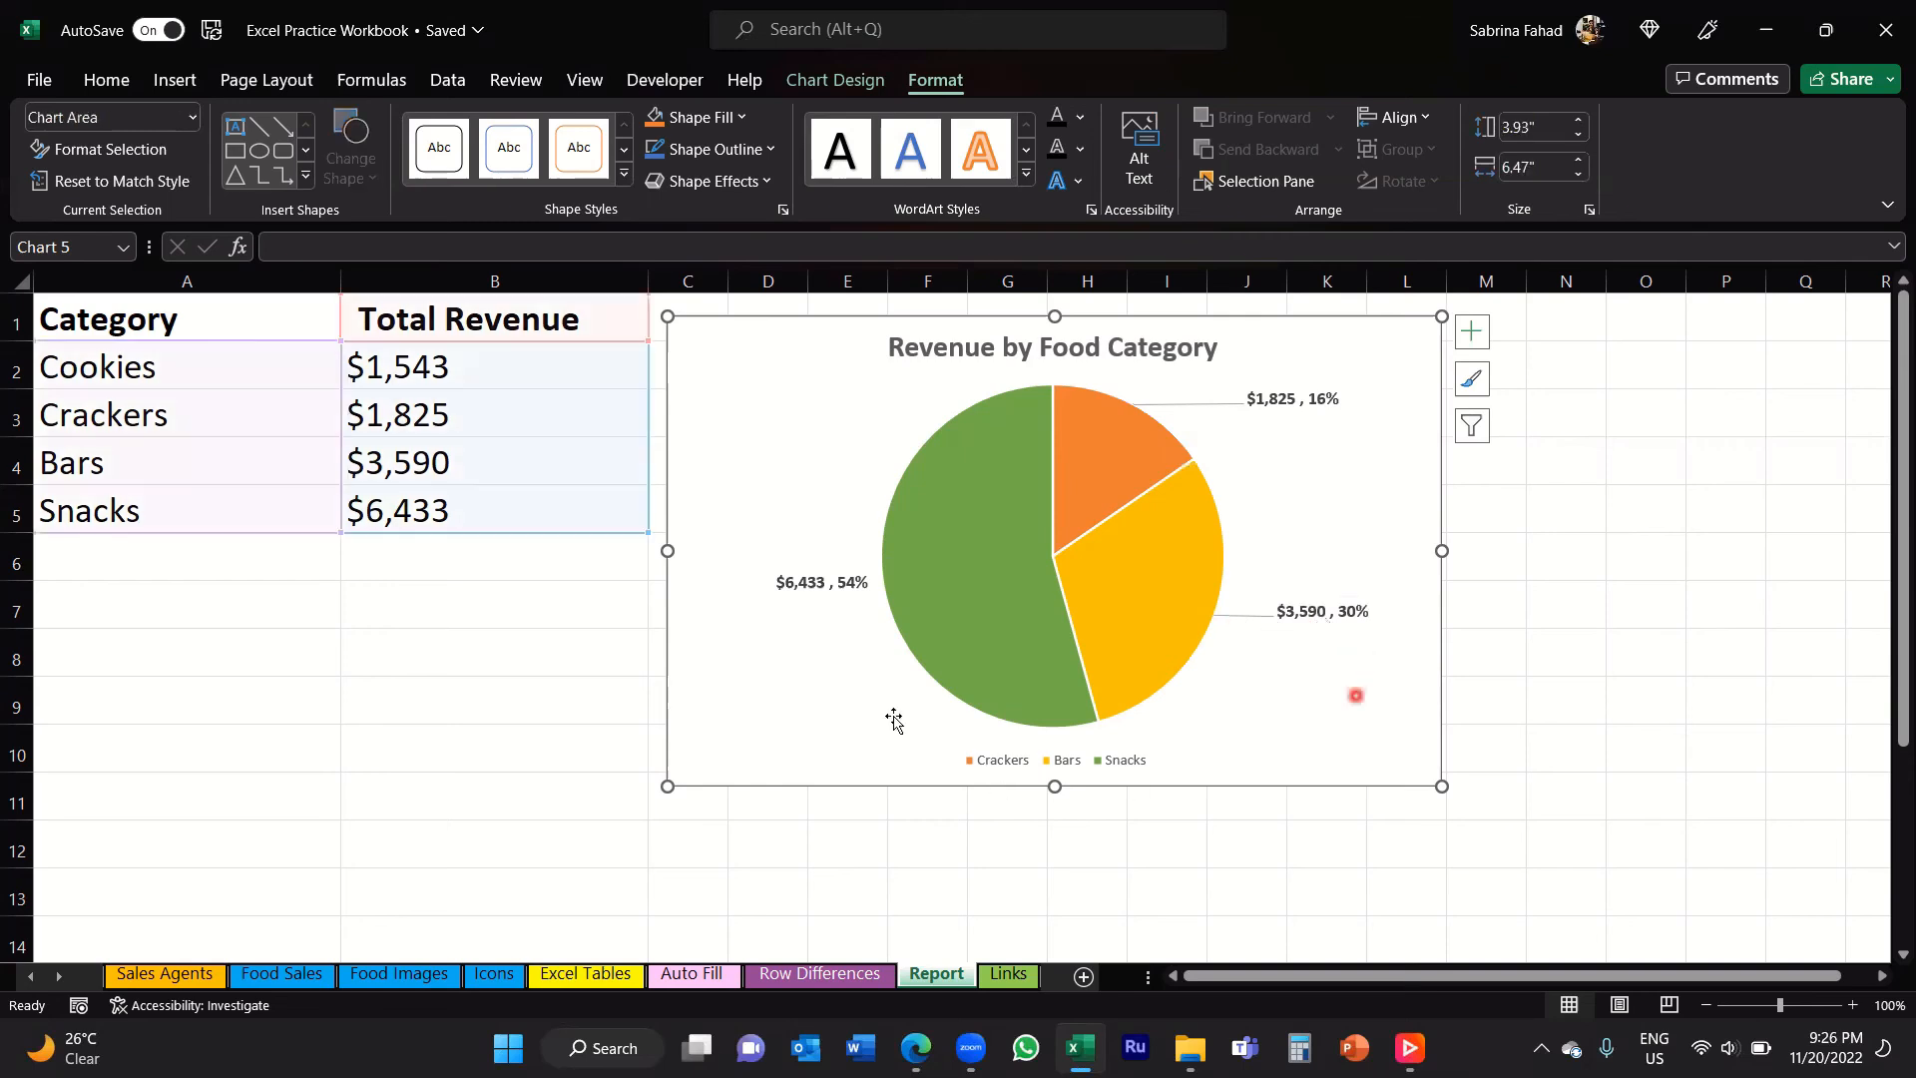
Step: Move the Snacks data label farther to the left of its slice, outside the pie with a leader line
click(835, 591)
click(835, 591)
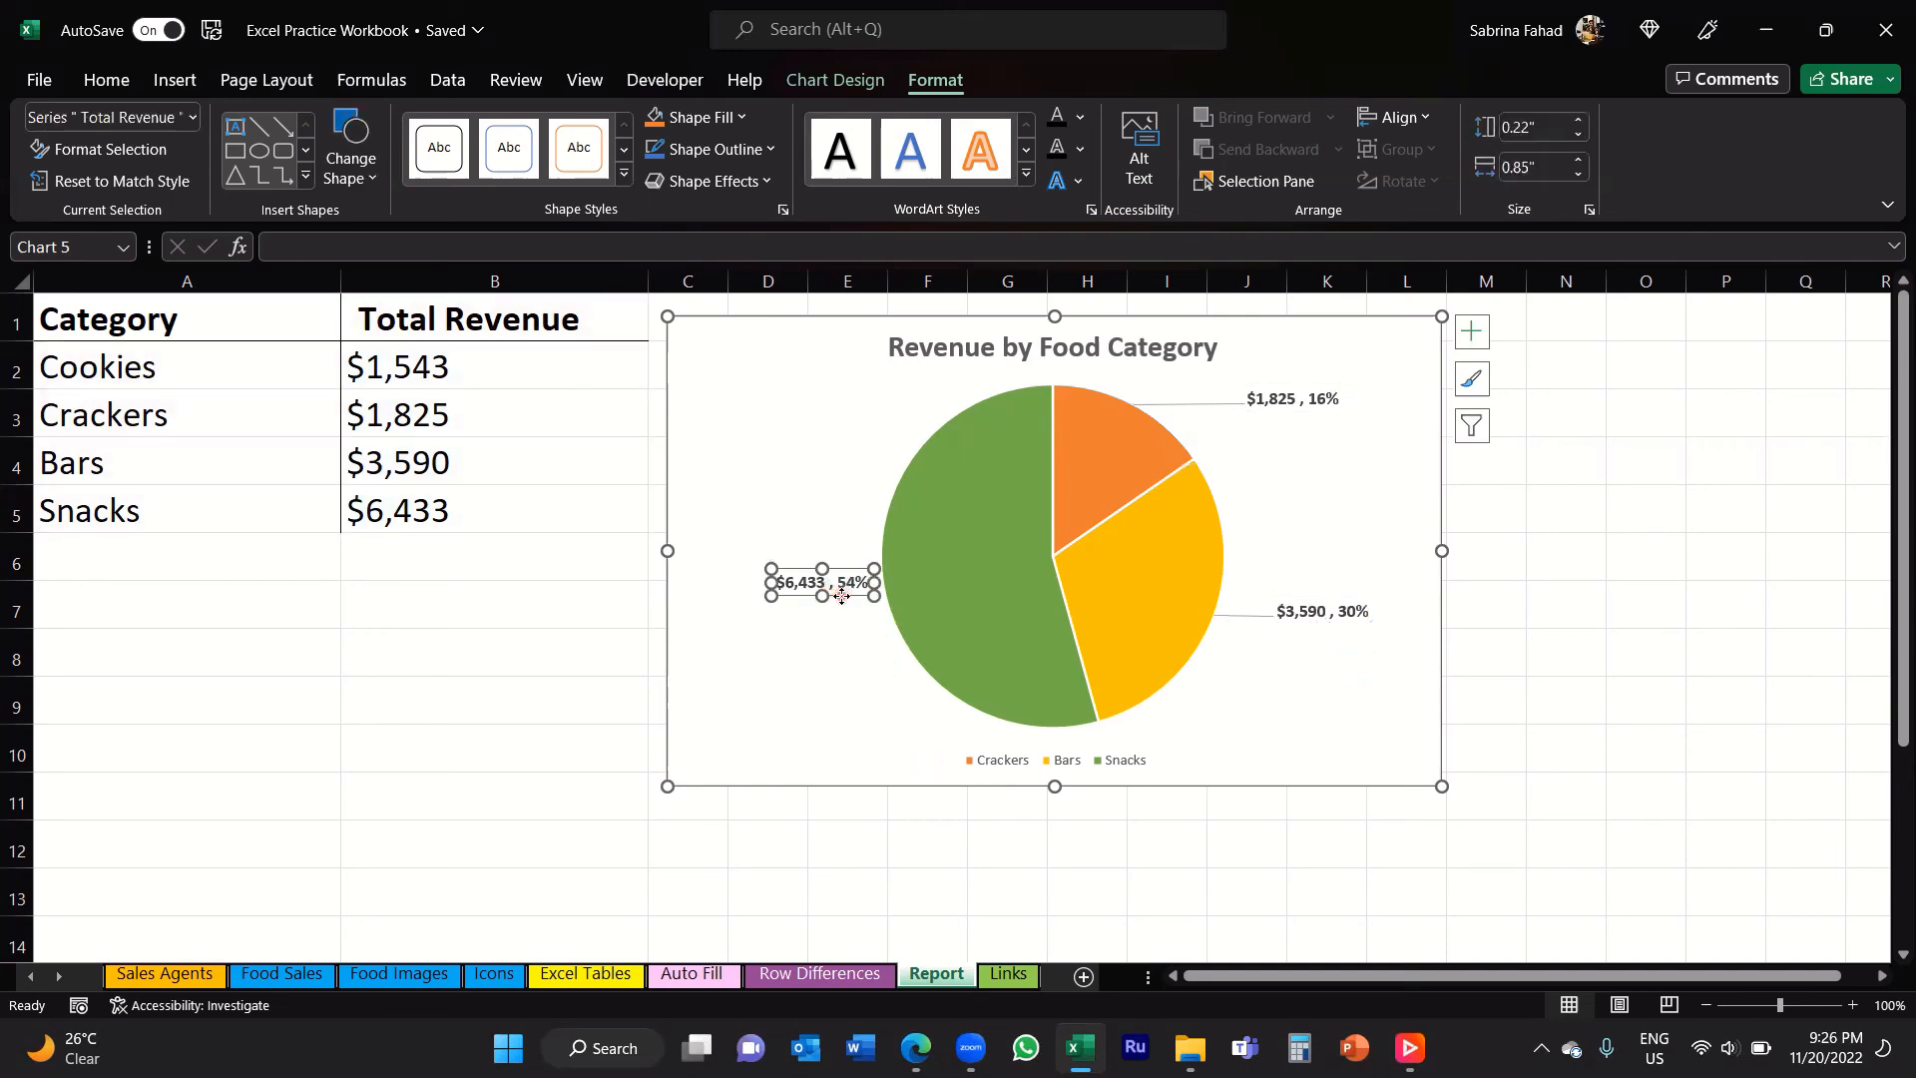
drag(841, 598, 789, 593)
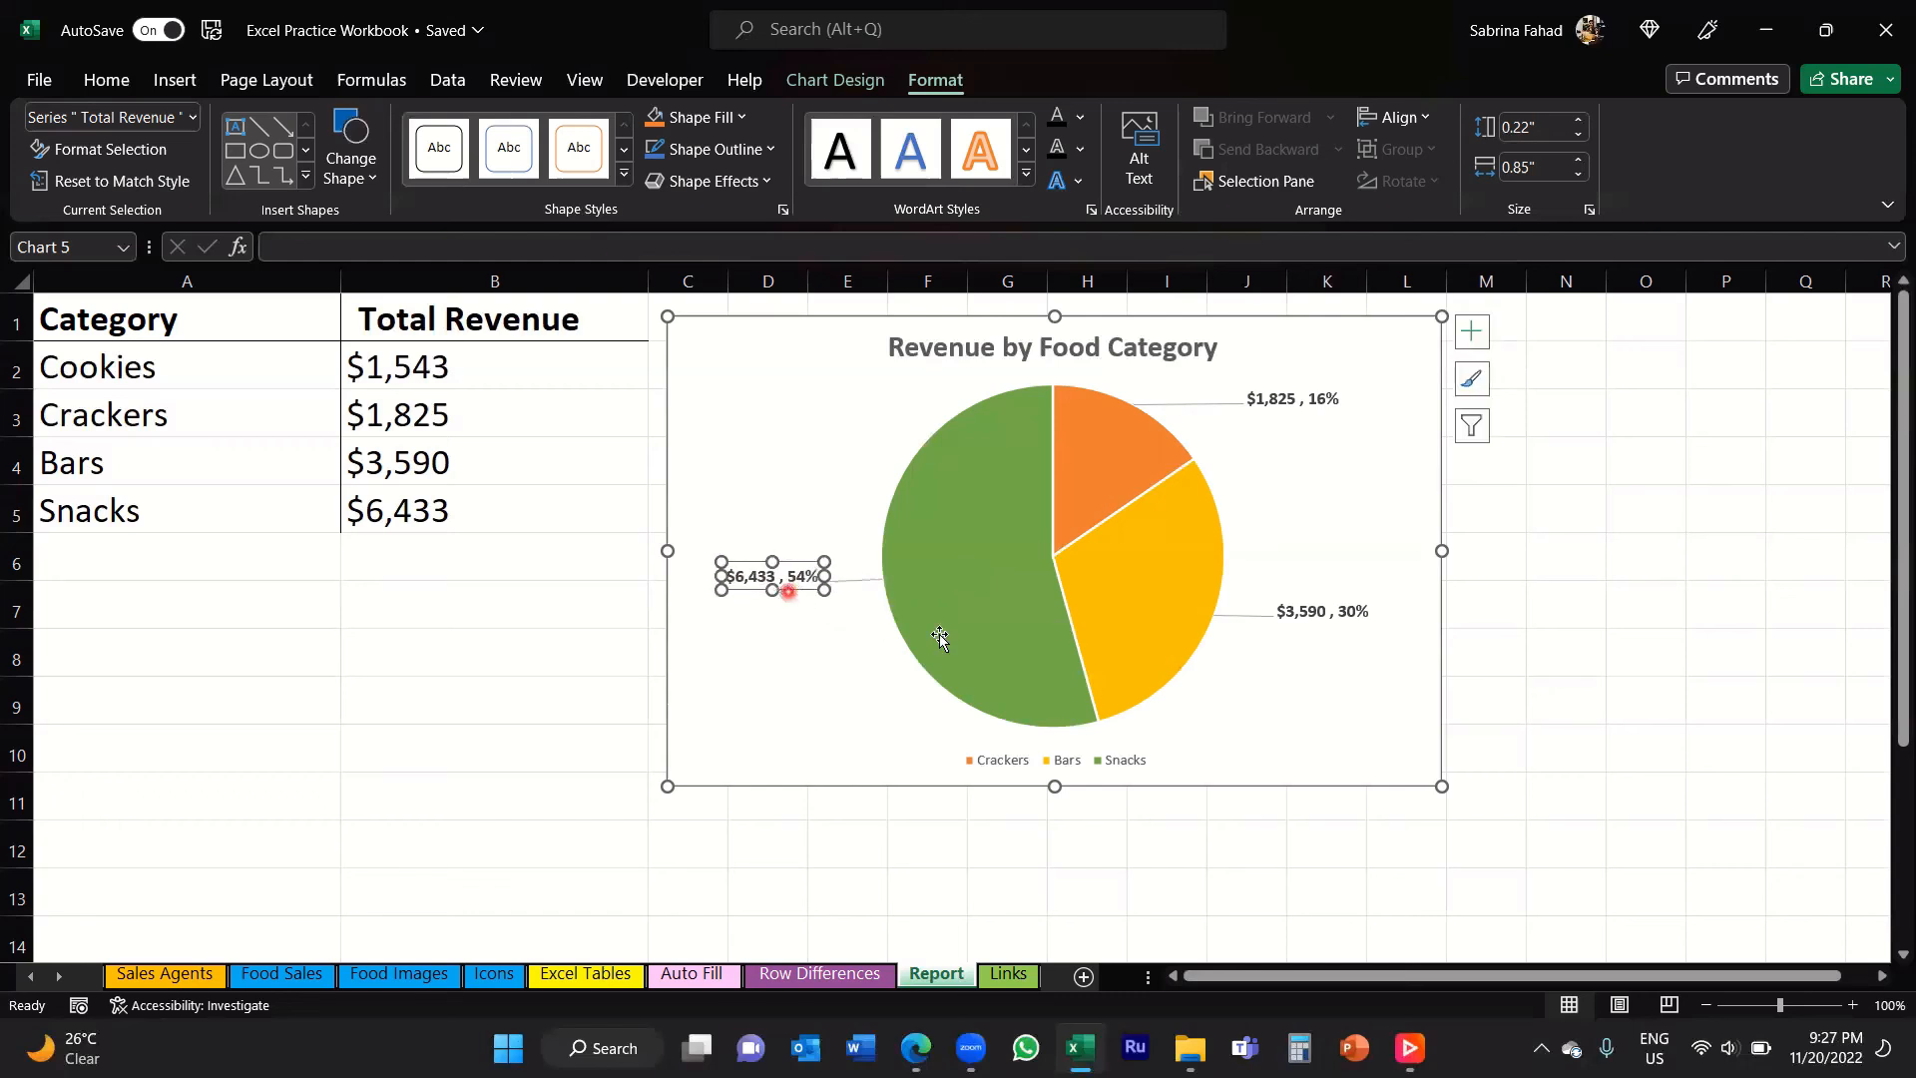
click(1352, 733)
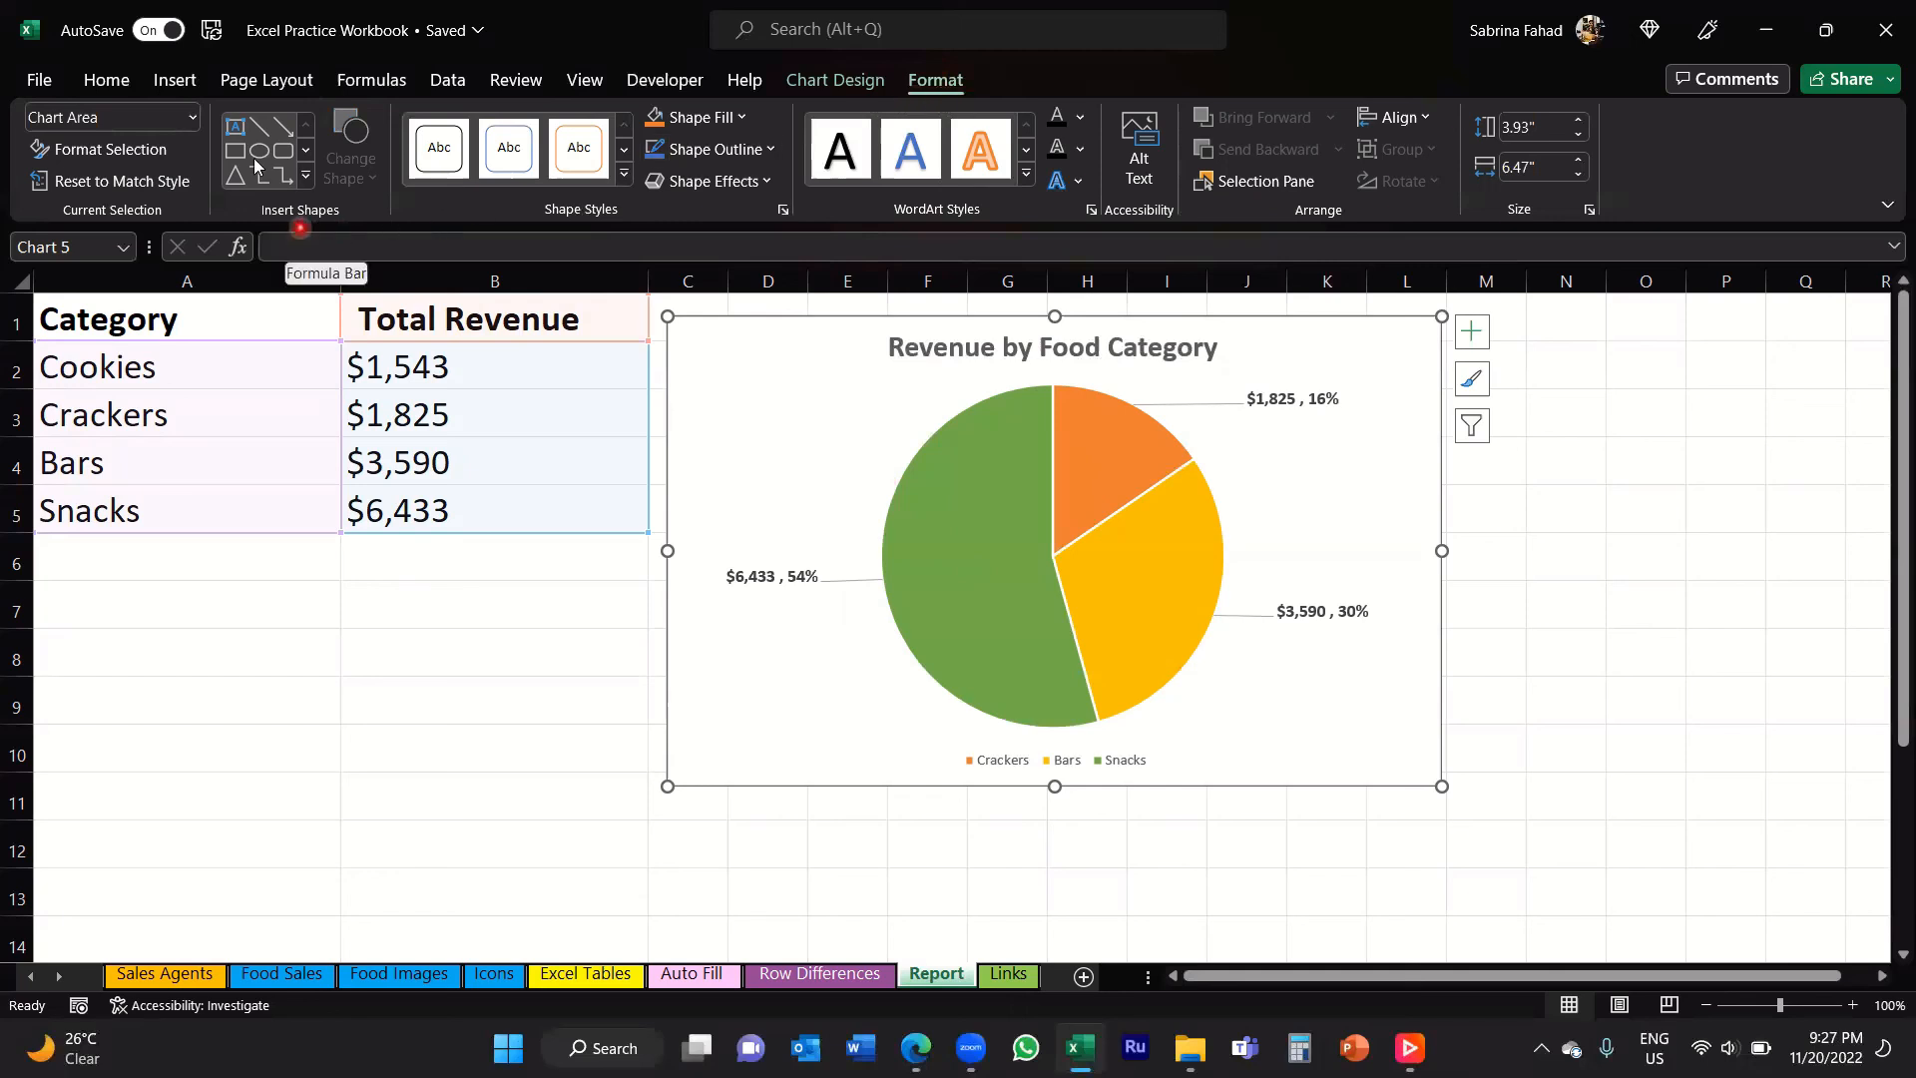
Step: Insert a text box reading "Cookies" in the chart just below the Crackers data label
click(234, 130)
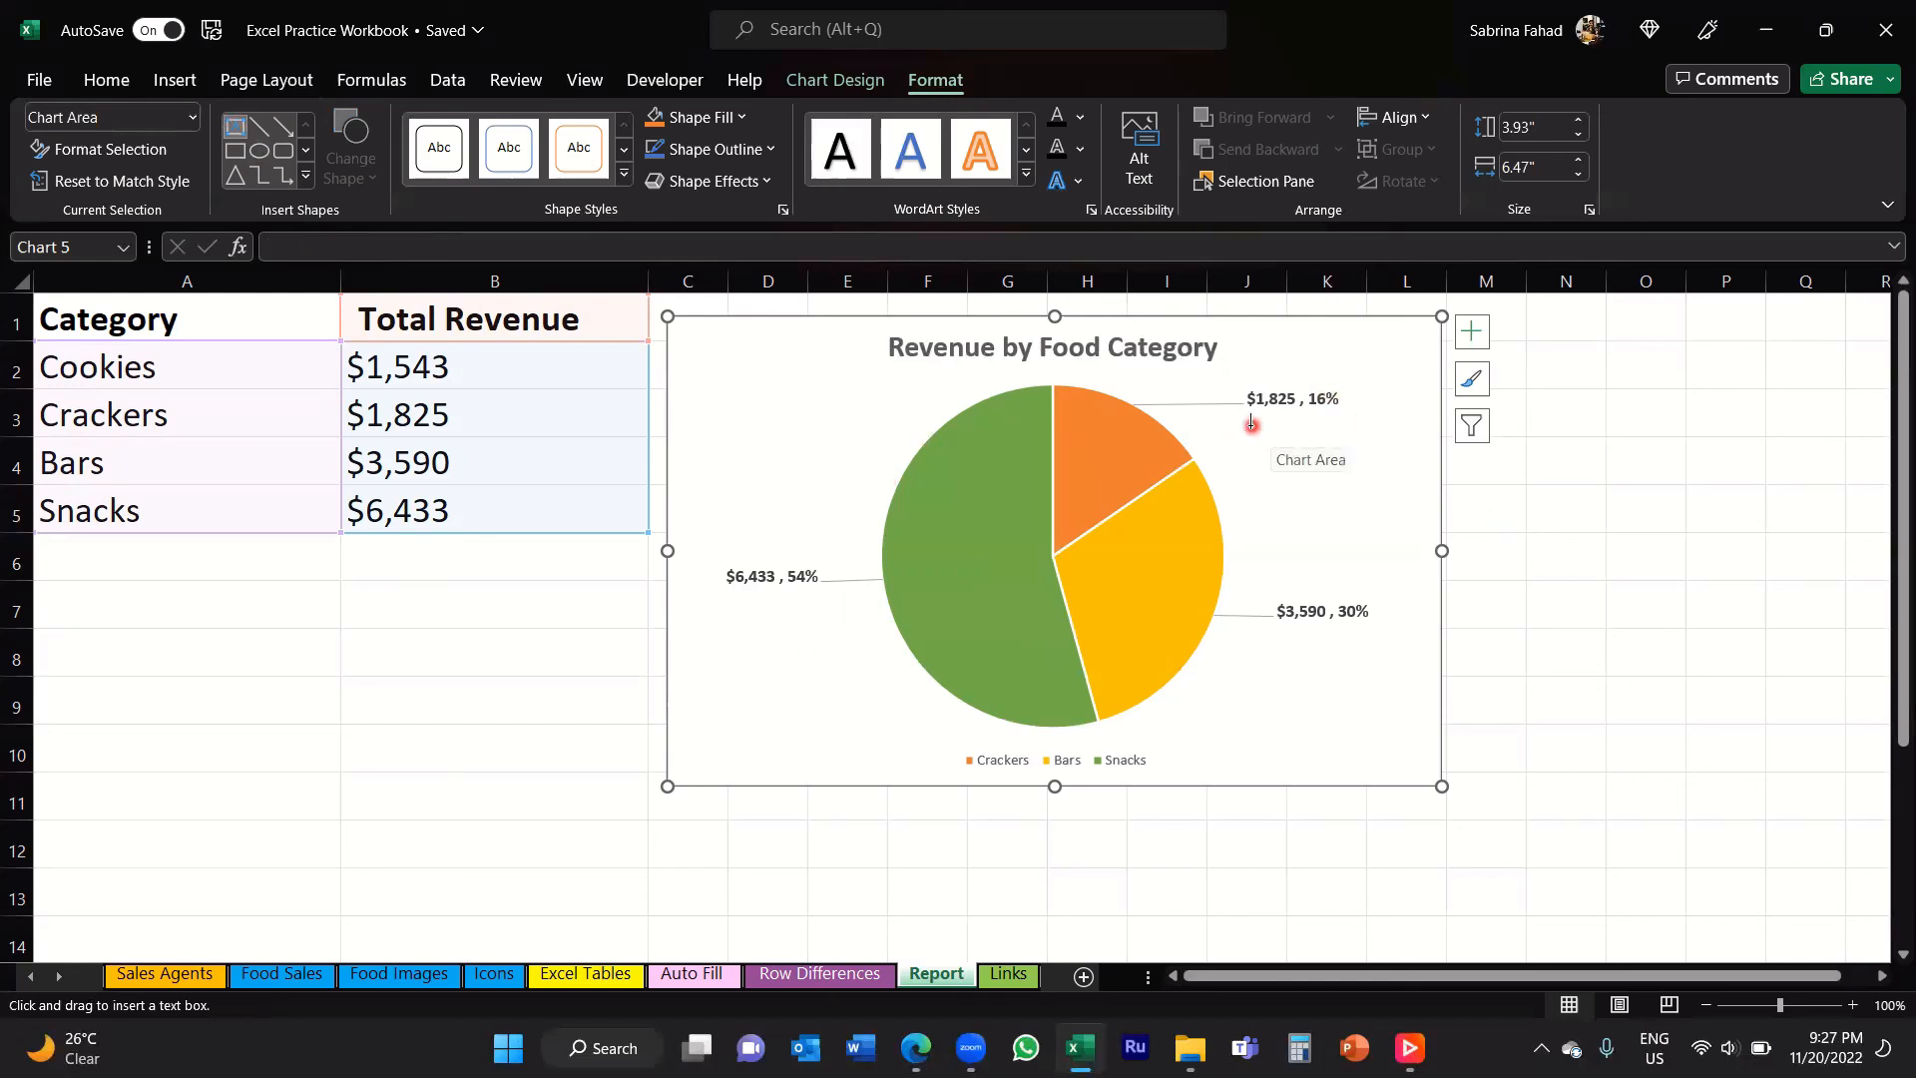
drag(1251, 426, 1392, 459)
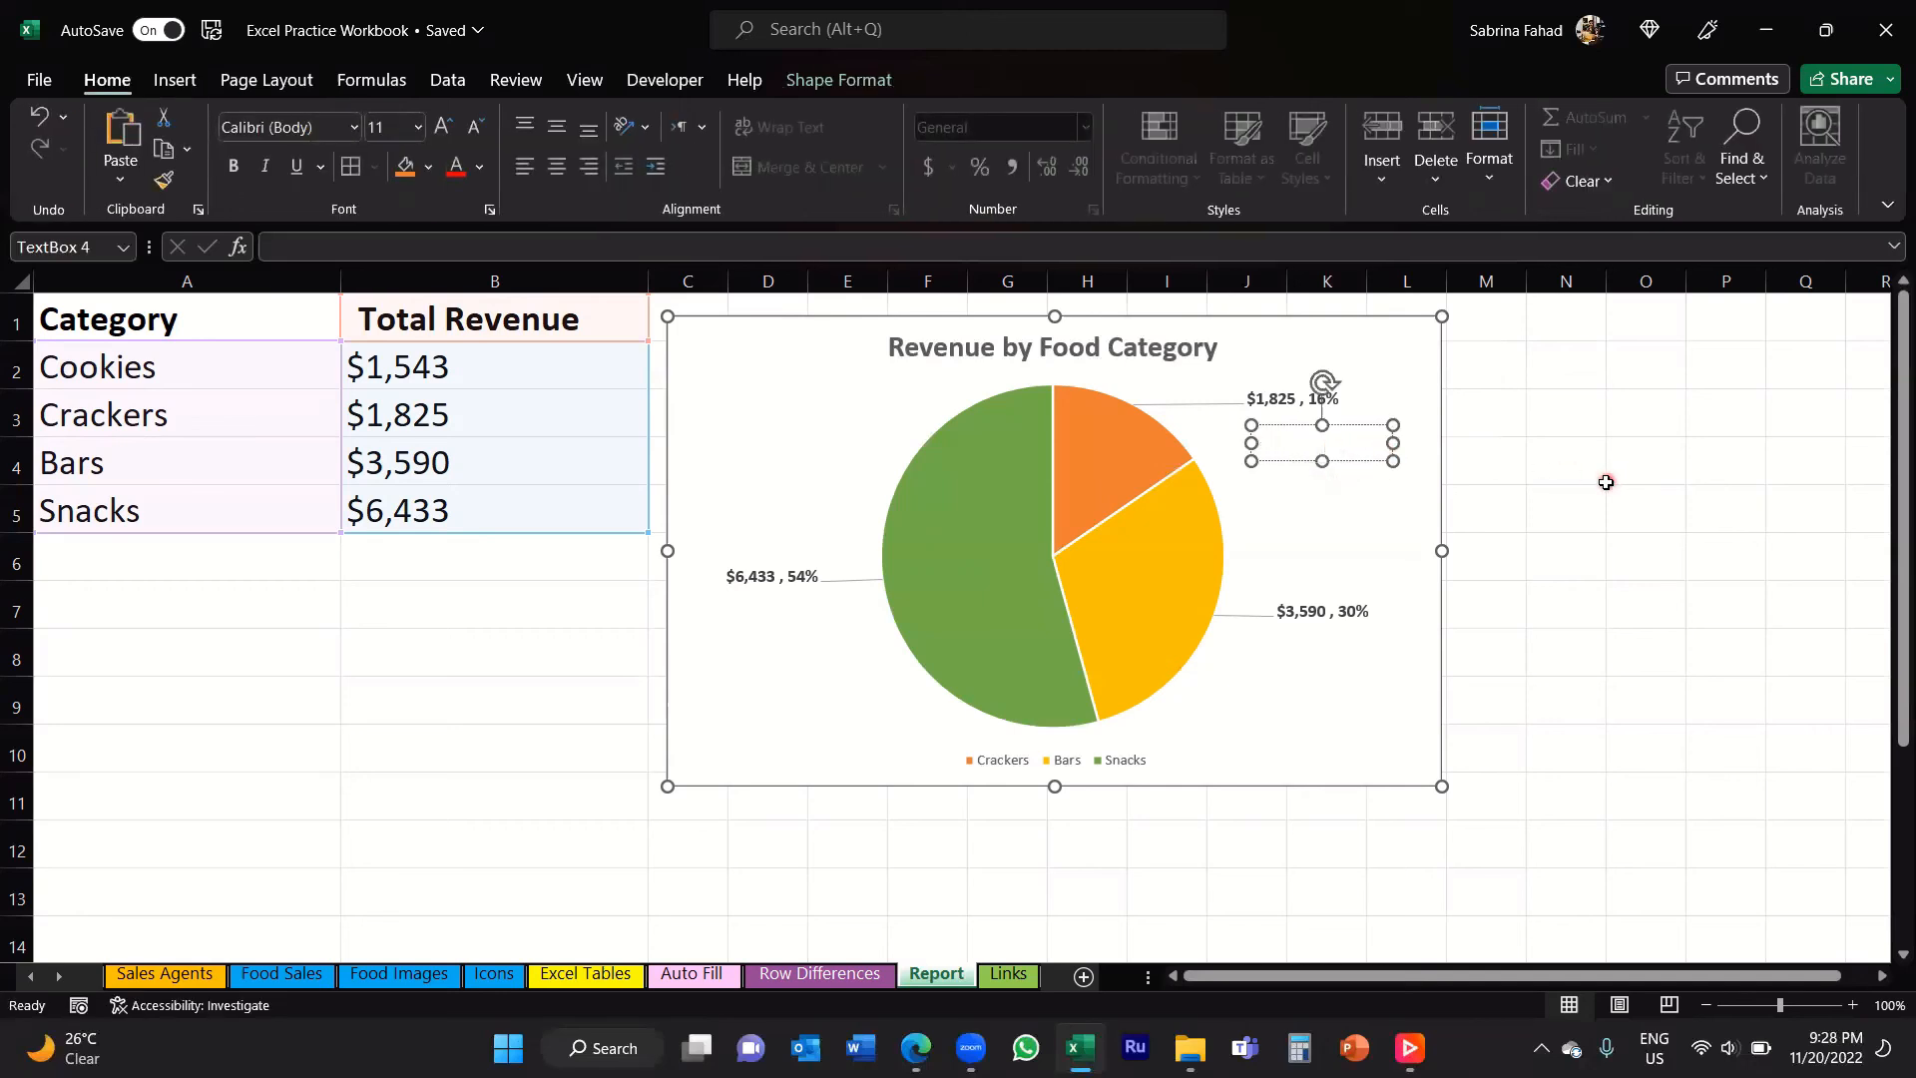
text(Cookies)
Step: Move the Cookies text box slightly up and to the left, and make its text bold and red
drag(1374, 457, 1356, 450)
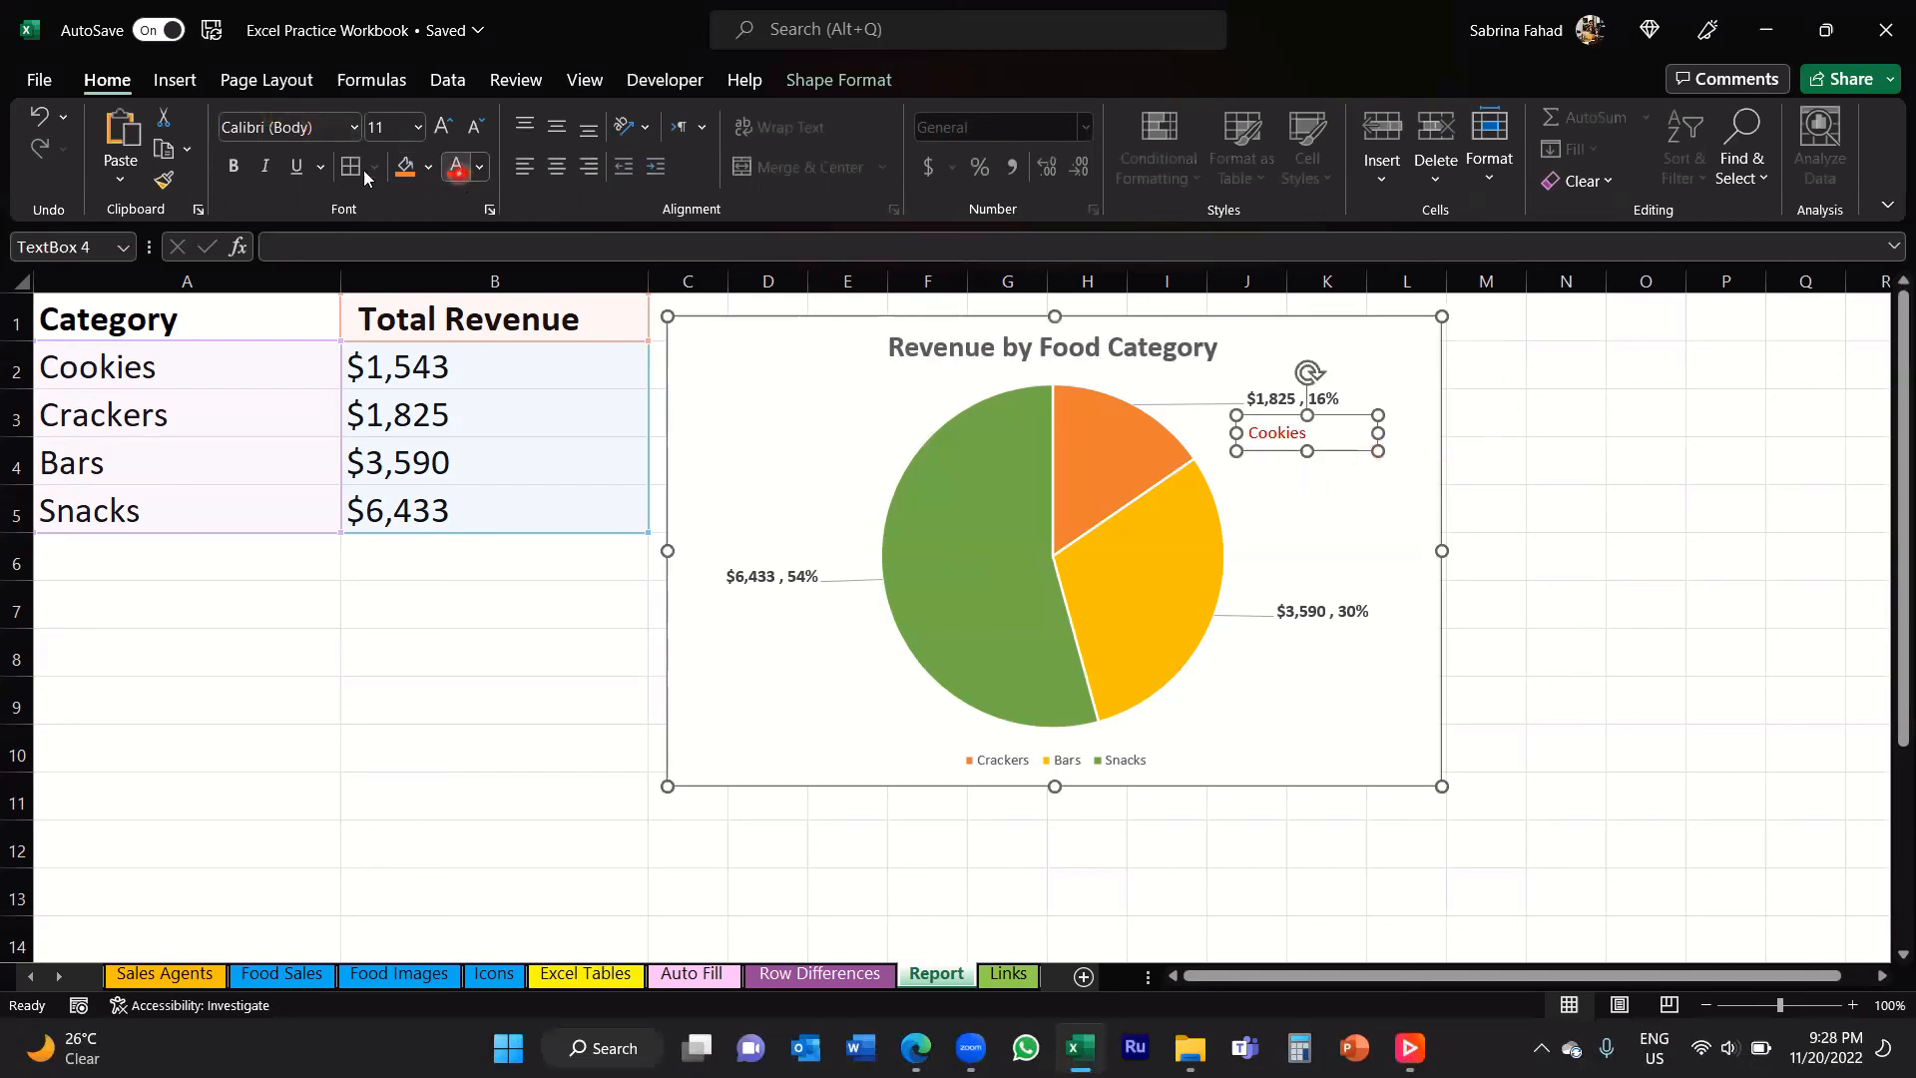
click(234, 167)
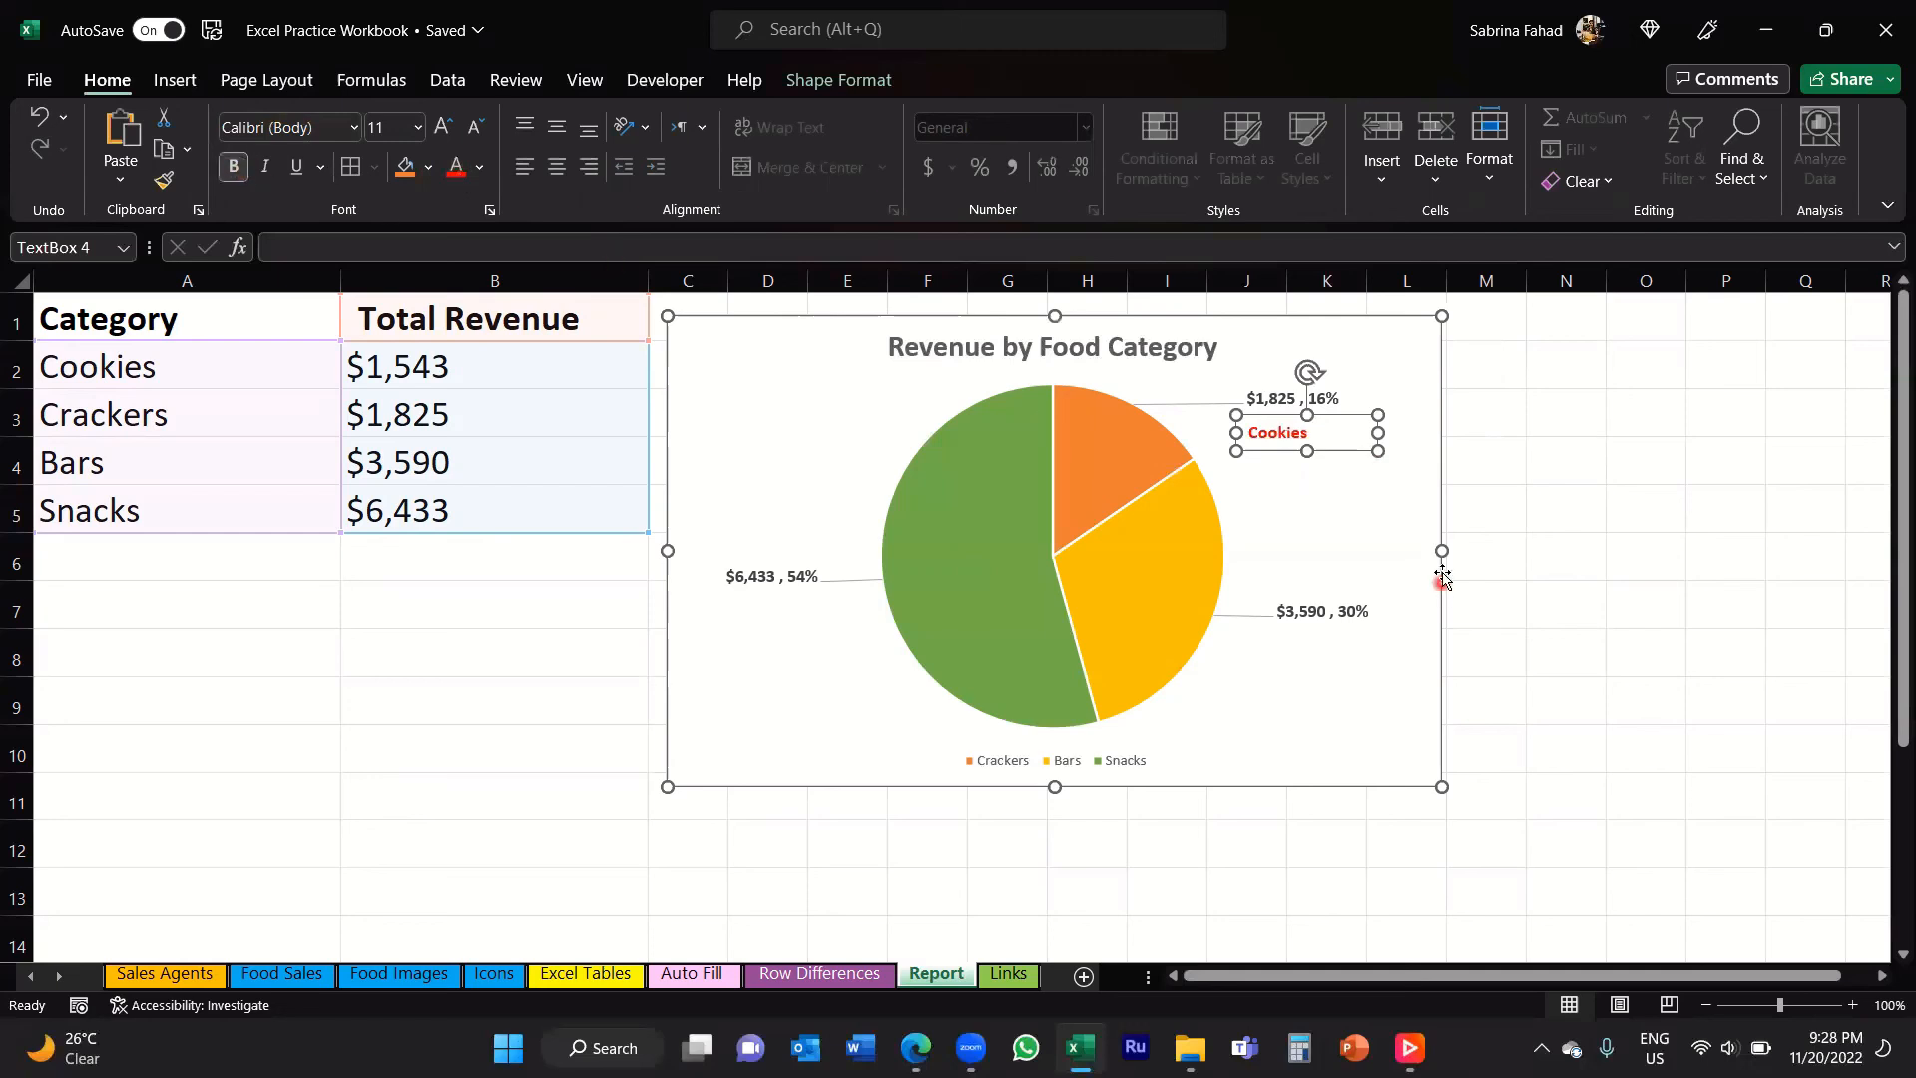
click(1484, 524)
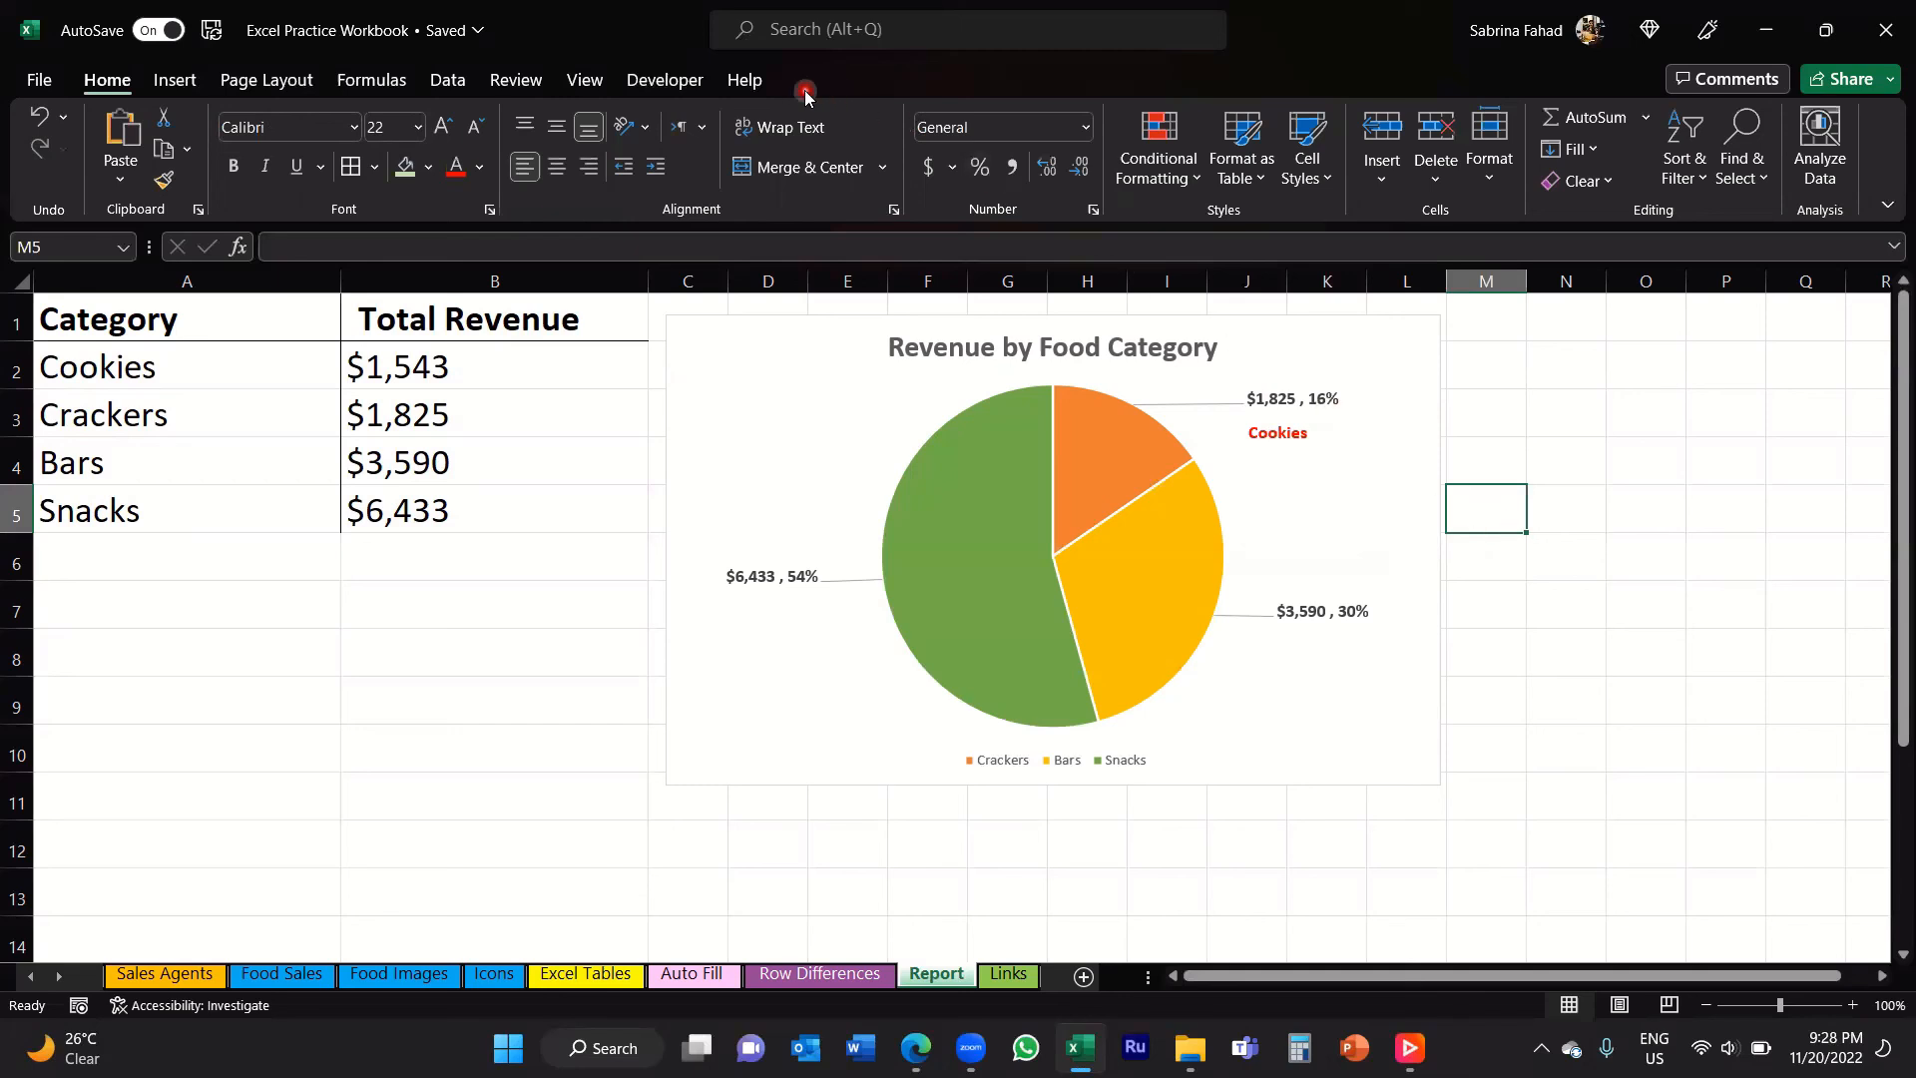
click(1273, 518)
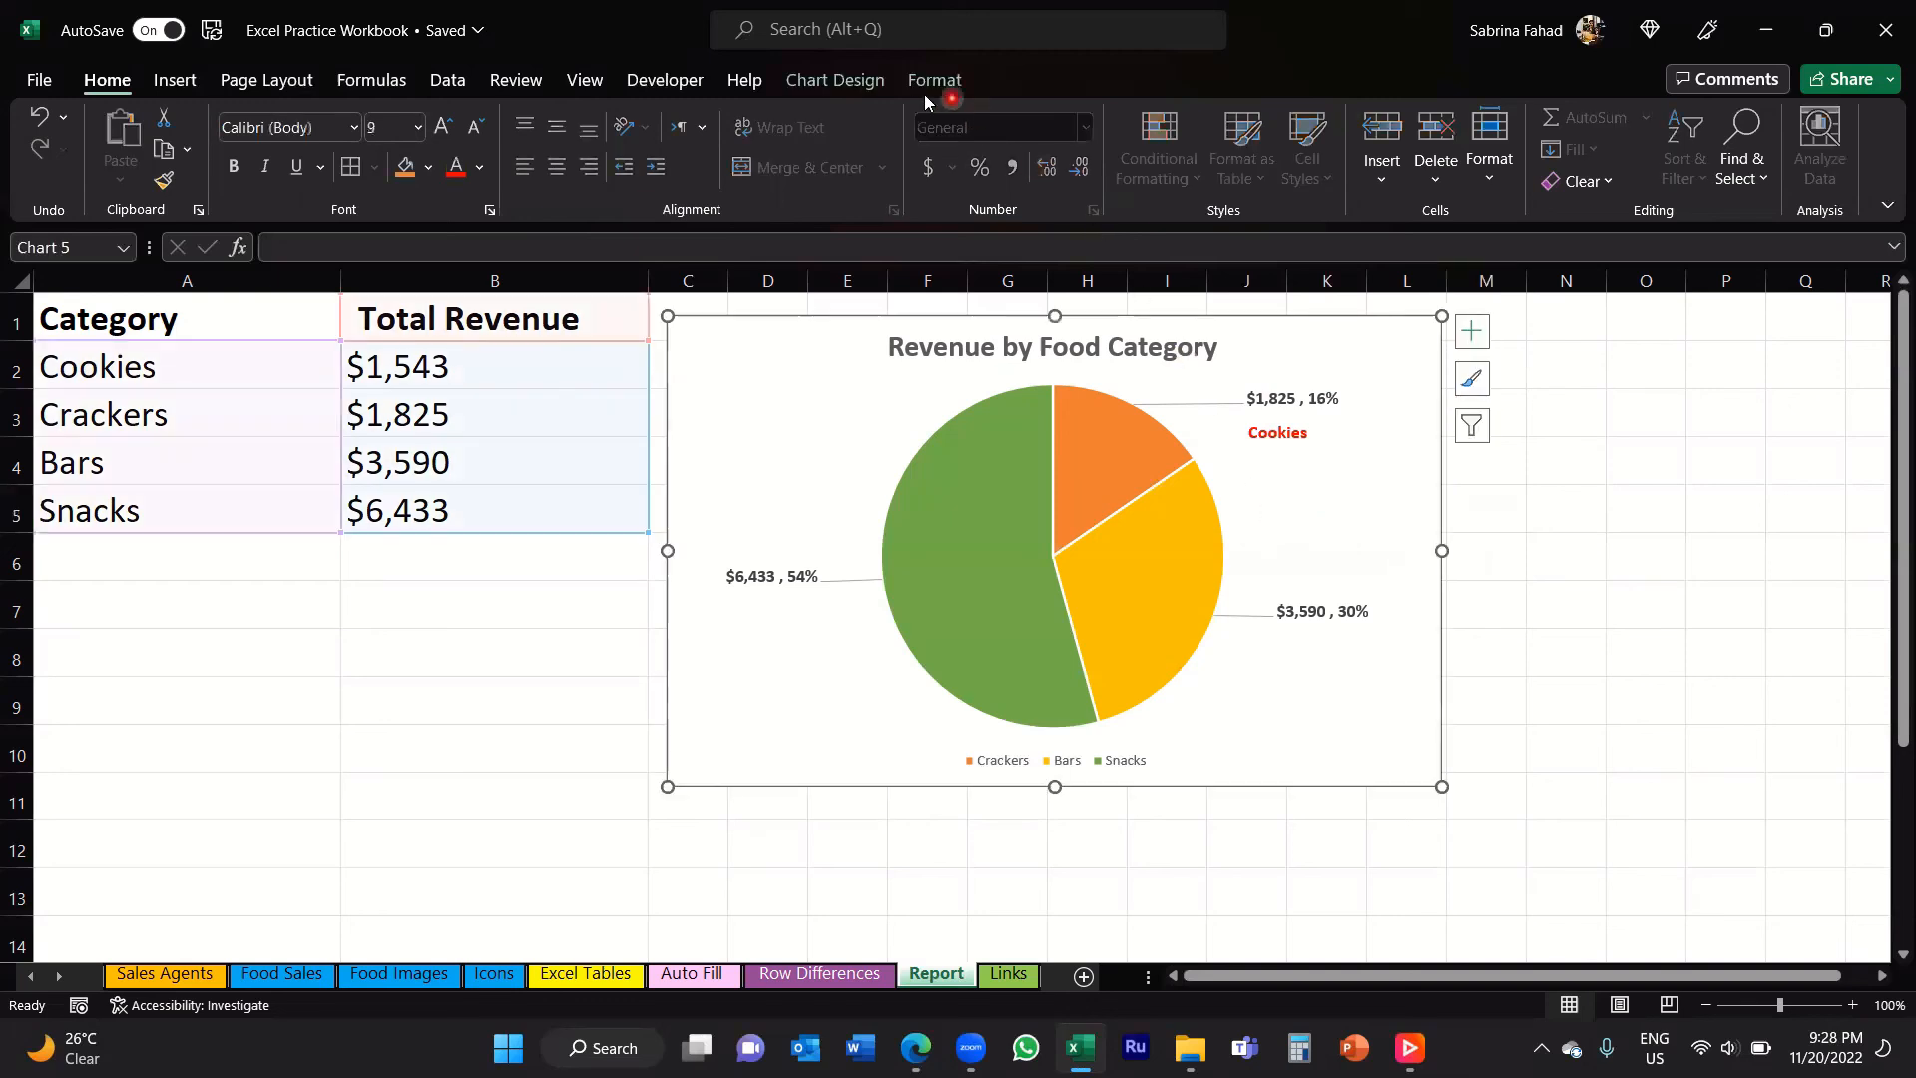
click(934, 82)
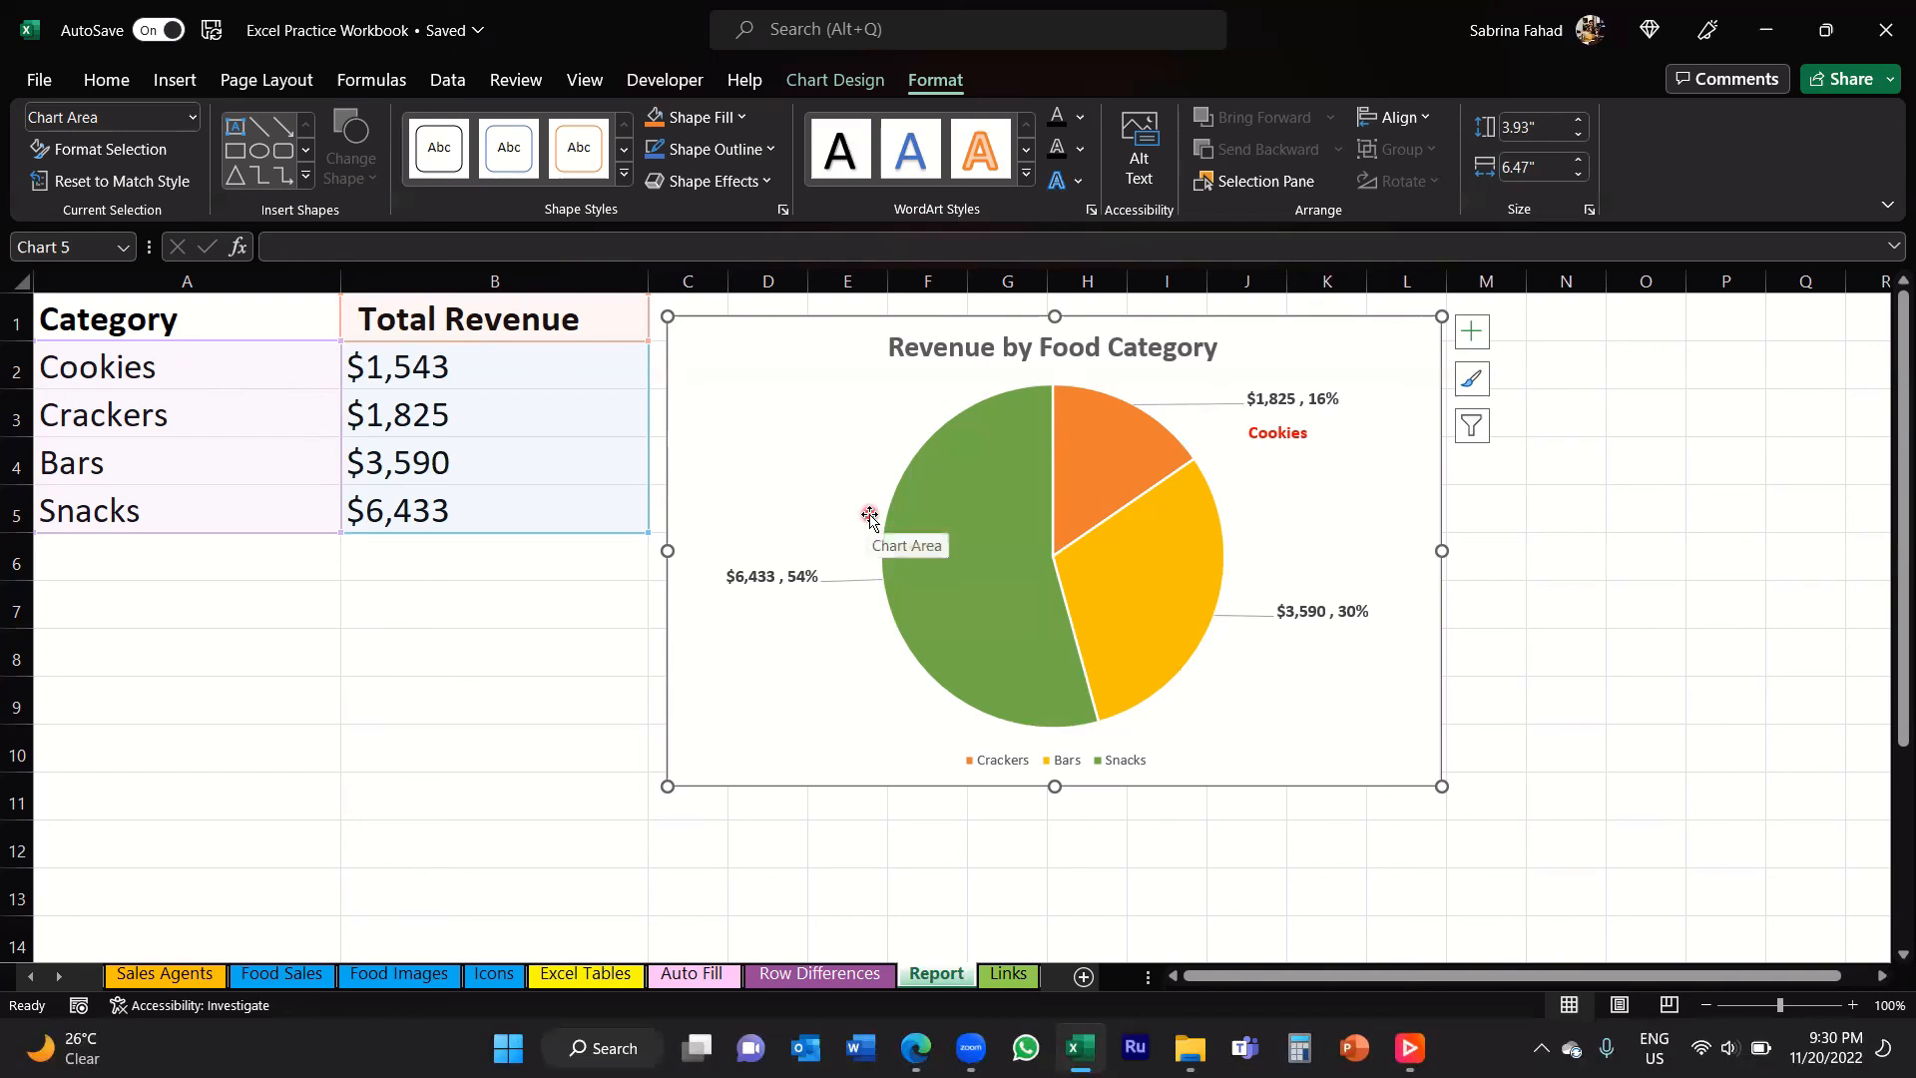
click(502, 370)
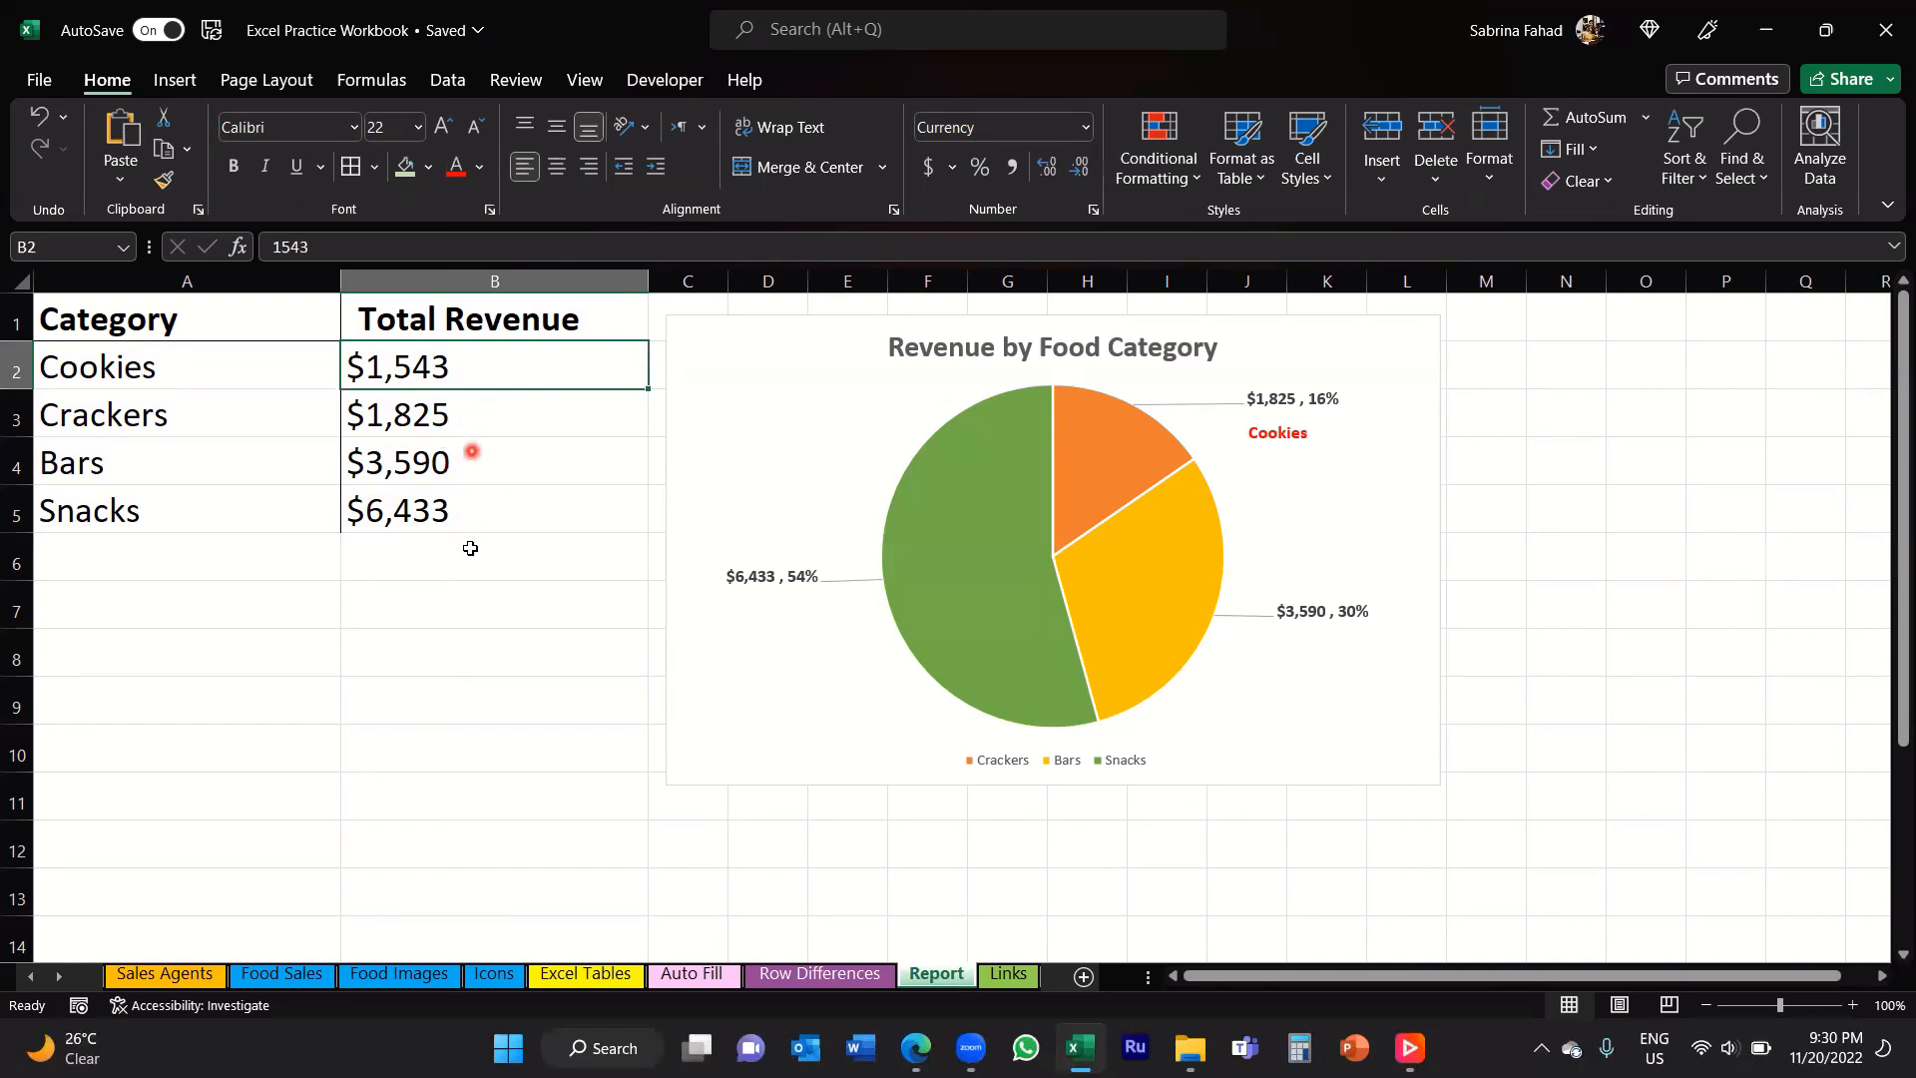
Step: Change the Total Revenue of Snacks in cell B5 to 12300
click(466, 512)
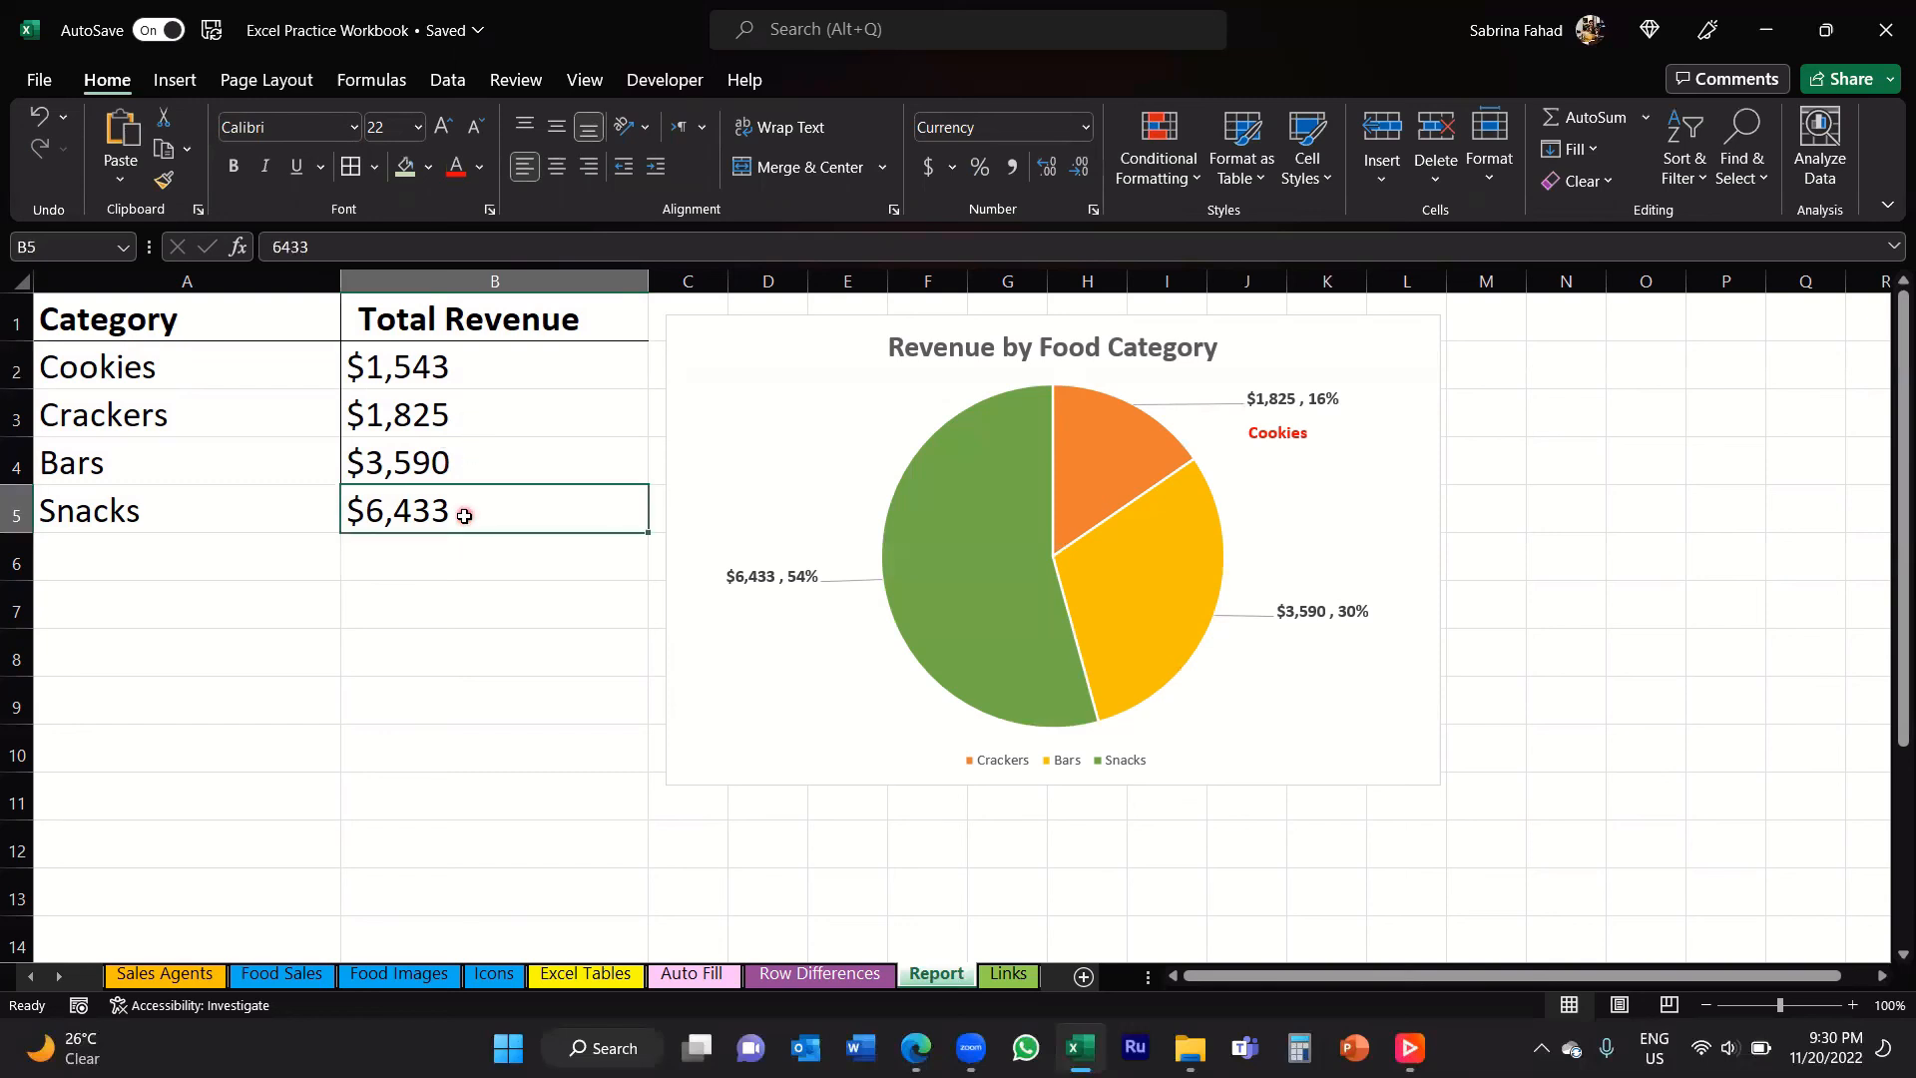
text(12300)
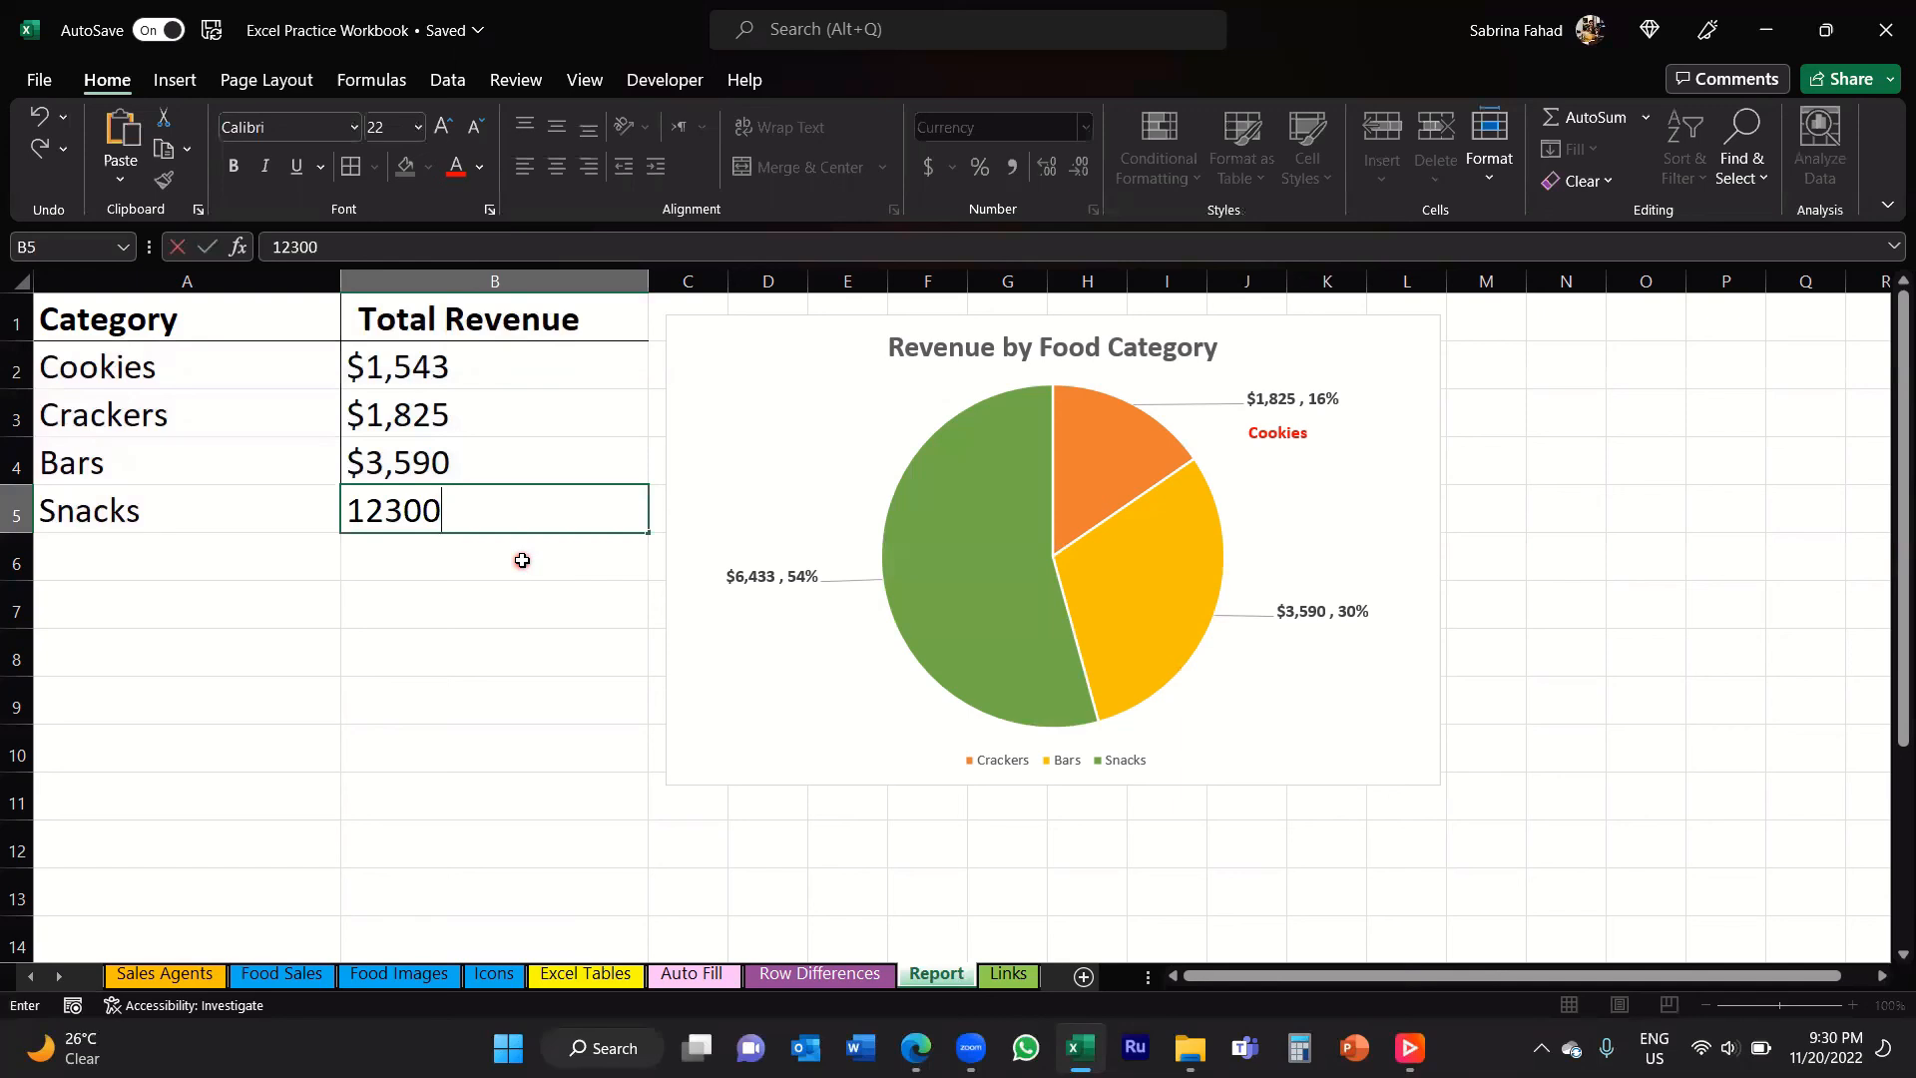
key(Return)
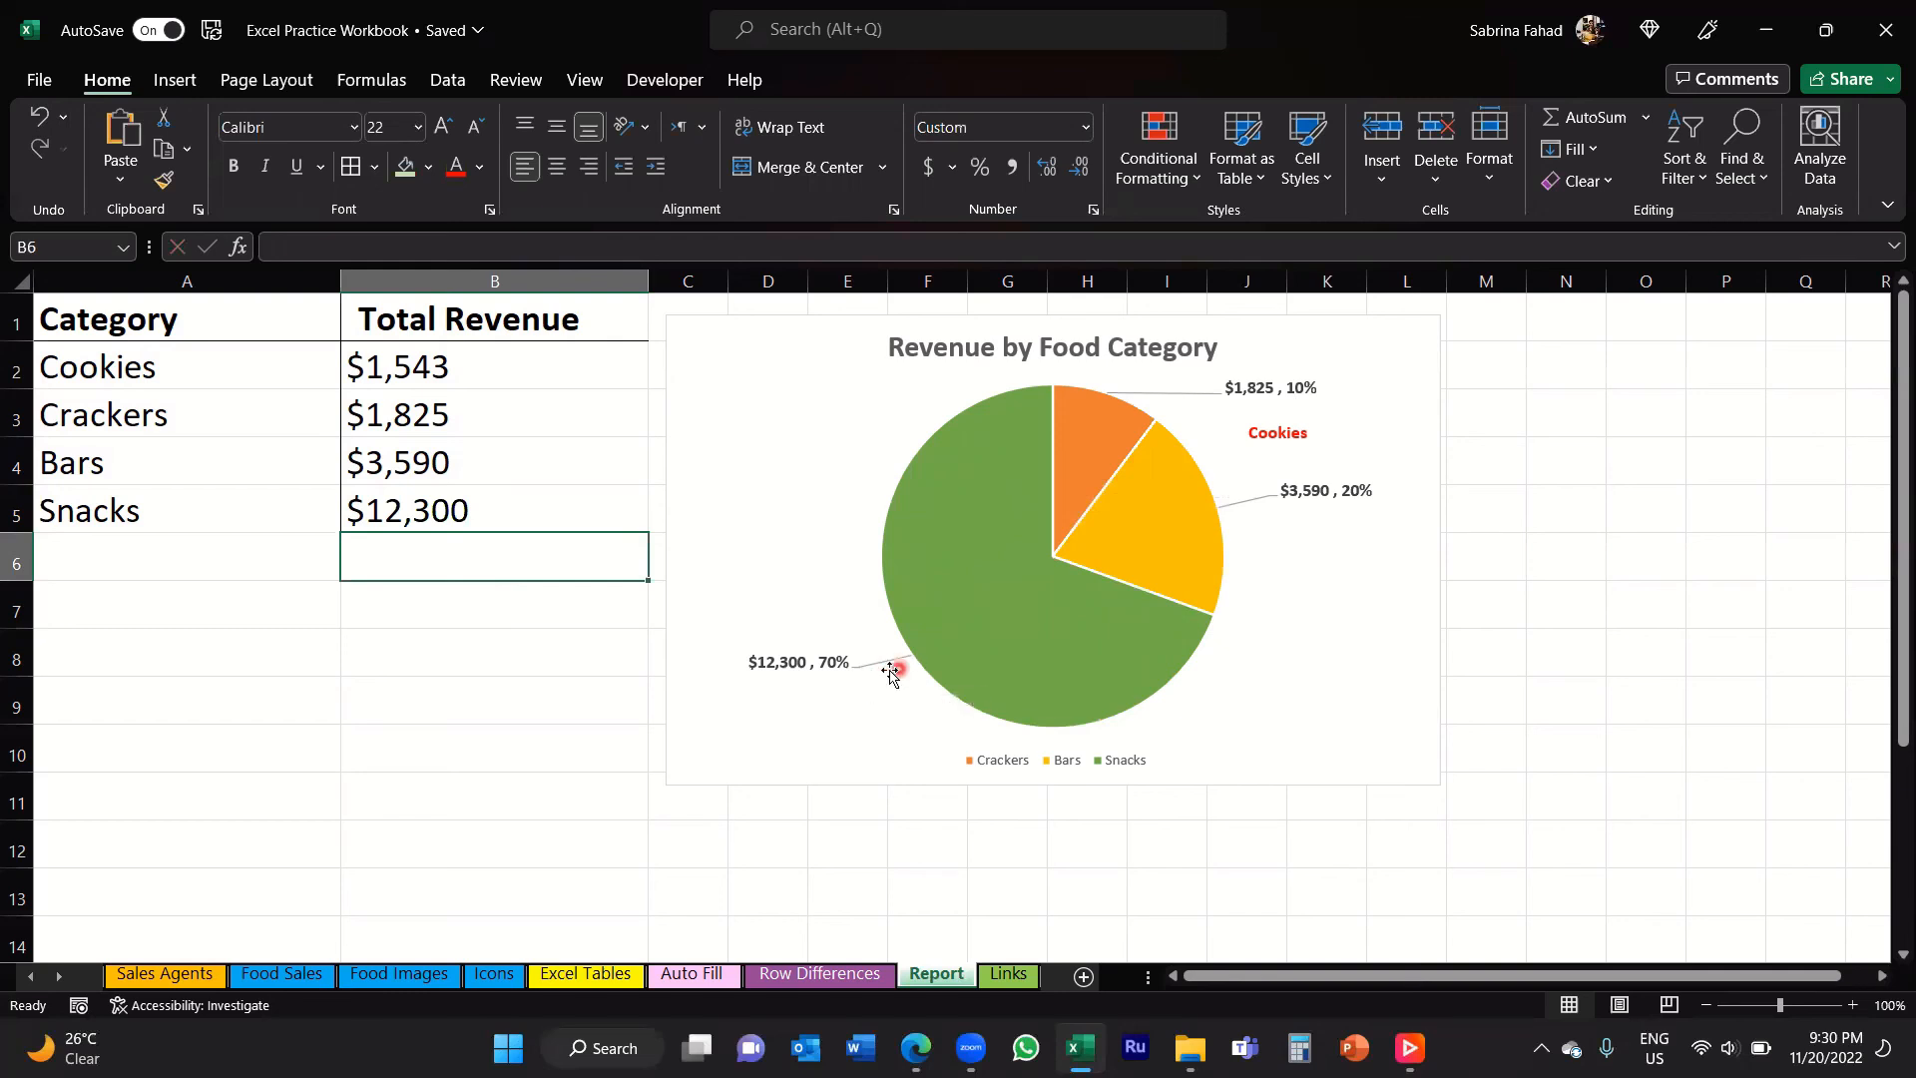
Step: Move the Bars data label slightly right and down so its leader line runs nearly horizontal
click(1335, 497)
click(1337, 498)
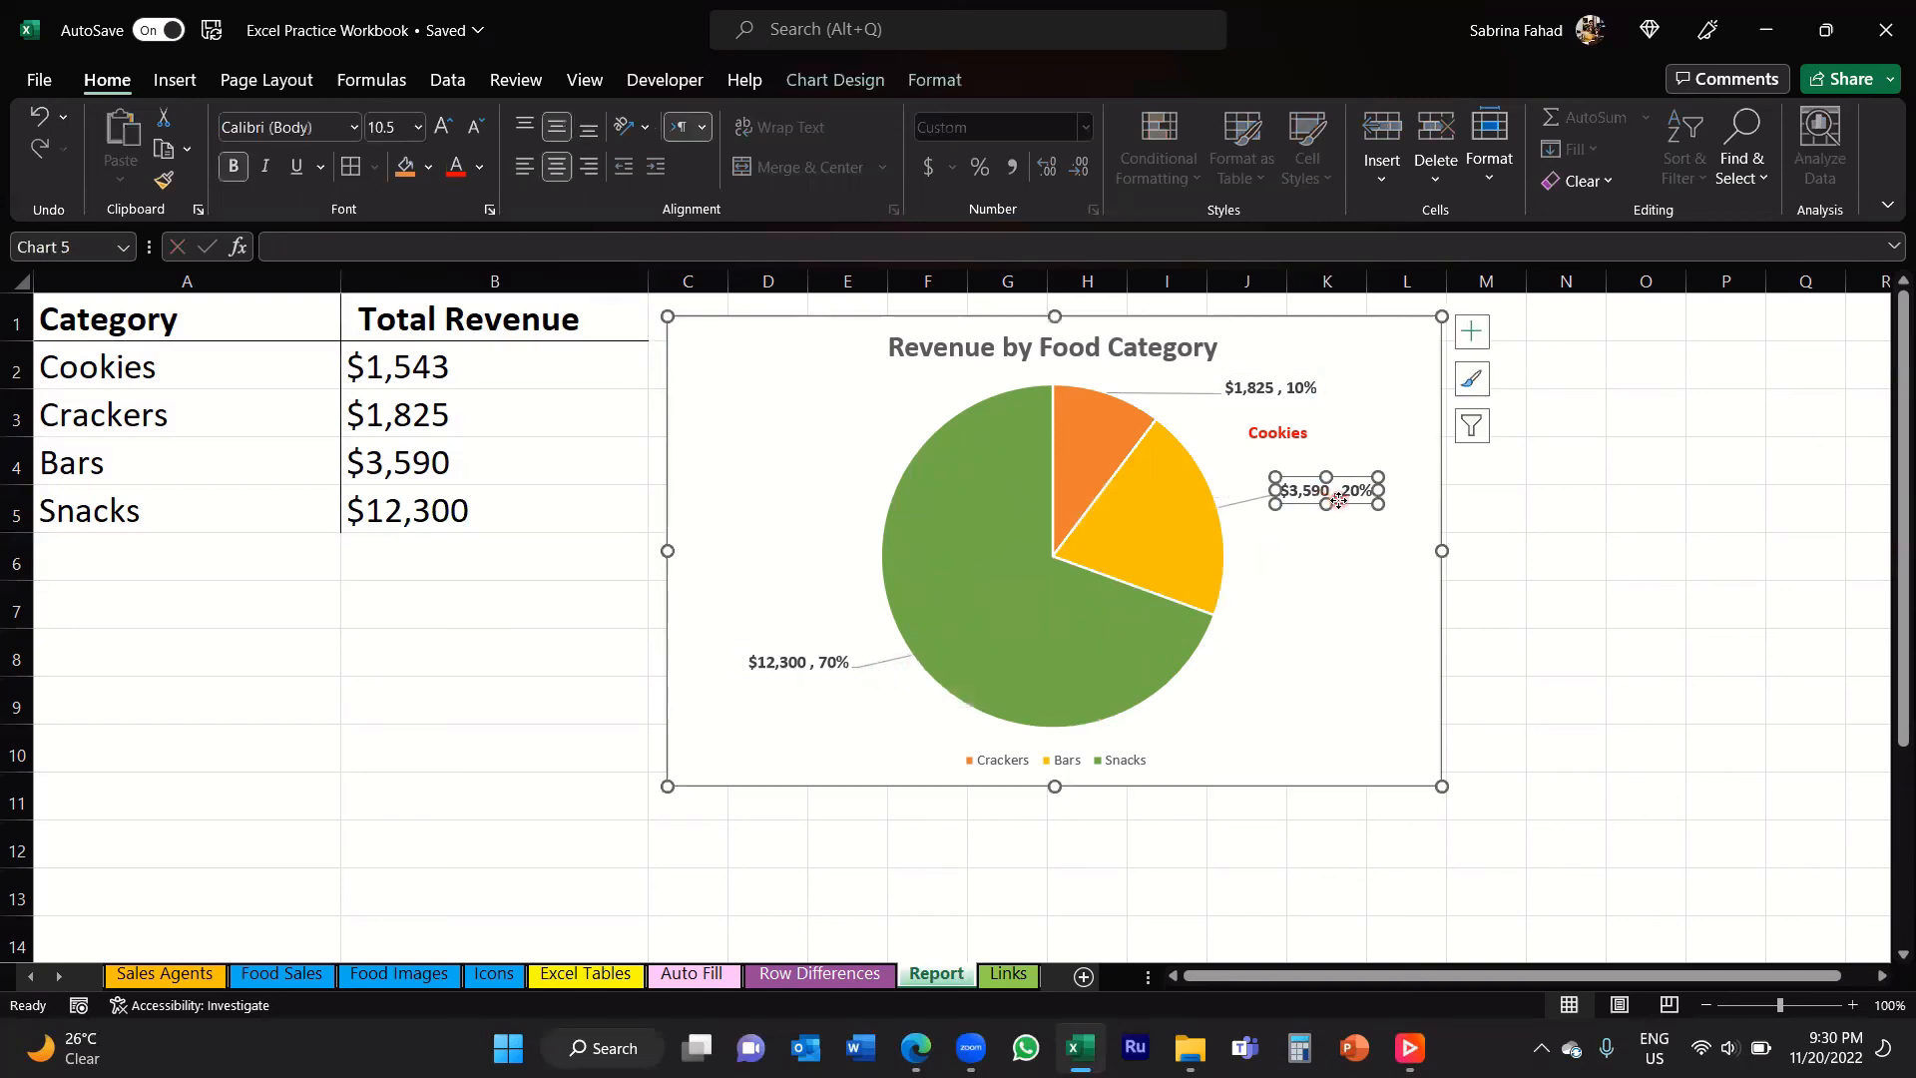
mouse_move(1338, 502)
mouse_down()
mouse_move(1343, 526)
mouse_move(1360, 512)
mouse_up()
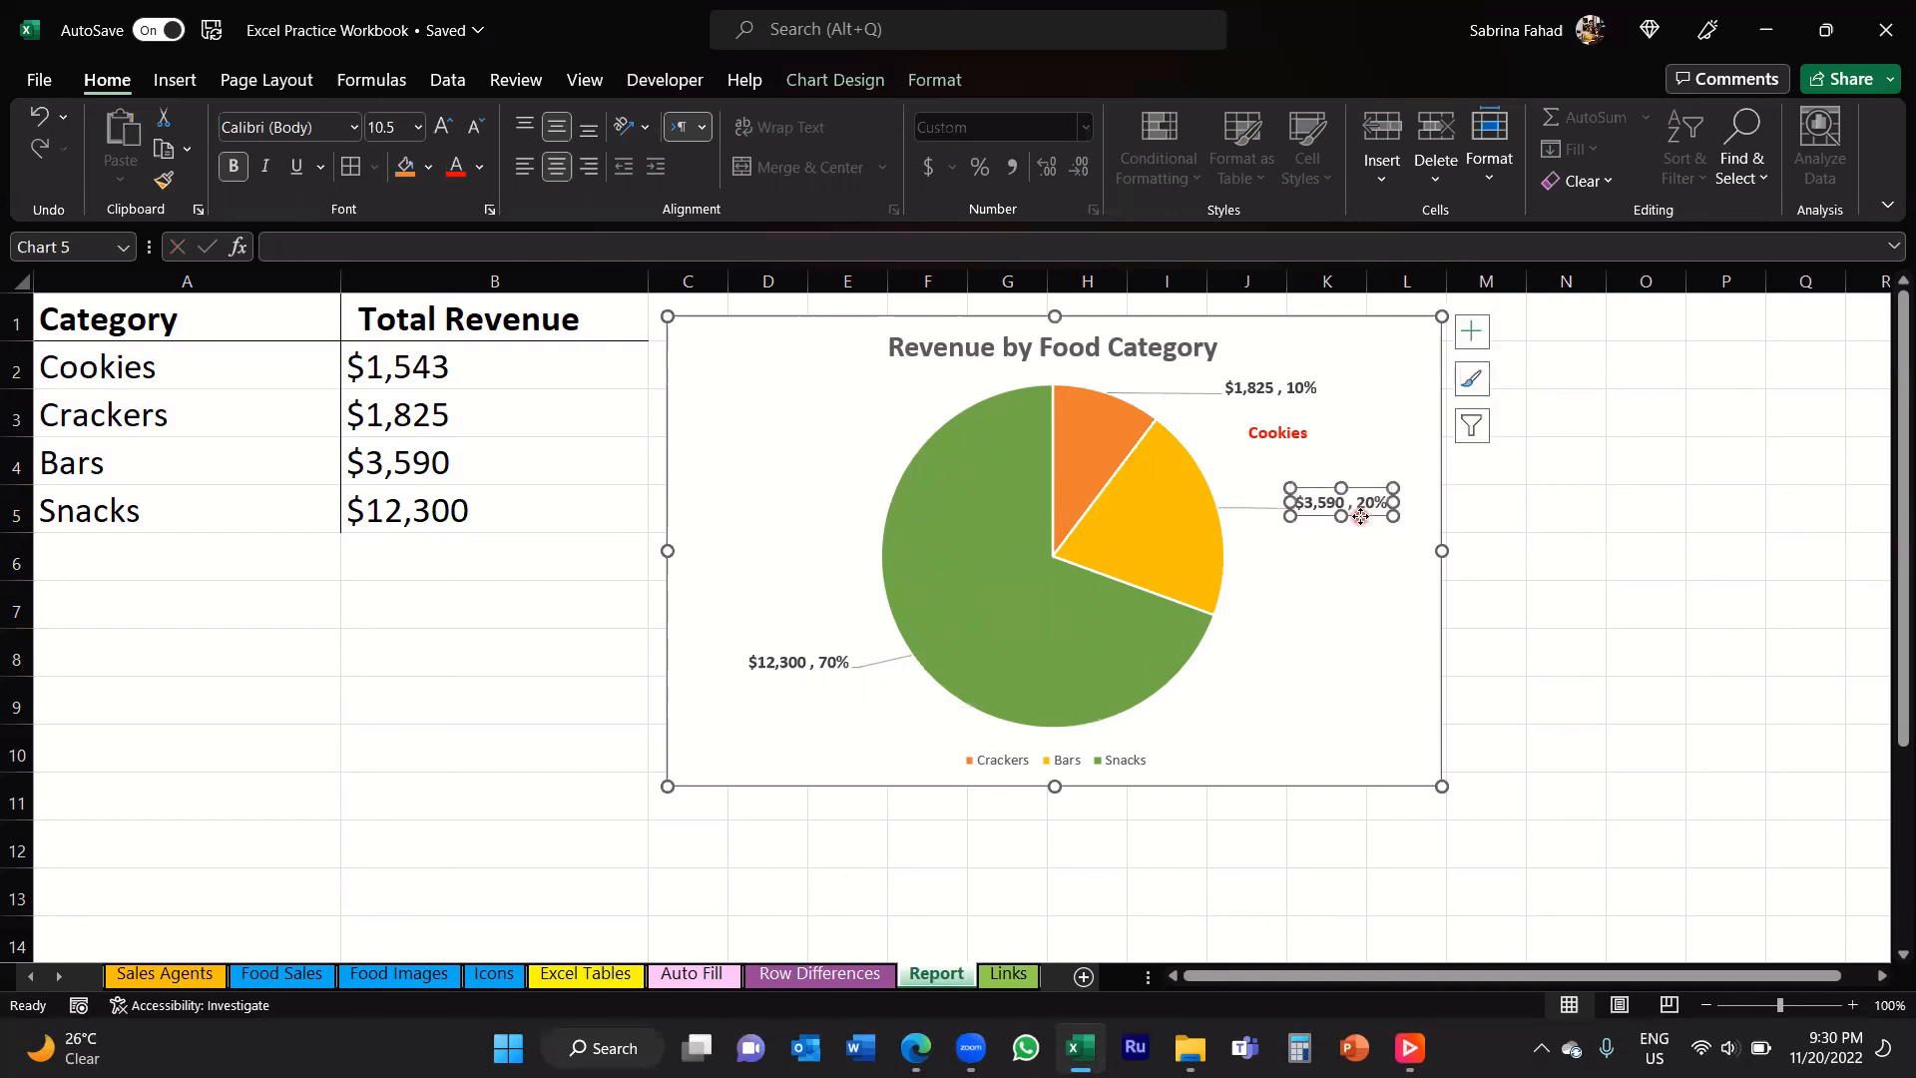
drag(1360, 519, 1360, 516)
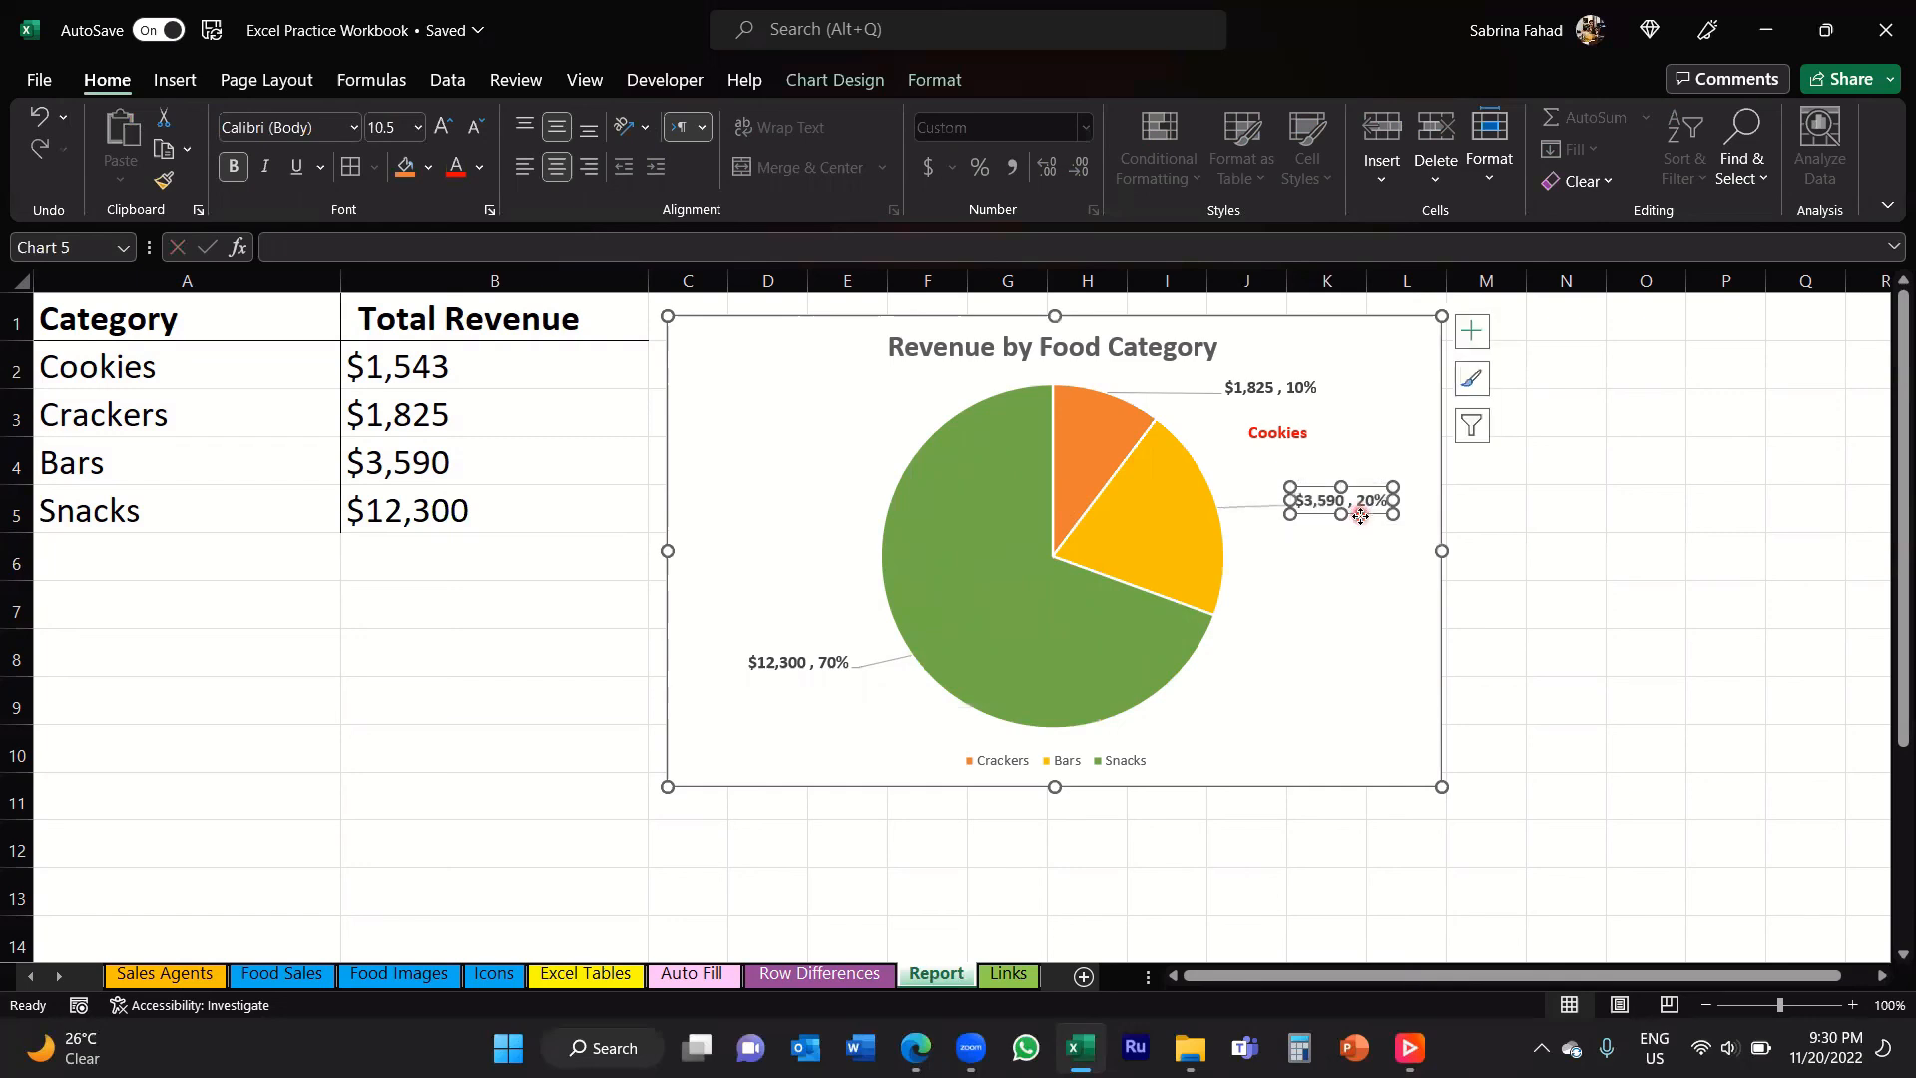
Step: Move the Snacks data label slightly left and up to straighten its leader line, and deselect the chart
click(790, 664)
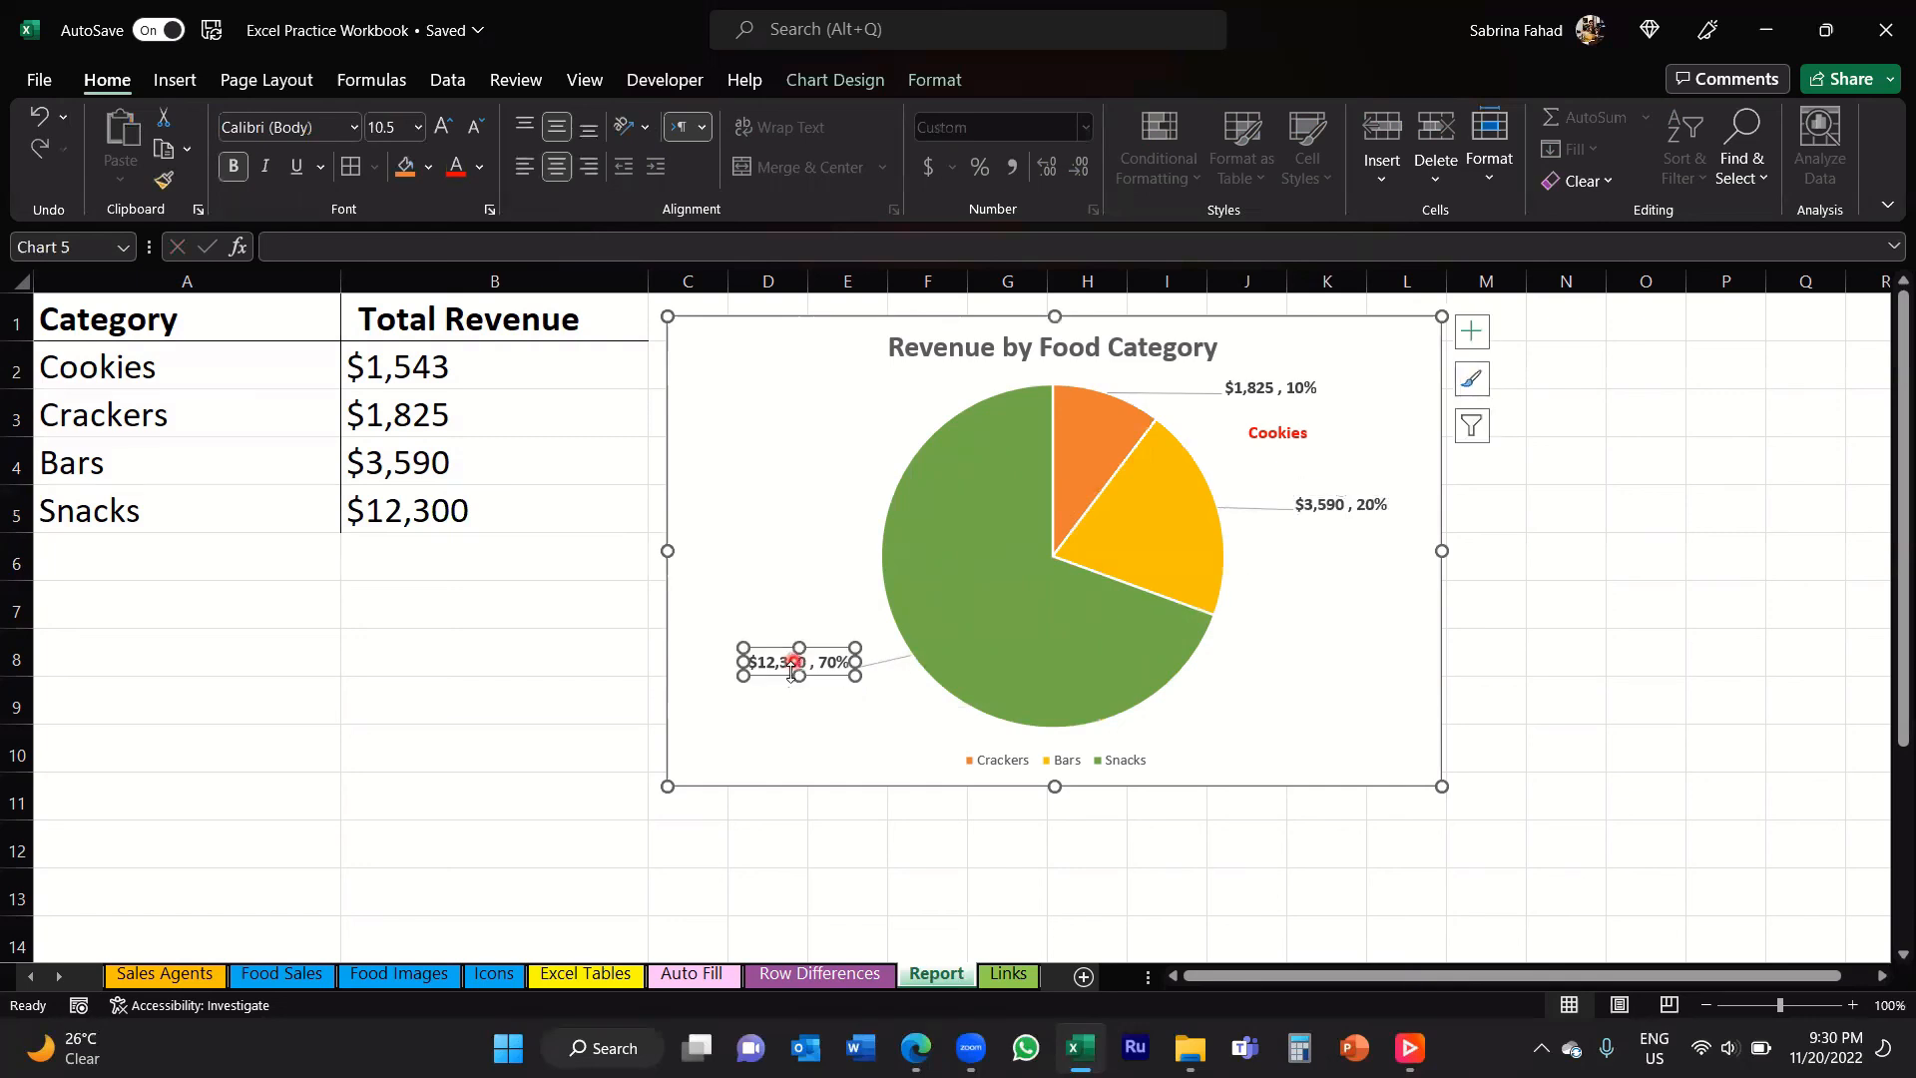
drag(780, 676, 772, 663)
click(798, 656)
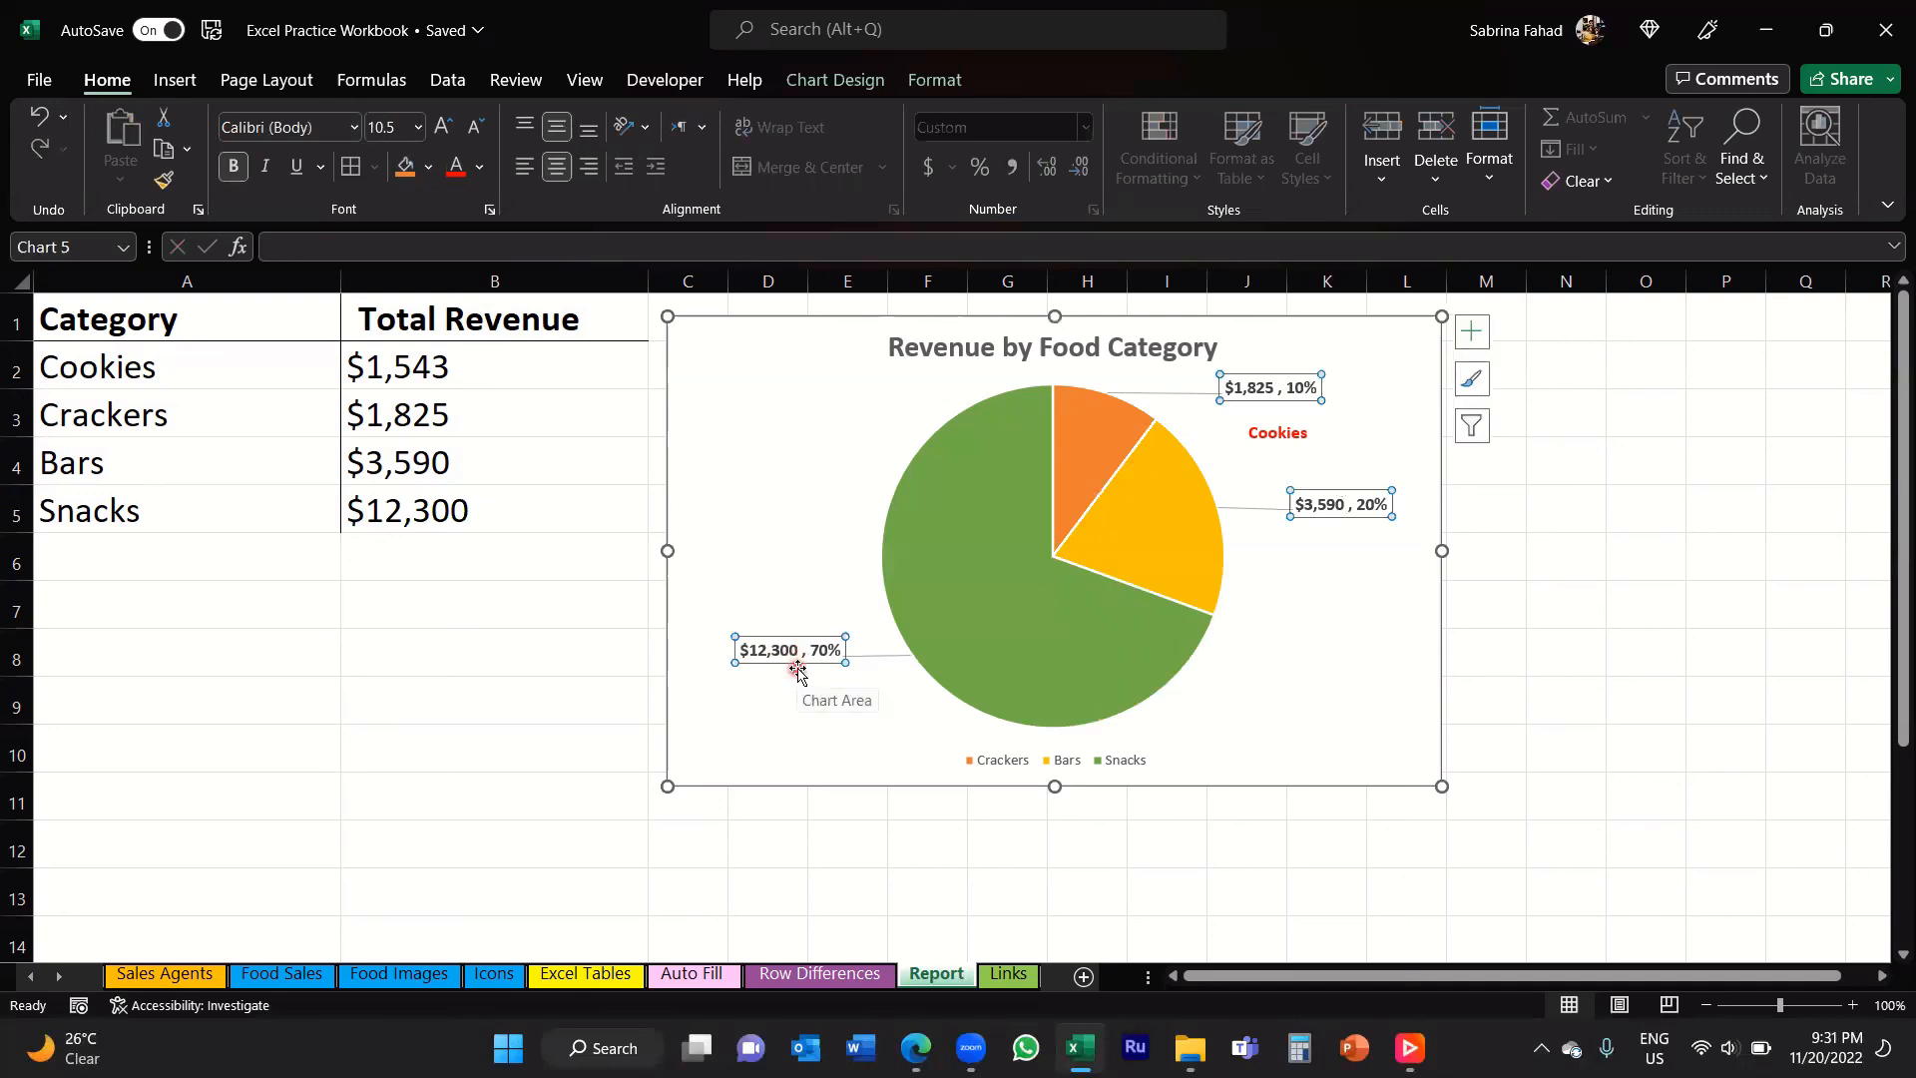
click(1370, 489)
click(1467, 514)
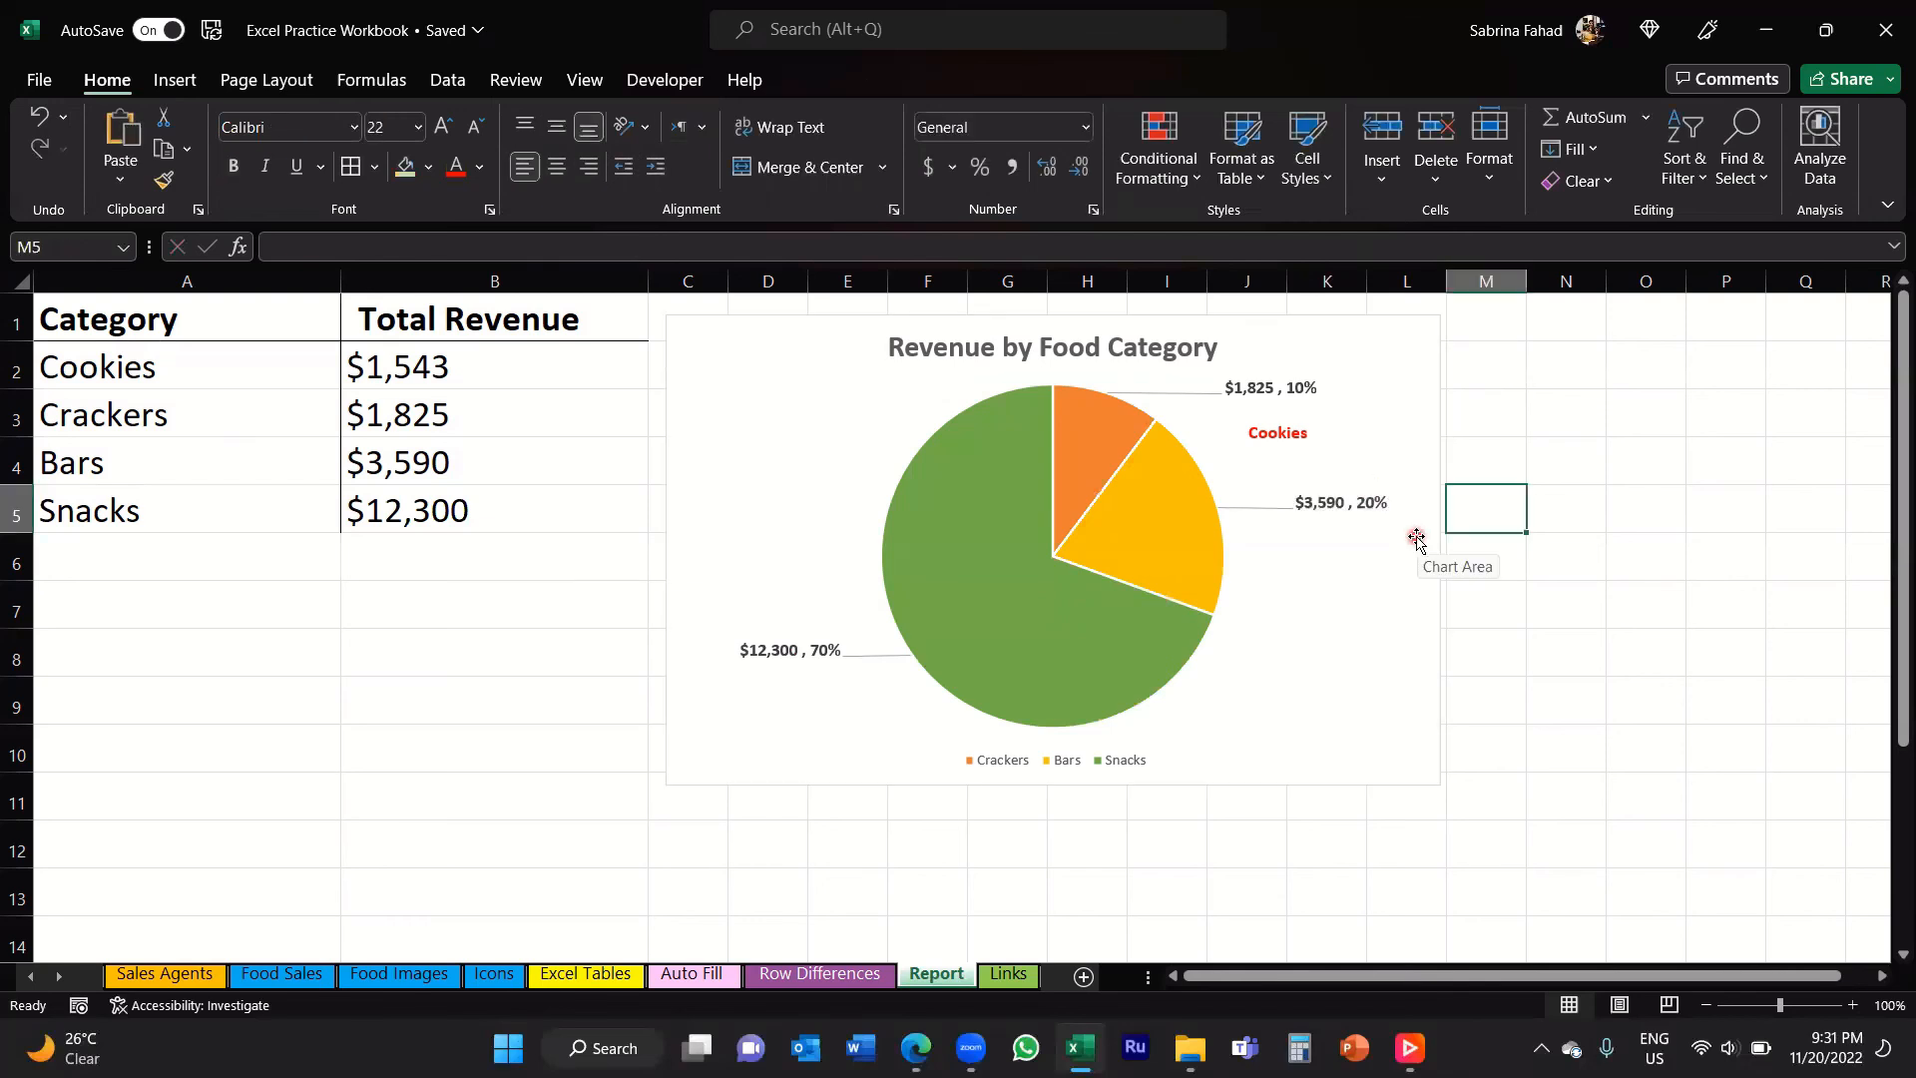